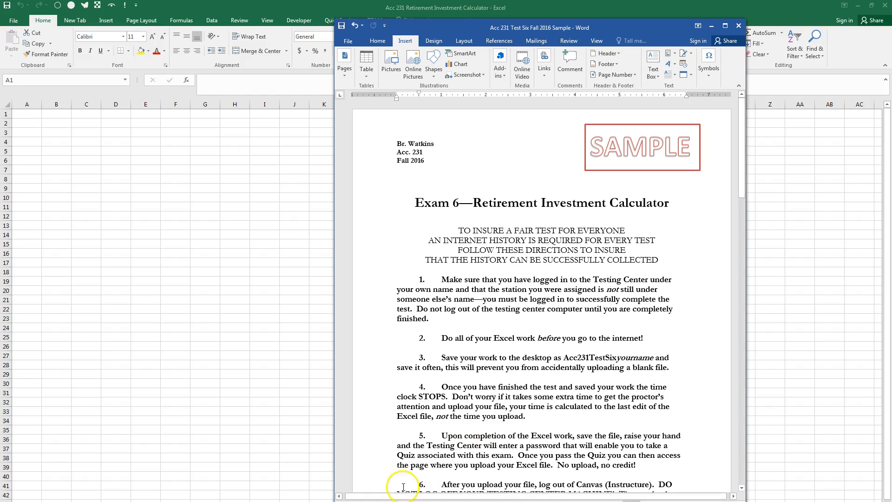
Switch to the blank Excel workbook and set its print orientation to landscape
{"action": "left_click", "coordinate": [176, 277]}
{"action": "left_click", "coordinate": [31, 112]}
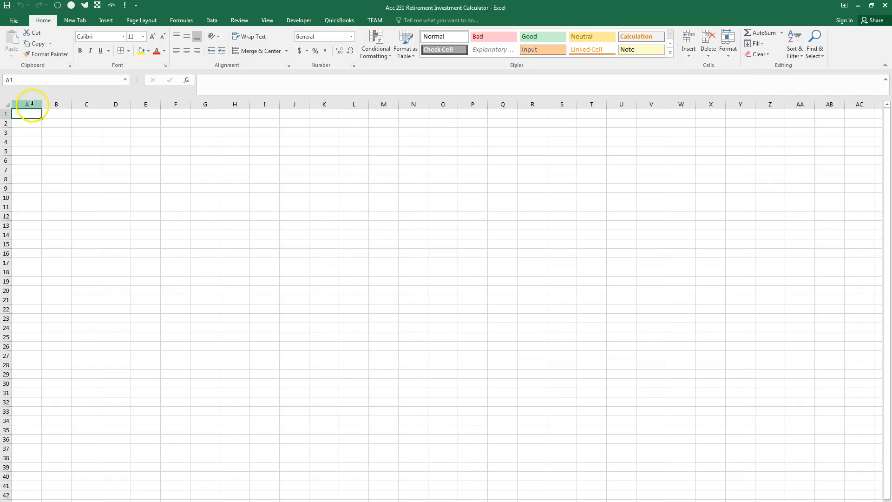
{"action": "left_click", "coordinate": [16, 21]}
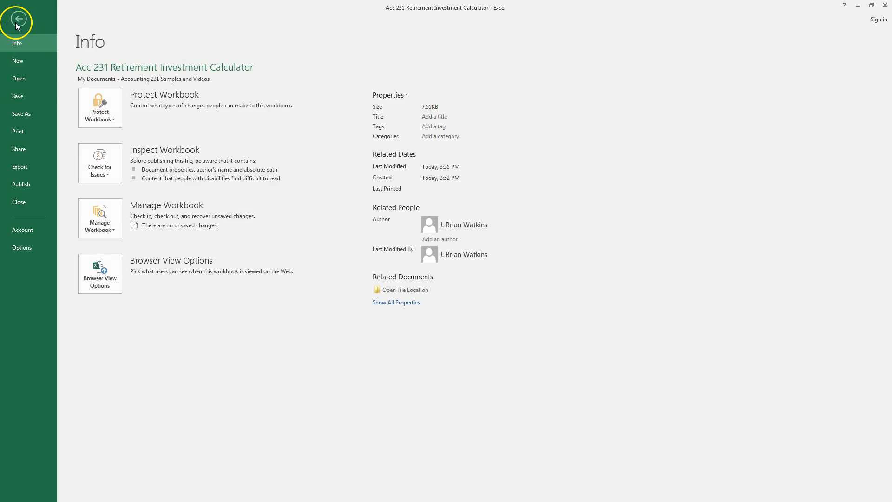
{"action": "left_click", "coordinate": [21, 132]}
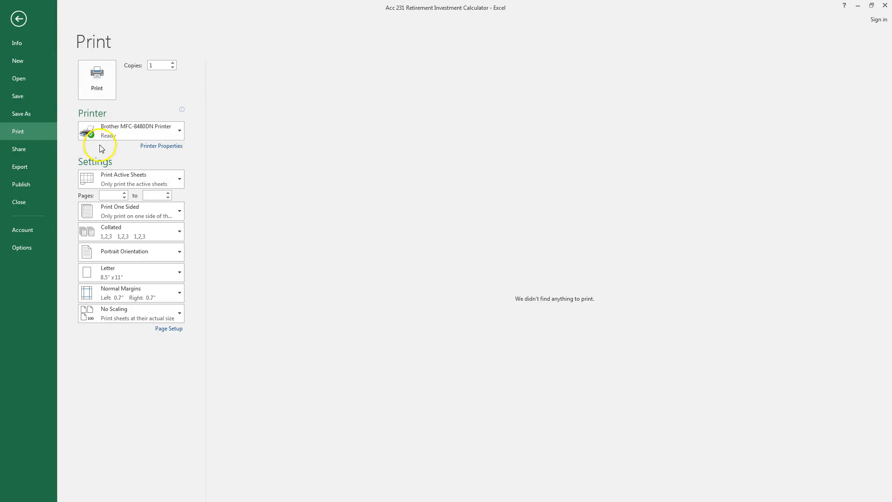
{"action": "left_click", "coordinate": [127, 256]}
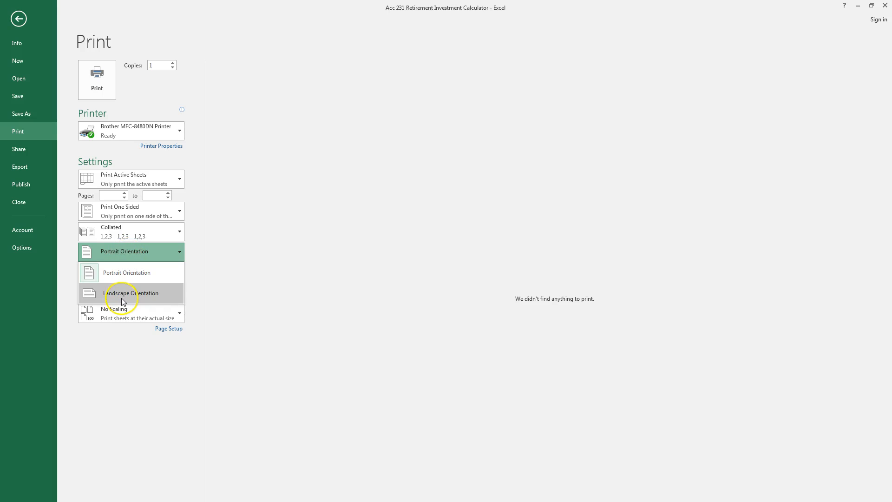
{"action": "left_click", "coordinate": [121, 297]}
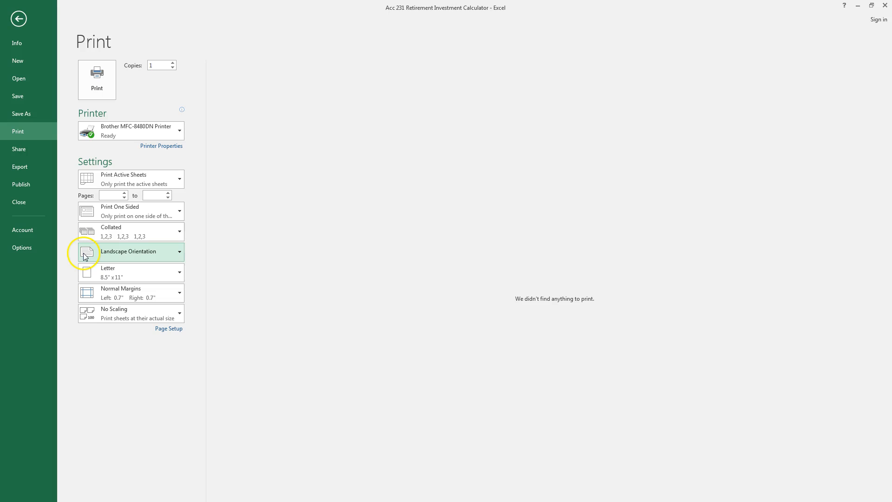
{"action": "left_click", "coordinate": [19, 19]}
Set the width of columns A through L to 14
{"action": "left_click", "coordinate": [27, 104]}
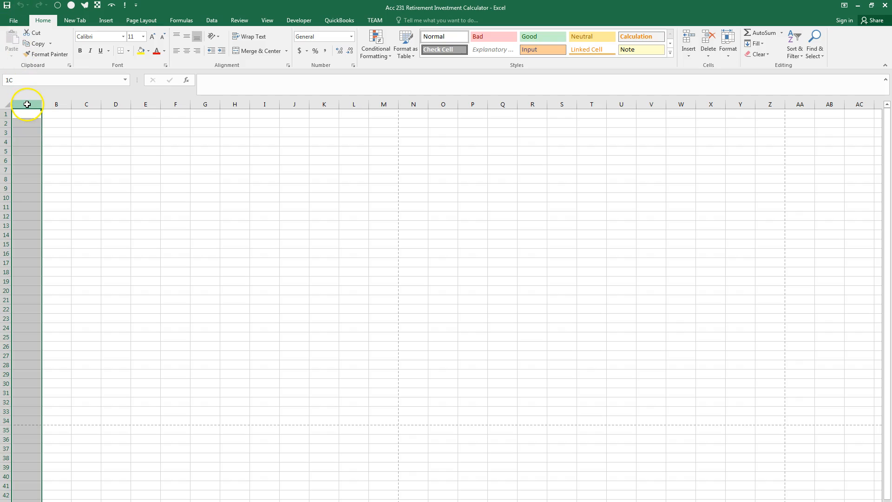
{"action": "left_click_drag", "start_coordinate": [27, 104], "coordinate": [343, 114]}
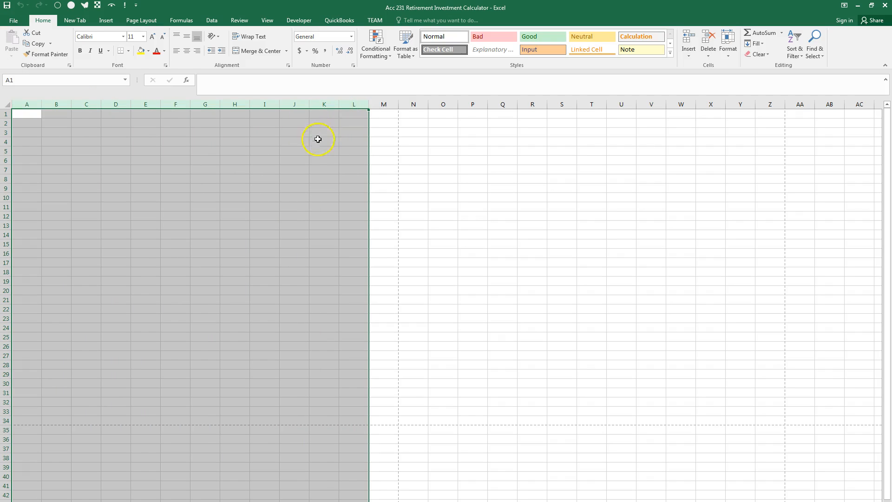
{"action": "right_click", "coordinate": [242, 162]}
{"action": "left_click", "coordinate": [277, 269]}
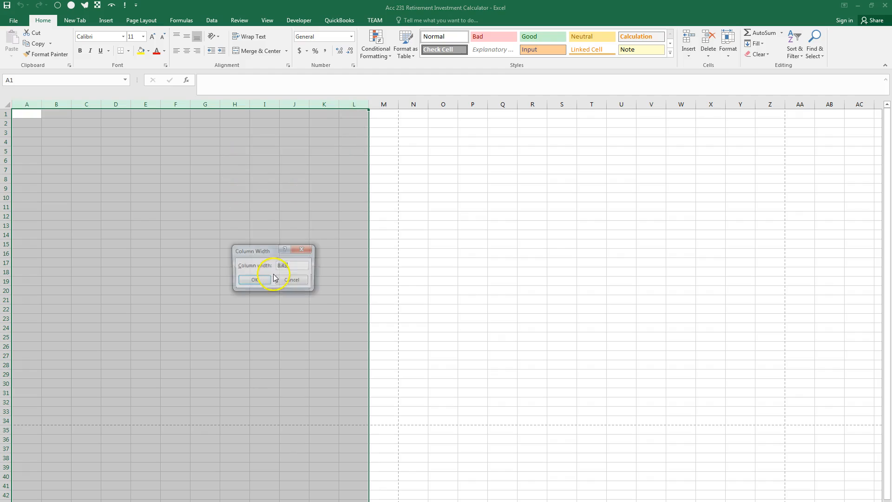
{"action": "type", "text": "14"}
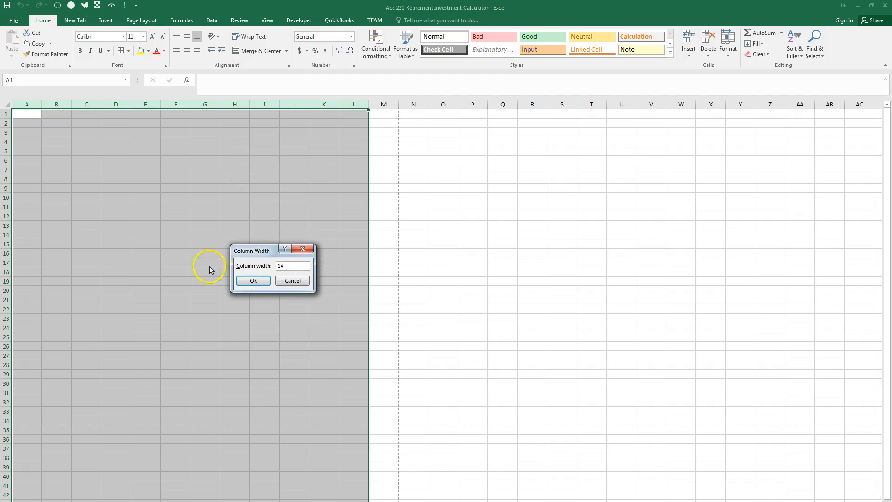
{"action": "left_click", "coordinate": [253, 282]}
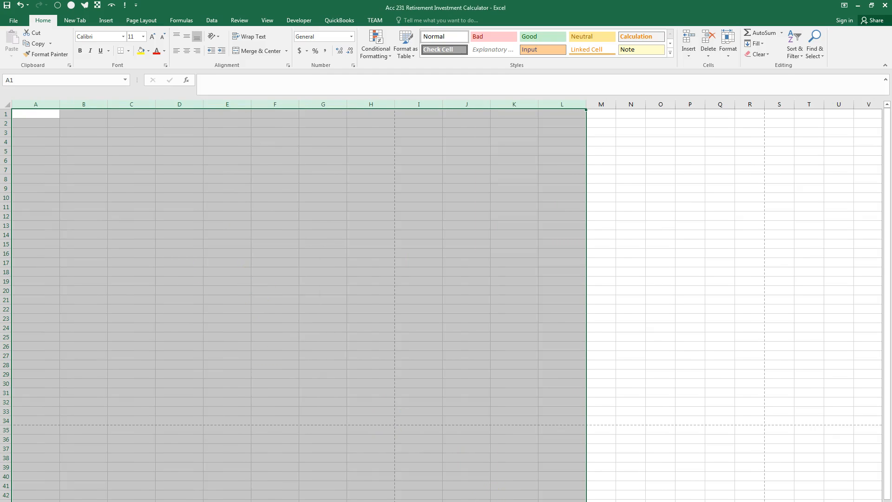
Enter the bold, underlined title "Retirement Investment Calculator" in cell A1
{"action": "scroll", "coordinate": [154, 209], "scroll_direction": "up", "scroll_amount": 5}
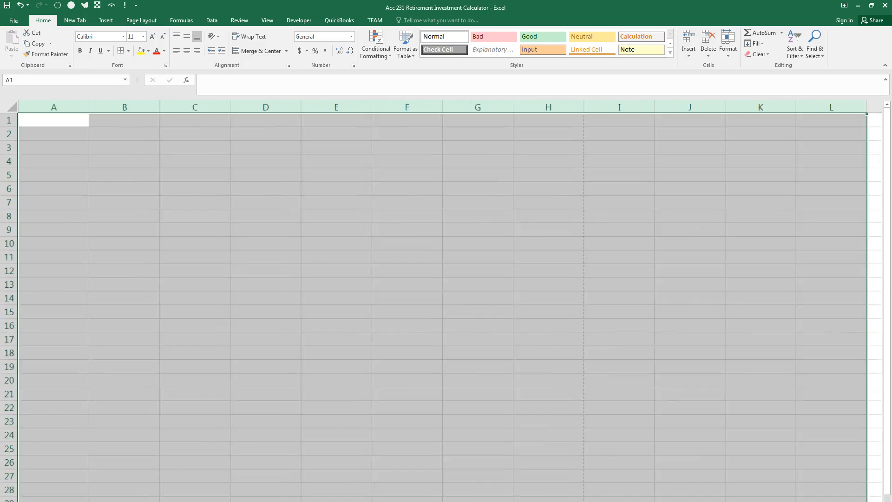
{"action": "left_click", "coordinate": [155, 210]}
{"action": "left_click", "coordinate": [73, 120]}
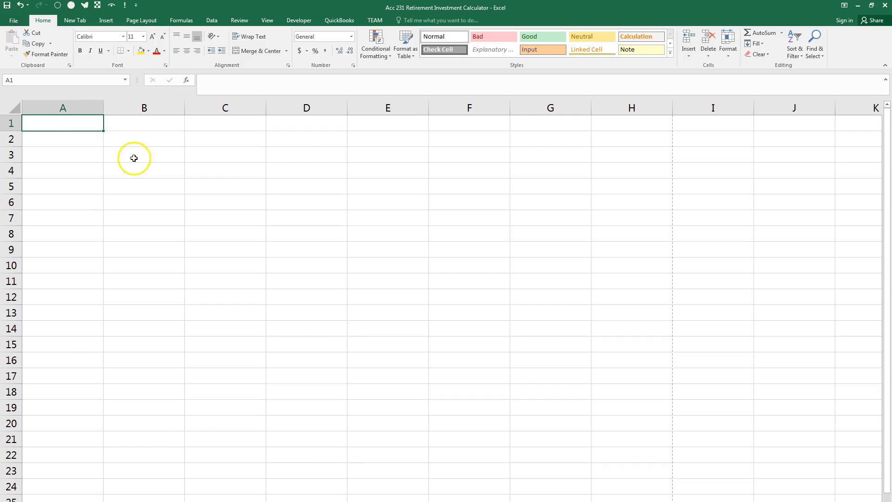
{"action": "key", "text": "ctrl+u"}
{"action": "key", "text": "ctrl+b"}
{"action": "type", "text": "Re"}
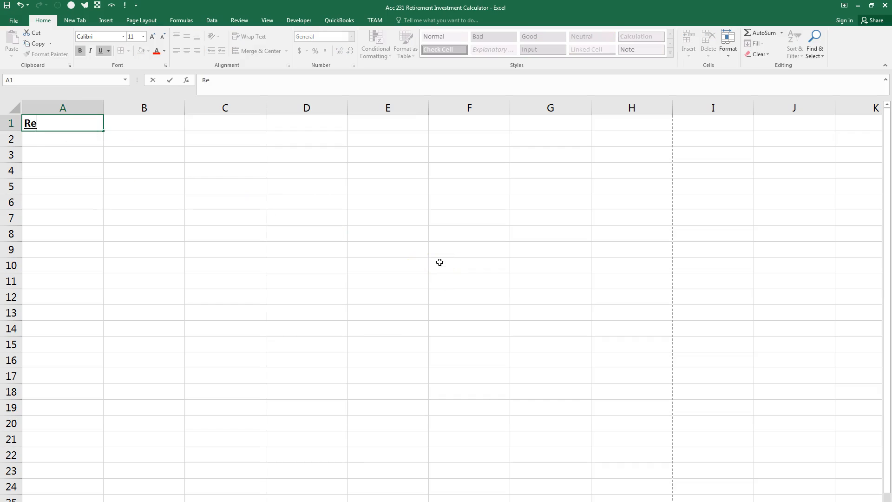
{"action": "type", "text": "tirement Invesetm"}
{"action": "key", "text": "BackSpace"}
{"action": "key", "text": "BackSpace"}
{"action": "key", "text": "BackSpace"}
{"action": "key", "text": "BackSpace"}
{"action": "type", "text": "t Investment Calculator"}
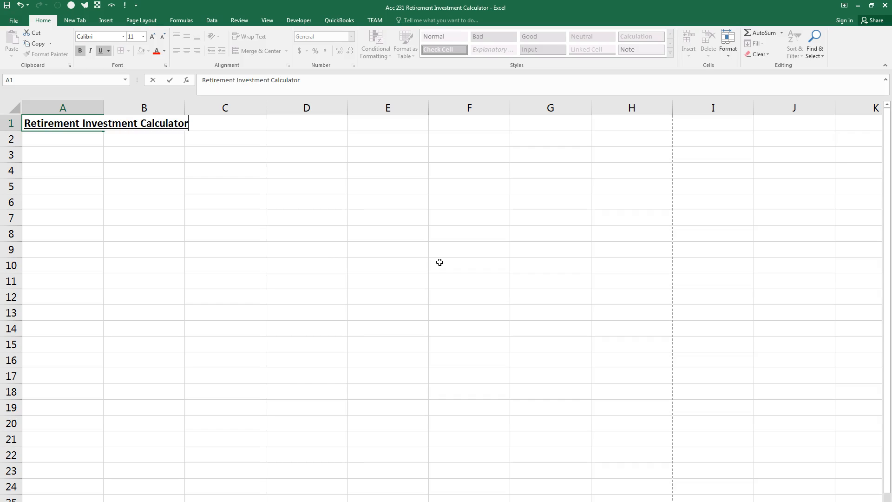
{"action": "key", "text": "Return"}
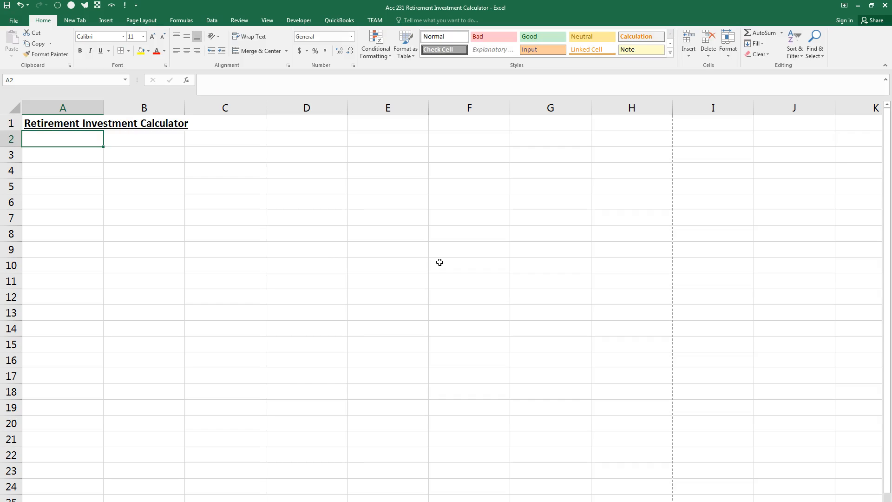
Enter "Prepared by" with the preparer's name in A2 and "Prepared on July 22, 2016" in A3
{"action": "type", "text": "Prepared by J. Watkins"}
{"action": "key", "text": "Return"}
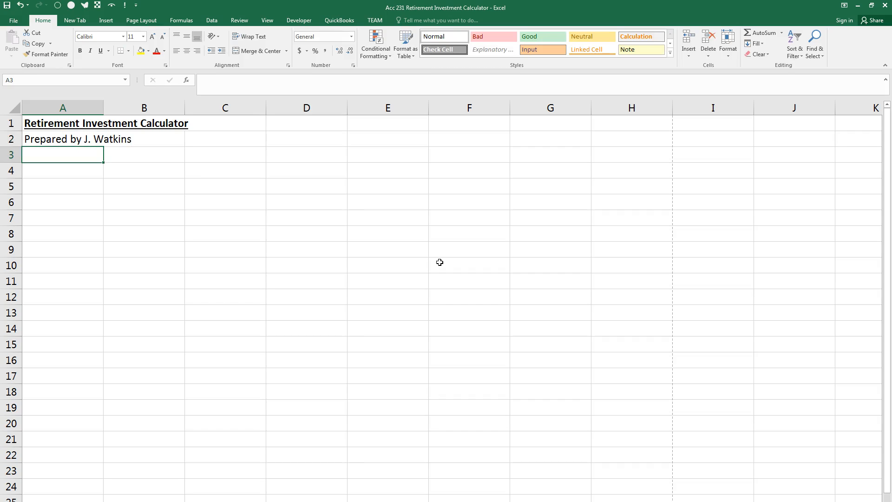
{"action": "type", "text": "Prepared o"}
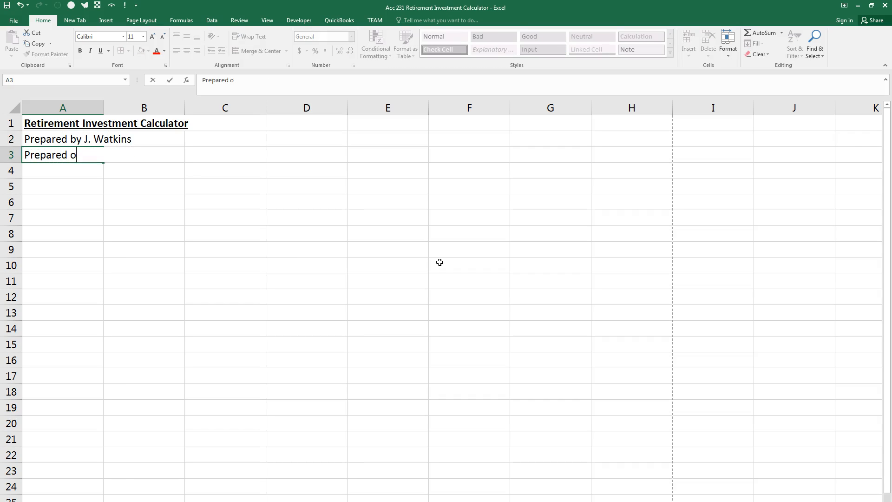
{"action": "type", "text": "n May"}
{"action": "key", "text": "BackSpace"}
{"action": "key", "text": "BackSpace"}
{"action": "key", "text": "BackSpace"}
{"action": "type", "text": "July 22, 2016"}
{"action": "key", "text": "Return"}
In cell A4, write "Purpose: This spreadsheet will collect a number of assumptions regarding a person's future salary, benefits and rates of return"
{"action": "type", "text": "P"}
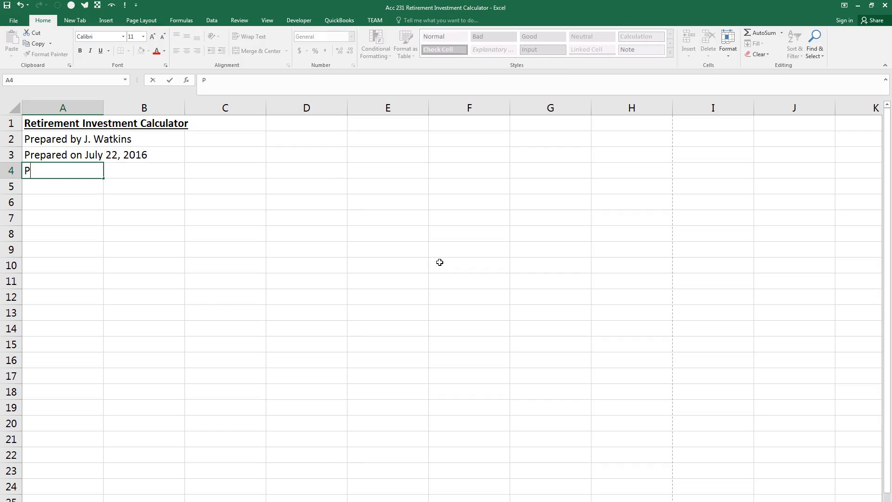
{"action": "type", "text": "urpose:  This spreadshee"}
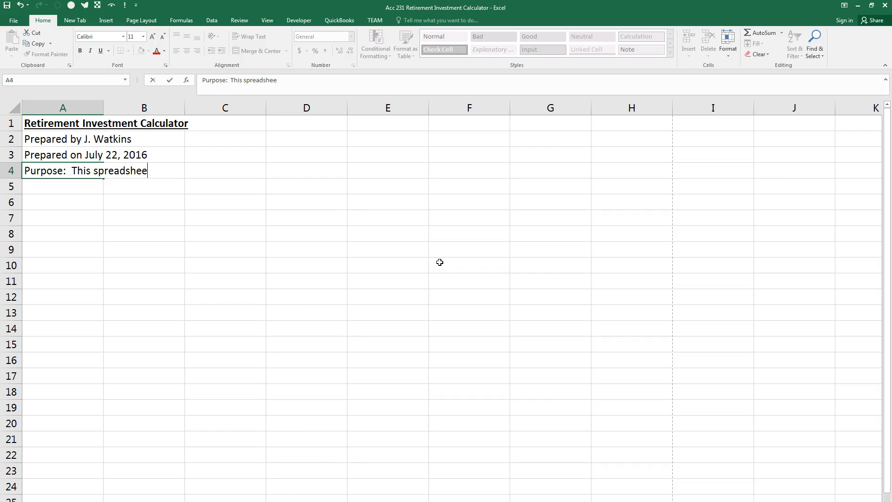
{"action": "type", "text": "t will collect a n"}
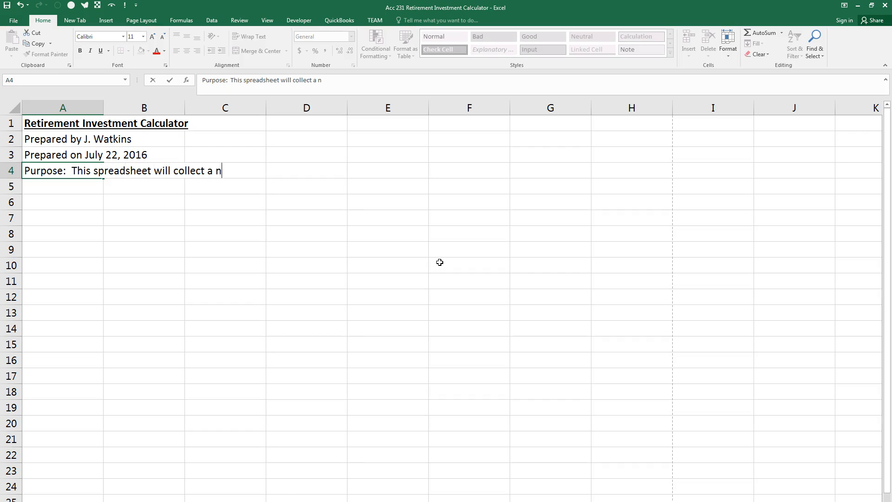
{"action": "type", "text": "umber of assump"}
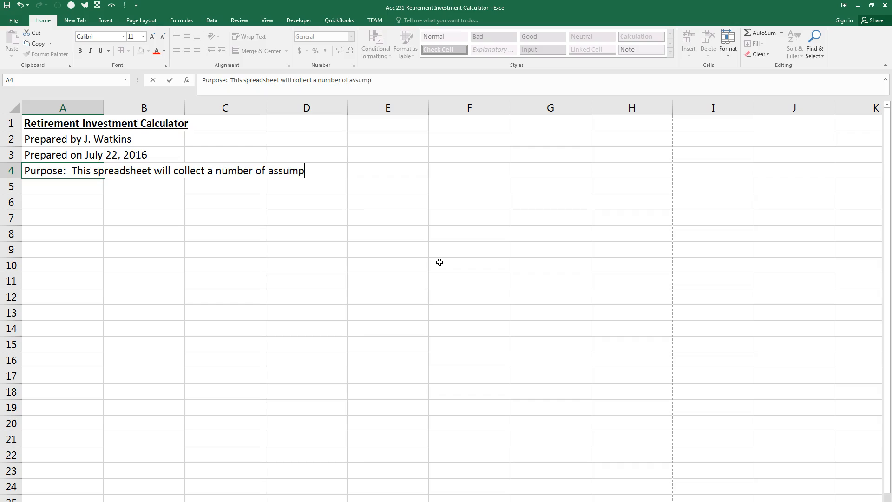
{"action": "type", "text": "tions regarding "}
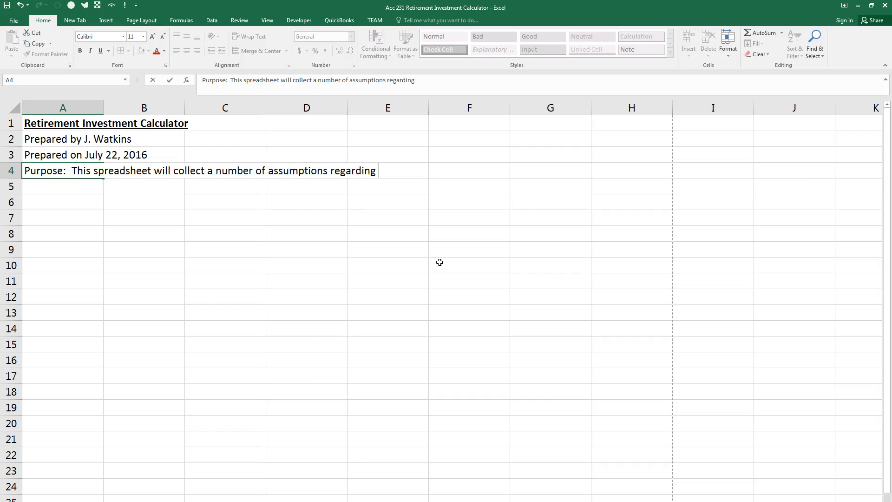
{"action": "type", "text": "a person's futu"}
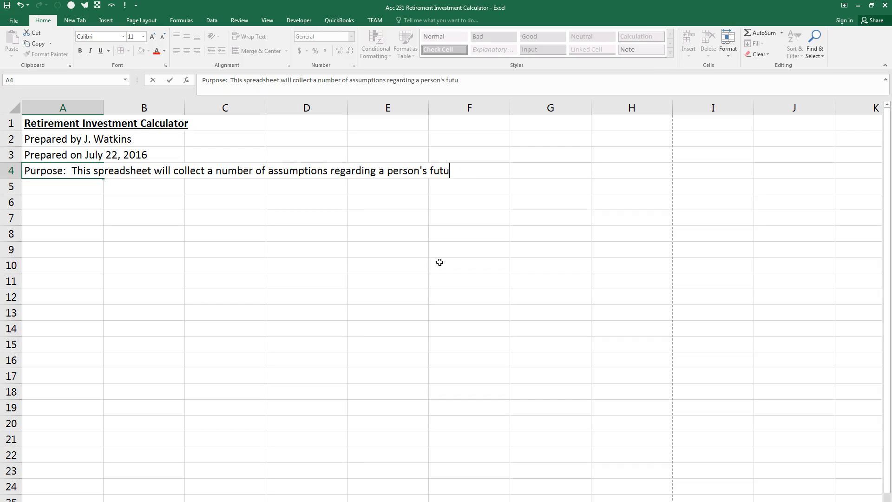
{"action": "type", "text": "re salary, benefti"}
{"action": "key", "text": "BackSpace"}
{"action": "key", "text": "BackSpace"}
{"action": "type", "text": "its and"}
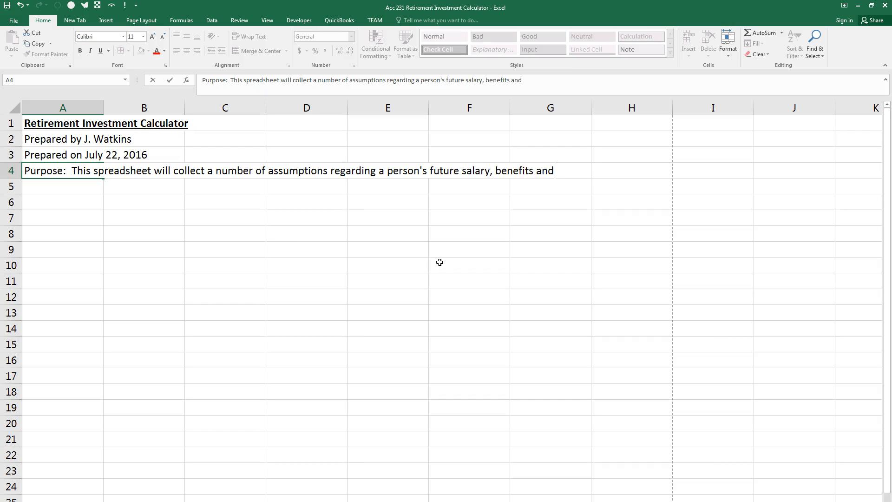
{"action": "type", "text": " rates of return"}
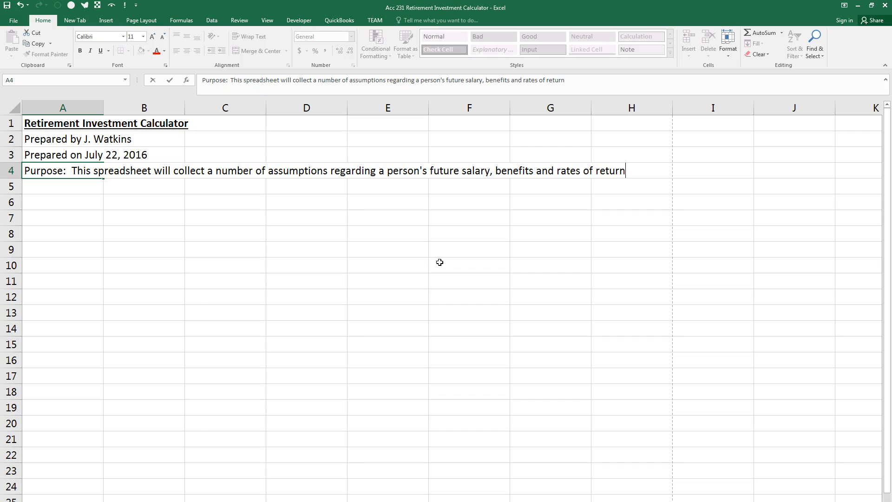
Complete A4 with ", which will then be used to estimate the value of that person's retirement account at a certain point in the future selected by the user."
{"action": "type", "text": ", which will then be "}
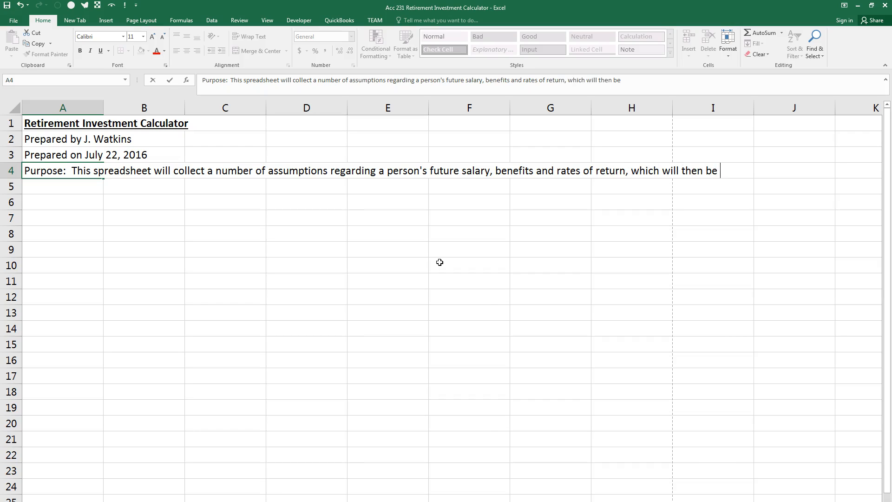
{"action": "type", "text": "used to estimate the value"}
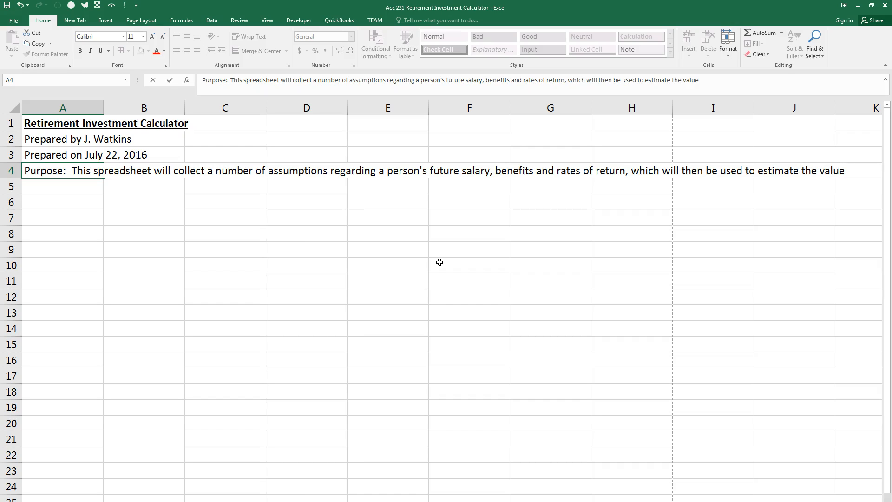
{"action": "type", "text": " of that person's retireme"}
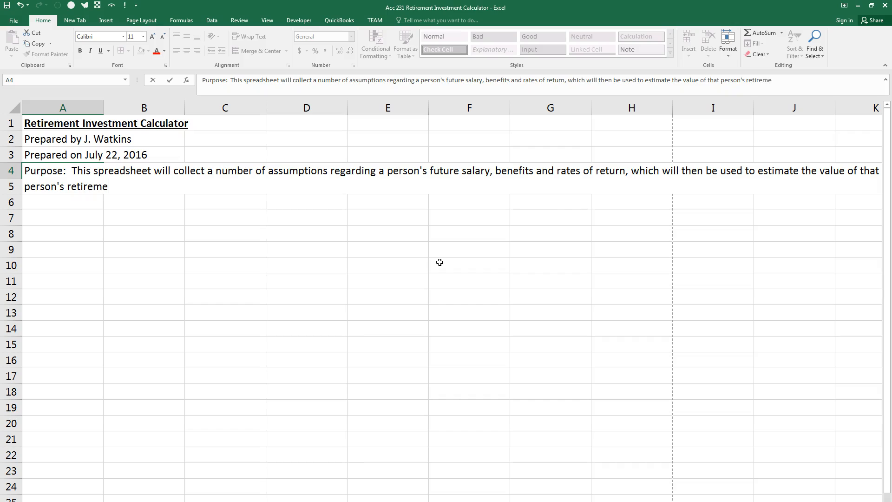
{"action": "type", "text": "nt account at"}
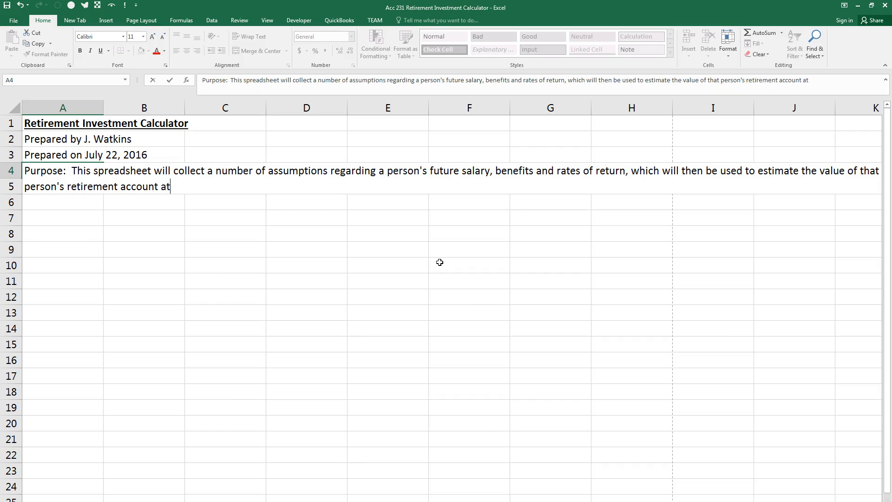
{"action": "type", "text": " a certain point in the future"}
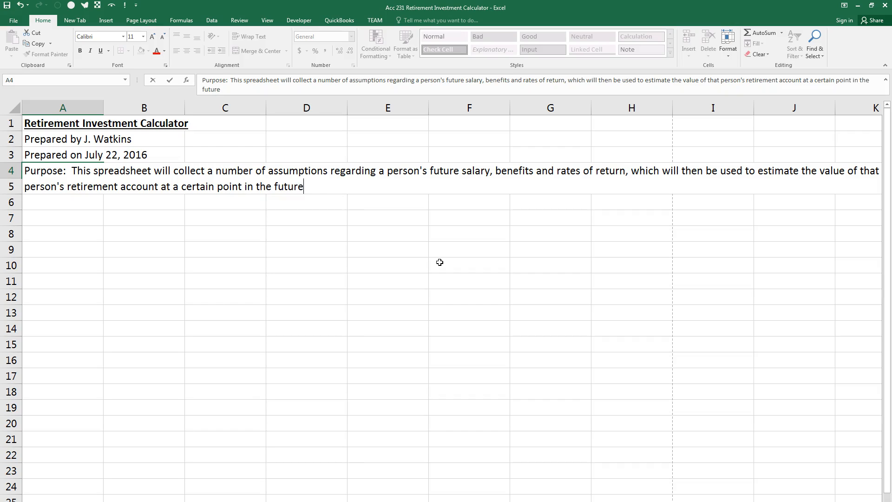
{"action": "type", "text": " selected by the user."}
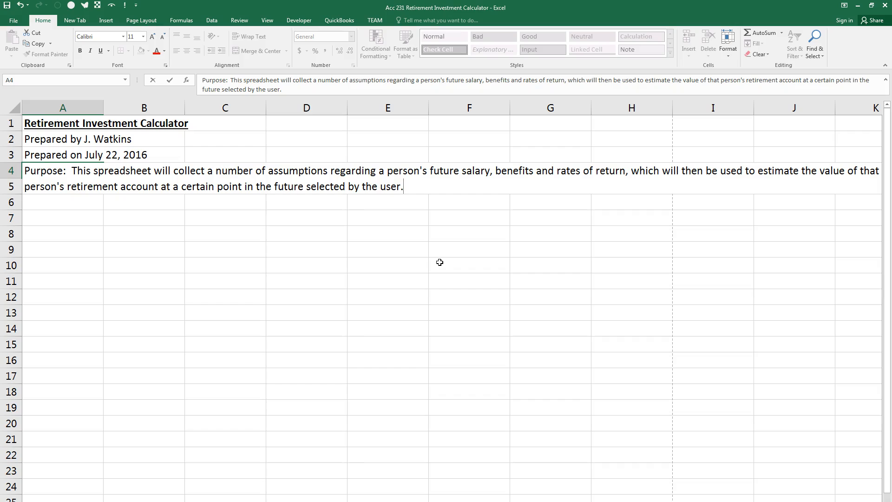
{"action": "key", "text": "Return"}
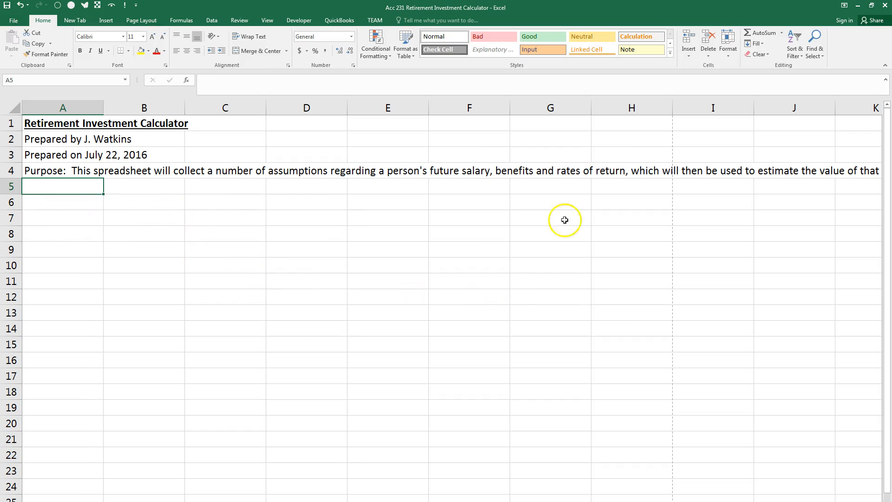
Merge cells A4 through E4 and wrap the purpose text within the merged cell
{"action": "left_click", "coordinate": [87, 173]}
{"action": "left_click_drag", "start_coordinate": [87, 173], "coordinate": [365, 172]}
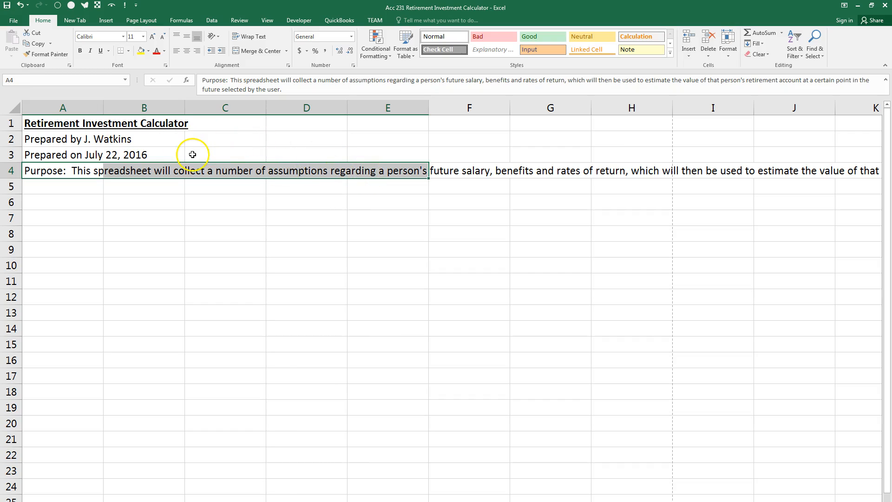
{"action": "left_click", "coordinate": [260, 51]}
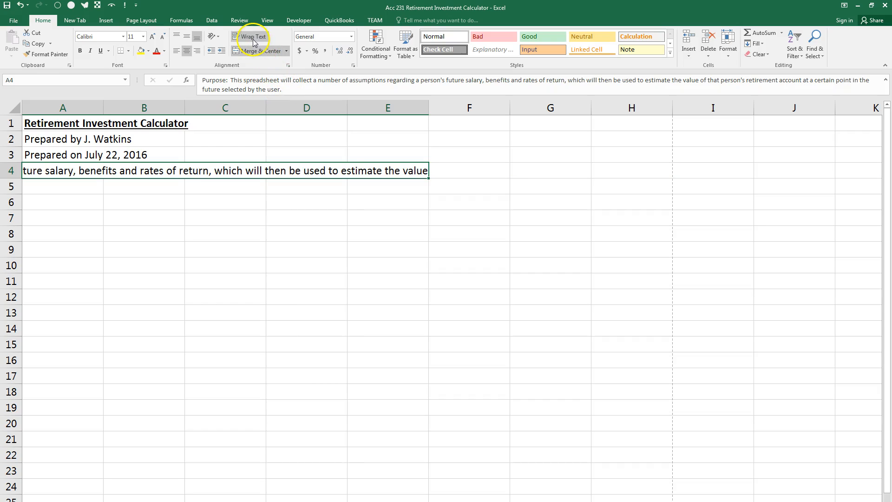
{"action": "left_click", "coordinate": [248, 36]}
Align the merged purpose text to the top and left, and heighten row 4 to fit the whole statement
{"action": "left_click", "coordinate": [177, 36]}
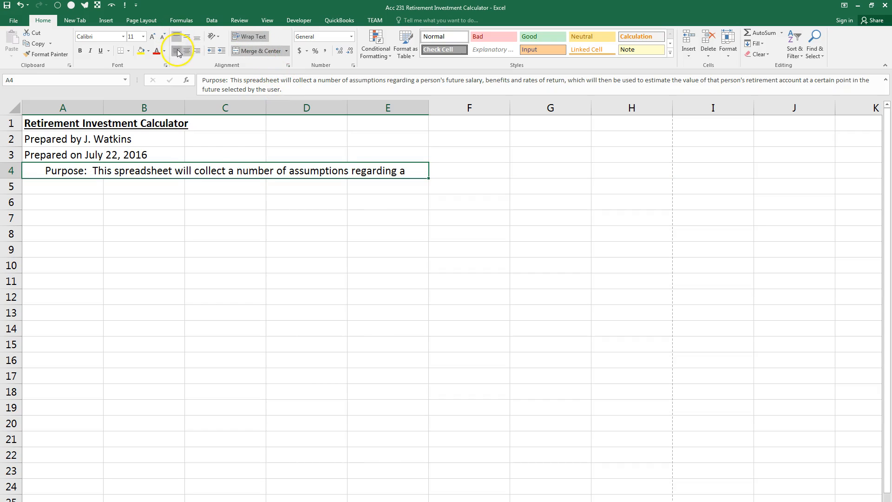
{"action": "left_click", "coordinate": [177, 50]}
{"action": "left_click_drag", "start_coordinate": [8, 179], "coordinate": [13, 227]}
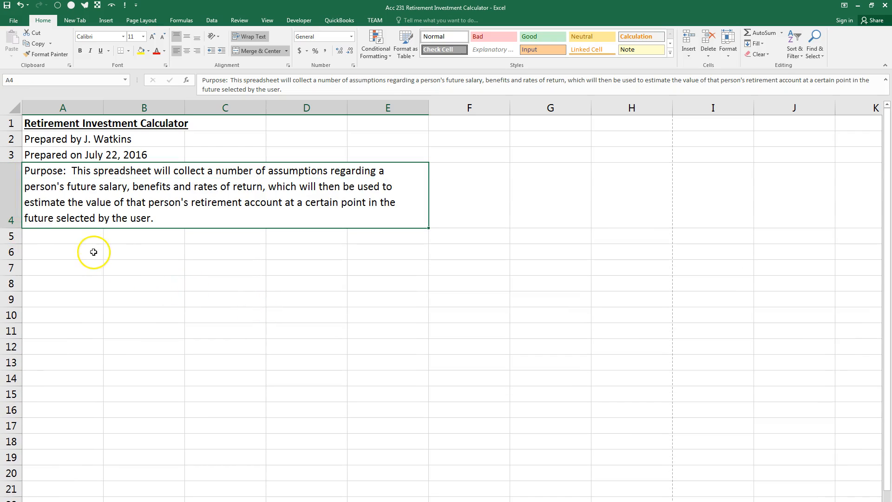
Enter the bold, underlined heading "Data Section" in cell A6
{"action": "left_click", "coordinate": [75, 250]}
{"action": "key", "text": "ctrl+u"}
{"action": "key", "text": "ctrl+b"}
{"action": "type", "text": "Data Section"}
{"action": "key", "text": "Return"}
Format the heading band A6:H6 with a light blue fill and thick outside borders
{"action": "key", "text": "Up"}
{"action": "key", "text": "shift+Right"}
{"action": "key", "text": "shift+Right"}
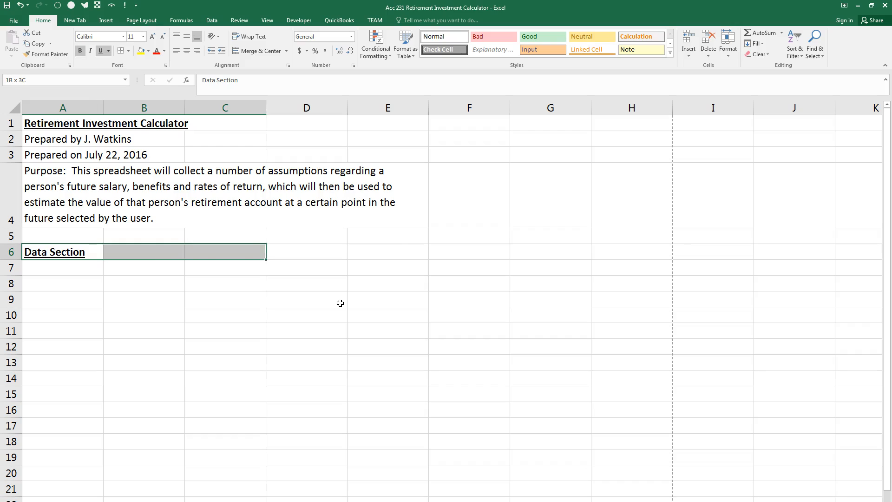
{"action": "key", "text": "shift+Right"}
{"action": "key", "text": "shift+Right"}
{"action": "key", "text": "shift+Right"}
{"action": "key", "text": "shift+Right"}
{"action": "key", "text": "shift+Right"}
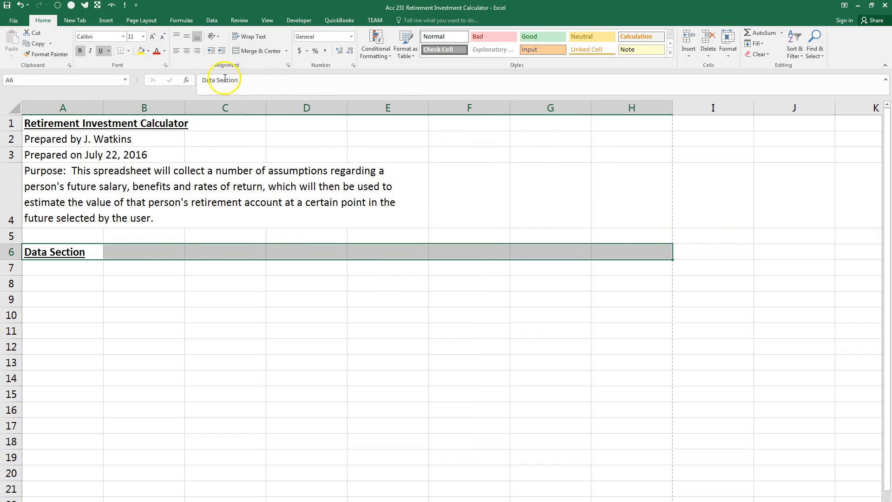
{"action": "left_click", "coordinate": [148, 51]}
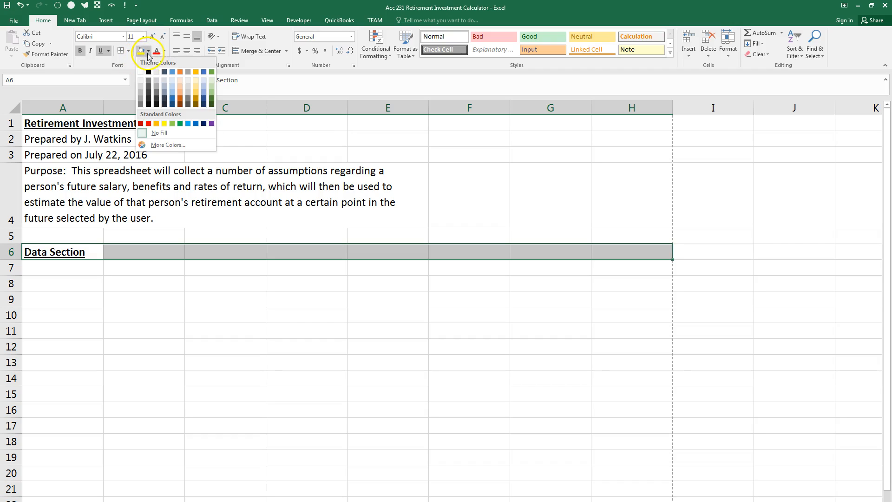
{"action": "left_click", "coordinate": [170, 88]}
{"action": "left_click", "coordinate": [128, 50]}
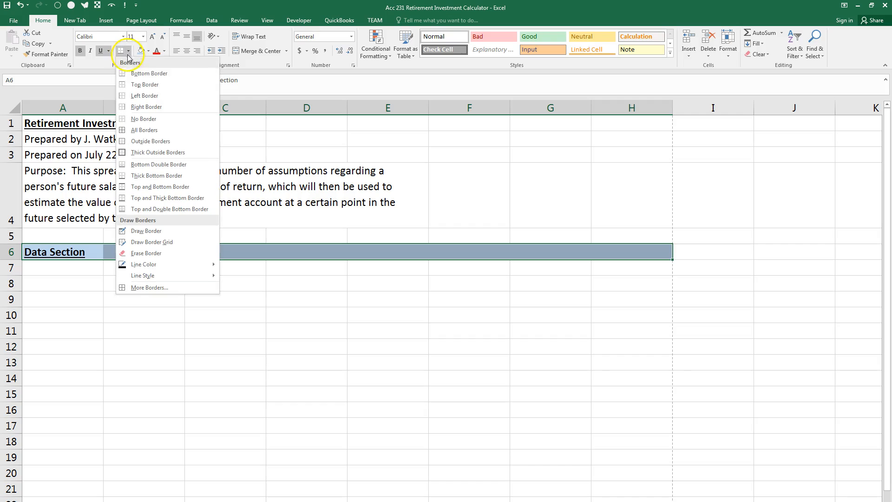
{"action": "left_click", "coordinate": [139, 153]}
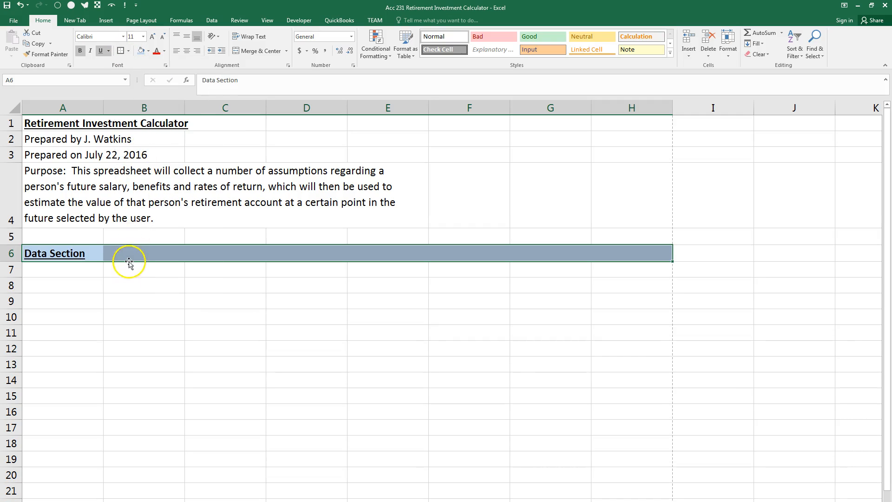
Enter the labels "Today's Date", "Investor's Current Age" and "Desired Retirement Age" in cells B8 through B10
{"action": "left_click", "coordinate": [120, 284]}
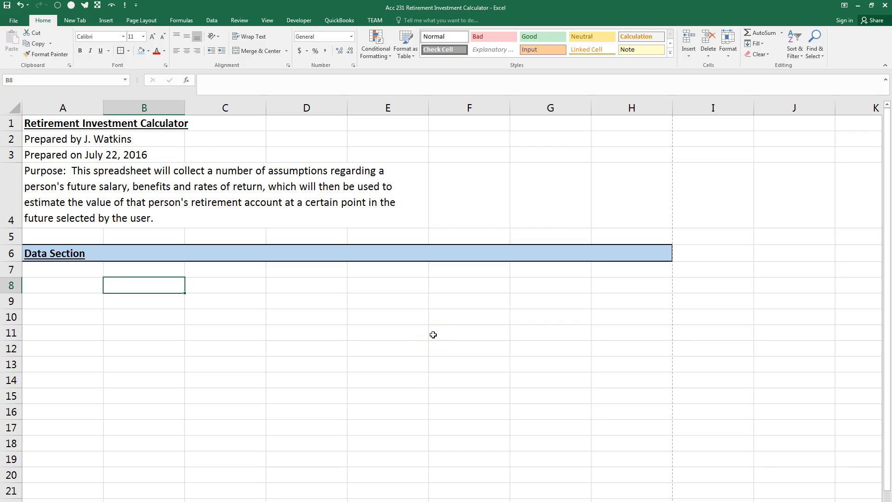
{"action": "type", "text": "Today's Date"}
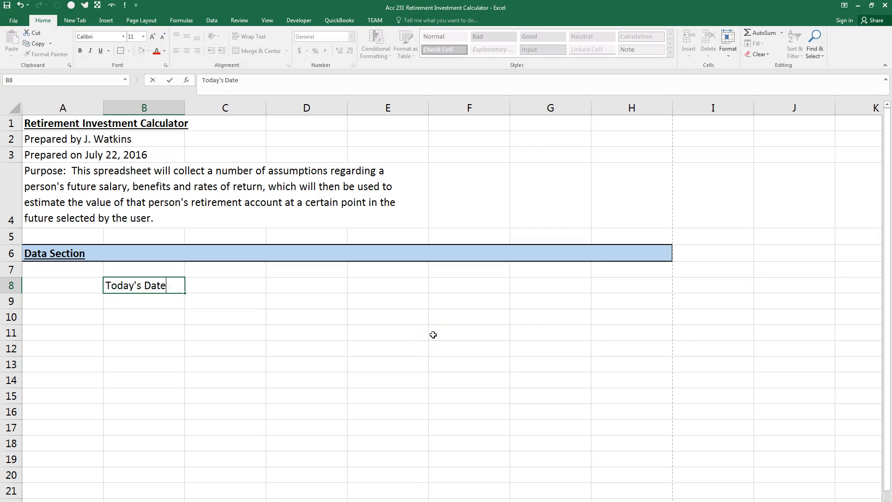
{"action": "key", "text": "Return"}
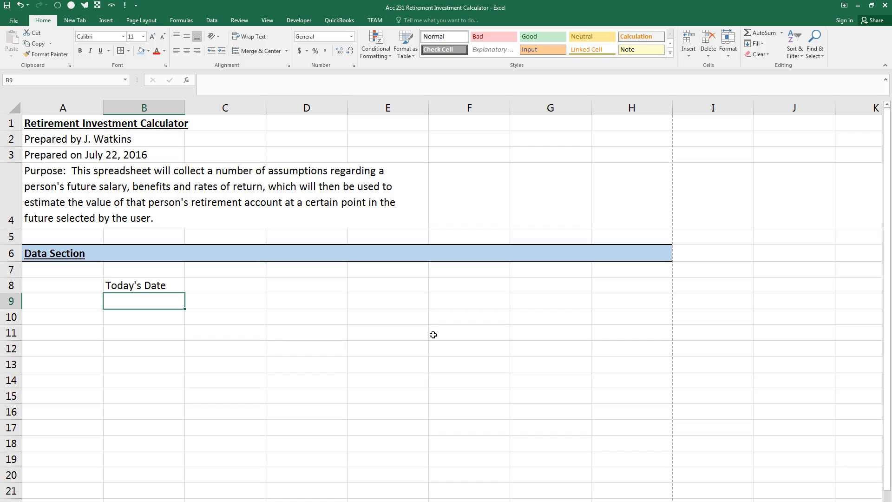
{"action": "type", "text": "Invest"}
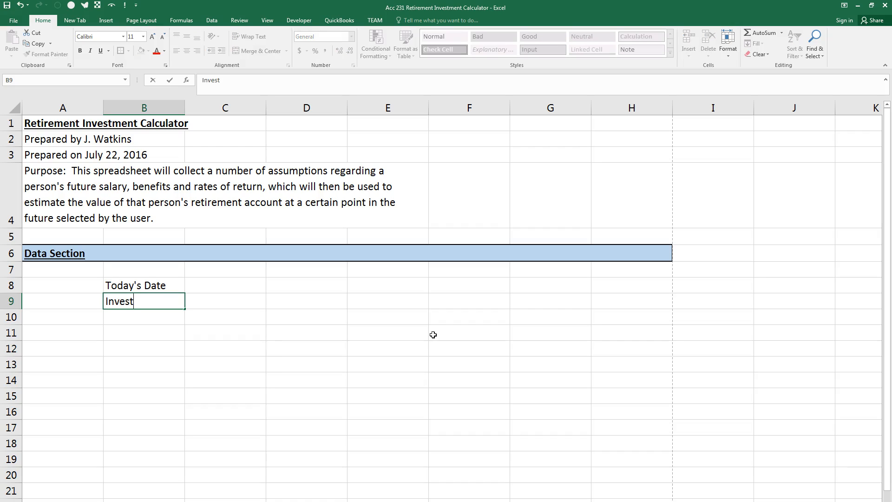
{"action": "type", "text": "or's Current Age"}
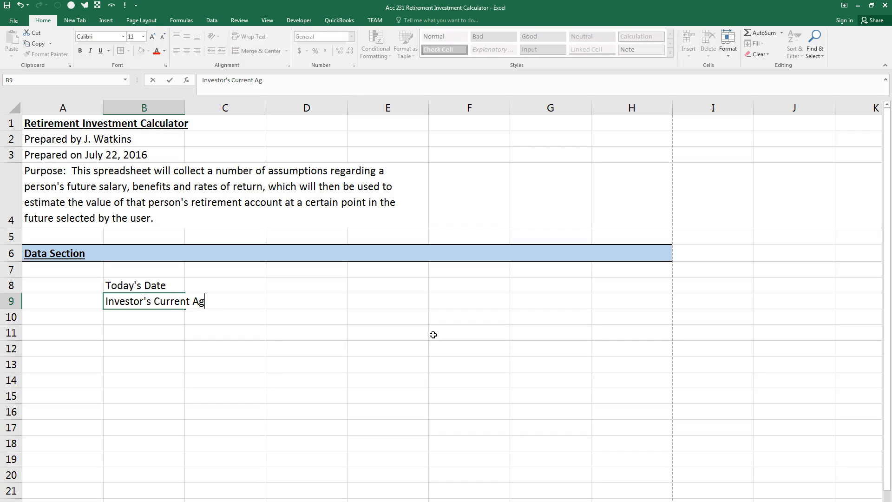
{"action": "key", "text": "Return"}
{"action": "type", "text": "Desir"}
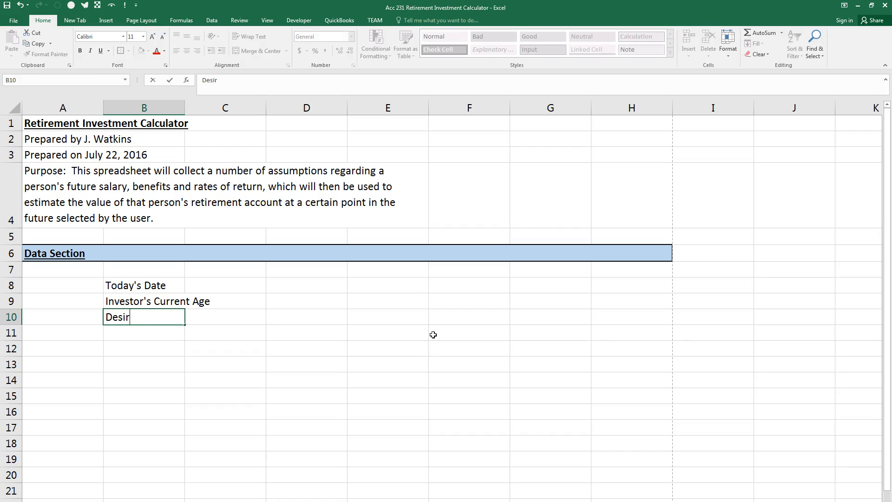
{"action": "type", "text": "ed Retirement Age"}
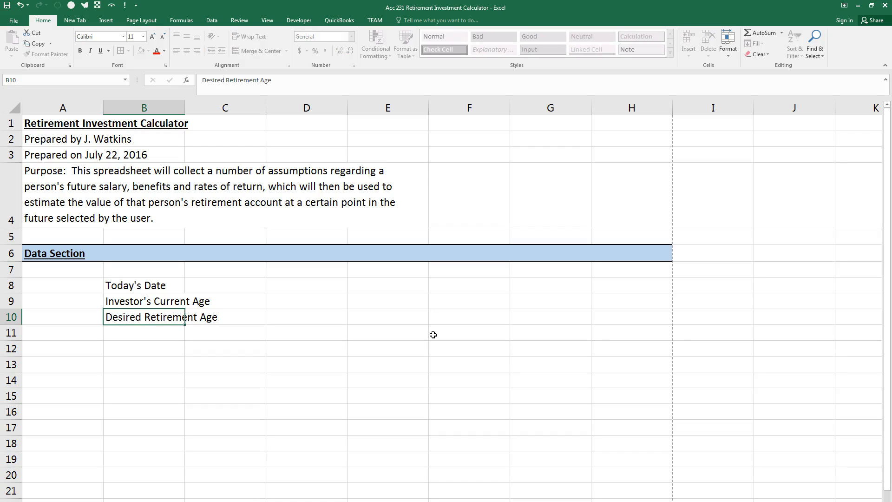
{"action": "key", "text": "Return"}
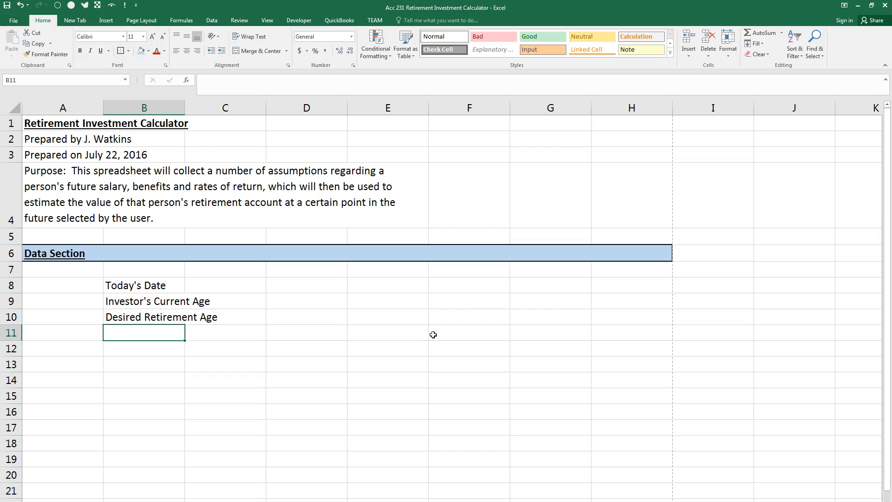
Add the salary labels "Annual Salary" in B11 and "Anticipated Salary Increase Rate" in B12
{"action": "type", "text": "Annual Salary"}
{"action": "key", "text": "Return"}
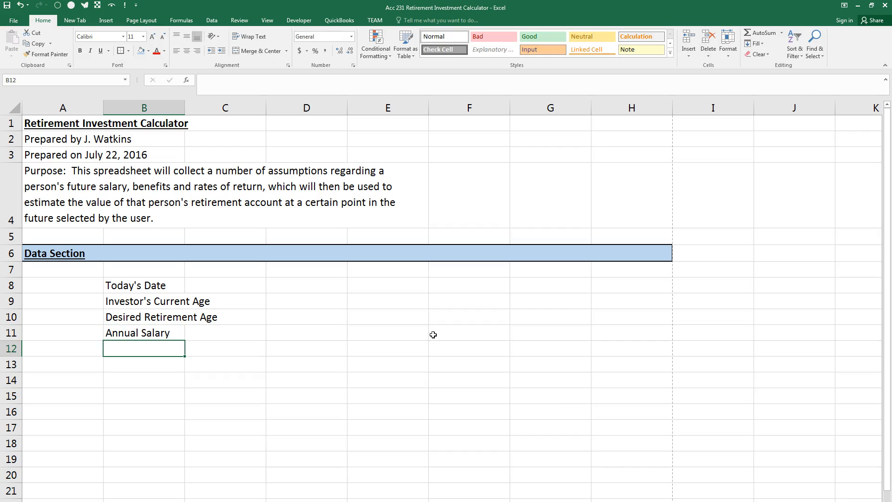
{"action": "type", "text": "Anticipated Salary Increase Rate"}
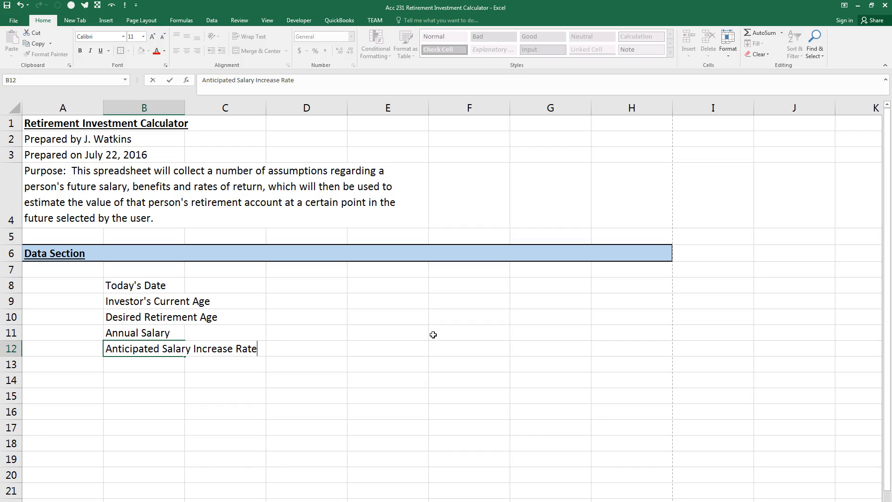
{"action": "key", "text": "Return"}
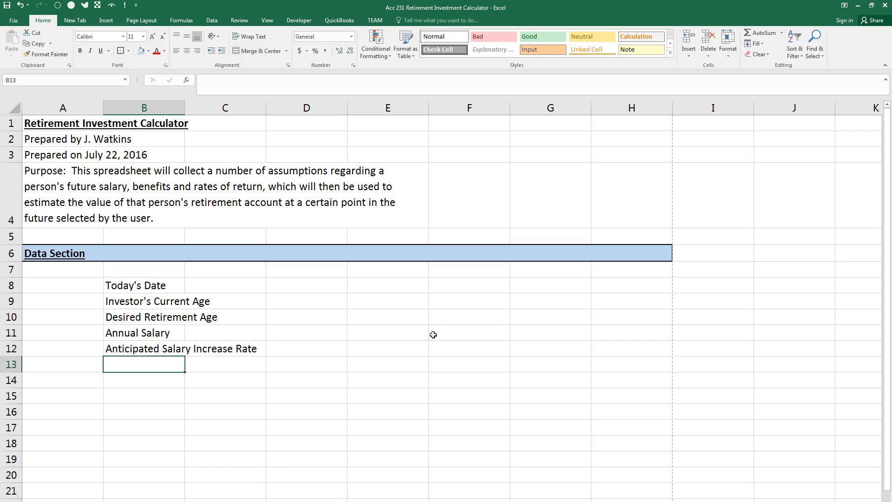
Add the contribution labels "Annual Employee Contribution" in B13 and "Annual Employer Contribution" in B14
{"action": "type", "text": "Annual E"}
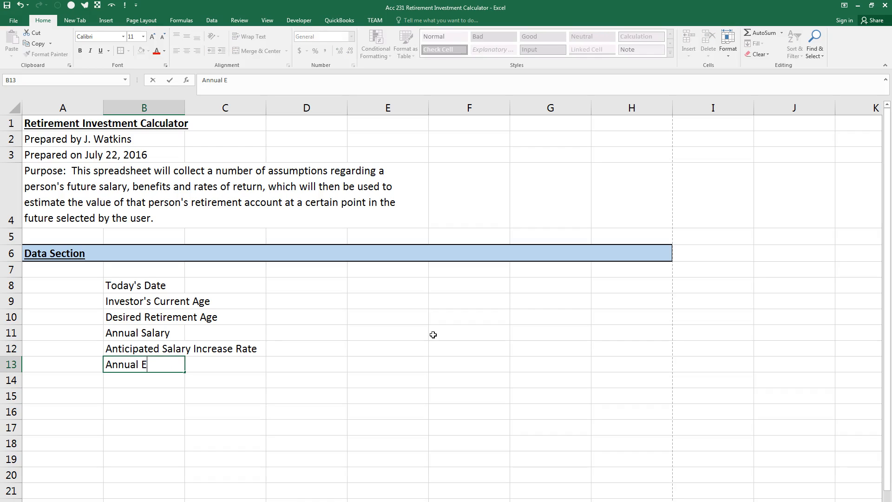
{"action": "type", "text": "mployee Contribution"}
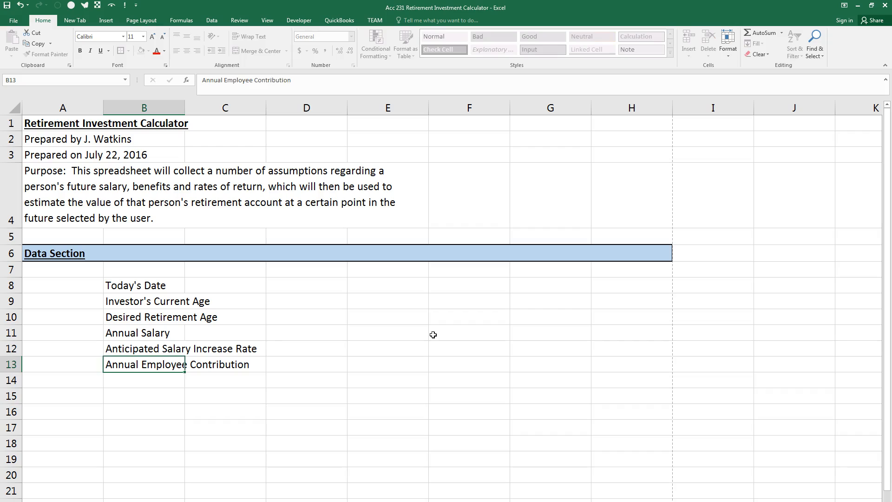
{"action": "key", "text": "Return"}
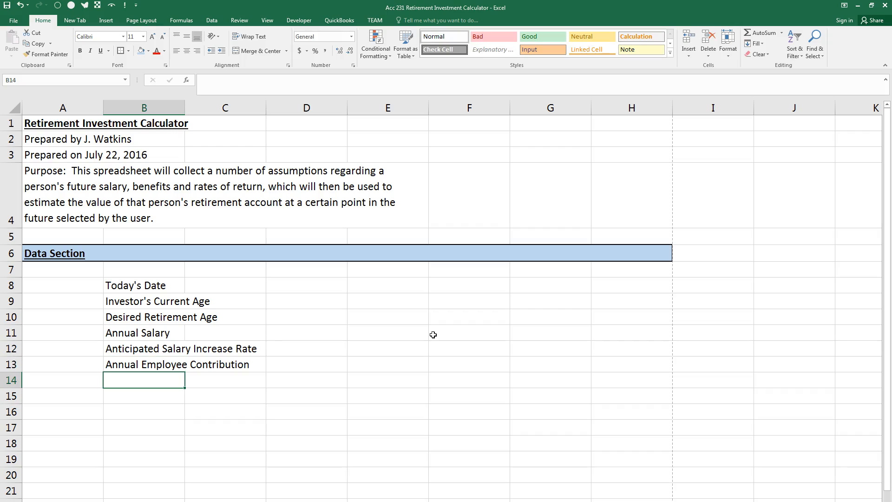
{"action": "type", "text": "An"}
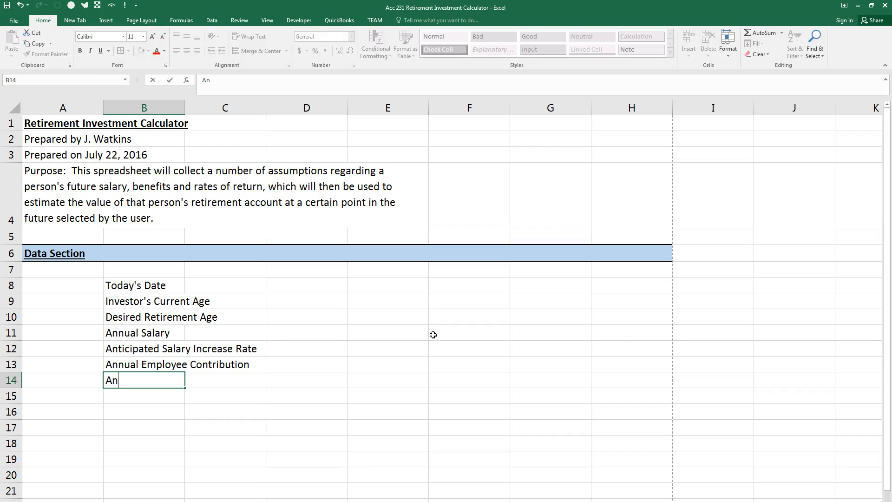
{"action": "type", "text": "nual Employer "}
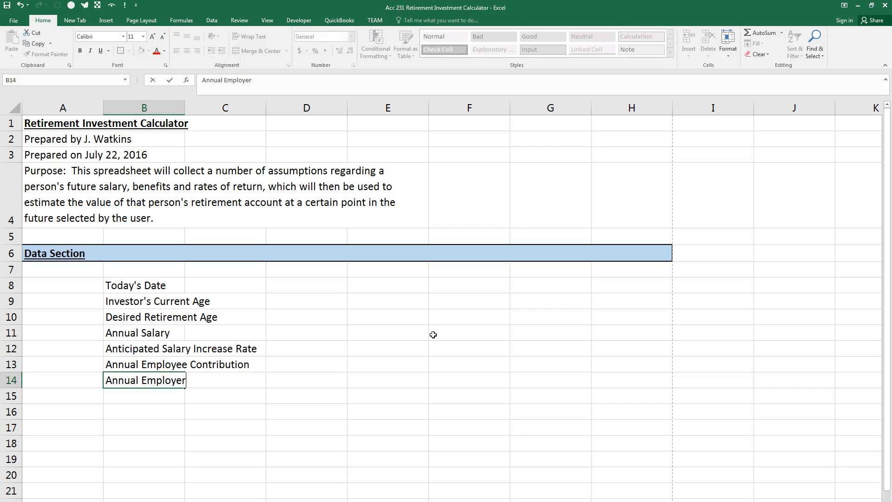
{"action": "type", "text": "Contribution"}
{"action": "key", "text": "Return"}
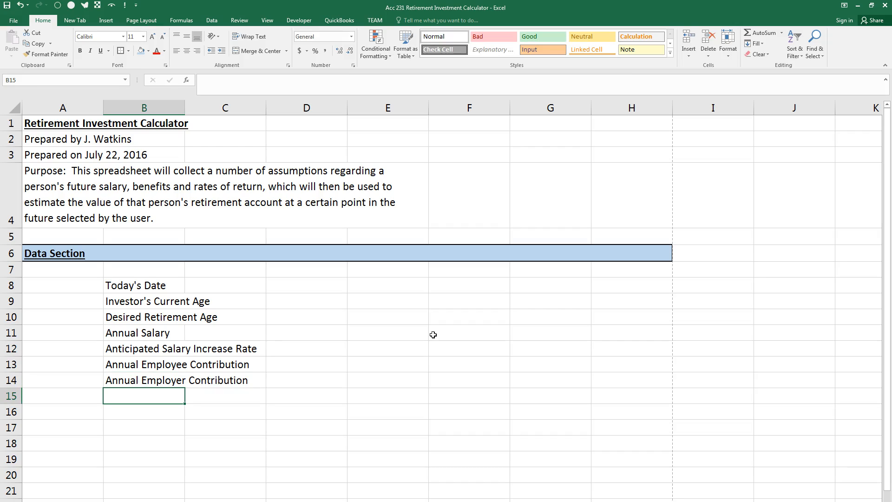
Enter the label "Original Investment Balance" in cell B15
{"action": "type", "text": "Origi"}
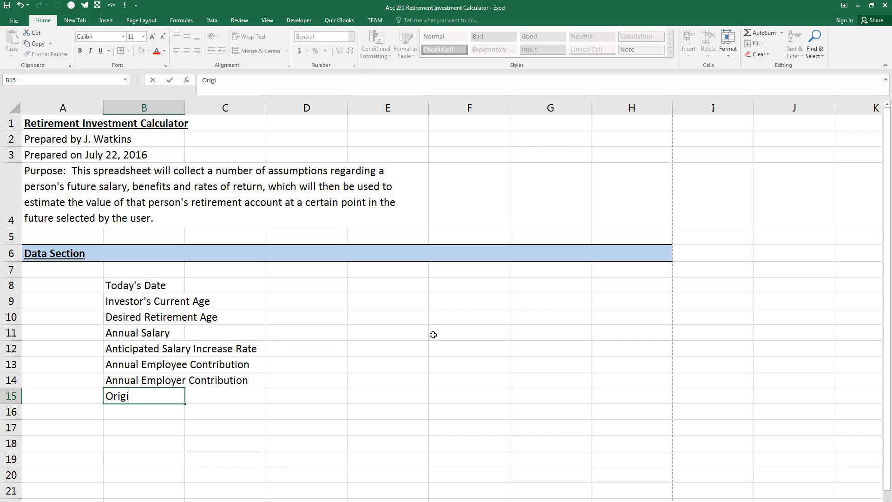
{"action": "type", "text": "nal Invesetmen"}
{"action": "key", "text": "BackSpace"}
{"action": "key", "text": "BackSpace"}
{"action": "key", "text": "BackSpace"}
{"action": "key", "text": "BackSpace"}
{"action": "key", "text": "BackSpace"}
{"action": "type", "text": "tment"}
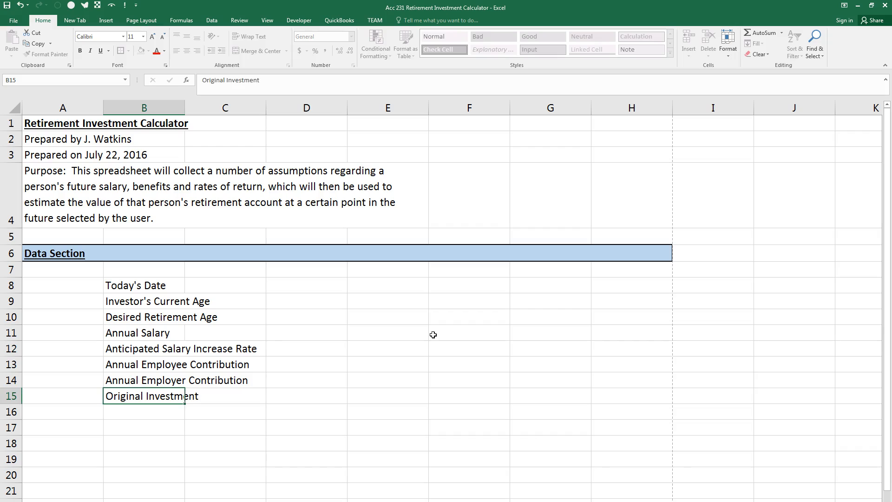
{"action": "key", "text": "Return"}
{"action": "key", "text": "Up"}
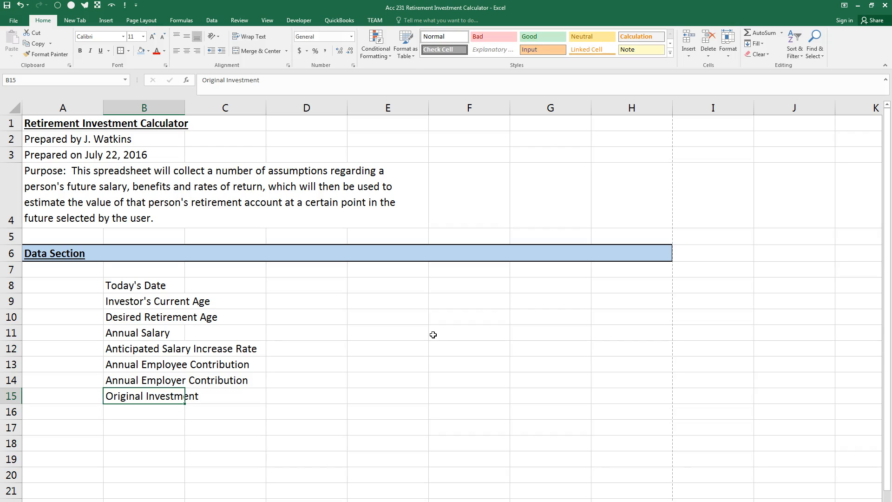
{"action": "left_click", "coordinate": [271, 78]}
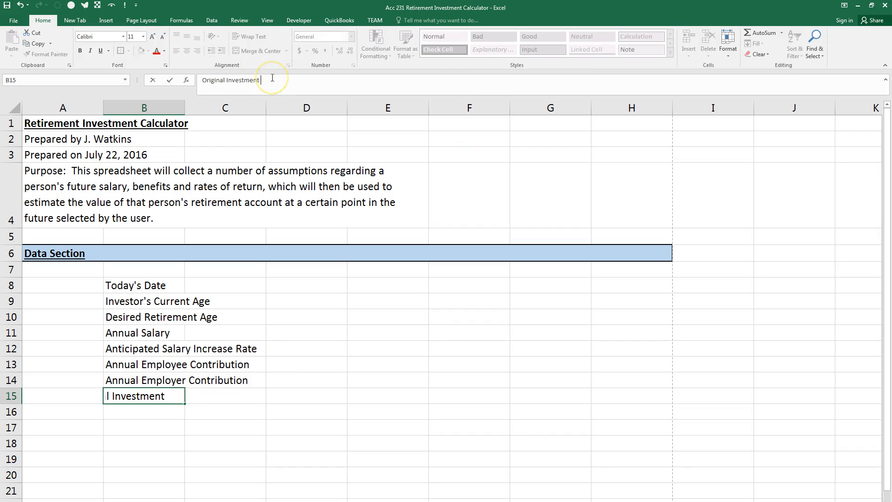
{"action": "type", "text": "Balance"}
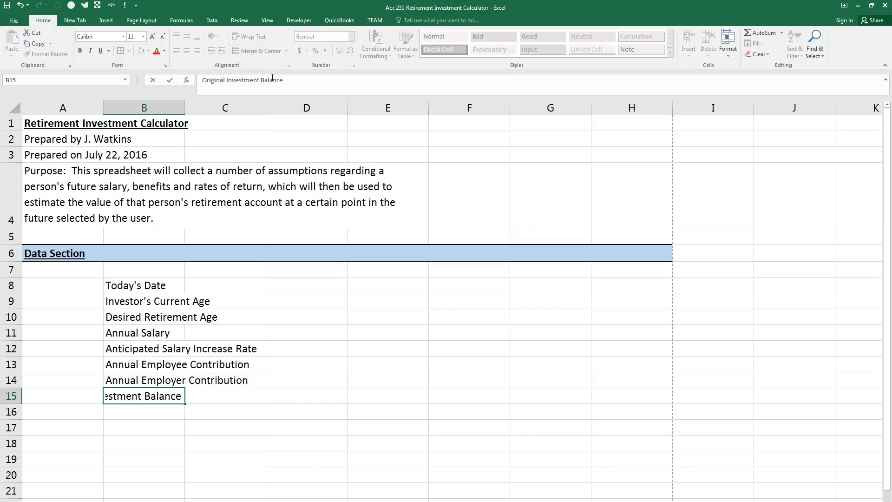
{"action": "key", "text": "Return"}
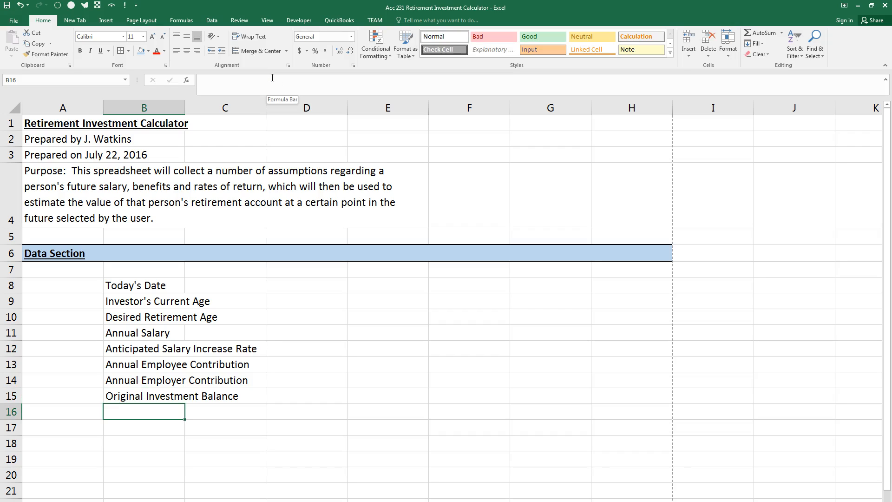
Enter the label "Rate of Return on Investment" in cell B16
{"action": "type", "text": "Rate o"}
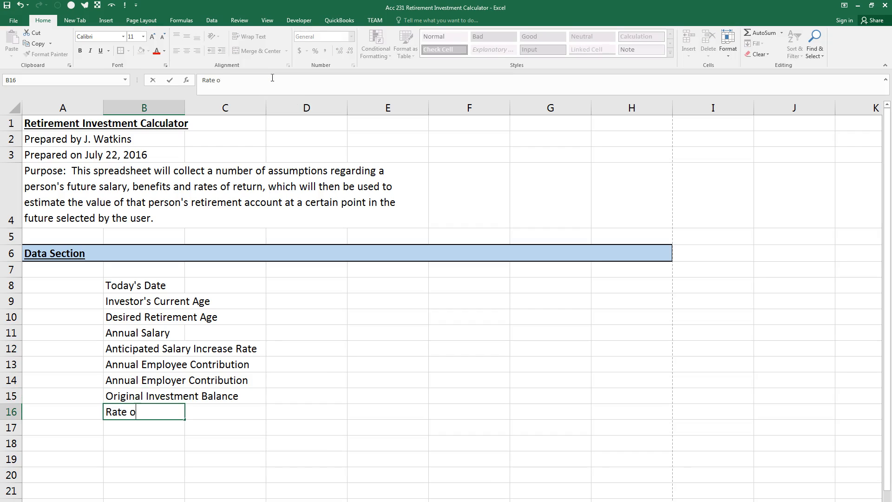
{"action": "type", "text": "f Return on Investment"}
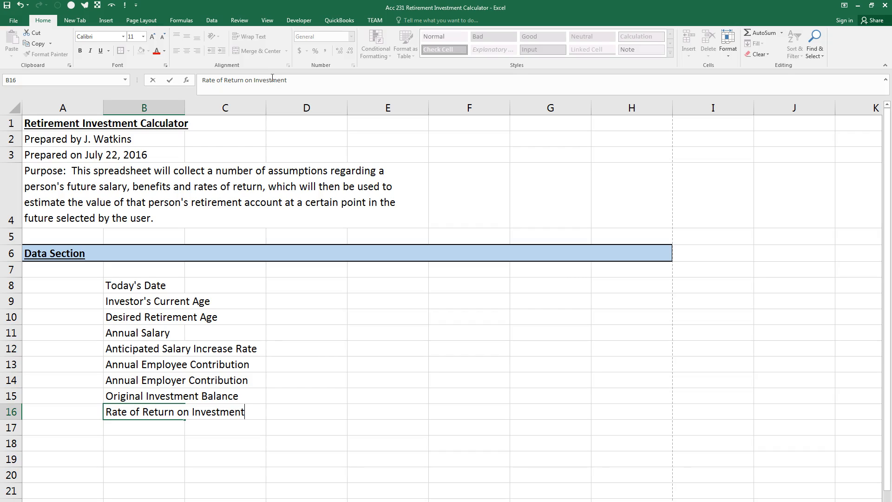
{"action": "key", "text": "Return"}
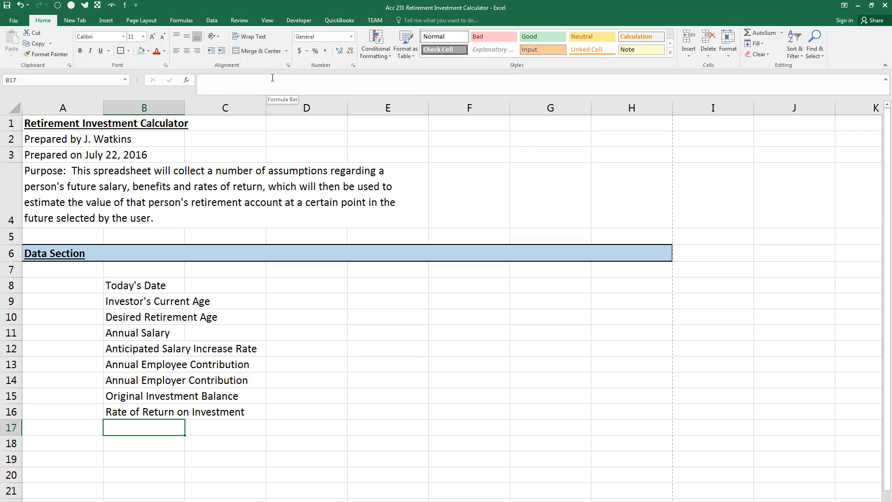
Enter the label "Is Data Complete?" in B17 and create names for C8:C17 from the labels in column B
{"action": "type", "text": "Is Data"}
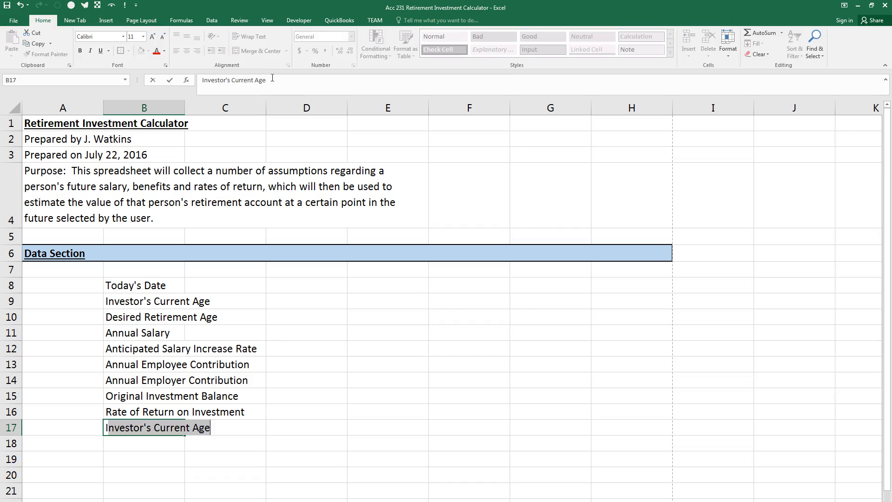
{"action": "type", "text": " Complete?"}
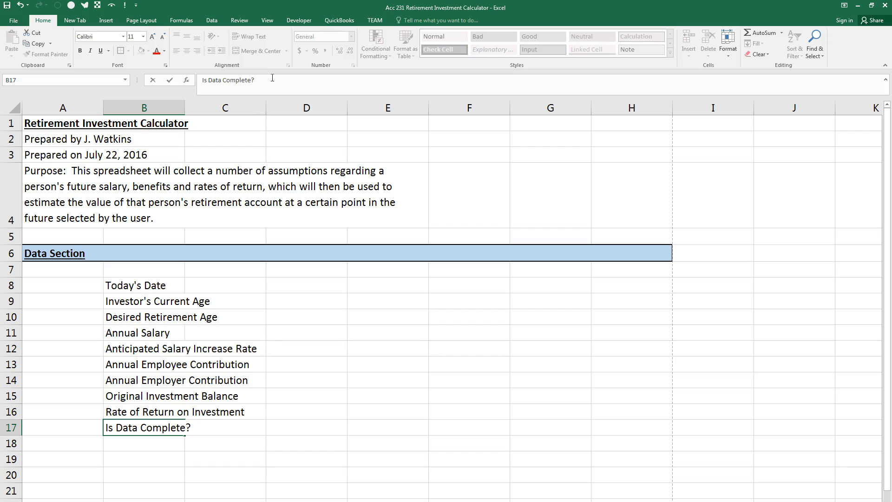
{"action": "mouse_move", "coordinate": [138, 284]}
{"action": "left_mouse_down"}
{"action": "mouse_move", "coordinate": [147, 409]}
{"action": "mouse_move", "coordinate": [163, 426]}
{"action": "mouse_move", "coordinate": [223, 420]}
{"action": "left_mouse_up"}
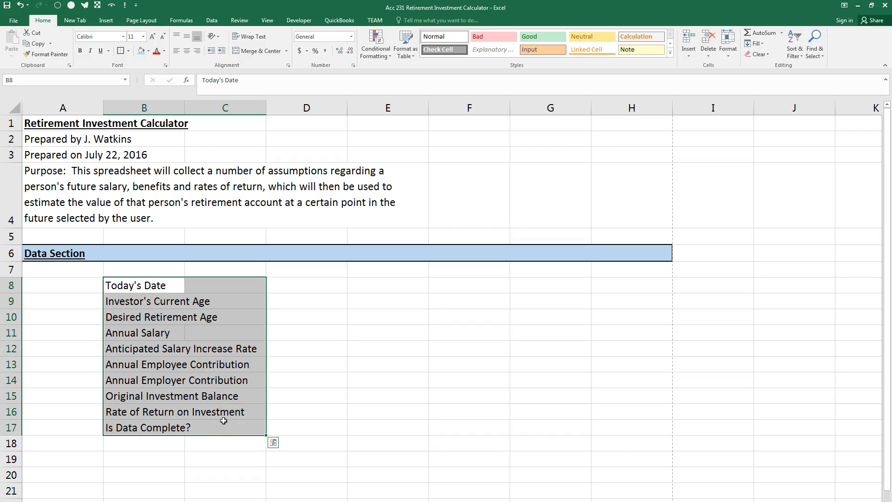
{"action": "key", "text": "ctrl+shift+F3"}
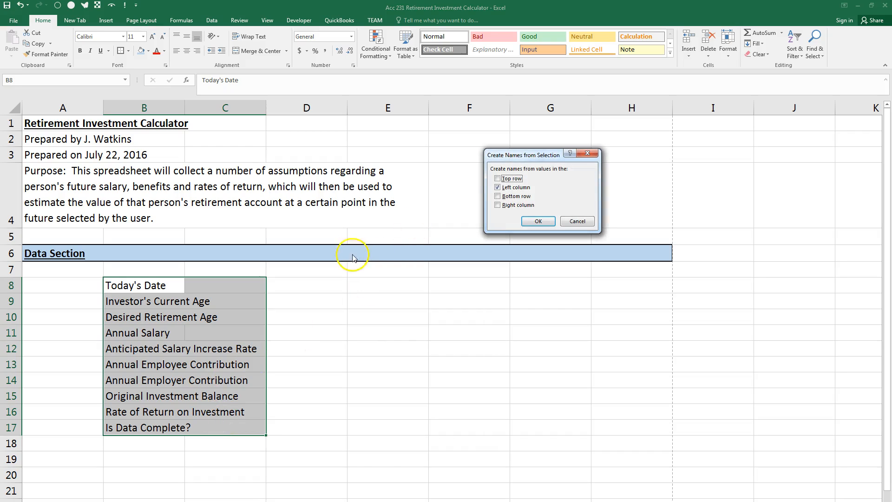
{"action": "left_click", "coordinate": [538, 221]}
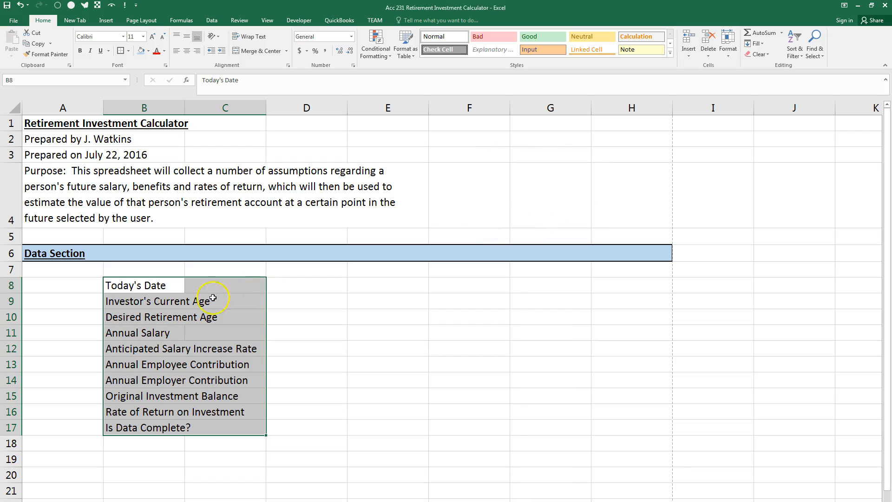
Move the named input cells C8:C17 to column E, starting at E8, so their names move with them
{"action": "left_click_drag", "start_coordinate": [225, 284], "coordinate": [213, 425]}
{"action": "key", "text": "ctrl+c"}
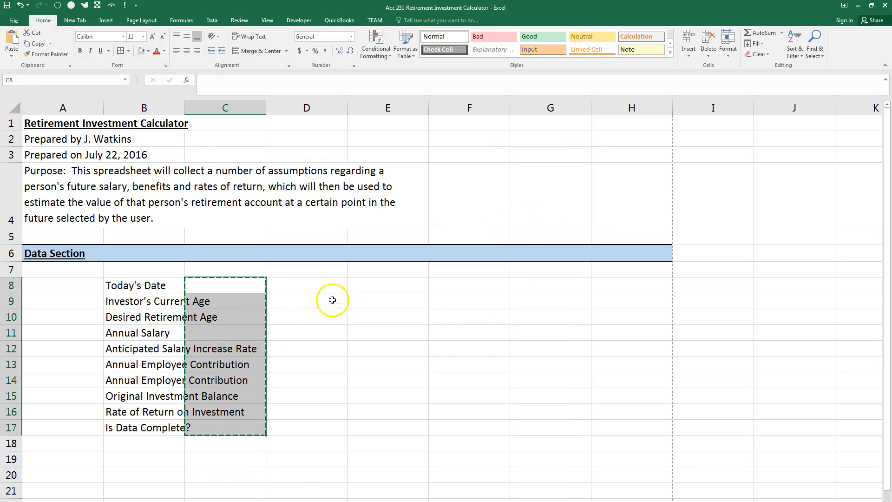
{"action": "left_click", "coordinate": [360, 287]}
{"action": "key", "text": "ctrl+v"}
Enter =TODAY() in E8 for Today's Date and center it in the cell
{"action": "left_click", "coordinate": [364, 288]}
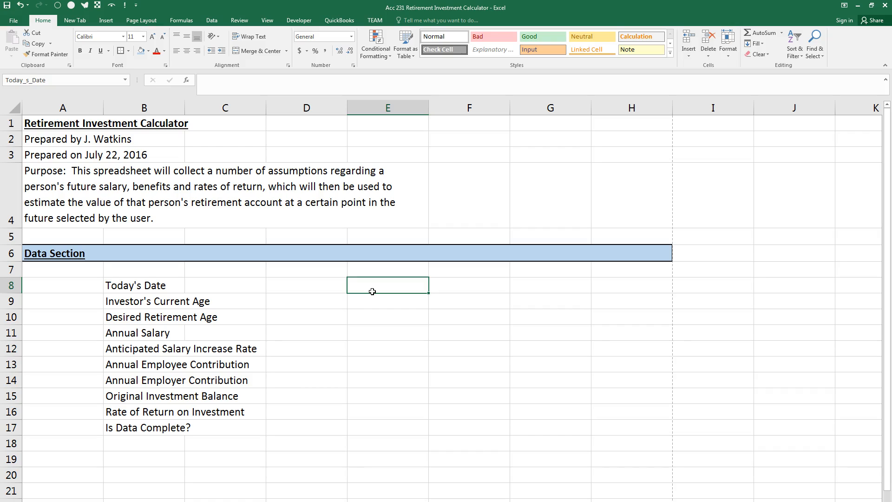
{"action": "type", "text": "=today"}
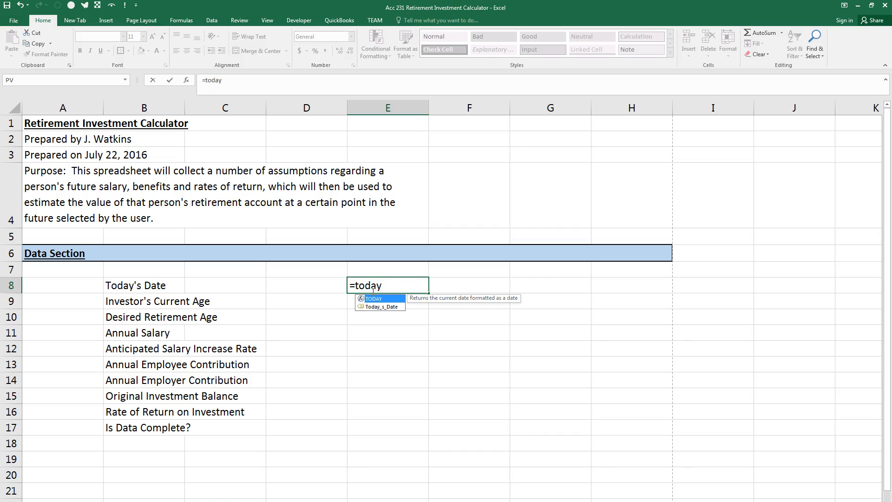
{"action": "type", "text": "()"}
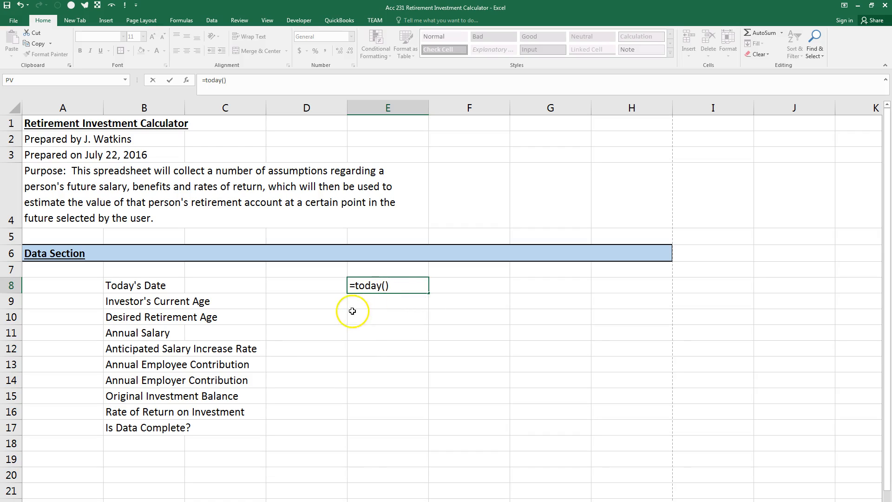
{"action": "key", "text": "Return"}
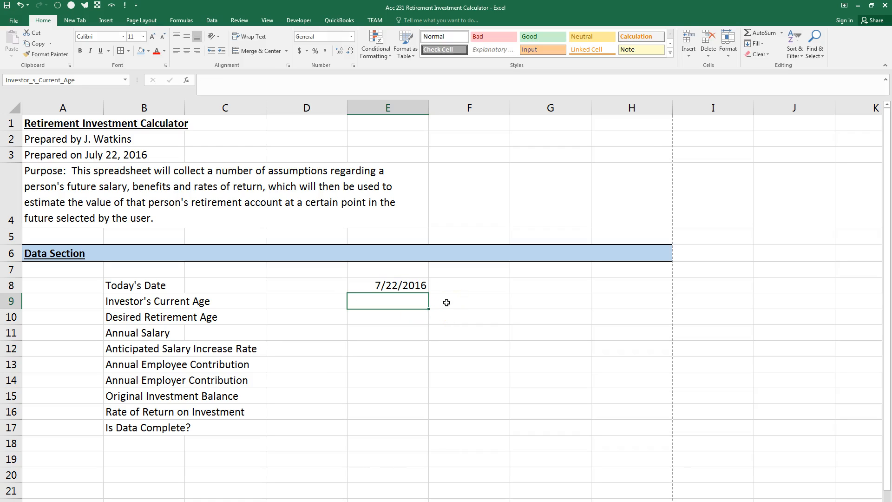
{"action": "left_click", "coordinate": [398, 285]}
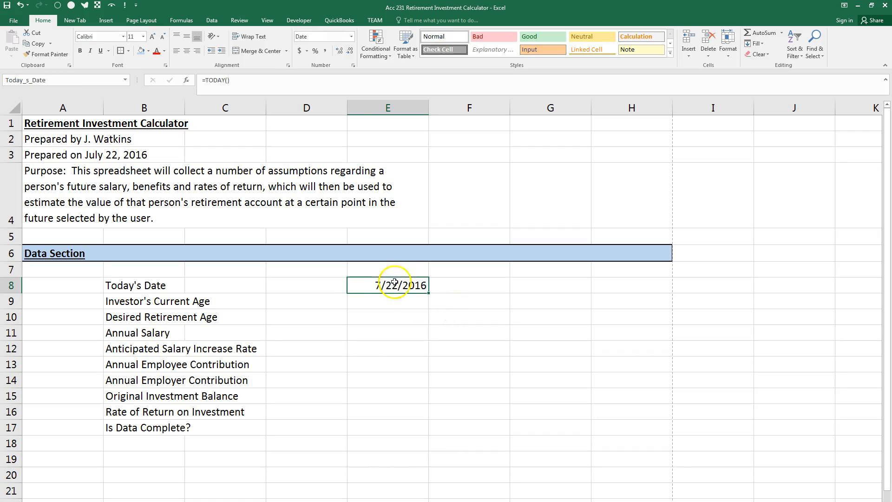
{"action": "left_click", "coordinate": [186, 51]}
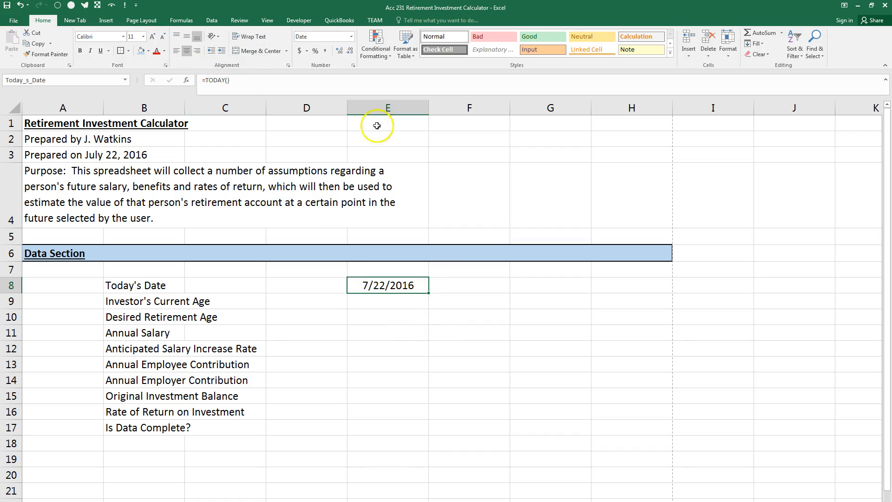
Switch E8 to the General number format and re-enter its TODAY formula
{"action": "left_click", "coordinate": [351, 36]}
{"action": "left_click", "coordinate": [330, 52]}
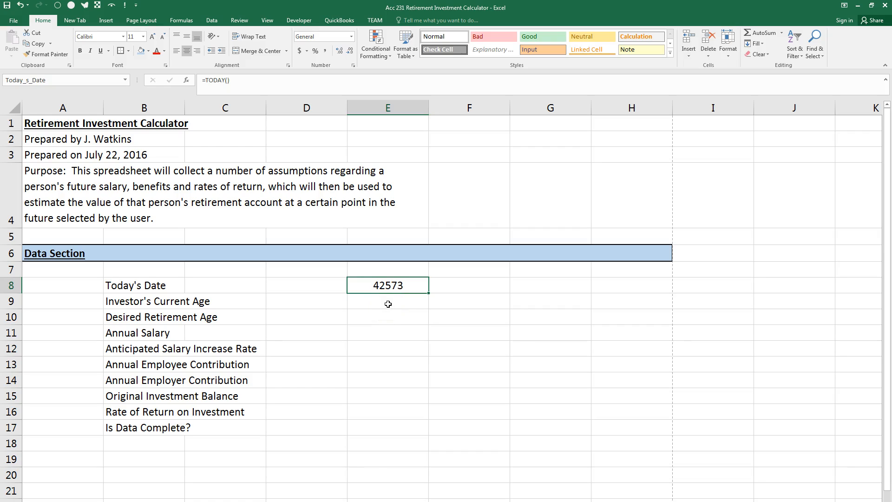
{"action": "left_click", "coordinate": [241, 83]}
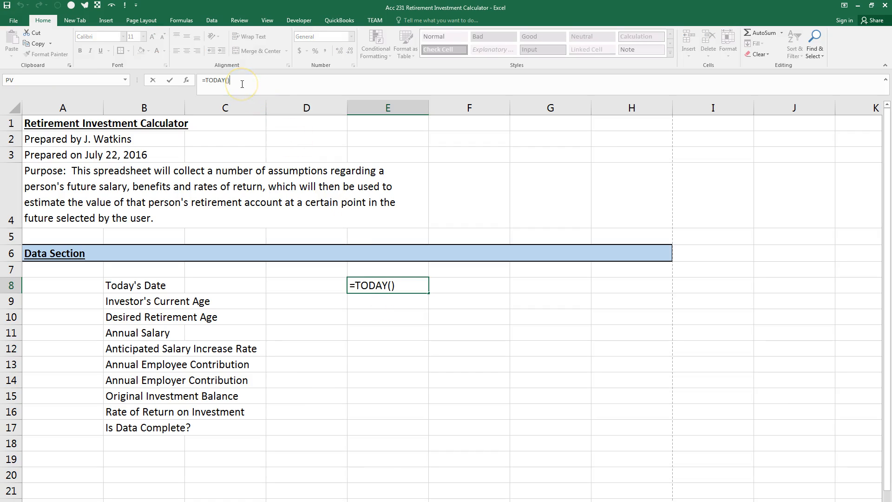
{"action": "key", "text": "Return"}
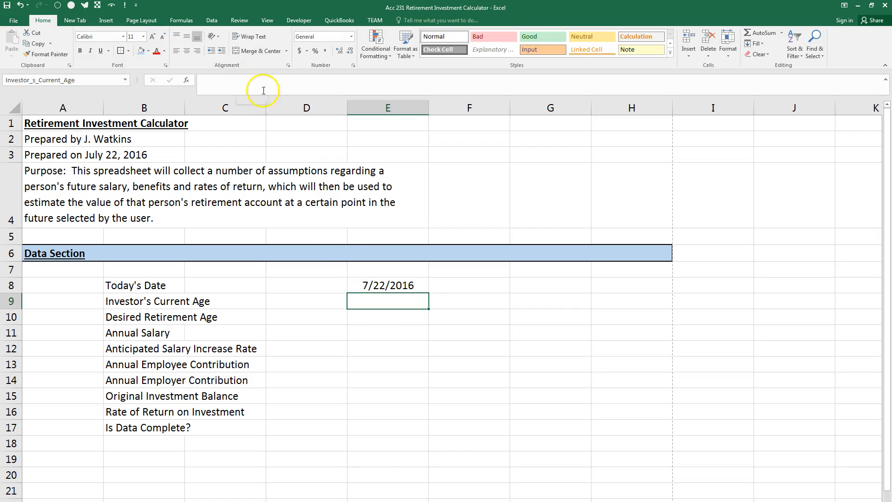
Apply the Date number format of type *3/14/2012 to Today's Date in E8
{"action": "left_click", "coordinate": [371, 285]}
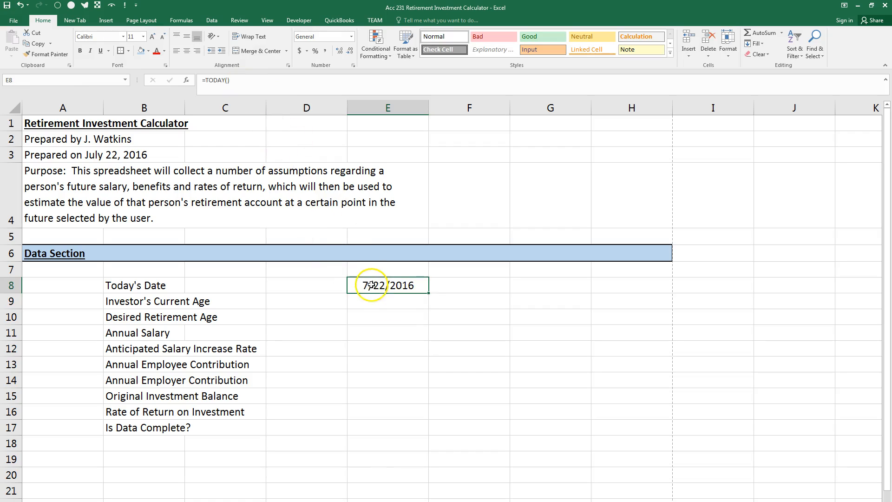
{"action": "left_click", "coordinate": [351, 37]}
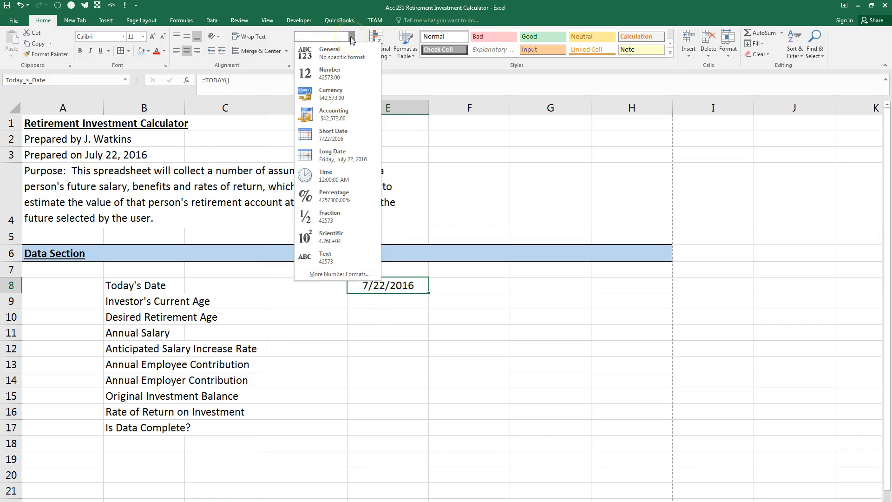
{"action": "left_click", "coordinate": [341, 274]}
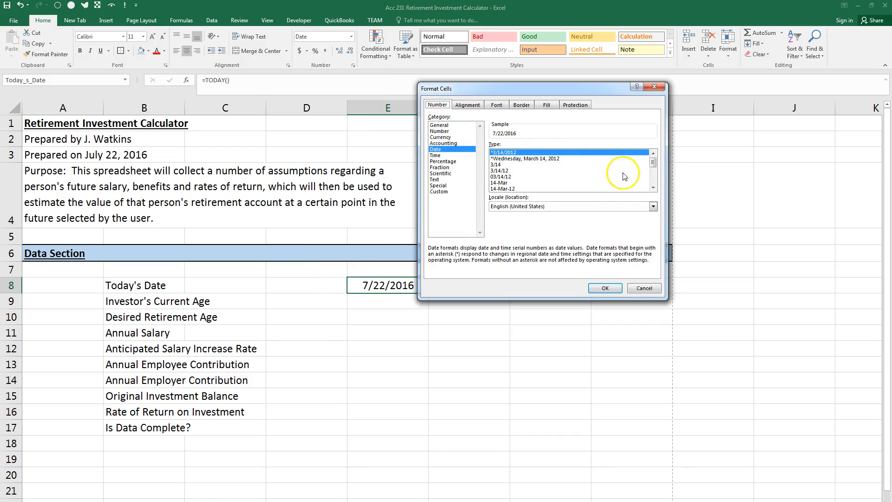
{"action": "mouse_move", "coordinate": [653, 163]}
{"action": "left_mouse_down"}
{"action": "mouse_move", "coordinate": [652, 184]}
{"action": "mouse_move", "coordinate": [654, 162]}
{"action": "left_mouse_up"}
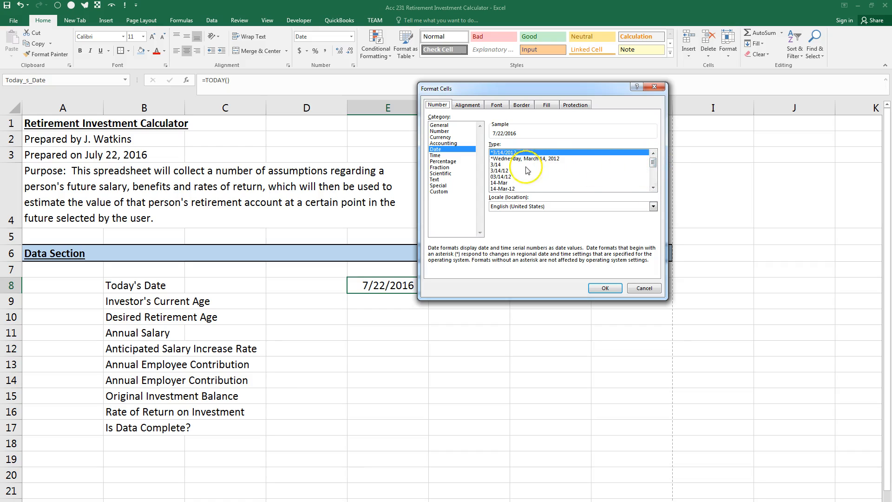
{"action": "left_click", "coordinate": [604, 288]}
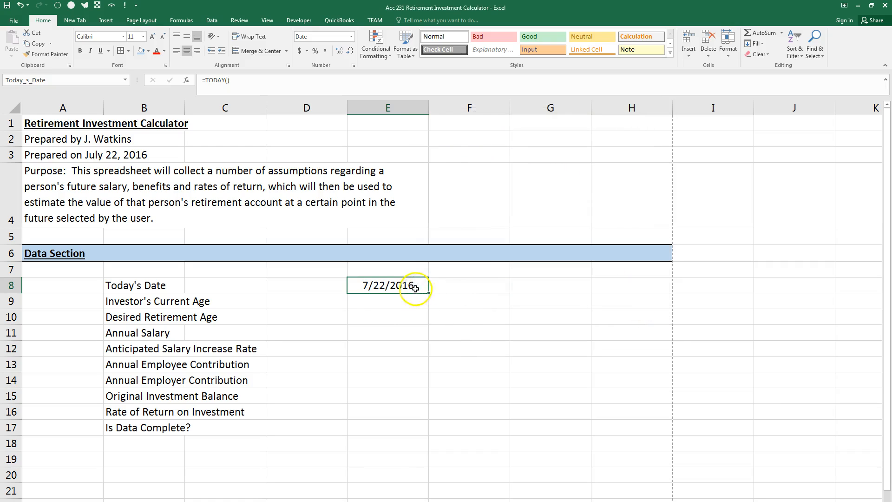
Compare the typed preparation date in A3 with the TODAY formula in E8
{"action": "left_click", "coordinate": [385, 307]}
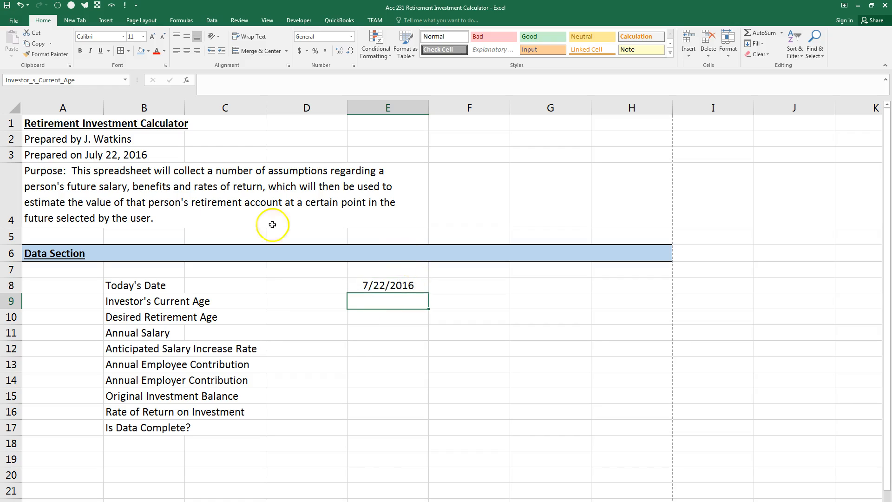
{"action": "left_click", "coordinate": [58, 157]}
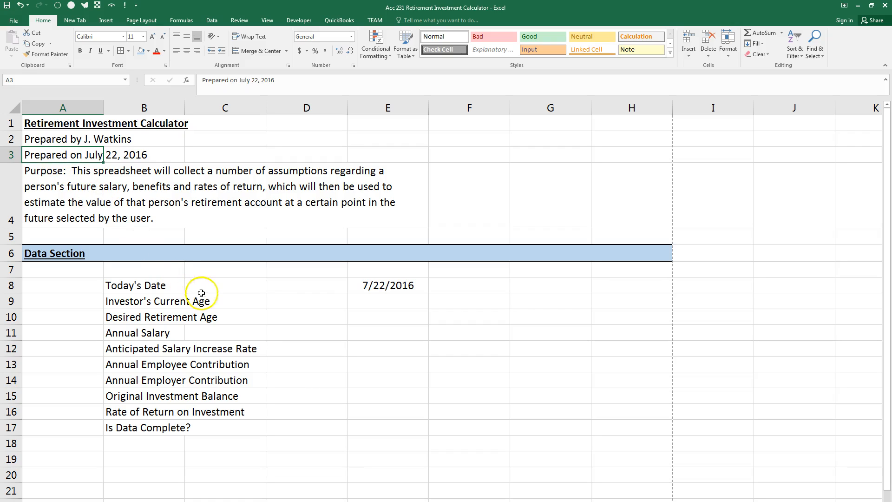
{"action": "left_click", "coordinate": [372, 285]}
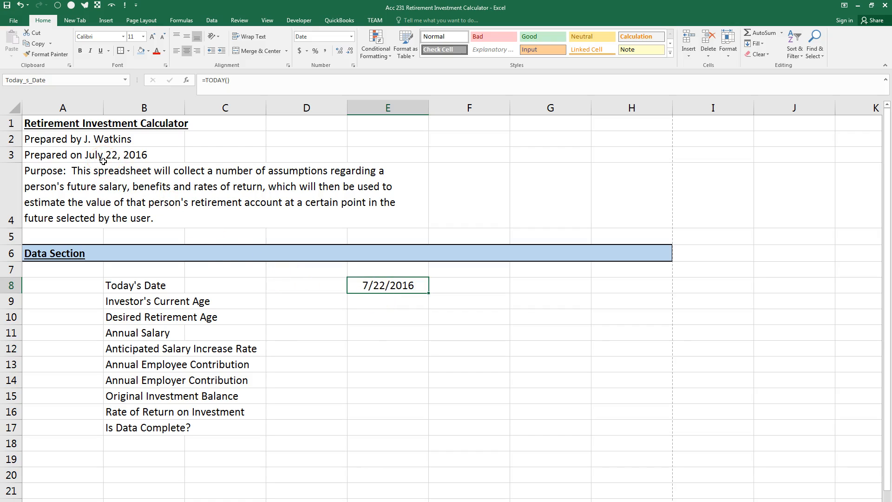
Enter 30 as the investor's current age in E9 and 65 as the desired retirement age in E10
{"action": "left_click", "coordinate": [386, 305]}
{"action": "type", "text": "30"}
{"action": "key", "text": "Return"}
{"action": "type", "text": "65"}
{"action": "key", "text": "Return"}
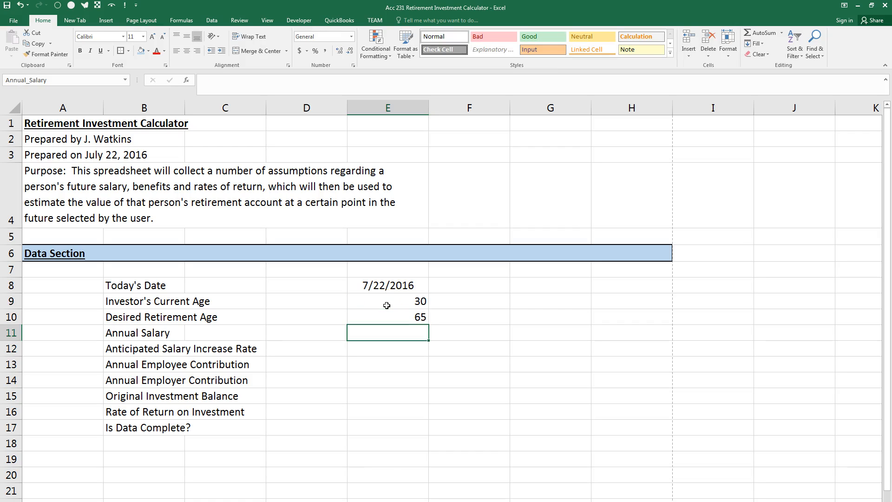
Enter an annual salary of 60000 in E11 and an anticipated salary increase rate of 0.0315 in E12
{"action": "type", "text": "6"}
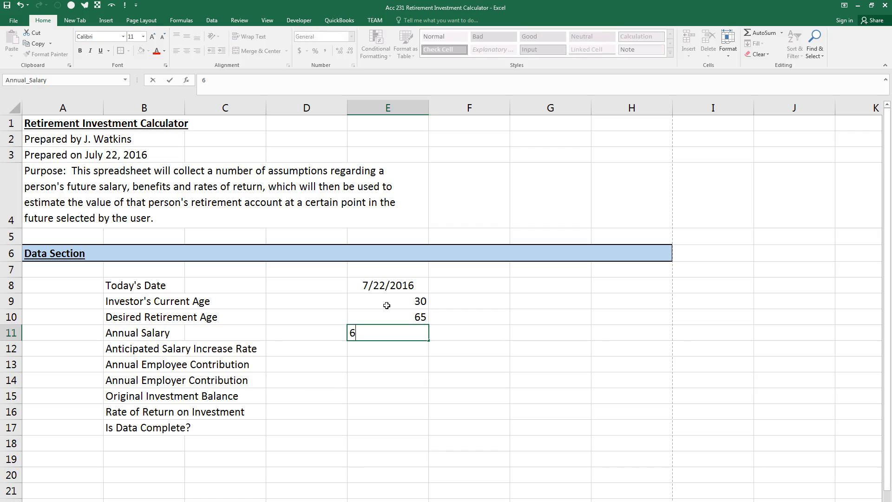
{"action": "type", "text": "0000"}
{"action": "key", "text": "Return"}
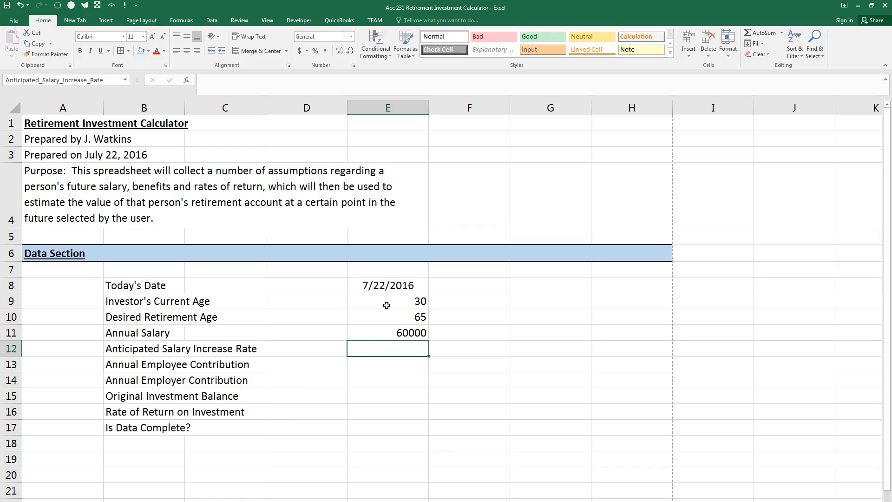
{"action": "type", "text": ".013"}
{"action": "type", "text": "1"}
{"action": "key", "text": "BackSpace"}
{"action": "key", "text": "BackSpace"}
{"action": "key", "text": "BackSpace"}
{"action": "type", "text": "315"}
{"action": "key", "text": "Return"}
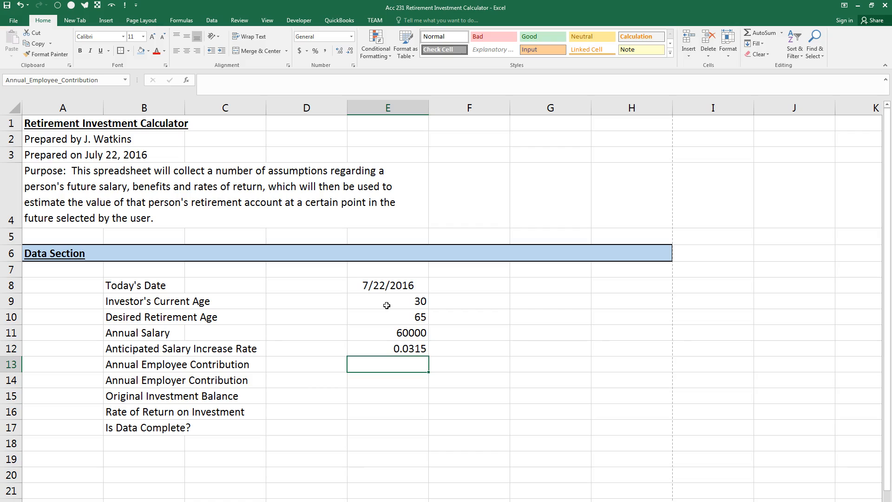
Enter .07 as the annual employee contribution in E13 and leave the employer contribution in E14 blank
{"action": "type", "text": ".07"}
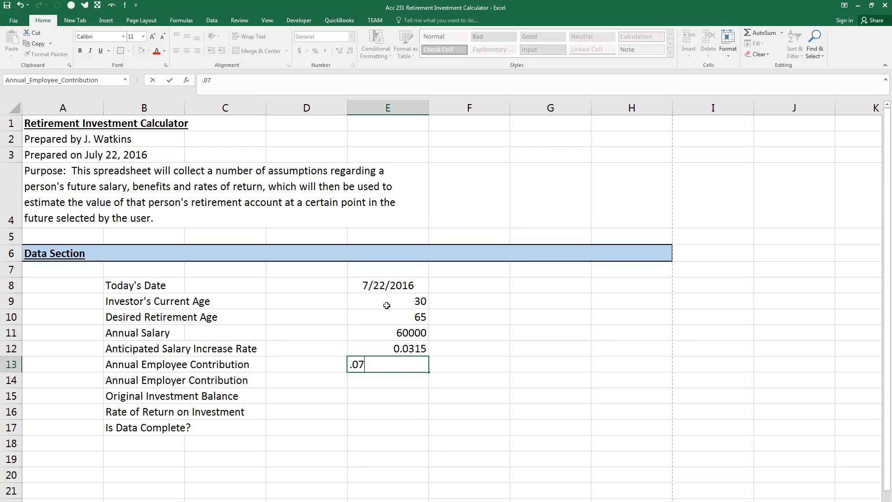
{"action": "key", "text": "Return"}
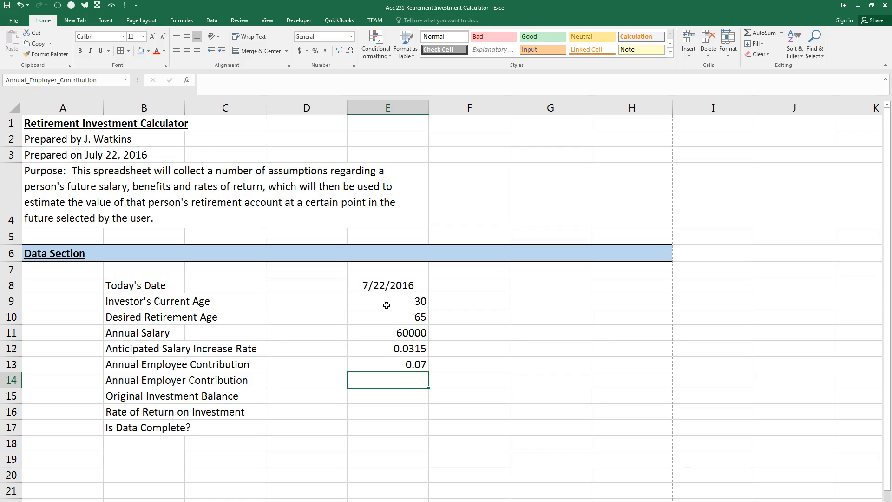
{"action": "key", "text": "Return"}
{"action": "key", "text": "Up"}
{"action": "key", "text": "Return"}
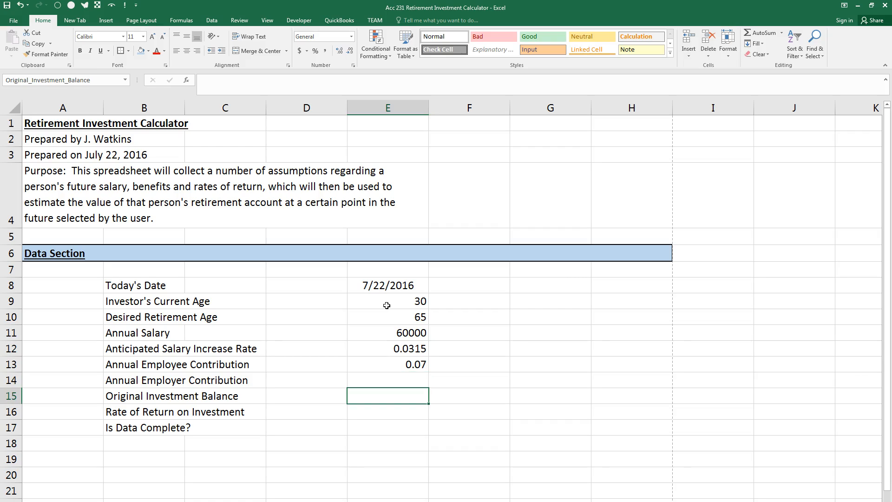
Enter an original investment balance of 30000 in E15 and a rate of return of .095 in E16
{"action": "type", "text": "30000"}
{"action": "key", "text": "Return"}
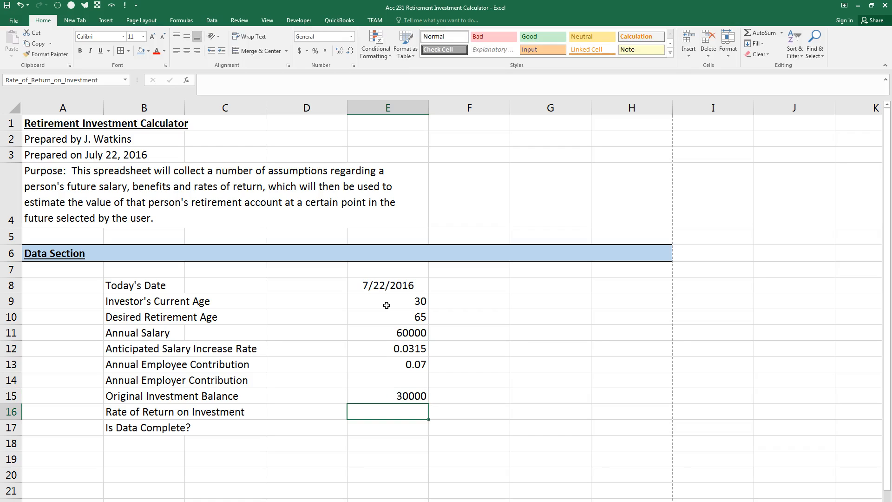
{"action": "type", "text": ".095"}
{"action": "key", "text": "Return"}
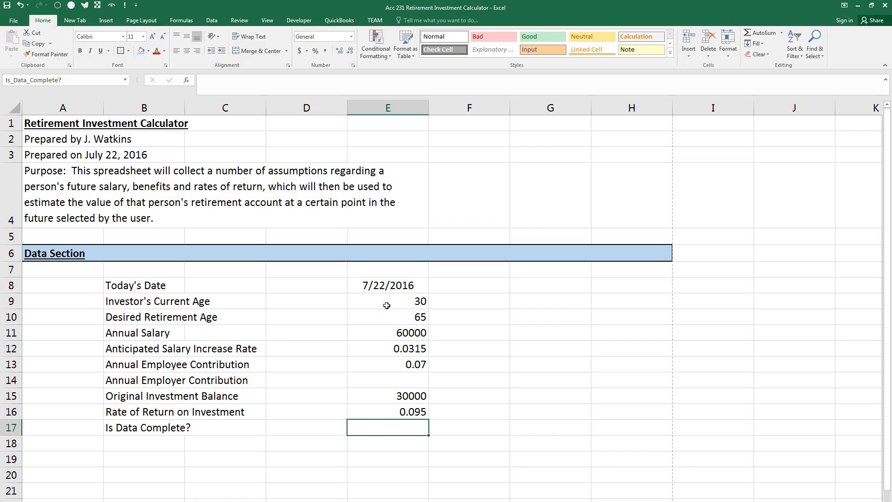
Center the data section's input cells E8:E17 horizontally
{"action": "left_click_drag", "start_coordinate": [393, 287], "coordinate": [383, 423]}
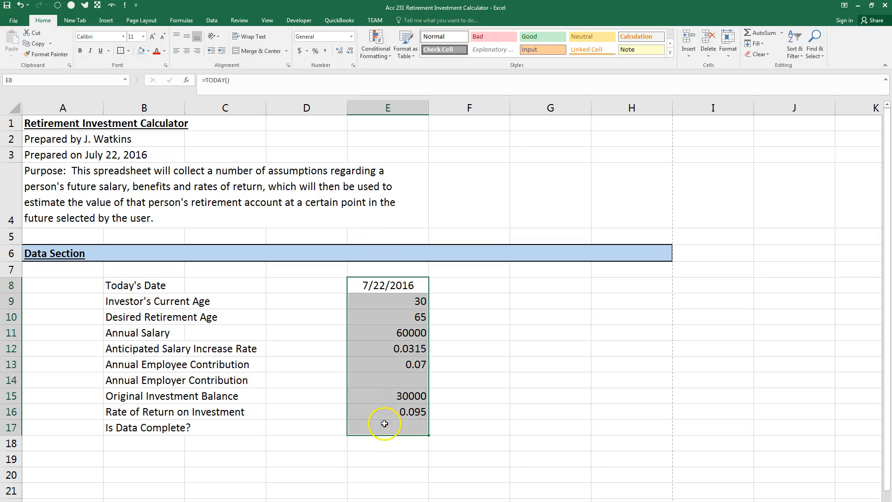
{"action": "left_click", "coordinate": [186, 51]}
{"action": "left_click", "coordinate": [185, 51]}
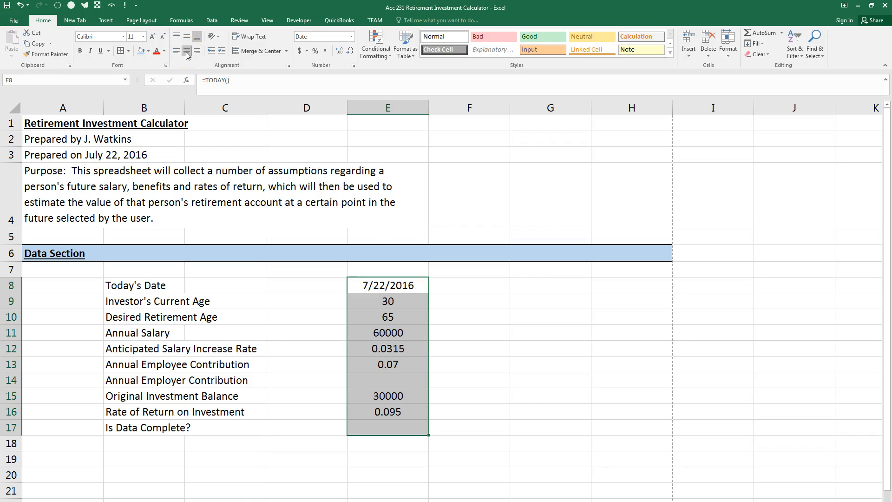
Fill the input cells E9:E13 and E15:E16 with light blue
{"action": "left_click_drag", "start_coordinate": [397, 302], "coordinate": [392, 365]}
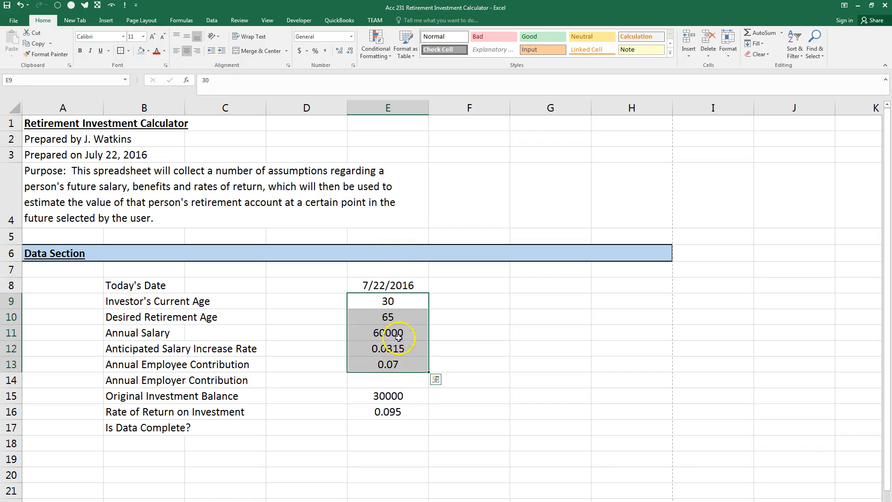
{"action": "left_click", "coordinate": [140, 51]}
{"action": "left_click_drag", "start_coordinate": [372, 395], "coordinate": [372, 412]}
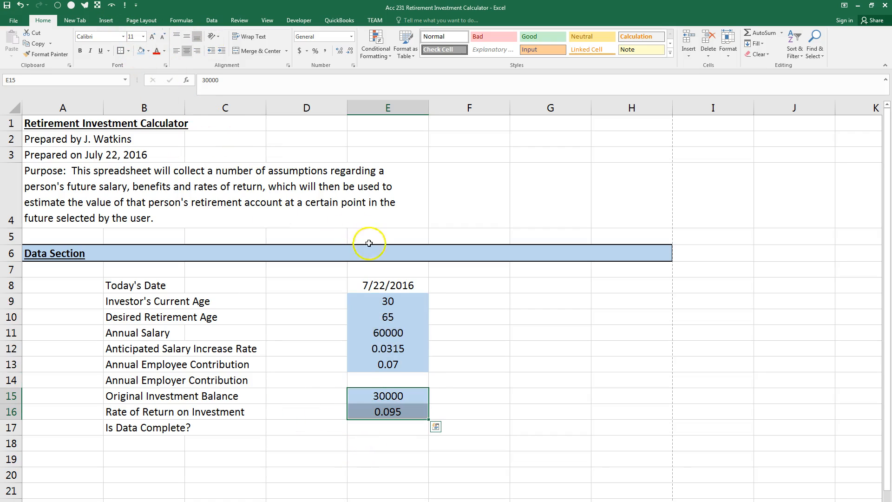
Format the annual salary in E11 as Currency
{"action": "left_click", "coordinate": [374, 336]}
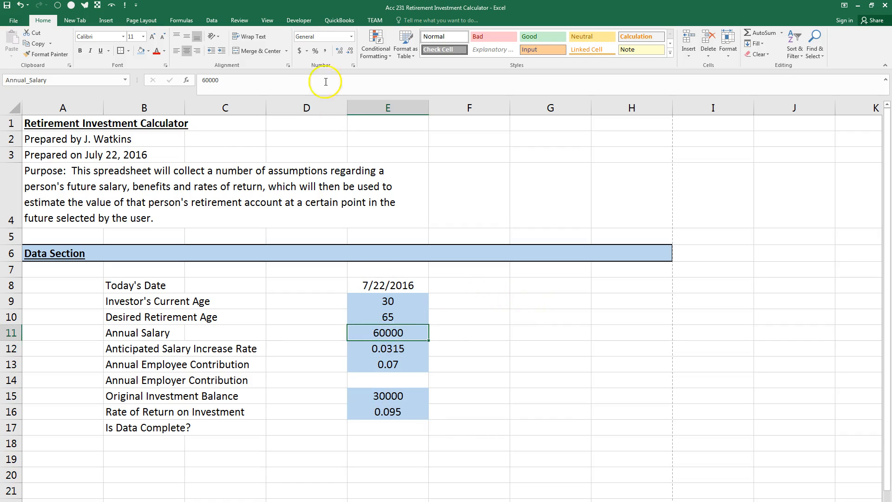
{"action": "left_click", "coordinate": [351, 36]}
{"action": "left_click", "coordinate": [343, 94]}
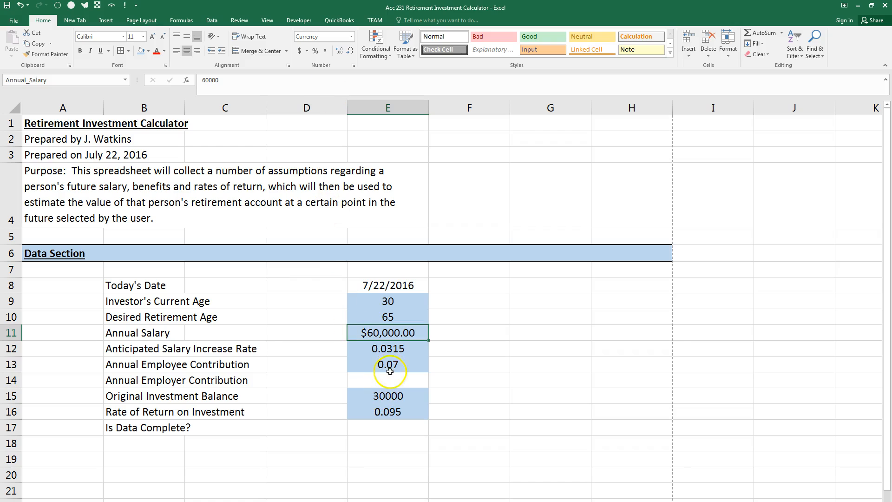
Format the rate cells E12:E14 and E16 as percentages with two decimal places
{"action": "left_click_drag", "start_coordinate": [393, 348], "coordinate": [390, 379]}
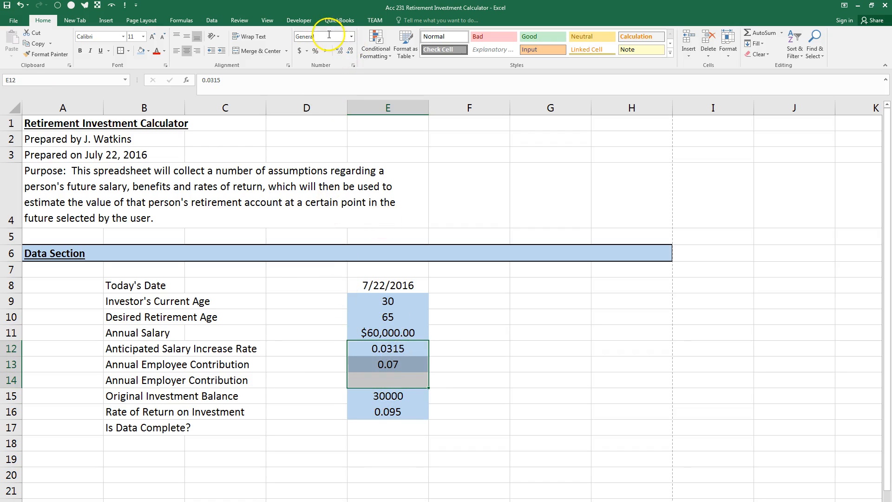
{"action": "left_click", "coordinate": [316, 51]}
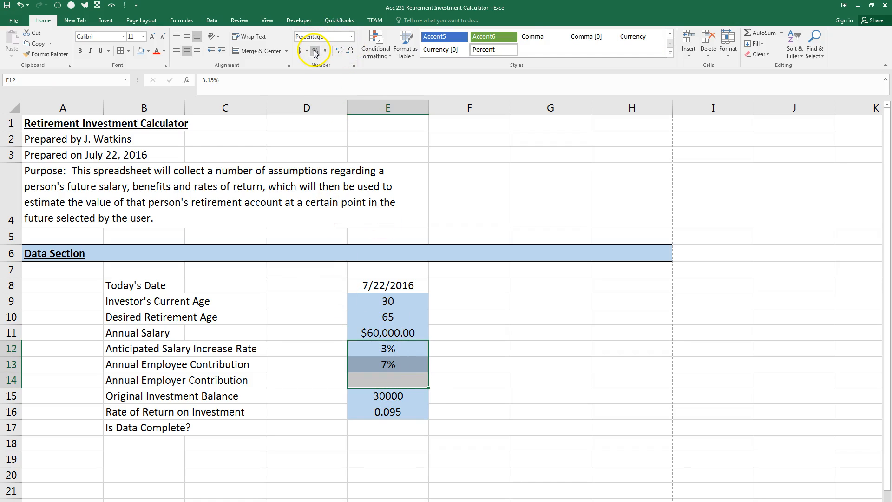
{"action": "left_click", "coordinate": [340, 51]}
{"action": "left_click", "coordinate": [340, 51]}
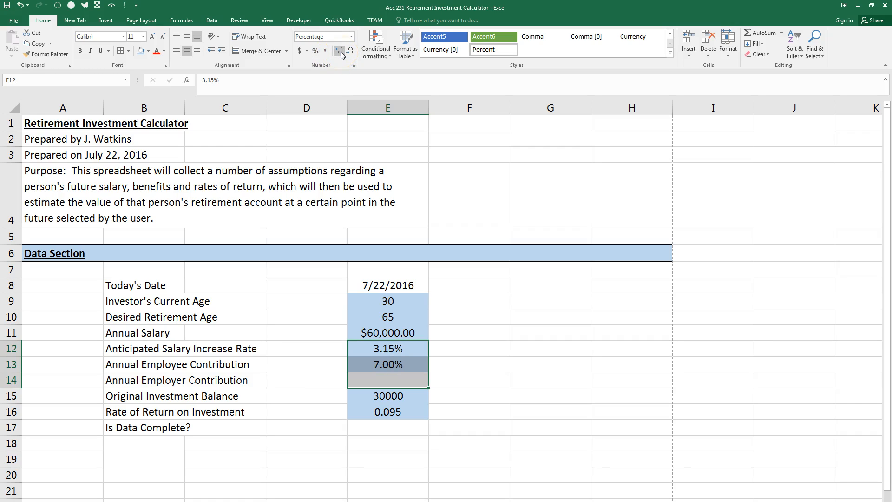
{"action": "left_click", "coordinate": [389, 413]}
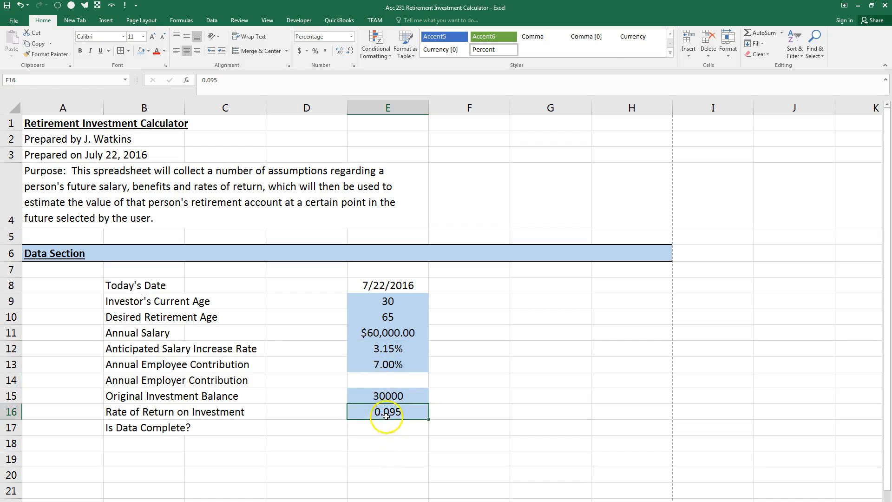
{"action": "left_click", "coordinate": [316, 52]}
{"action": "left_click", "coordinate": [339, 51]}
Format the original investment balance in E15 as Currency
{"action": "left_click", "coordinate": [375, 396]}
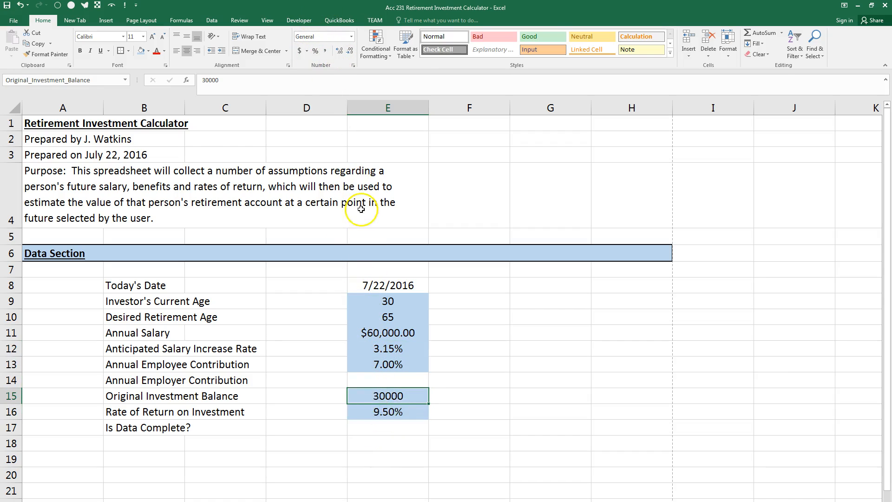
{"action": "left_click", "coordinate": [351, 37]}
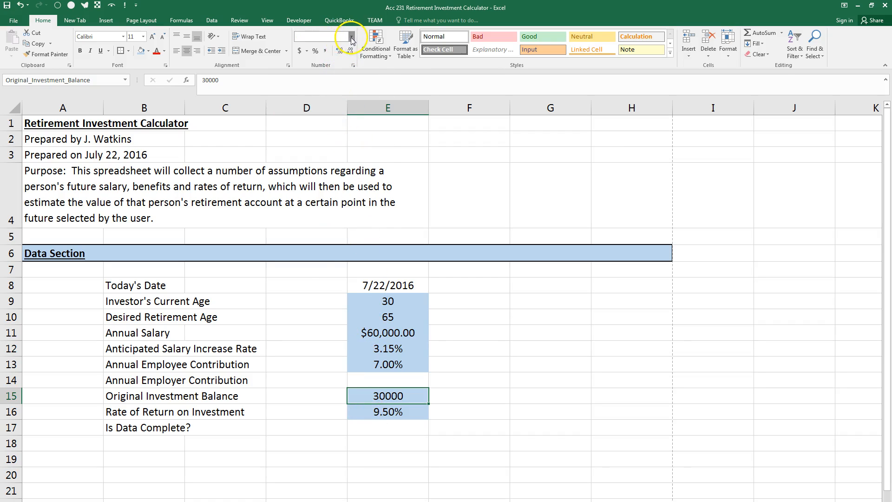
{"action": "left_click", "coordinate": [340, 92]}
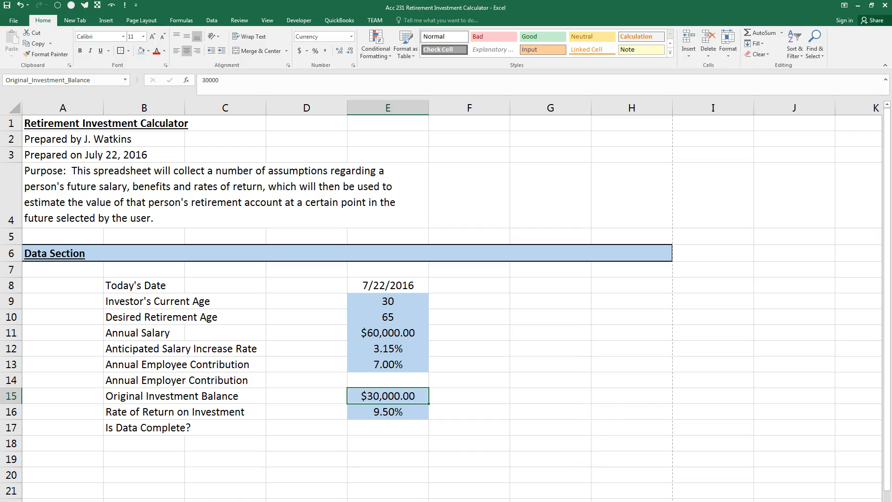
Check the contribution rules in the Word test document and enter the title Contribution Table in G9 with headings Employee and Employer in G10:H10
{"action": "left_click_drag", "start_coordinate": [891, 5], "coordinate": [660, 38]}
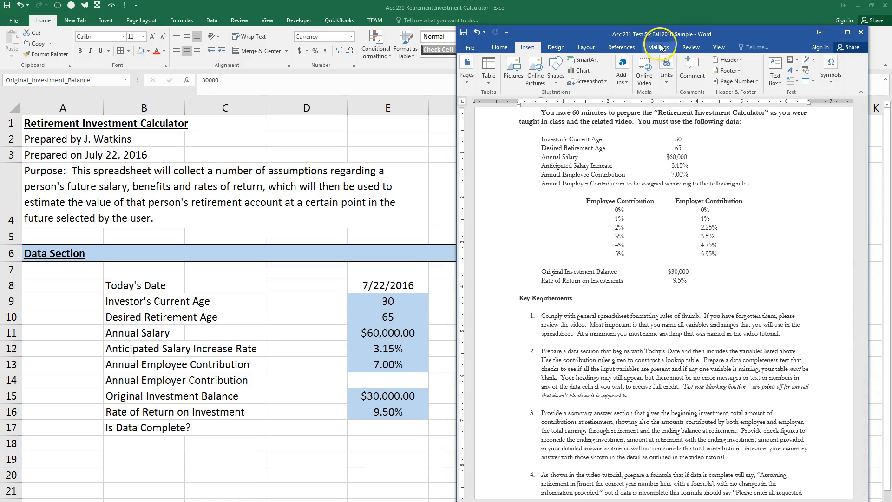
{"action": "left_click", "coordinate": [833, 32]}
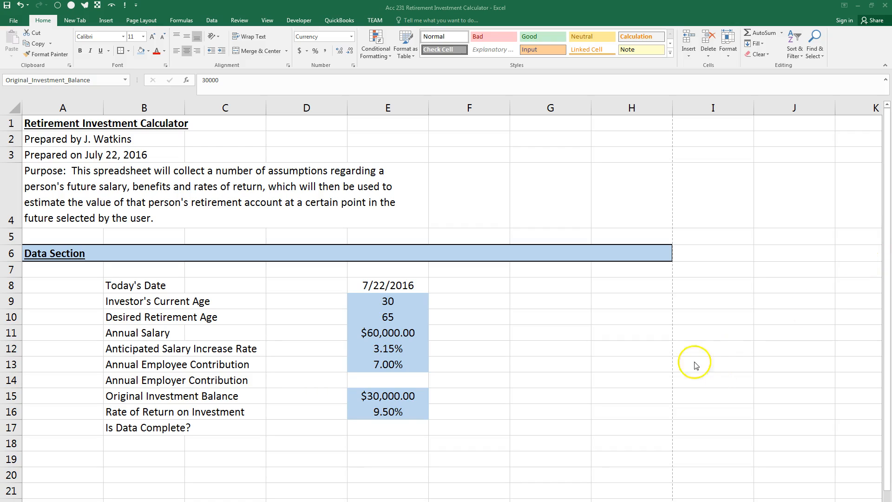
{"action": "left_click", "coordinate": [551, 301]}
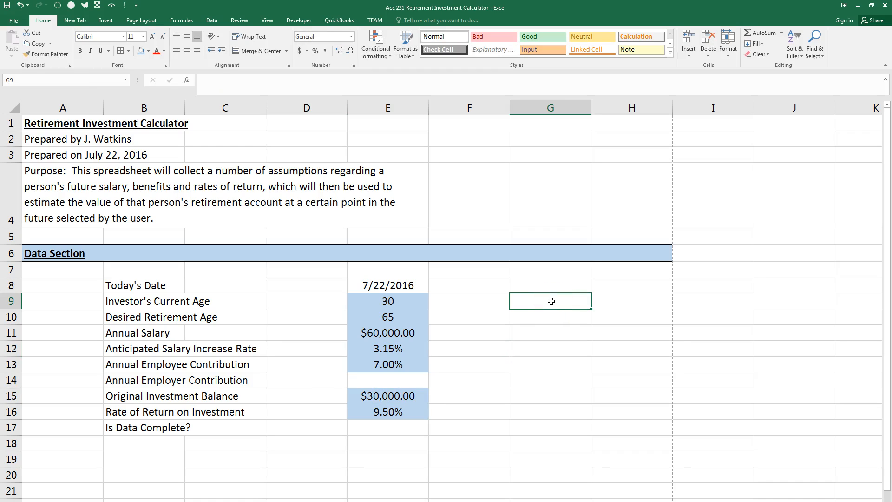
{"action": "type", "text": "Contribution Table"}
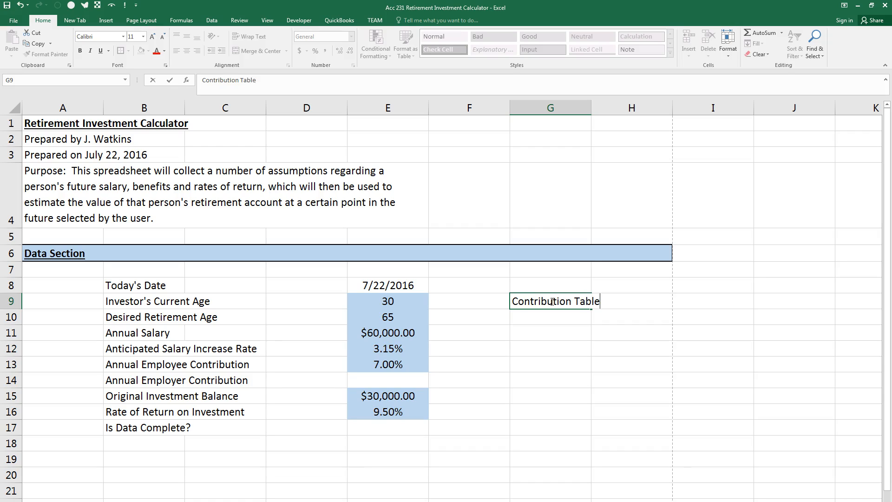
{"action": "key", "text": "Return"}
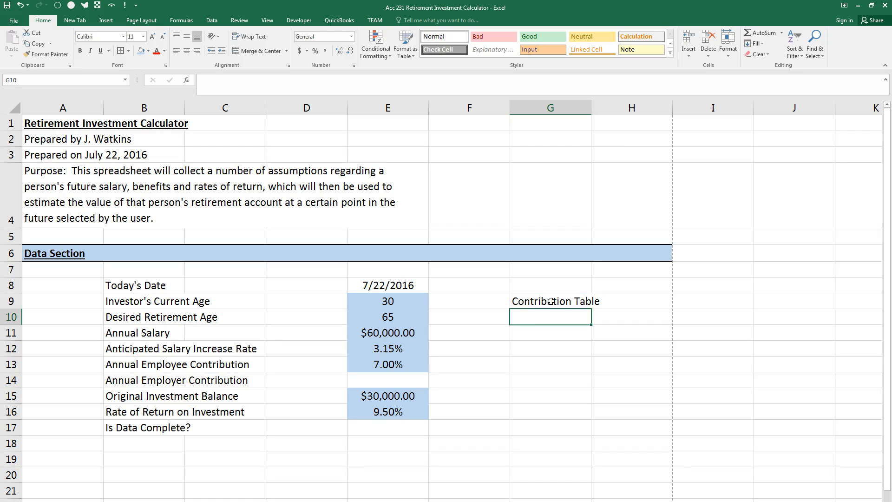
{"action": "type", "text": "Em"}
{"action": "key", "text": "Tab"}
{"action": "type", "text": "E"}
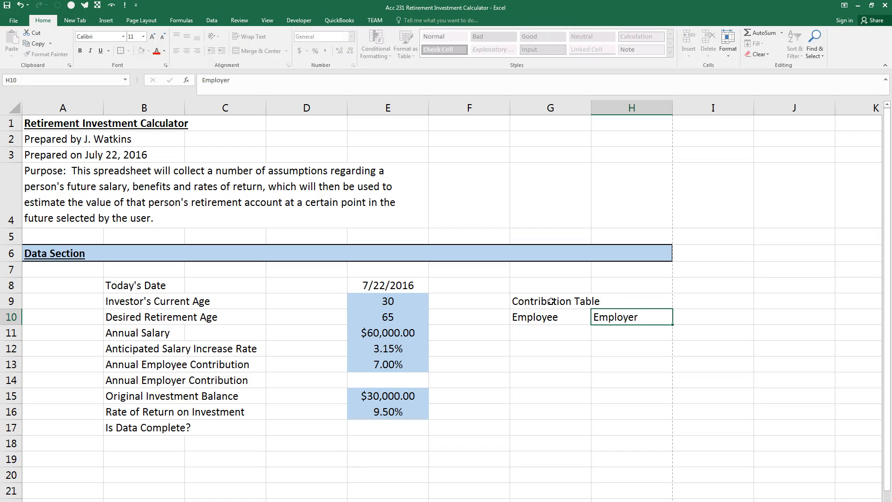
{"action": "key", "text": "Return"}
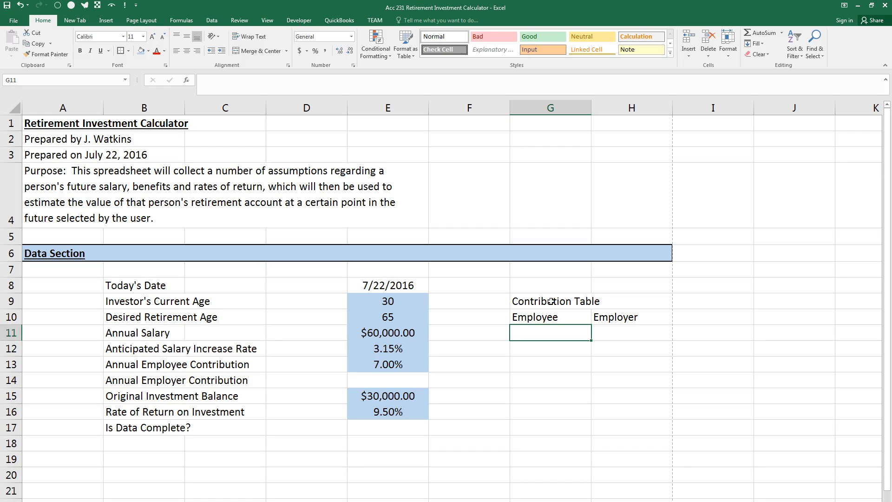
Apply the percentage format to the empty contribution table cells G11:H16
{"action": "key", "text": "shift+Down"}
{"action": "key", "text": "shift+Down"}
{"action": "key", "text": "shift+Down"}
{"action": "key", "text": "shift+Down"}
{"action": "key", "text": "shift+Down"}
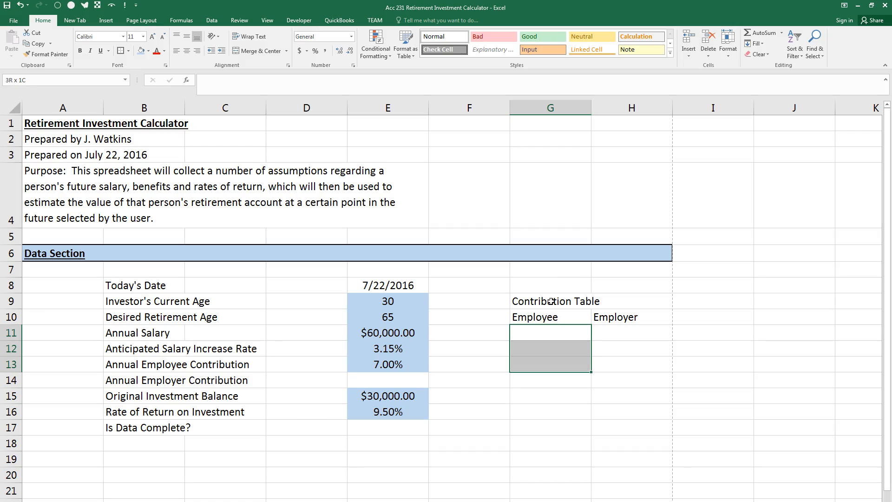
{"action": "key", "text": "shift+Right"}
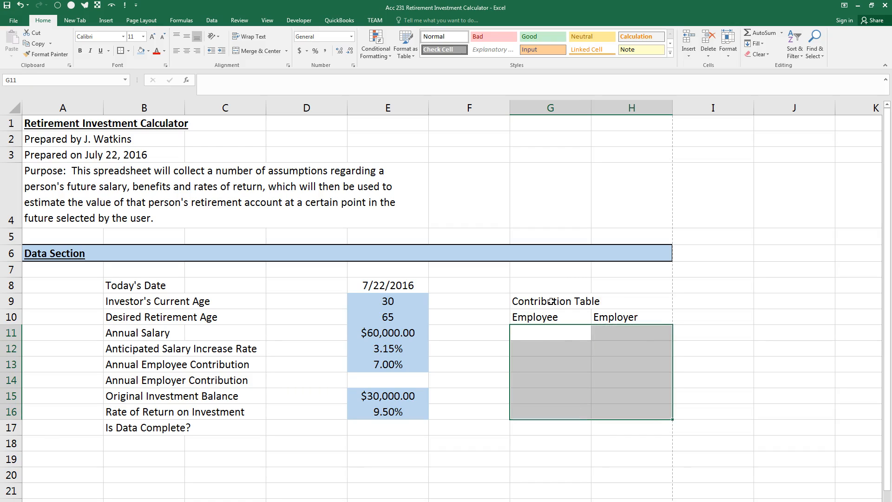
{"action": "left_click", "coordinate": [316, 51]}
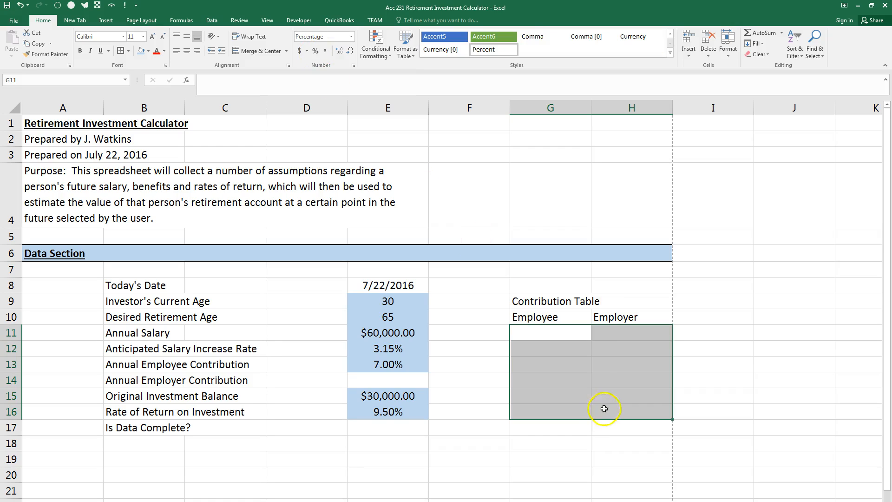
Enter the employee contribution rates 0, 1, 2, 3, 4 and 5 percent down G11:G16
{"action": "left_click", "coordinate": [545, 332]}
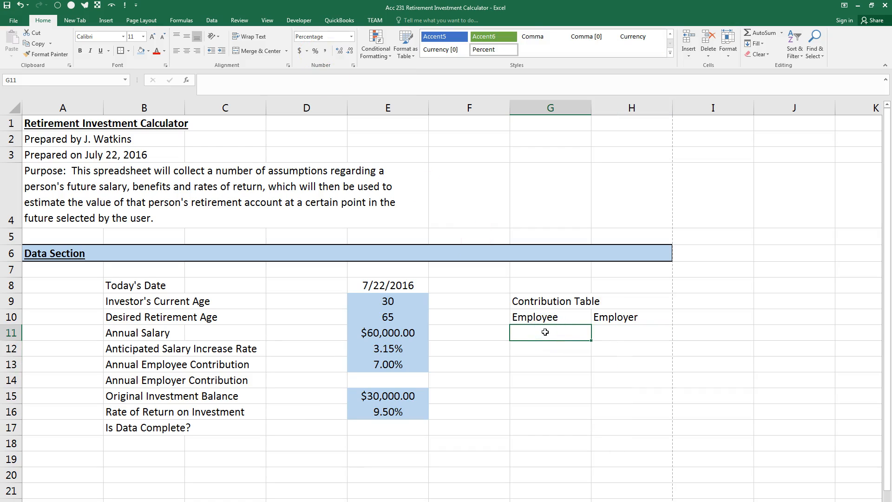
{"action": "type", "text": "0"}
{"action": "key", "text": "Return"}
{"action": "type", "text": "1 2 3 4 5"}
{"action": "key", "text": "Up"}
{"action": "key", "text": "Up"}
{"action": "key", "text": "Up"}
{"action": "key", "text": "Up"}
{"action": "key", "text": "Up"}
{"action": "key", "text": "Up"}
{"action": "key", "text": "Up"}
{"action": "key", "text": "Down"}
{"action": "key", "text": "Right"}
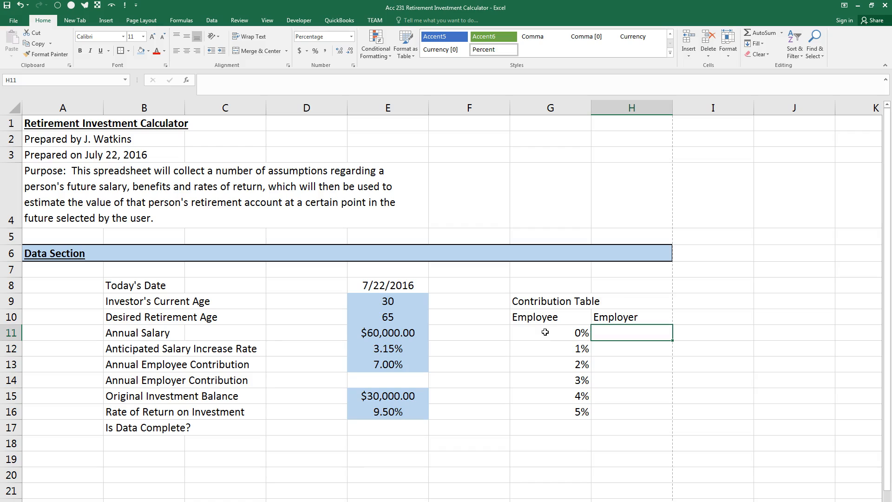
Enter the employer contribution rates 0, 1, 2.25, 3.5, 4.75 and 5.95 percent down H11:H16
{"action": "type", "text": "0"}
{"action": "key", "text": "Return"}
{"action": "type", "text": "1"}
{"action": "key", "text": "Return"}
{"action": "type", "text": "2.2"}
{"action": "key", "text": "BackSpace"}
{"action": "key", "text": "BackSpace"}
{"action": "key", "text": "Return"}
{"action": "type", "text": "3.15"}
{"action": "key", "text": "Return"}
{"action": "type", "text": "4.75"}
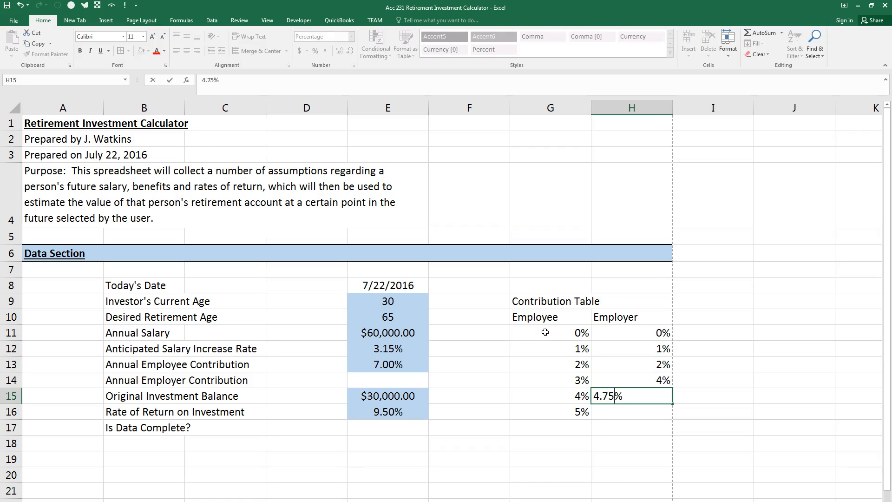
{"action": "key", "text": "Return"}
{"action": "type", "text": "5.9"}
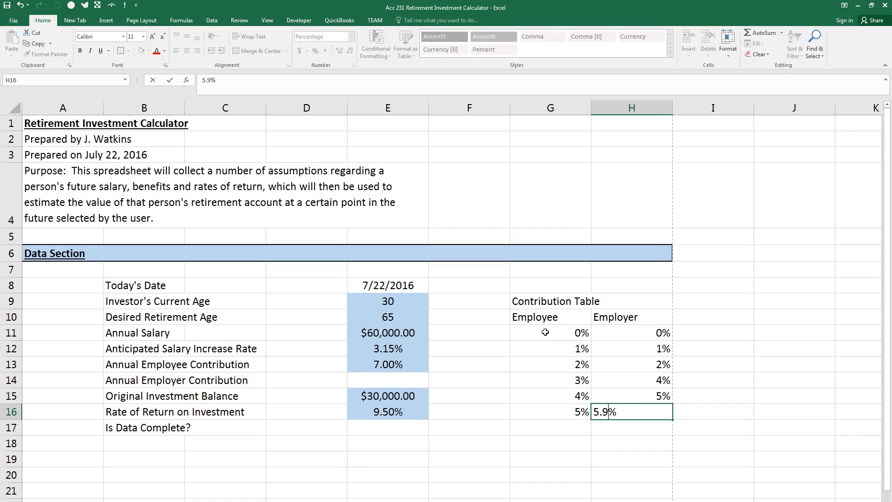
{"action": "type", "text": "5"}
{"action": "key", "text": "Return"}
Center the contribution table's rates in G11:H16 horizontally
{"action": "key", "text": "Up"}
{"action": "key", "text": "shift+Left"}
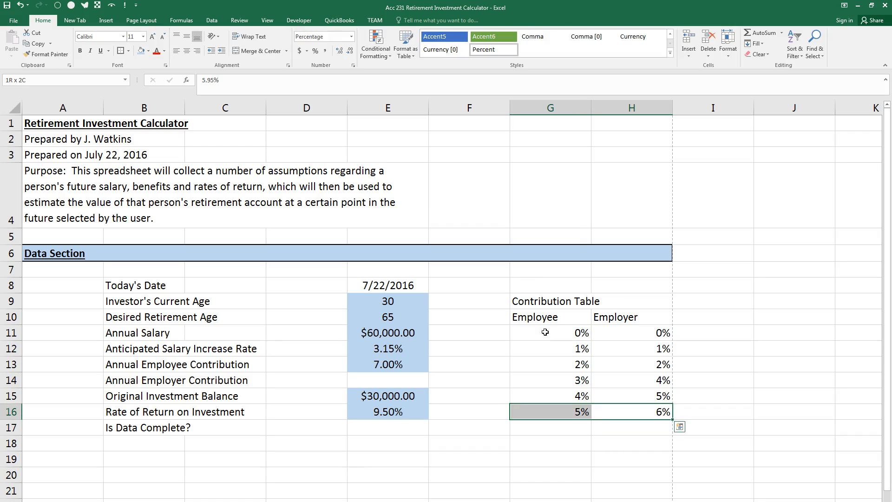
{"action": "key", "text": "shift+Up"}
{"action": "key", "text": "shift+Up"}
{"action": "key", "text": "shift+Up"}
{"action": "key", "text": "shift+Up"}
{"action": "key", "text": "shift+Up"}
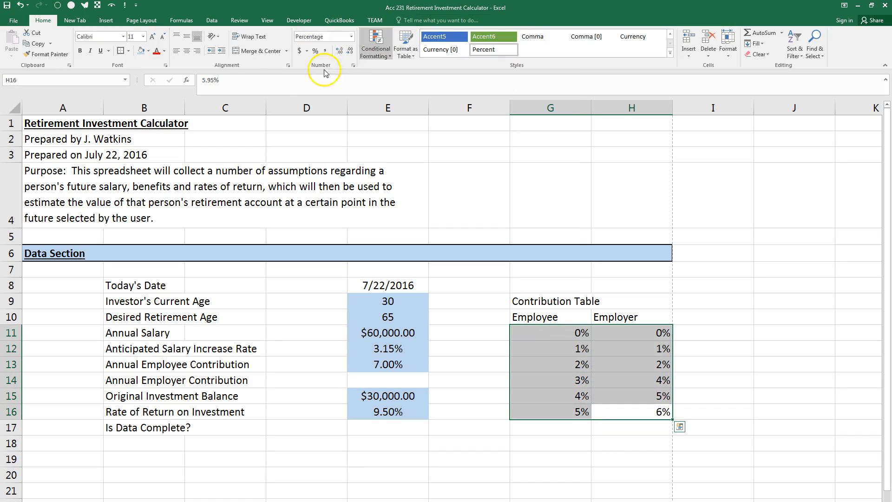
{"action": "left_click", "coordinate": [186, 52]}
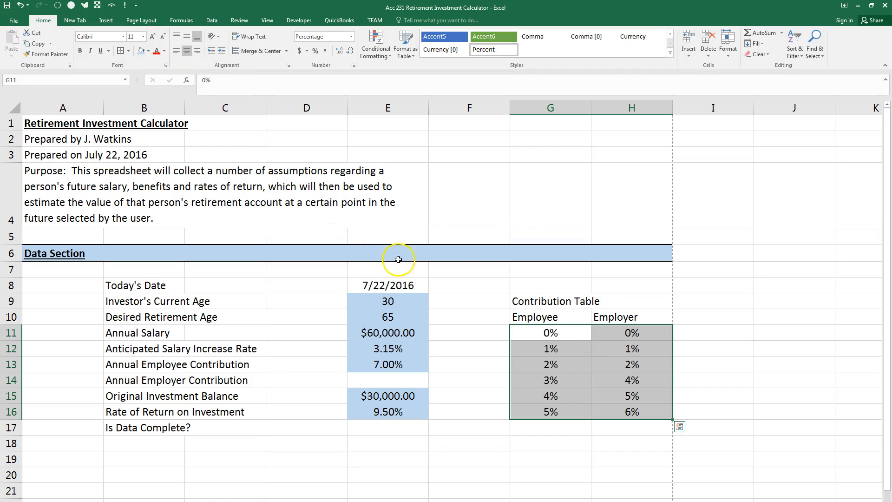
Show the employer rates in H11:H16 with two decimal places and fill the rate cells G11:H16 with light blue
{"action": "left_click_drag", "start_coordinate": [620, 333], "coordinate": [609, 409]}
{"action": "left_click", "coordinate": [335, 54]}
{"action": "left_click", "coordinate": [335, 55]}
{"action": "left_click_drag", "start_coordinate": [549, 333], "coordinate": [614, 414]}
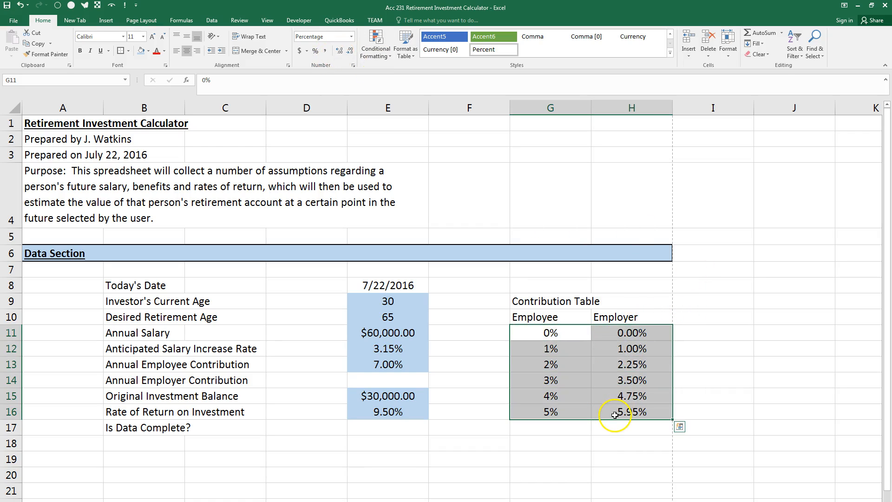
{"action": "left_click", "coordinate": [140, 52]}
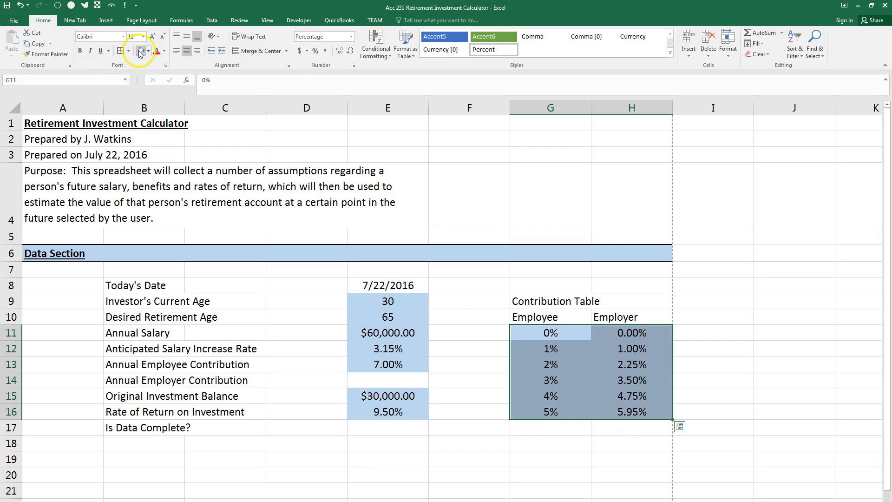
Merge and center the Contribution Table title across G9:H9 and make it bold
{"action": "left_click", "coordinate": [554, 301]}
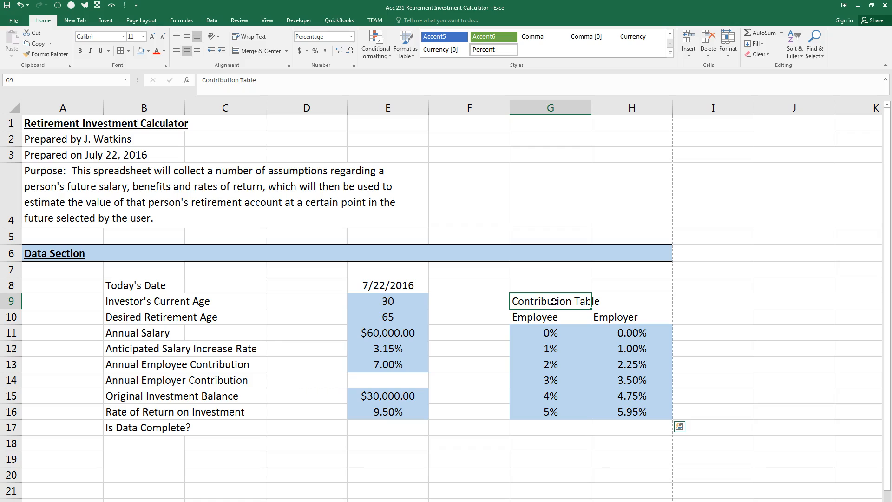
{"action": "left_click_drag", "start_coordinate": [554, 301], "coordinate": [606, 302]}
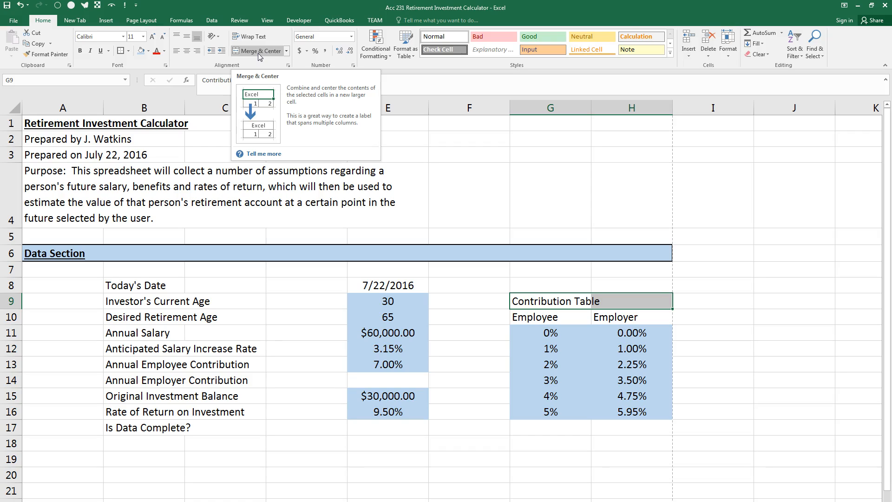
{"action": "left_click", "coordinate": [258, 51]}
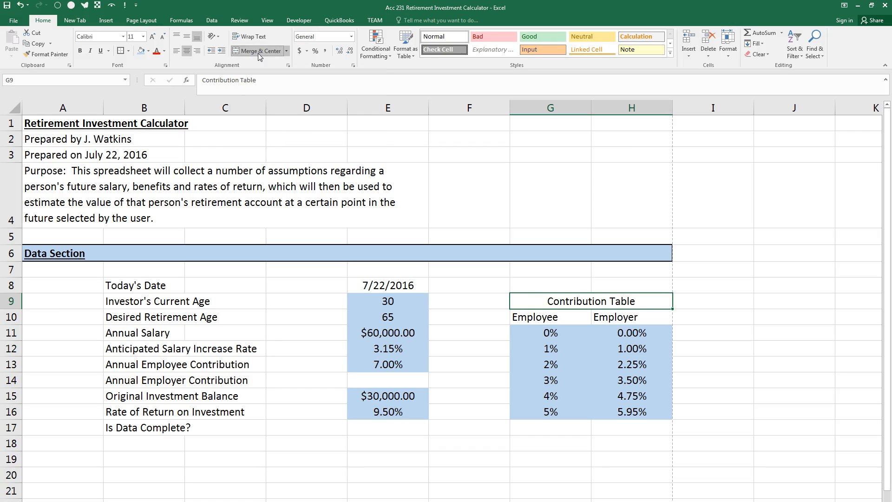
{"action": "left_click", "coordinate": [80, 50]}
Make the Employee and Employer headings in G10:H10 bold, underlined and centered
{"action": "left_click_drag", "start_coordinate": [538, 318], "coordinate": [613, 318]}
{"action": "left_click", "coordinate": [81, 51]}
{"action": "left_click", "coordinate": [102, 51]}
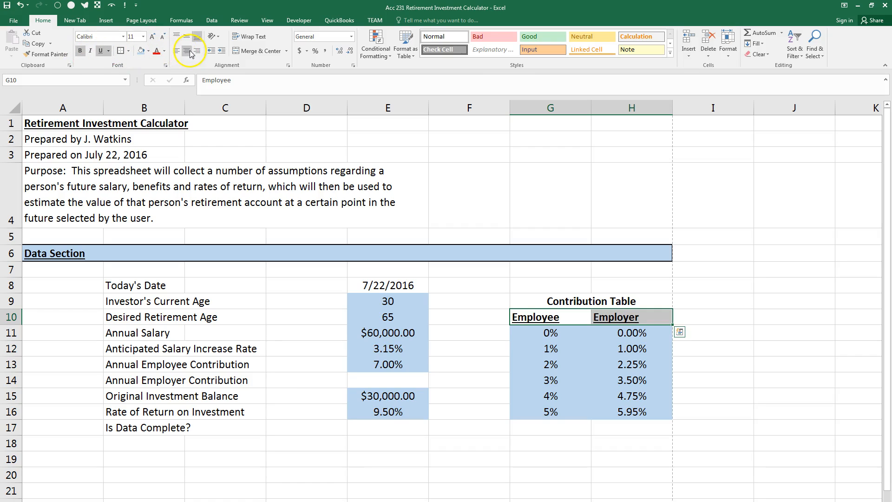
{"action": "left_click", "coordinate": [186, 50]}
{"action": "left_click", "coordinate": [597, 362]}
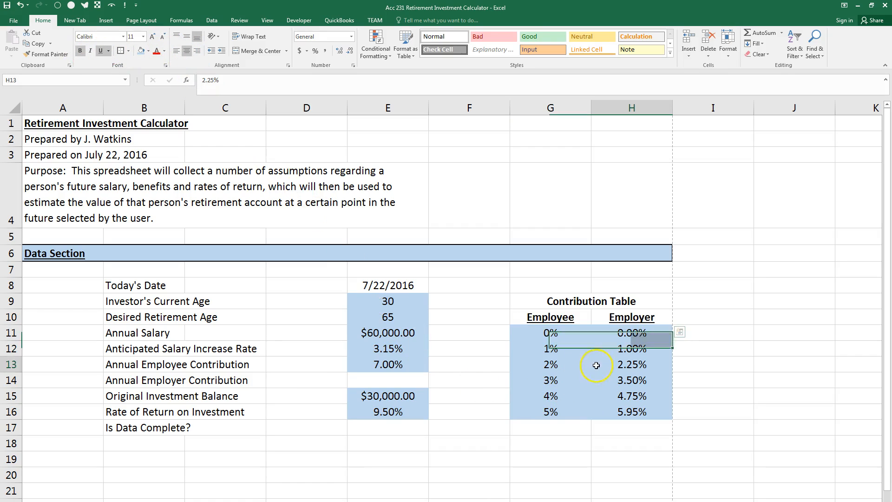
Add a right border to the employee rates in G11:G16 to separate them from the employer rates
{"action": "left_click_drag", "start_coordinate": [577, 330], "coordinate": [563, 409]}
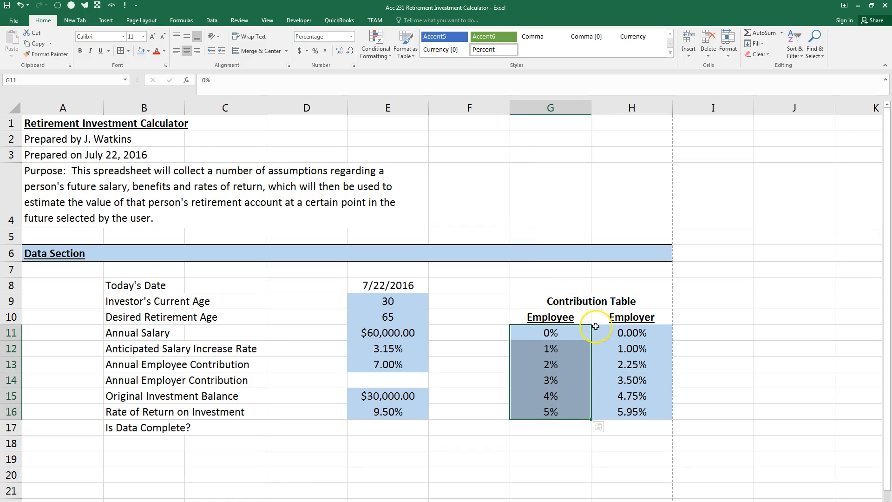
{"action": "left_click", "coordinate": [129, 51]}
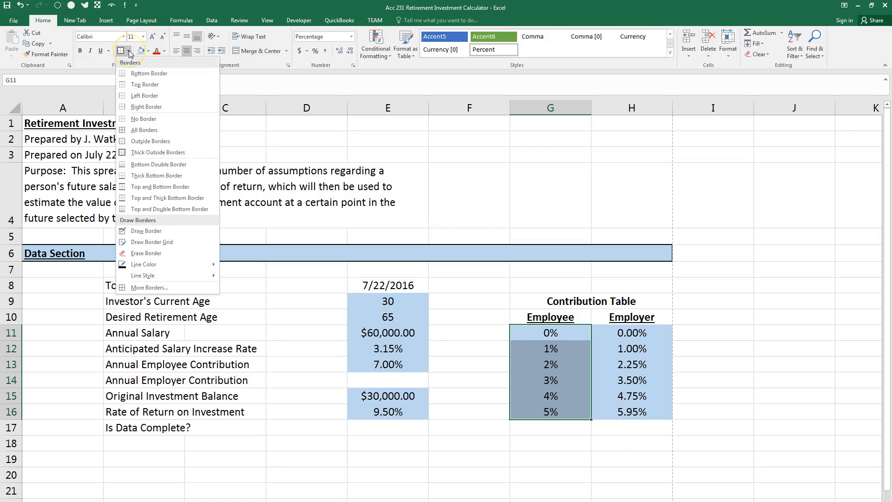
{"action": "left_click", "coordinate": [138, 107]}
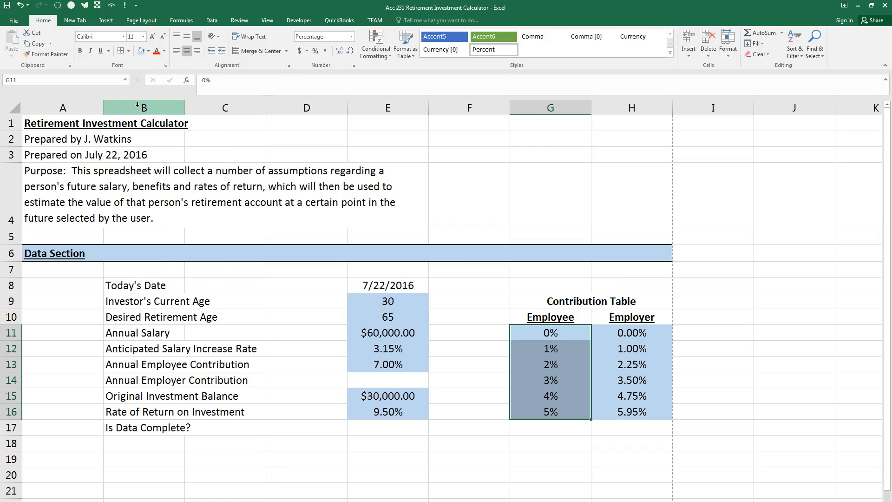
{"action": "left_click", "coordinate": [628, 375]}
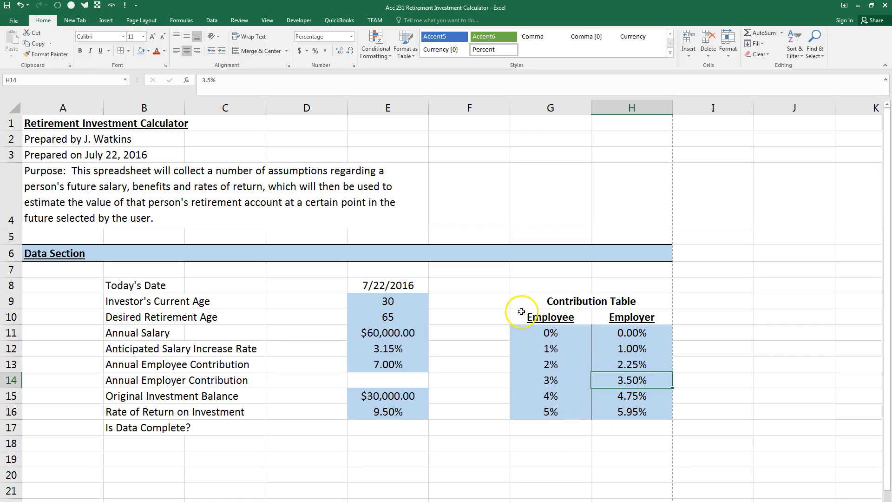
Add a top border to the contribution table's first rate row, G11:H11
{"action": "left_click_drag", "start_coordinate": [522, 333], "coordinate": [634, 334]}
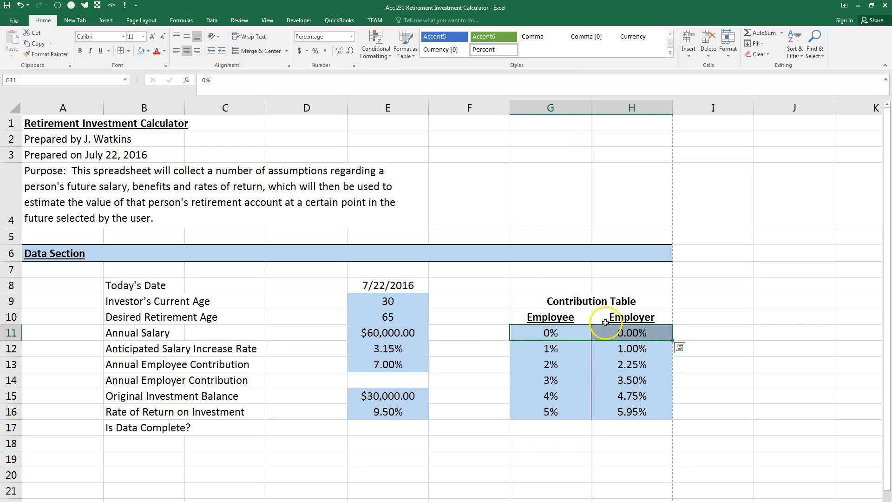
{"action": "left_click", "coordinate": [129, 51]}
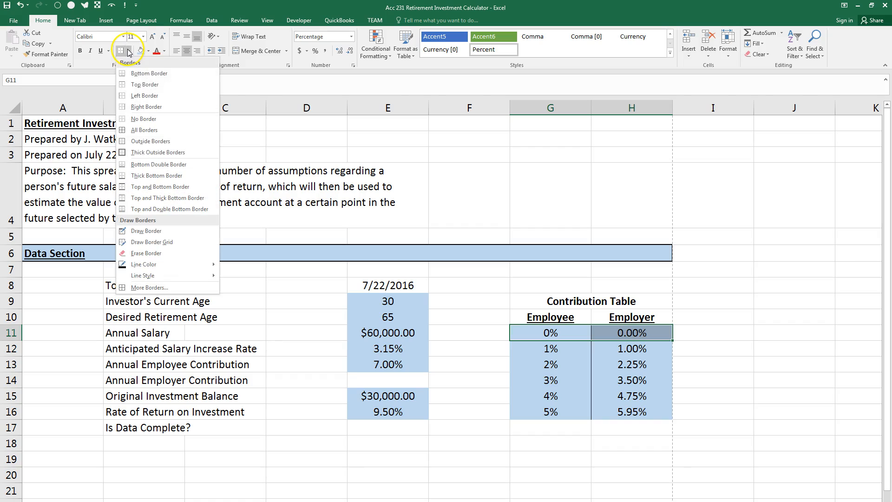
{"action": "left_click", "coordinate": [134, 85]}
{"action": "left_click", "coordinate": [707, 411]}
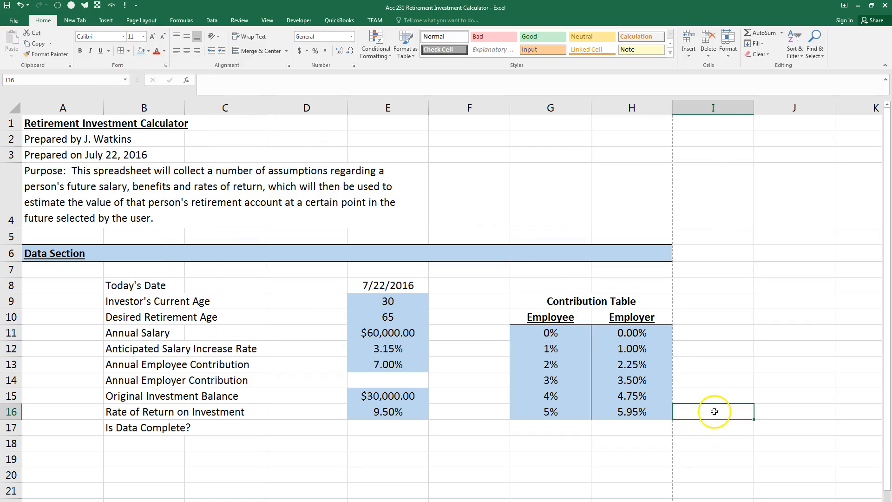
Preview the sheet's printed page to check its layout, and return to the worksheet
{"action": "left_click", "coordinate": [12, 22]}
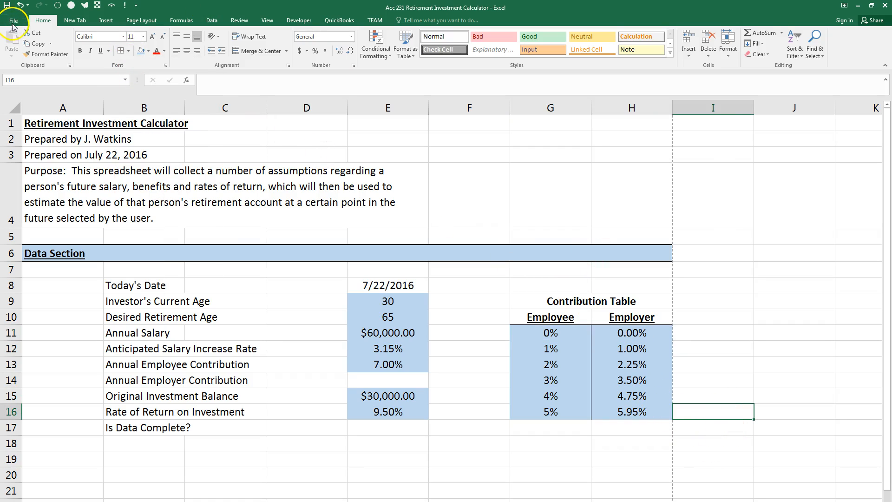
{"action": "left_click", "coordinate": [18, 132]}
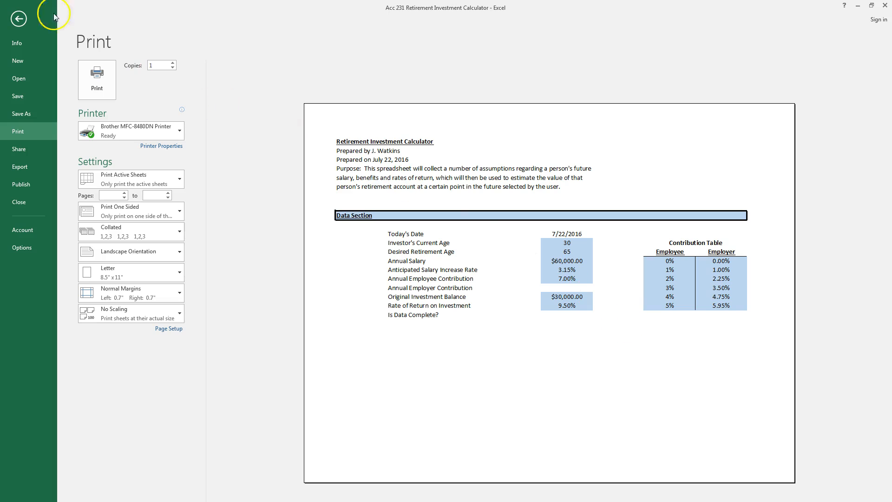
{"action": "left_click", "coordinate": [19, 18]}
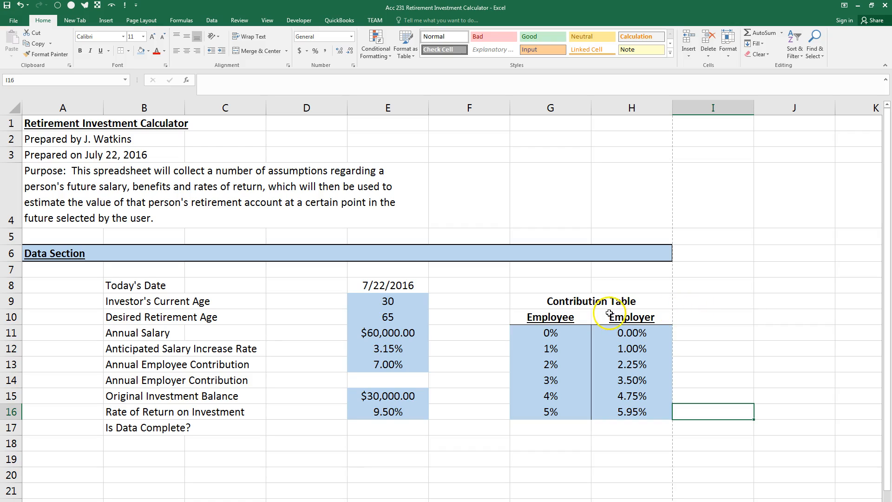
Define the workbook-scoped name Contribution_Table for the contribution rates in G11:H16
{"action": "left_click", "coordinate": [393, 301]}
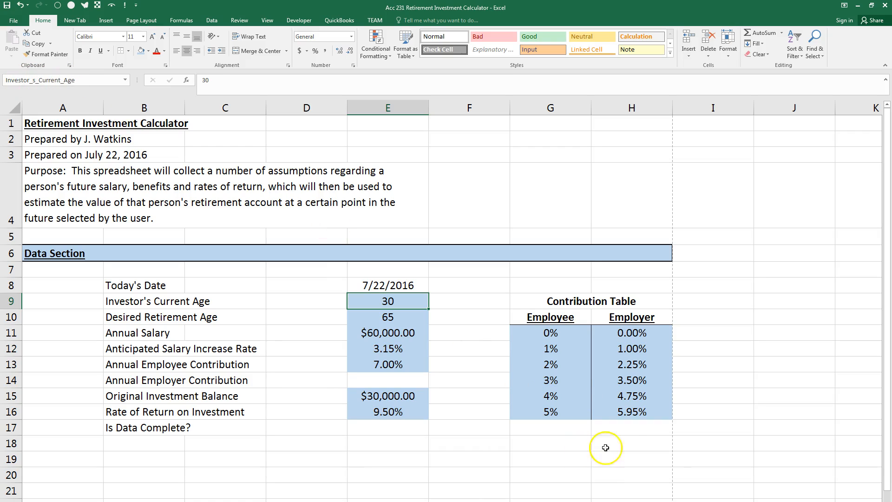
{"action": "left_click_drag", "start_coordinate": [552, 330], "coordinate": [608, 407]}
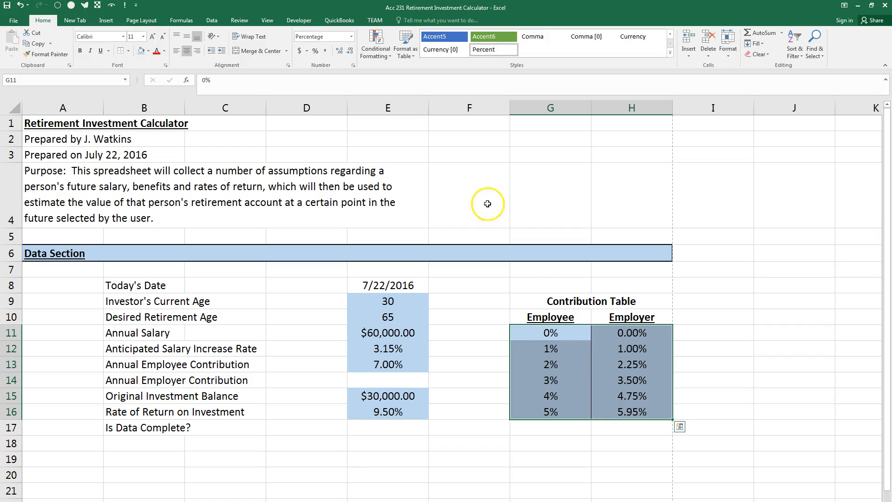
{"action": "left_click", "coordinate": [184, 21]}
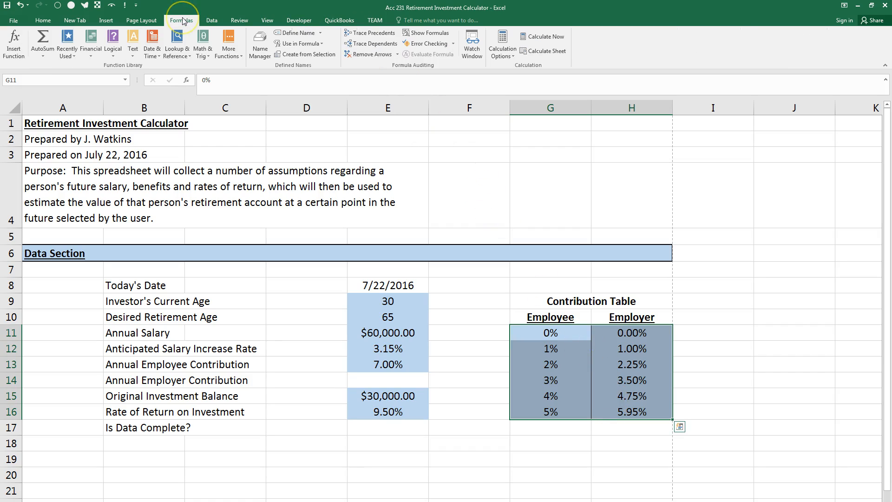
{"action": "left_click", "coordinate": [307, 36]}
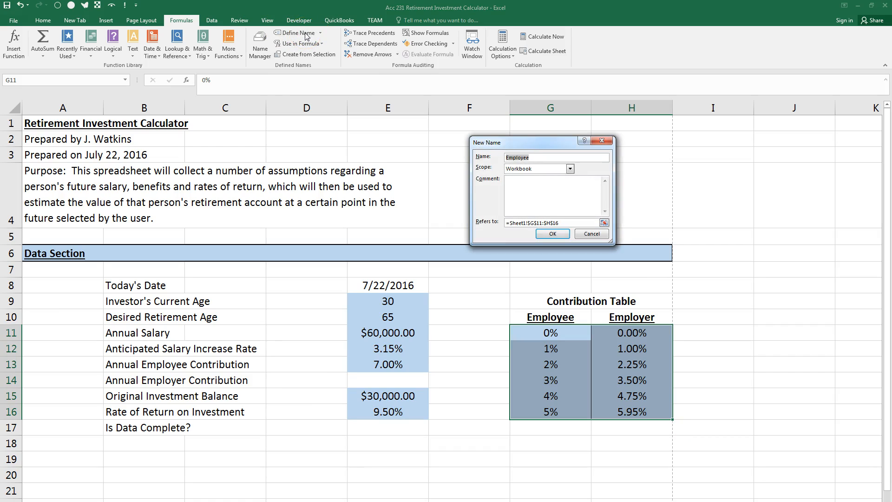
{"action": "type", "text": "Contribution_Table"}
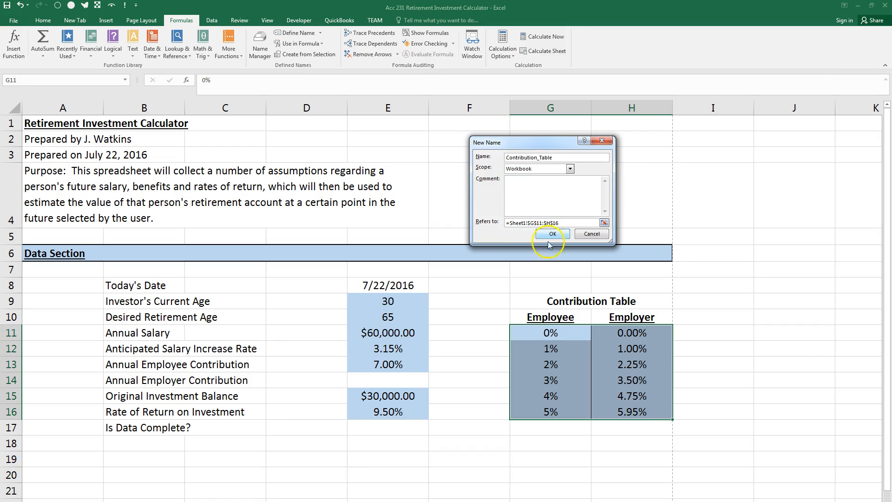
{"action": "left_click", "coordinate": [564, 223]}
{"action": "left_click", "coordinate": [552, 233]}
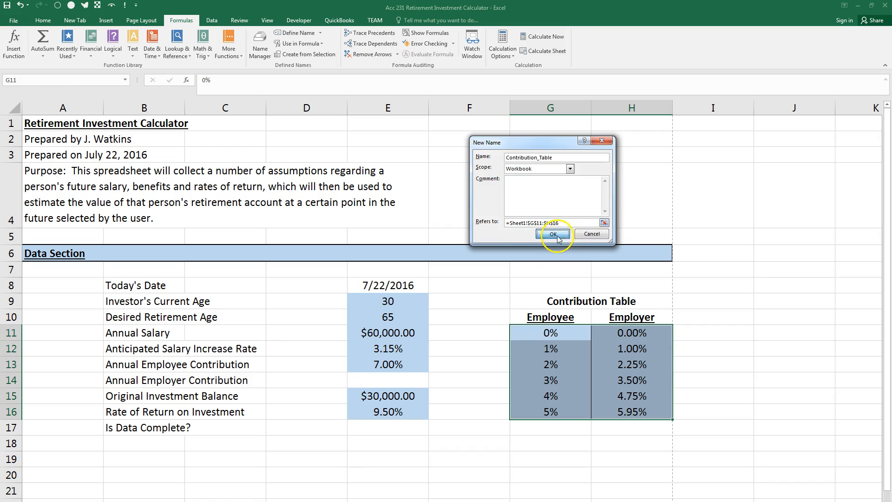
Review the workbook's defined names, widening the Refers To column to read the full range of Contribution_Table
{"action": "left_click", "coordinate": [548, 338]}
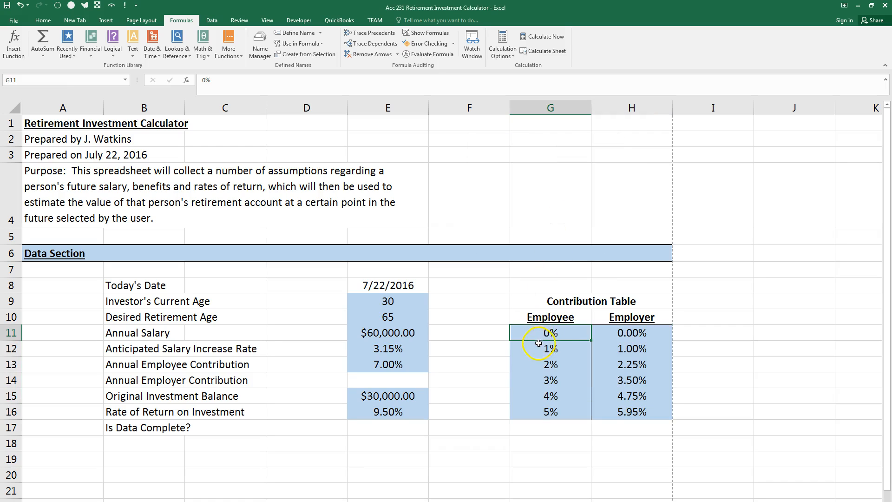
{"action": "left_click", "coordinate": [535, 350]}
{"action": "left_click", "coordinate": [532, 367]}
{"action": "left_click", "coordinate": [531, 381]}
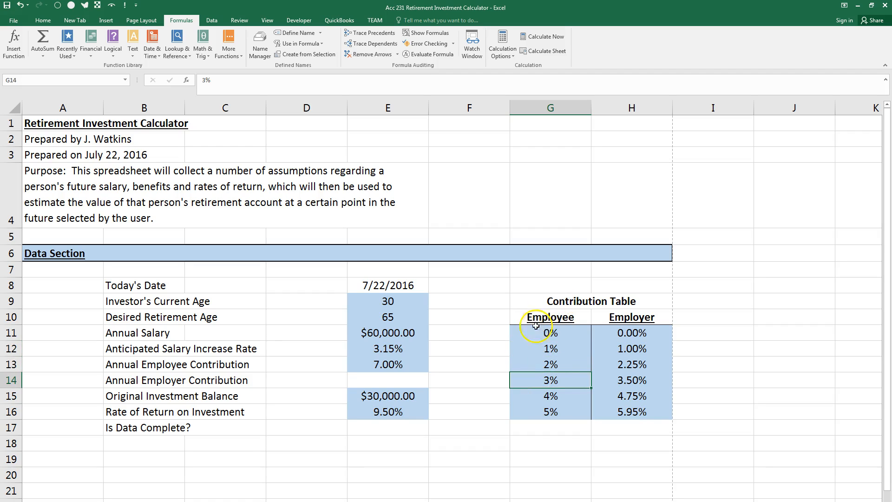
{"action": "left_click", "coordinate": [259, 46]}
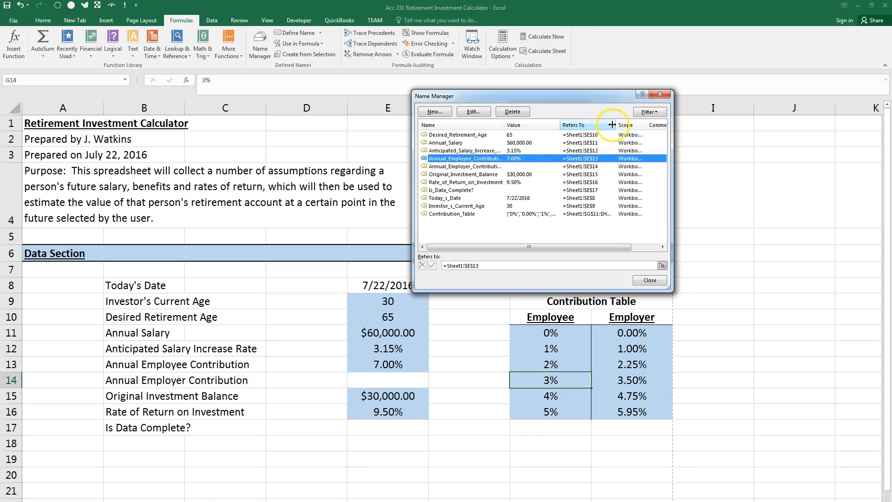
{"action": "left_click_drag", "start_coordinate": [616, 125], "coordinate": [638, 125]}
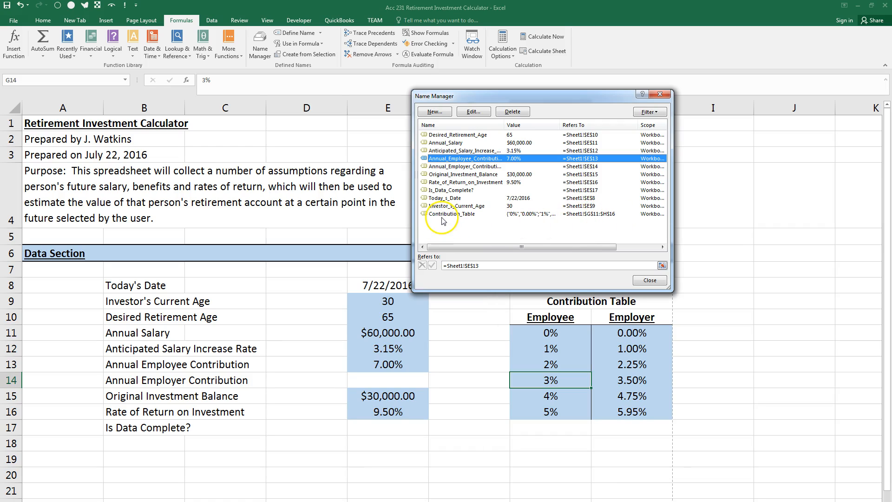
{"action": "left_click", "coordinate": [655, 280]}
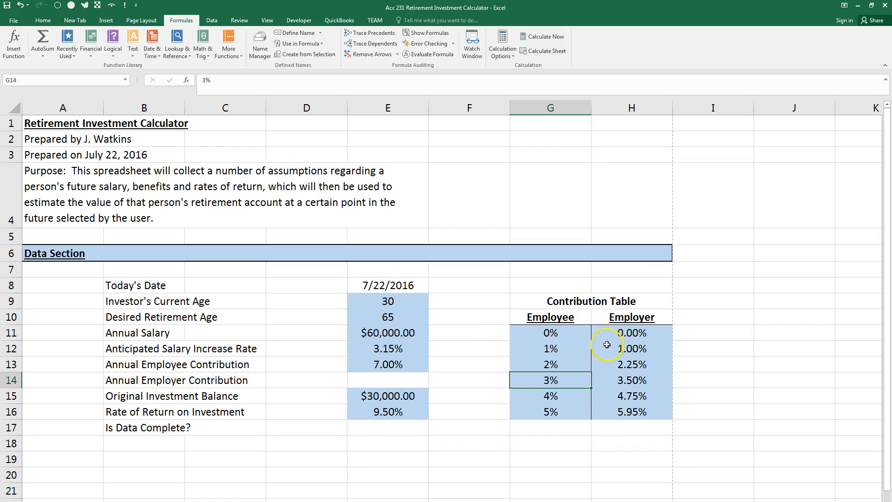
Calculate the Annual Employer Contribution in E14 with =VLOOKUP(Annual_Employee_Contribution,Contribution_Table,2,TRUE)
{"action": "left_click", "coordinate": [388, 379]}
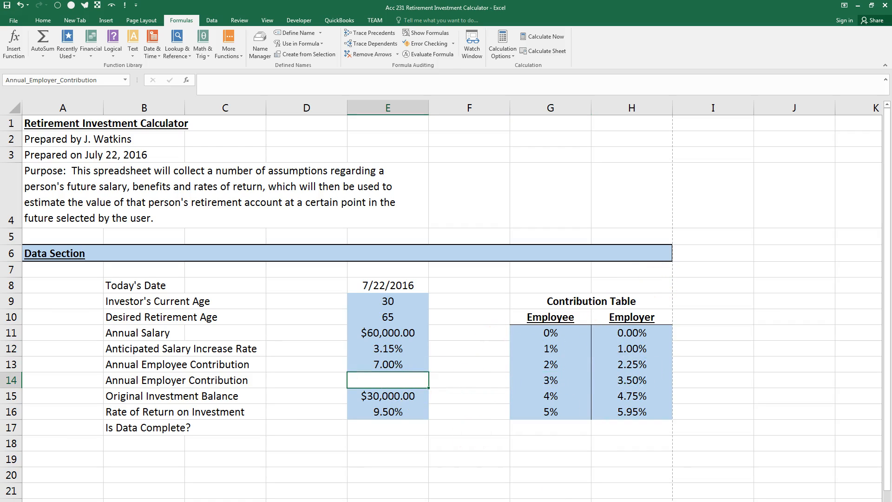
{"action": "type", "text": "="}
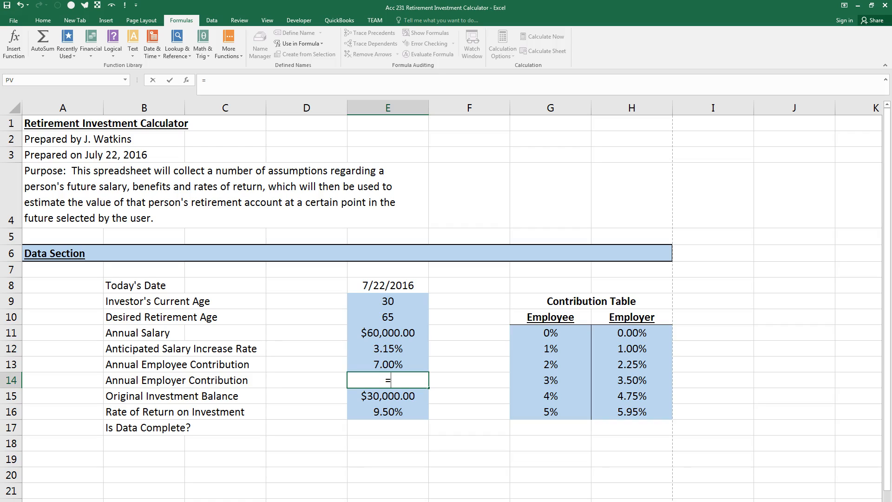
{"action": "type", "text": "VLOOKUP"}
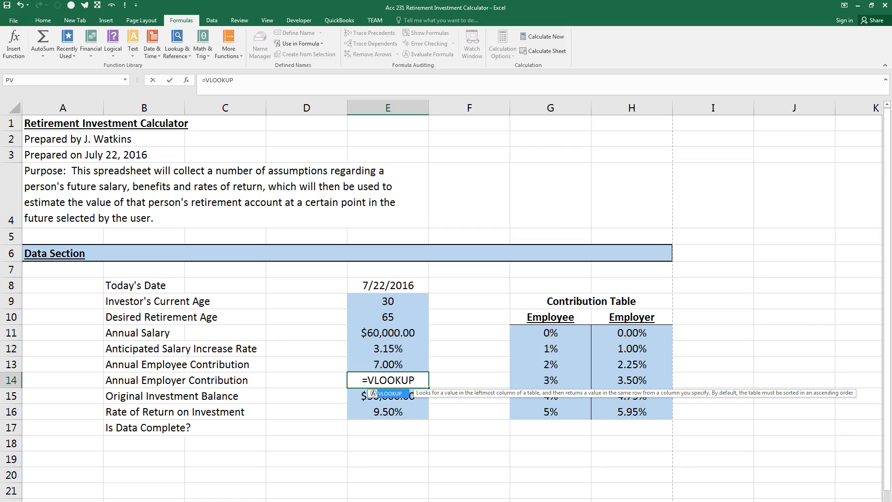
{"action": "type", "text": "("}
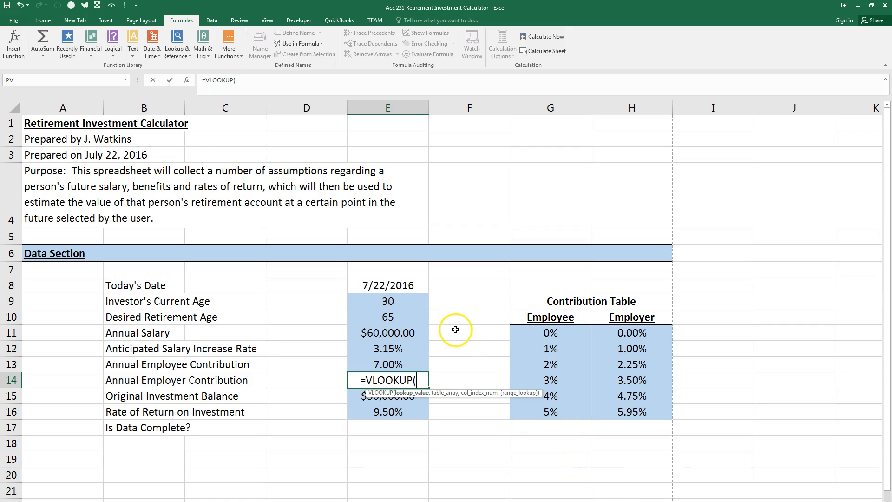
{"action": "left_click", "coordinate": [395, 364]}
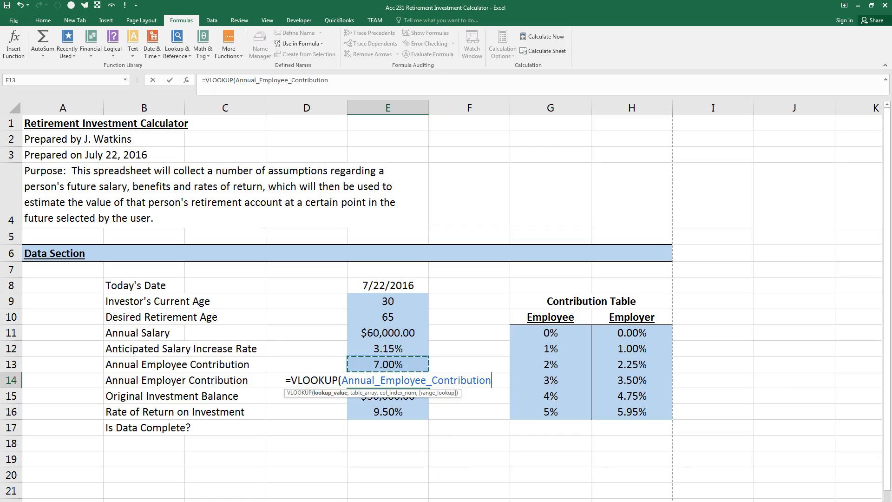
{"action": "type", "text": ","}
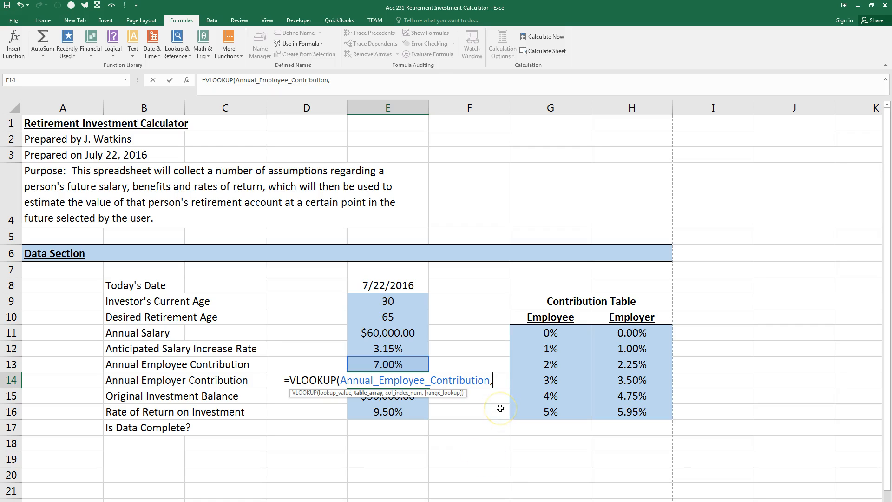
{"action": "key", "text": "F3"}
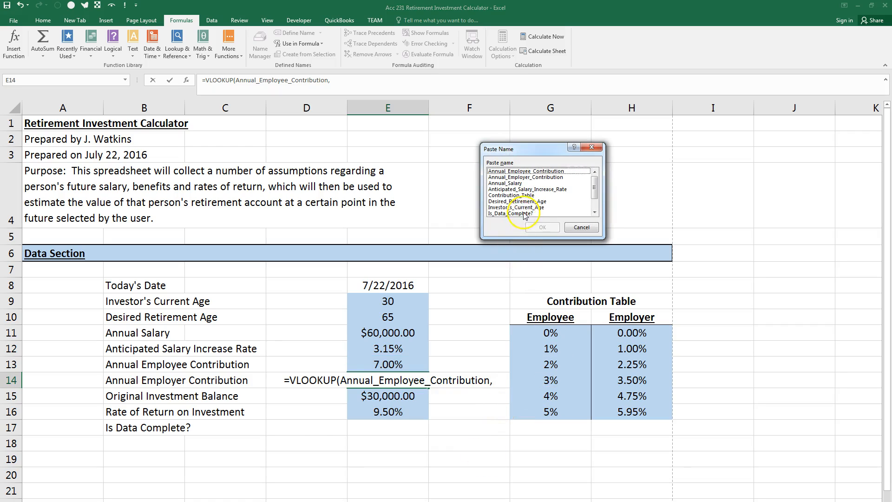
{"action": "double_click", "coordinate": [511, 195]}
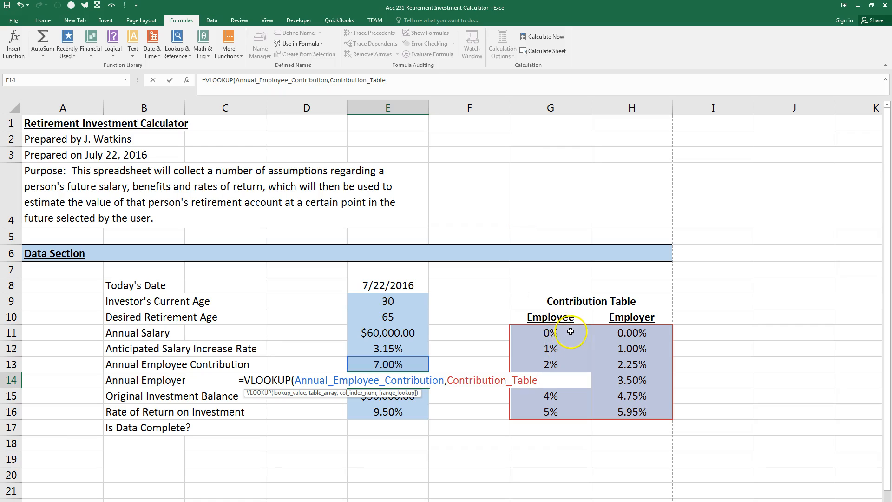
{"action": "type", "text": ","}
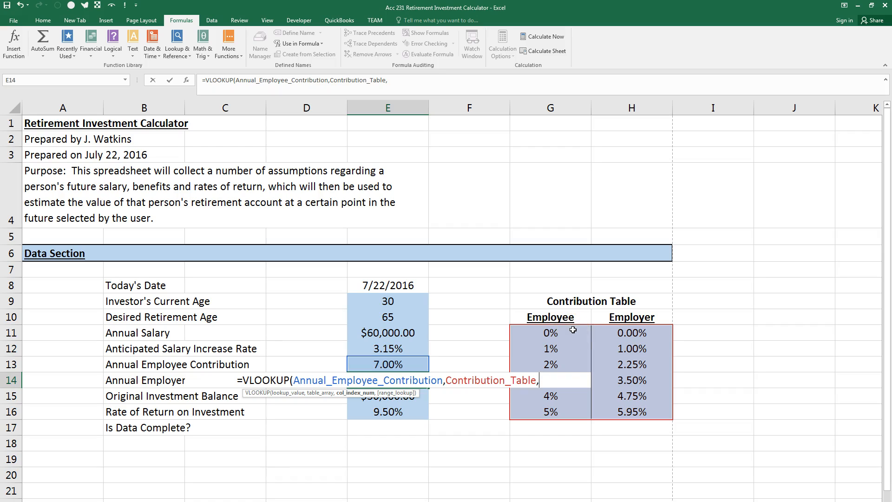
{"action": "type", "text": "2"}
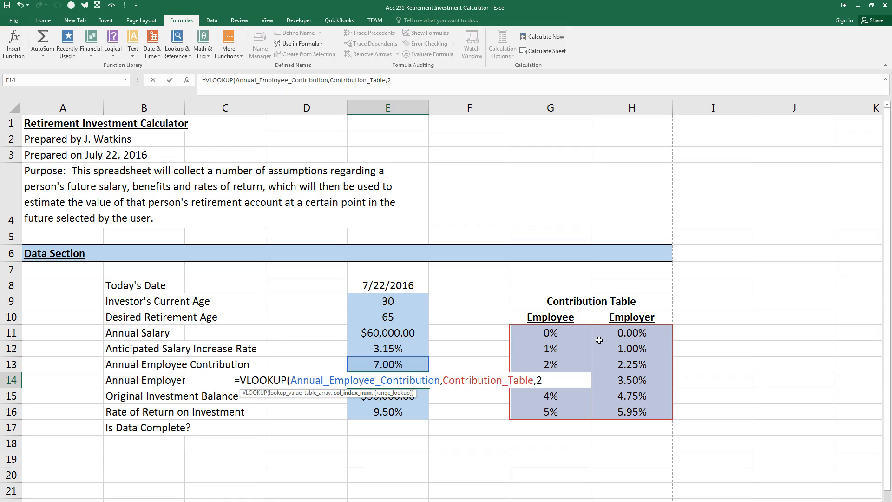
{"action": "type", "text": ","}
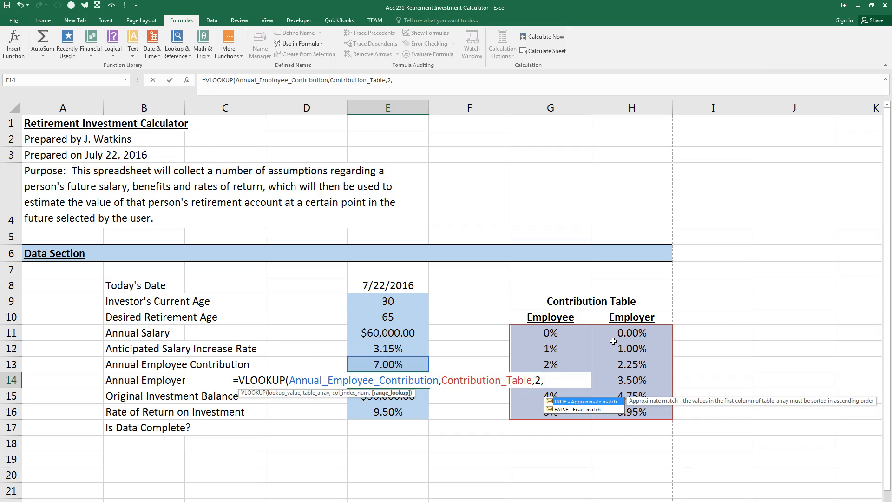
{"action": "key", "text": "Tab"}
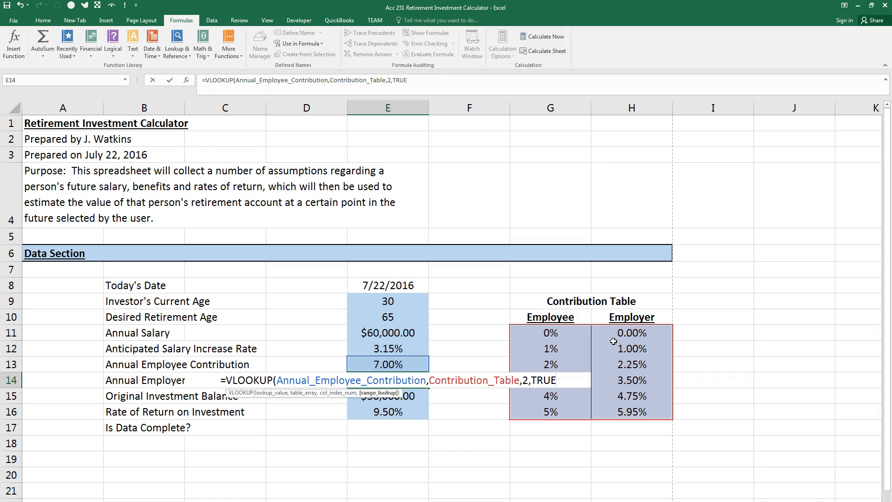
{"action": "type", "text": ")"}
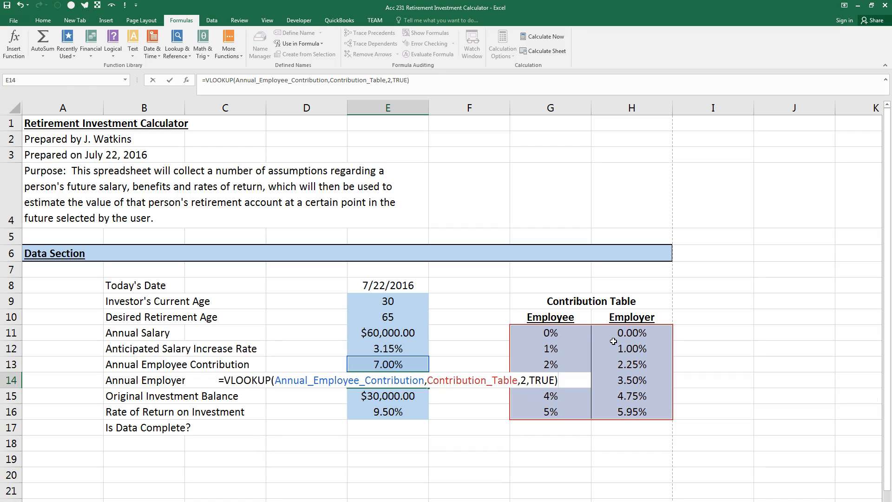
{"action": "key", "text": "Return"}
{"action": "left_click", "coordinate": [390, 367]}
{"action": "left_click", "coordinate": [558, 413]}
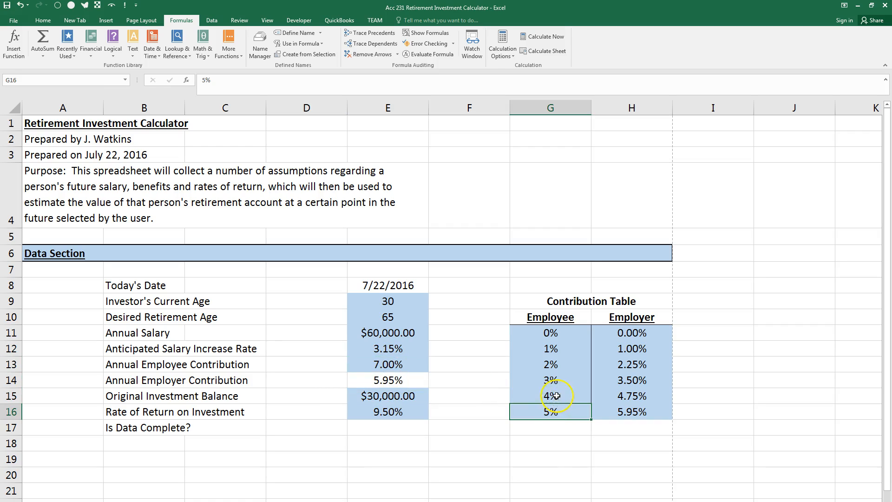
Test the employer contribution lookup by setting the Annual Employee Contribution in E13 to 4%
{"action": "left_click_drag", "start_coordinate": [554, 334], "coordinate": [556, 412]}
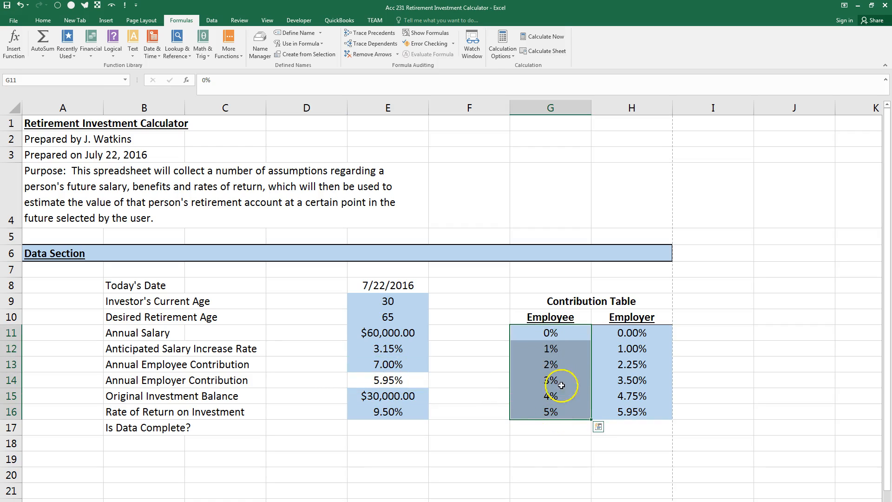
{"action": "left_click", "coordinate": [552, 415]}
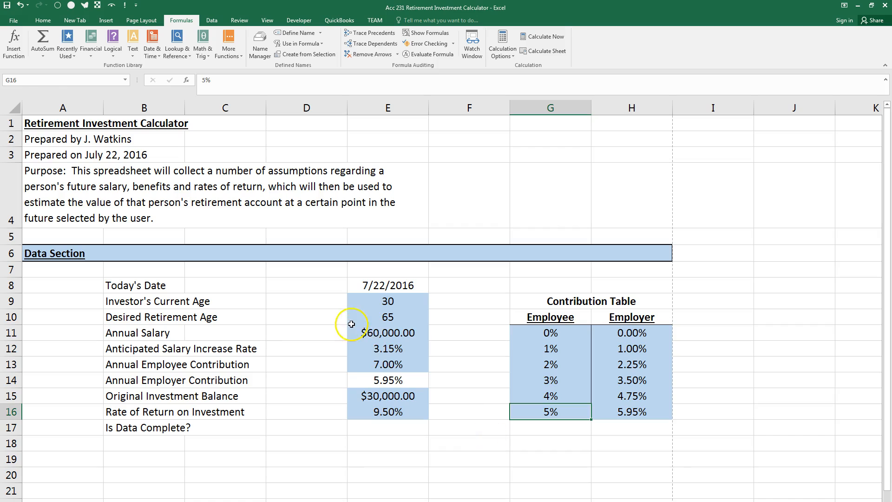
{"action": "left_click", "coordinate": [385, 364]}
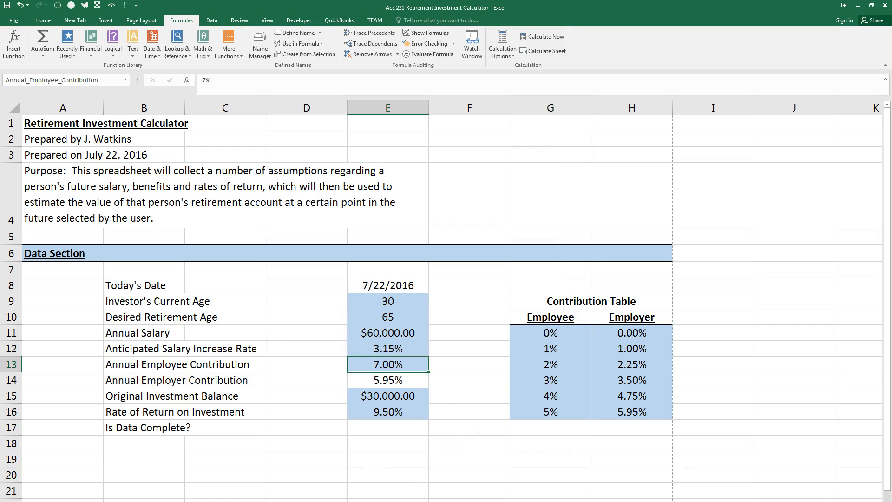
{"action": "type", "text": "4"}
{"action": "key", "text": "Return"}
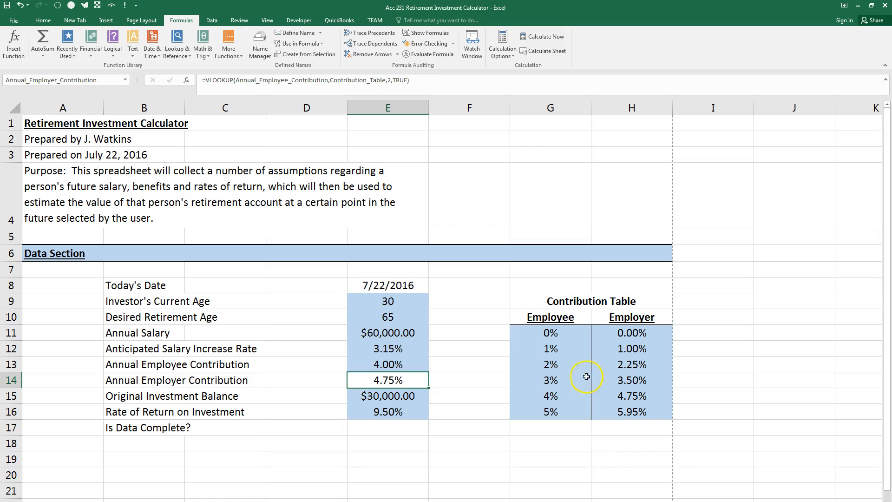
Try -9999999% as the lowest employee rate in G11 of the Contribution Table, and restore that cell to 0%
{"action": "left_click", "coordinate": [522, 332]}
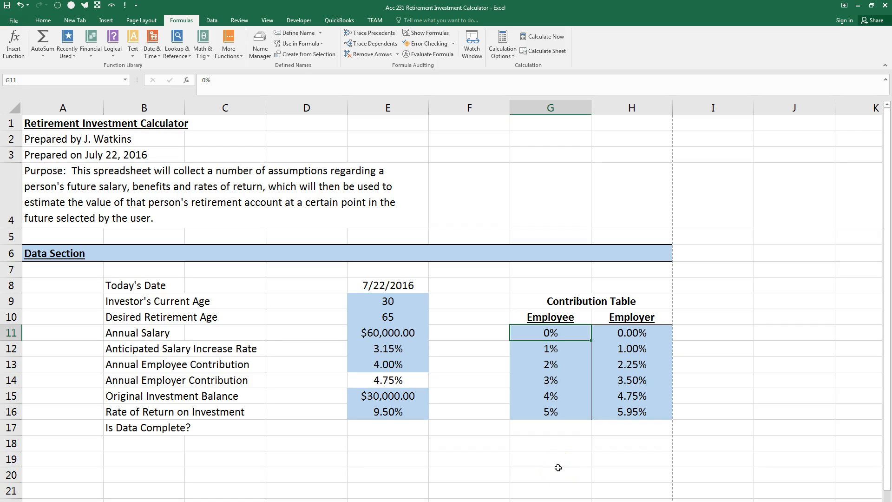
{"action": "type", "text": "-9999999"}
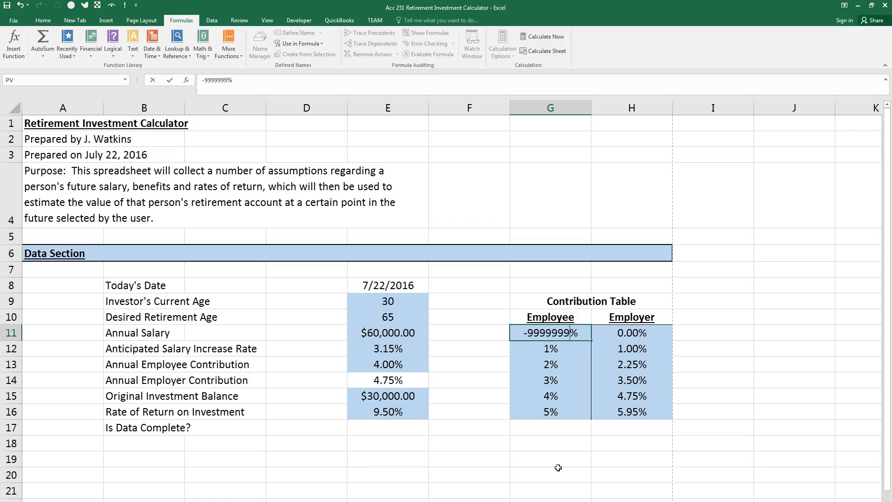
{"action": "key", "text": "Return"}
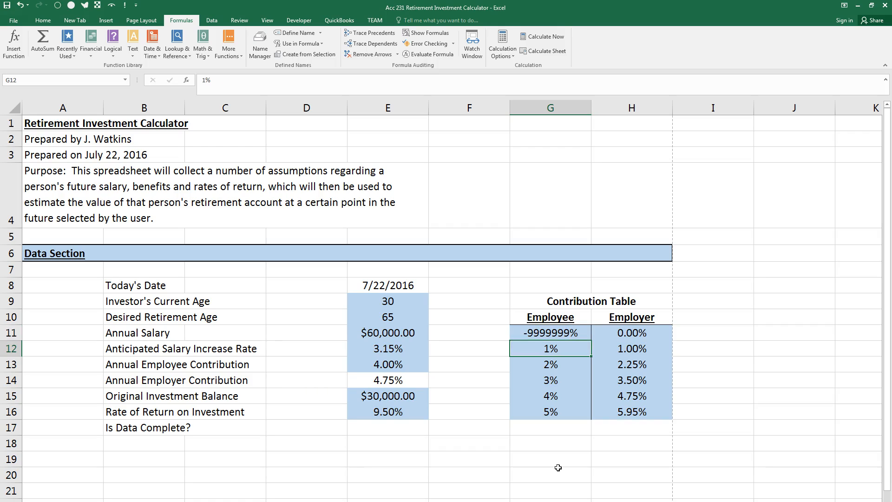
{"action": "key", "text": "Up"}
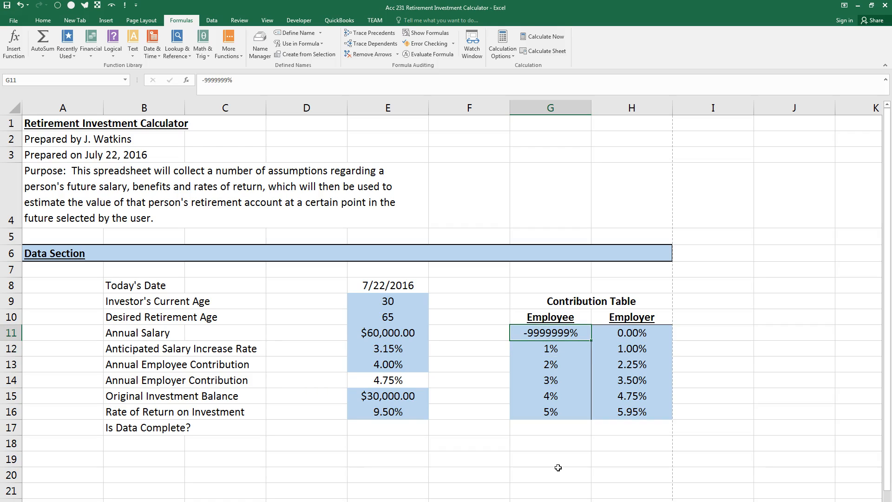
{"action": "type", "text": "0"}
{"action": "key", "text": "Return"}
{"action": "key", "text": "Up"}
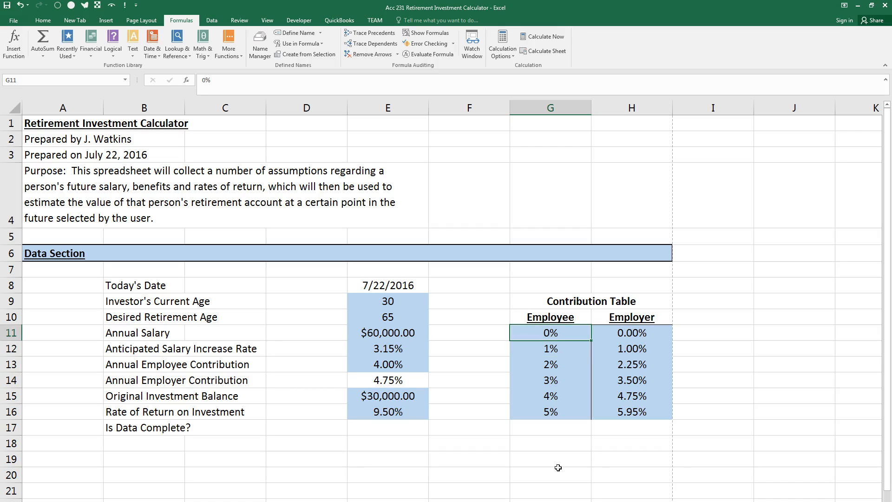
Test a rate below the Contribution Table's range by setting the Annual Employee Contribution to -3%
{"action": "left_click", "coordinate": [386, 365]}
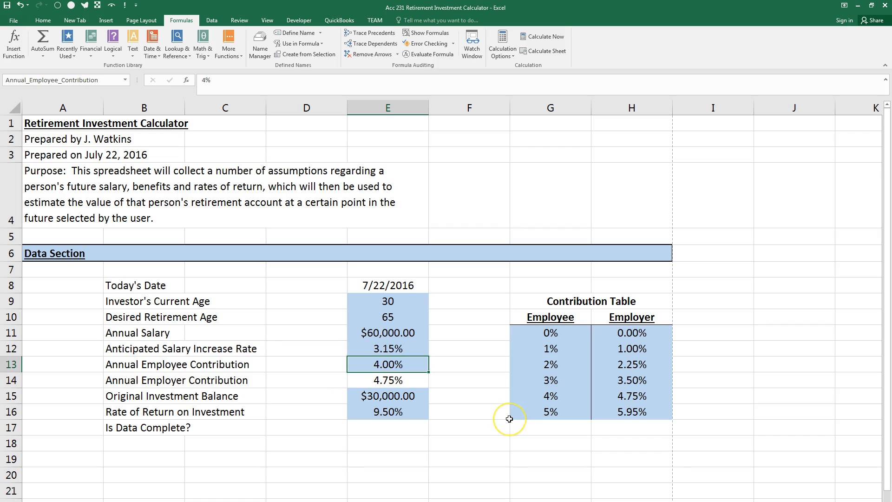
{"action": "type", "text": "-3"}
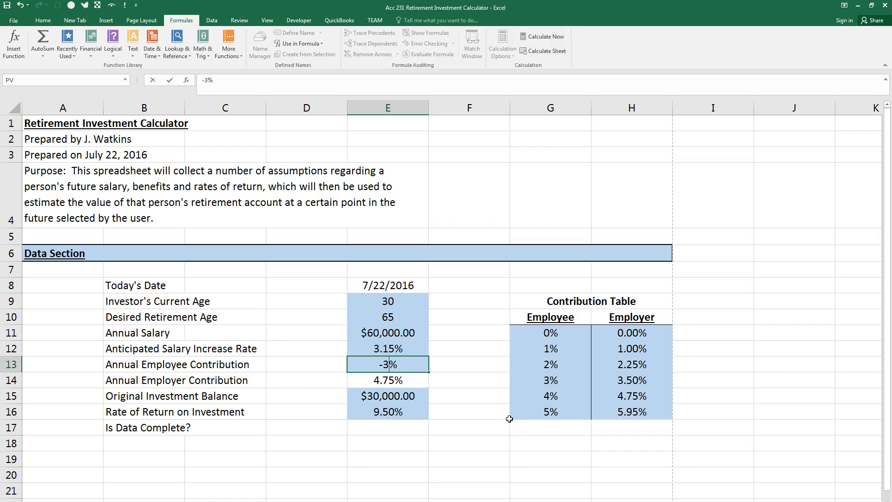
{"action": "key", "text": "Return"}
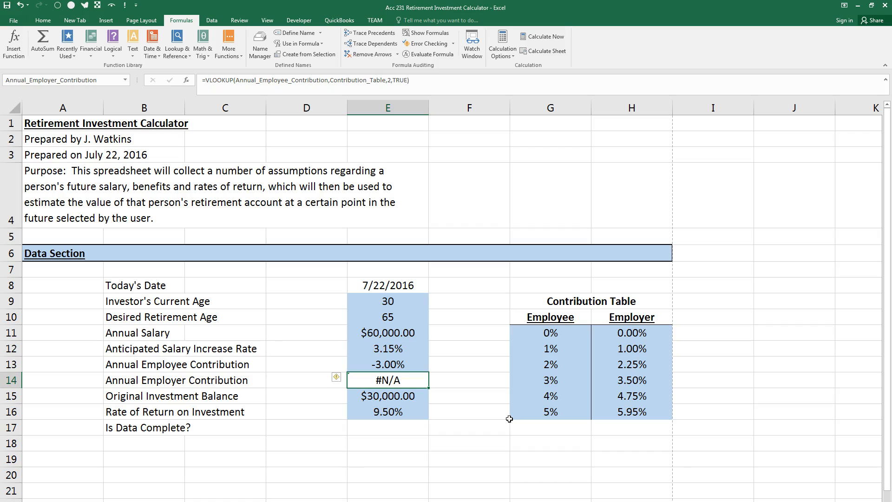
Wrap the E14 formula in IFERROR: =IFERROR(VLOOKUP(Annual_Employee_Contribution,Contribution_Table,2,TRUE),"Out of Table")
{"action": "double_click", "coordinate": [418, 380]}
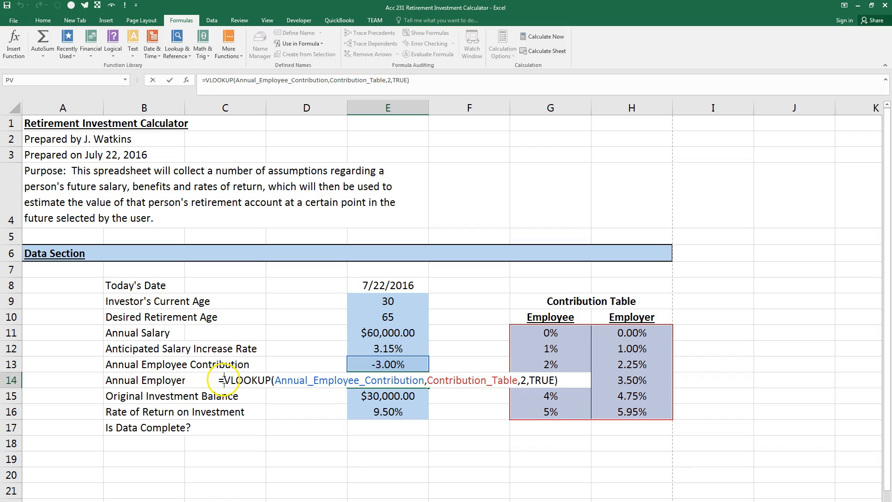
{"action": "type", "text": "IU"}
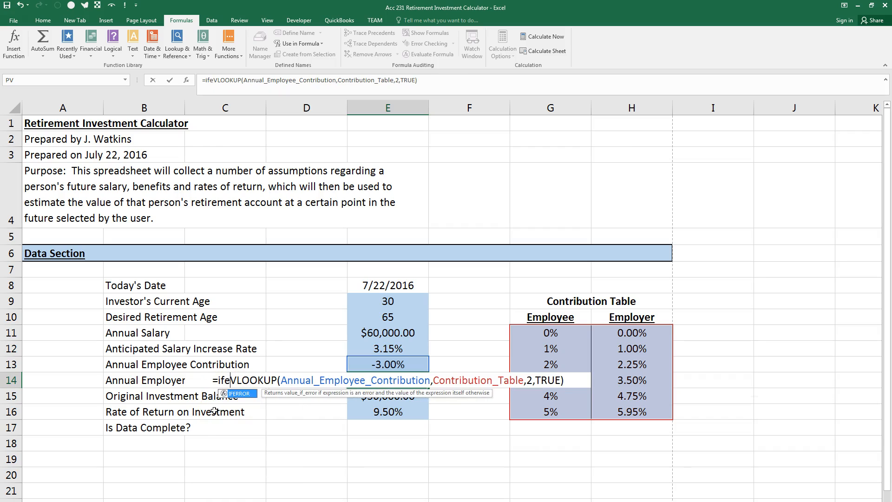
{"action": "key", "text": "BackSpace"}
{"action": "type", "text": "FERROR"}
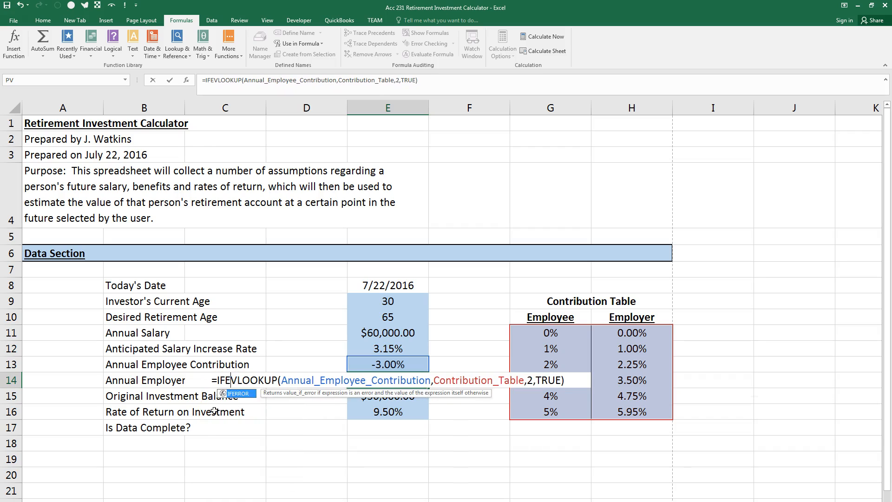
{"action": "type", "text": "("}
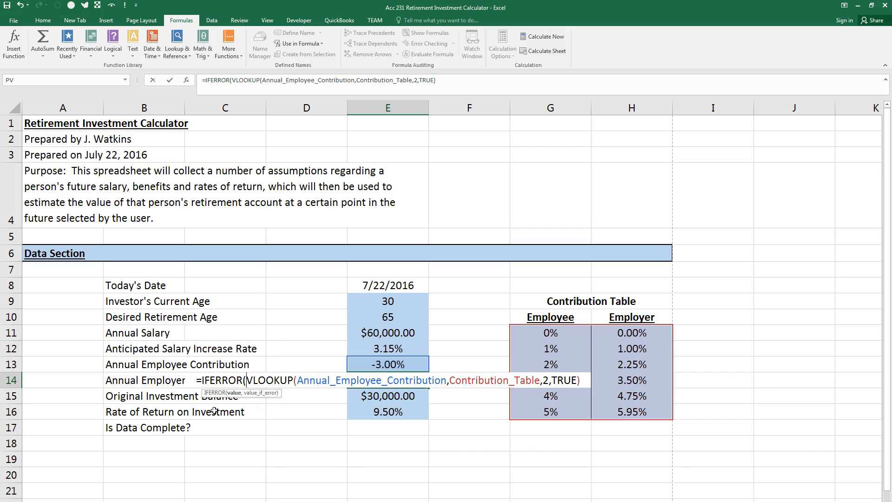
{"action": "left_click", "coordinate": [234, 393]}
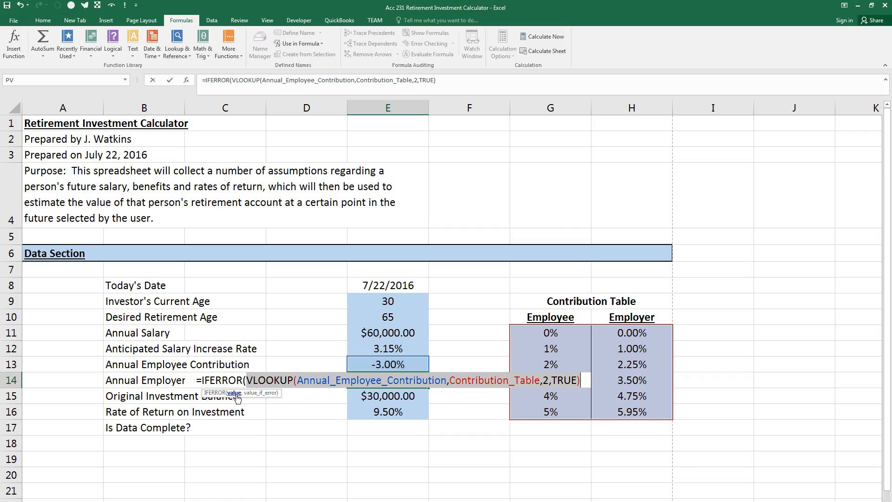
{"action": "left_click", "coordinate": [590, 387]}
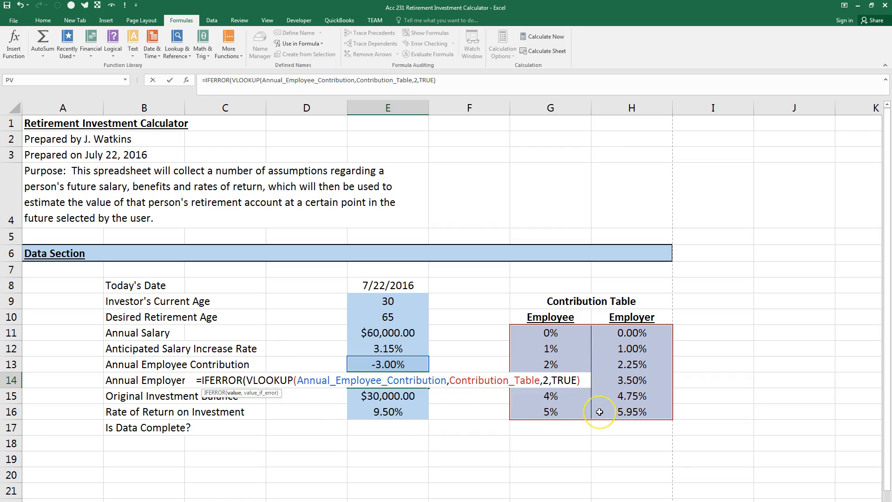
{"action": "type", "text": ","}
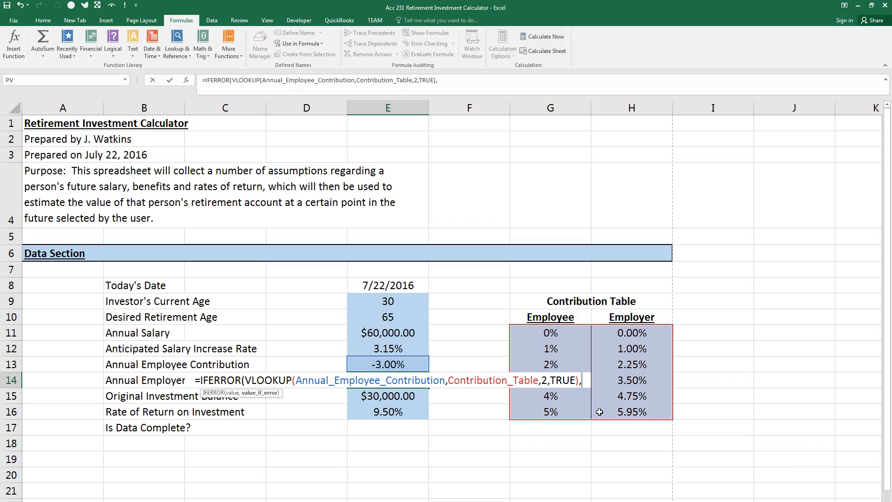
{"action": "type", "text": "\""}
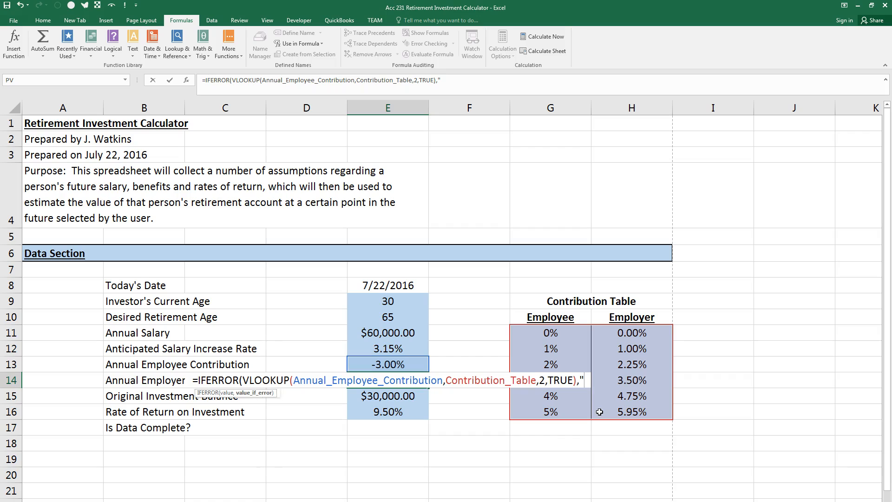
{"action": "type", "text": "Out of "}
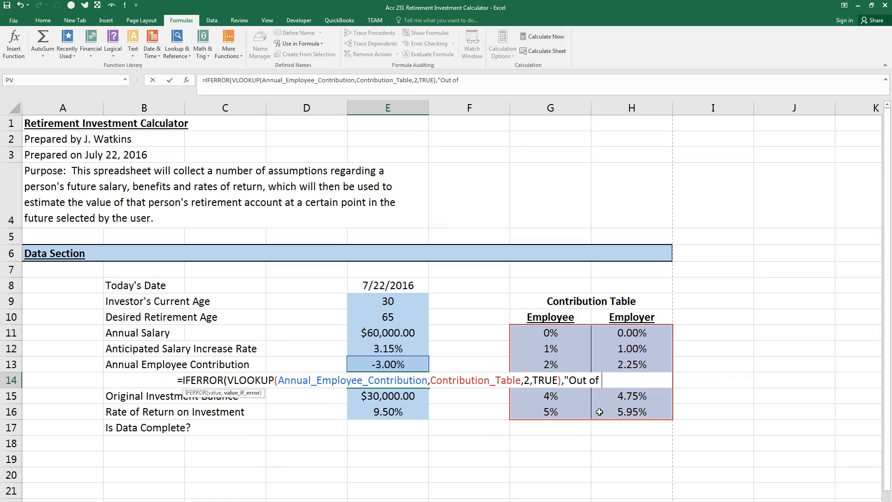
{"action": "type", "text": "Table\")"}
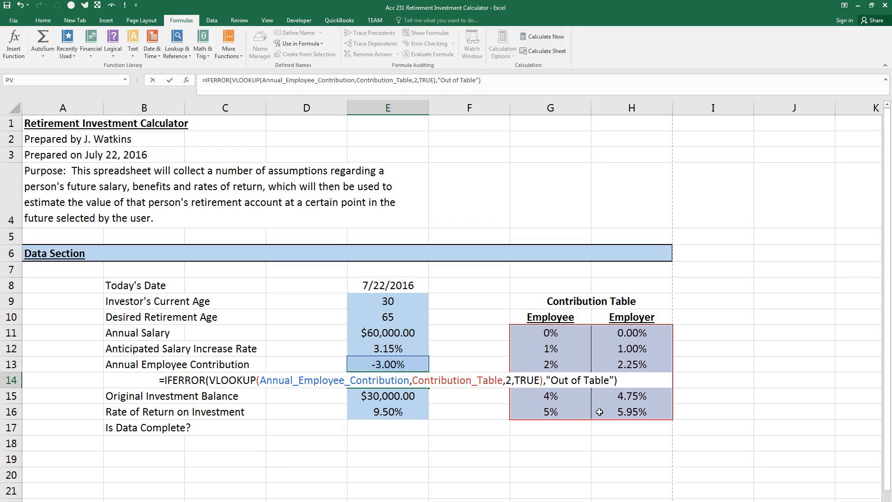
{"action": "key", "text": "Return"}
{"action": "left_click", "coordinate": [378, 376]}
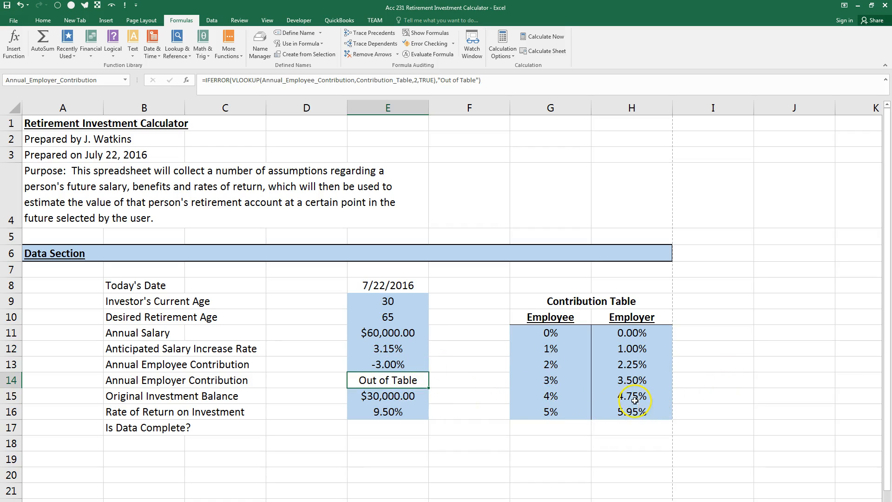
Test the approximate-match lookup by setting the Annual Employee Contribution in E13 to 4.5%, 4.999999999% and 5% in turn
{"action": "left_click", "coordinate": [388, 367]}
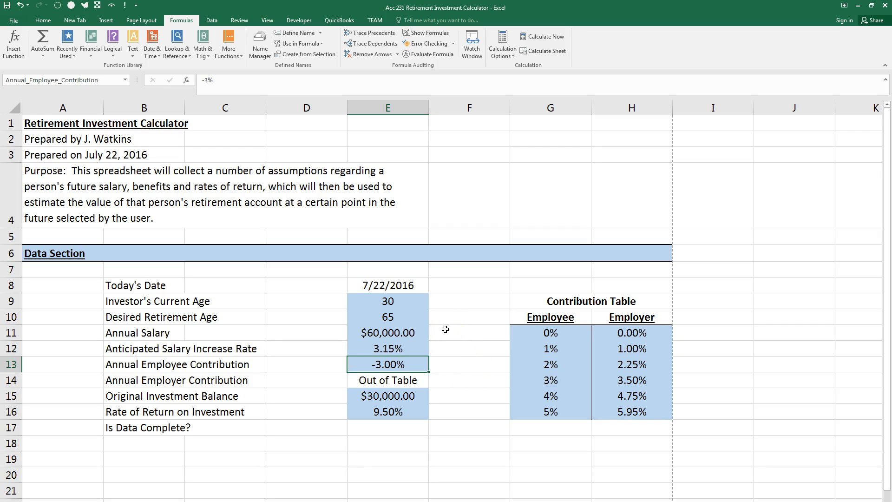
{"action": "type", "text": "4."}
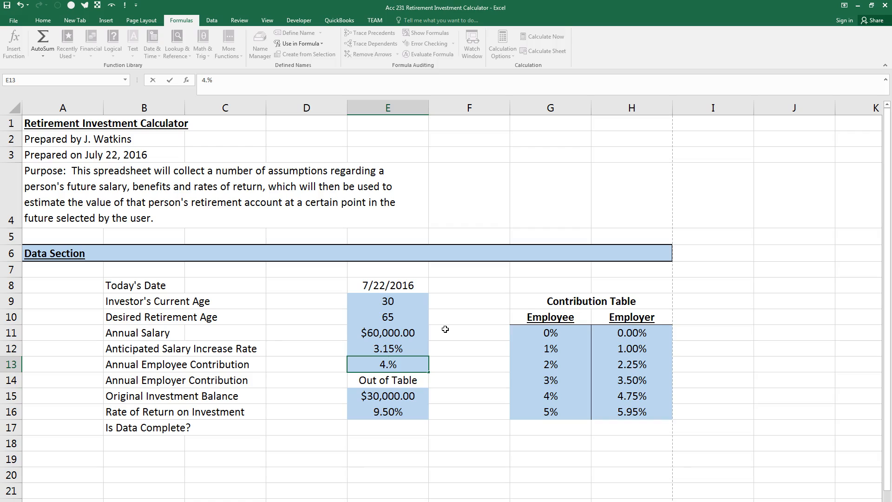
{"action": "type", "text": "5"}
{"action": "key", "text": "Return"}
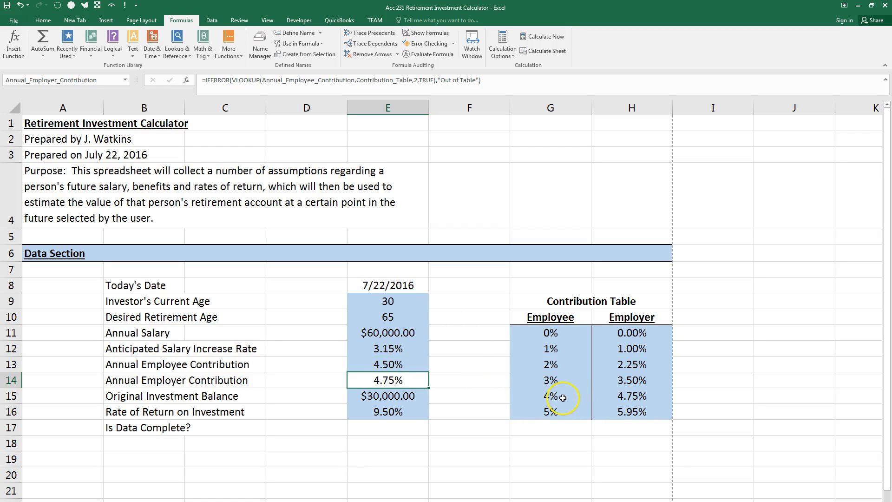
{"action": "left_click", "coordinate": [396, 363]}
{"action": "type", "text": "4.999999999"}
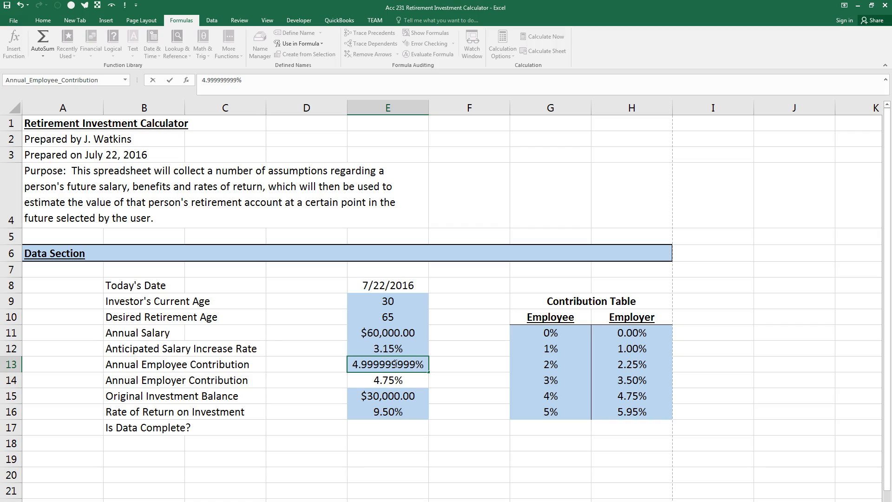
{"action": "key", "text": "Return"}
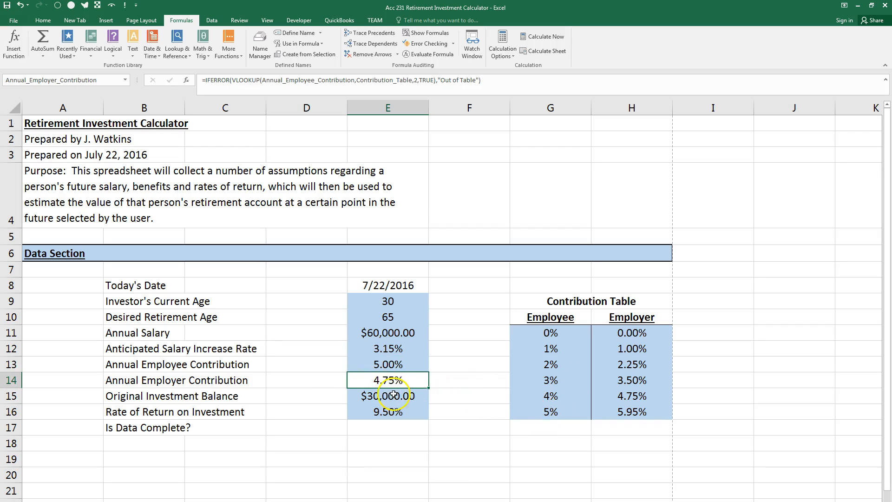
{"action": "left_click", "coordinate": [385, 365]}
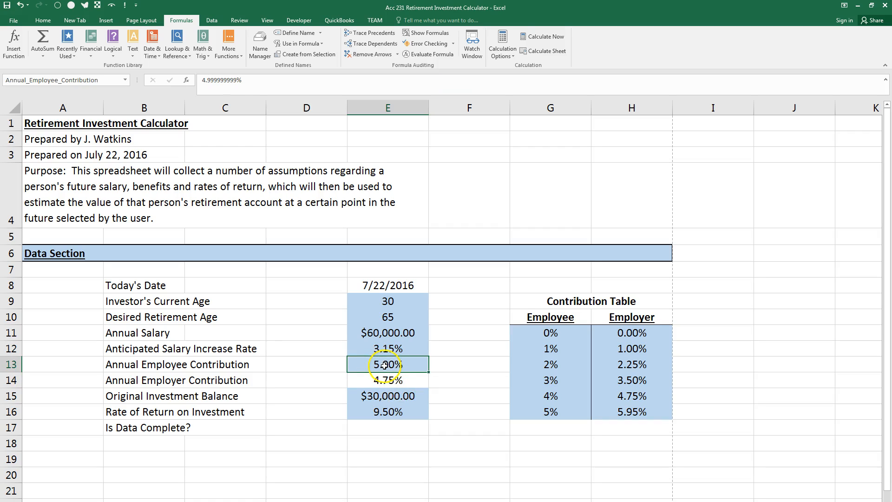
{"action": "type", "text": "5"}
{"action": "key", "text": "Return"}
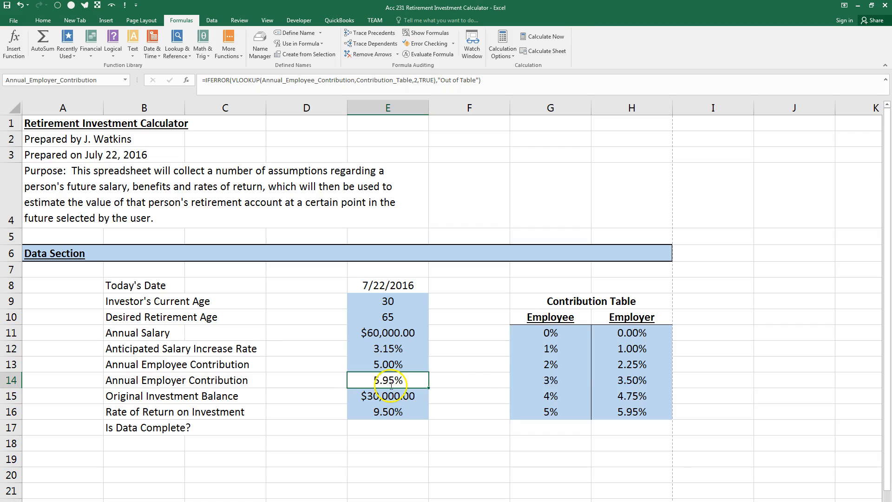
Switch the VLOOKUP in the E14 formula to exact matching by replacing its last argument with FALSE
{"action": "double_click", "coordinate": [384, 379]}
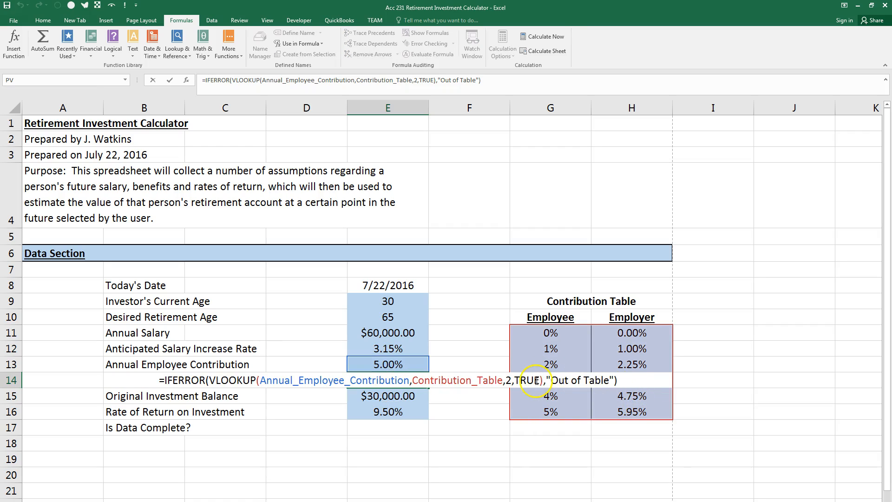
{"action": "left_click_drag", "start_coordinate": [535, 380], "coordinate": [514, 380]}
{"action": "type", "text": "false"}
{"action": "key", "text": "Return"}
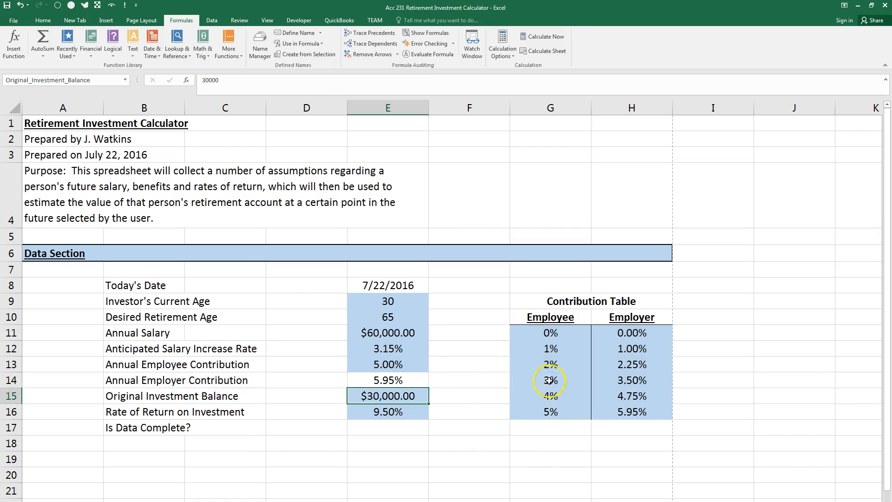
Test the exact-match lookup by setting the Annual Employee Contribution in E13 to 1%, 2% and 1.5% in turn
{"action": "left_click", "coordinate": [397, 367]}
{"action": "type", "text": "1"}
{"action": "key", "text": "Return"}
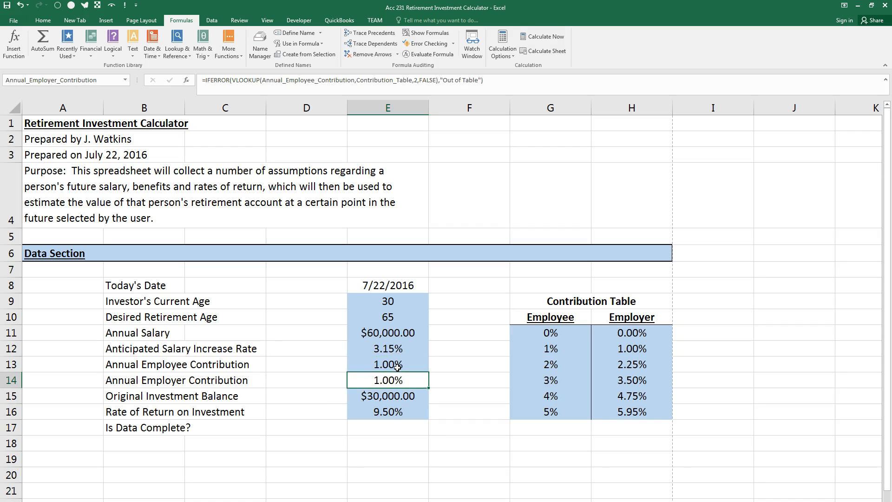
{"action": "left_click", "coordinate": [397, 367]}
{"action": "type", "text": "2"}
{"action": "key", "text": "Return"}
{"action": "left_click", "coordinate": [397, 366]}
{"action": "type", "text": "1.5"}
{"action": "key", "text": "Return"}
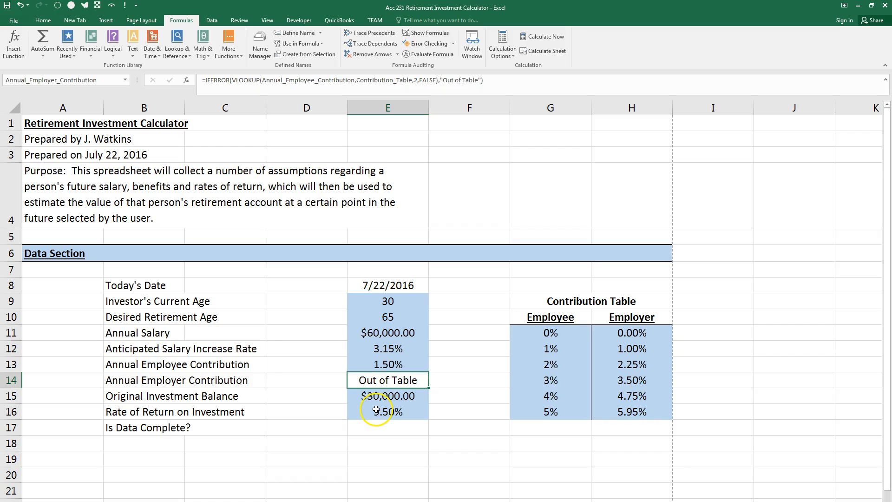
Restore approximate matching in the E14 VLOOKUP formula by replacing its last argument with TRUE
{"action": "key", "text": "F2"}
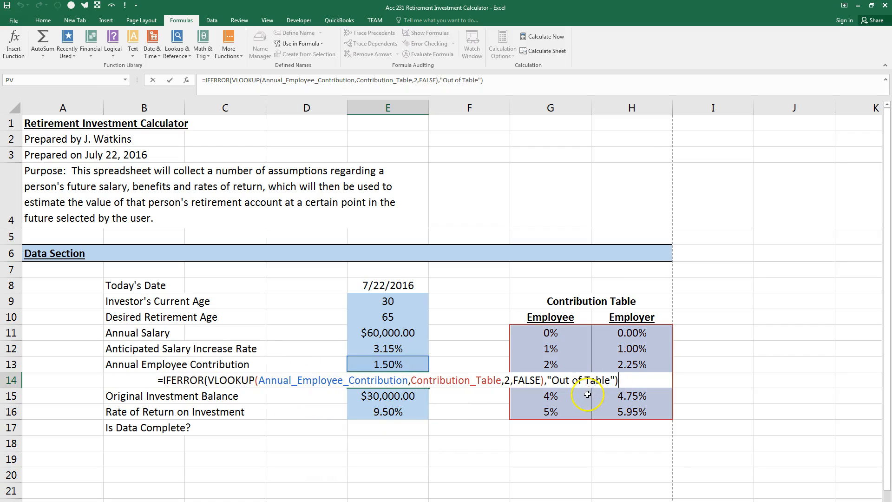
{"action": "key", "text": "ctrl+Return"}
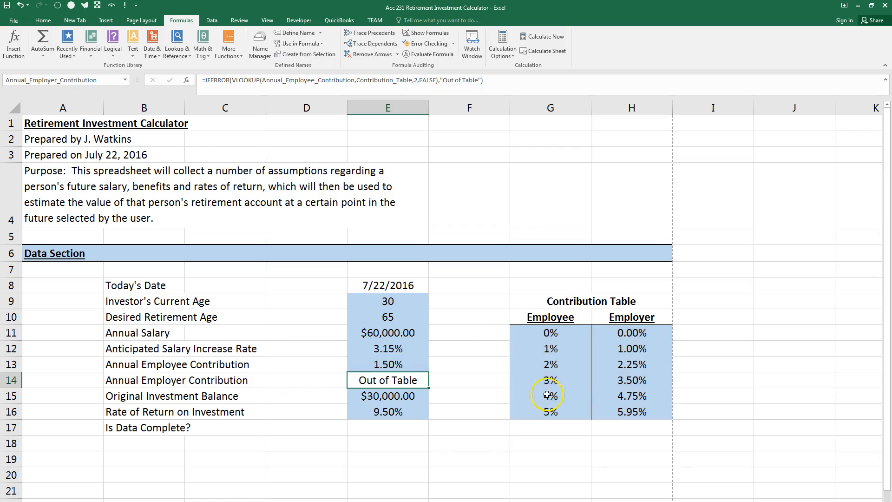
{"action": "double_click", "coordinate": [403, 378]}
{"action": "double_click", "coordinate": [533, 380]}
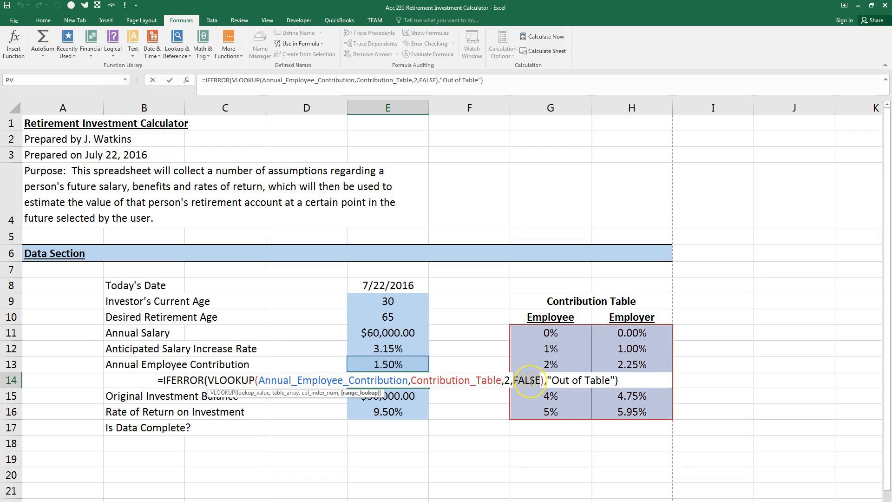
{"action": "type", "text": "t"}
{"action": "key", "text": "Tab"}
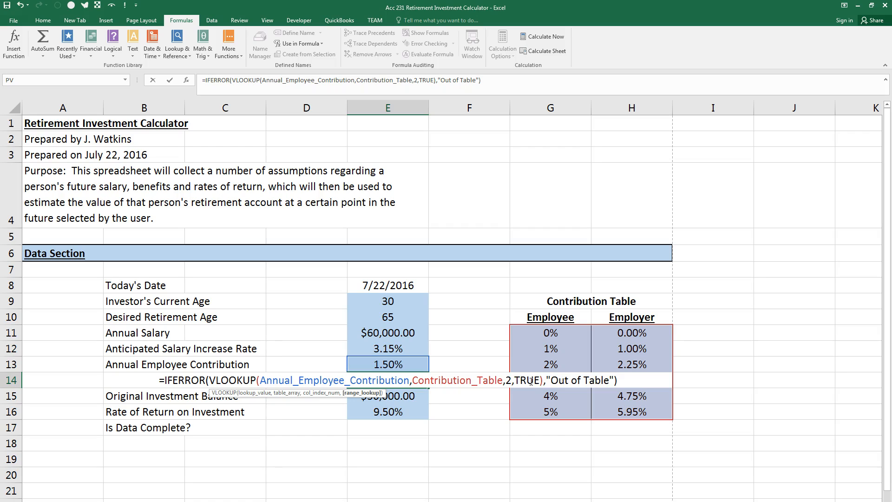
{"action": "key", "text": "Return"}
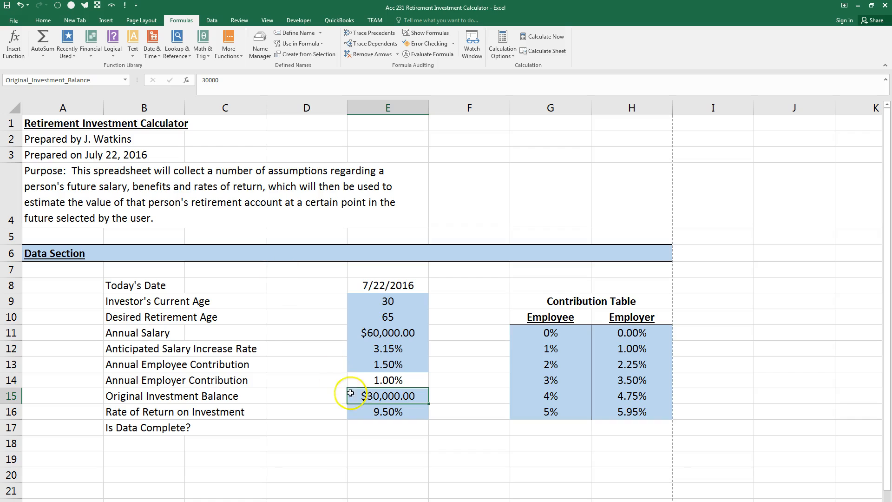
Test the approximate-match lookup by setting the Annual Employee Contribution in E13 to 4.75% and 7% in turn
{"action": "left_click", "coordinate": [376, 359]}
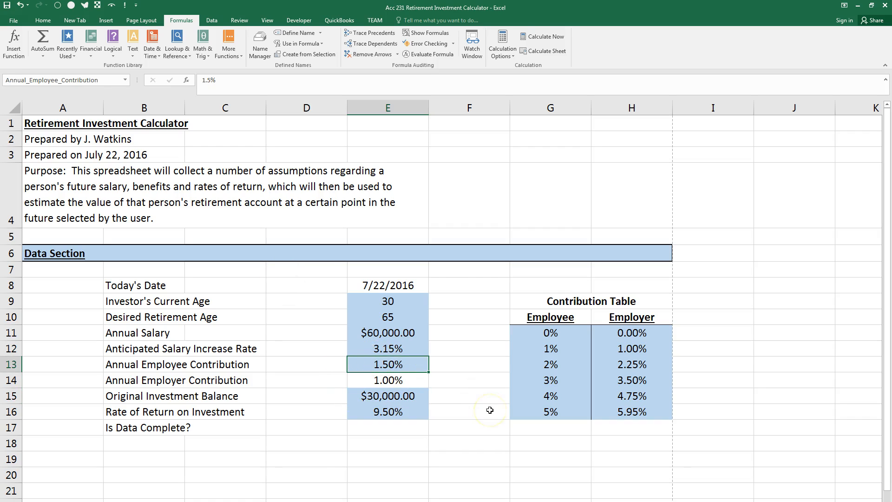
{"action": "type", "text": "4.75"}
{"action": "key", "text": "Return"}
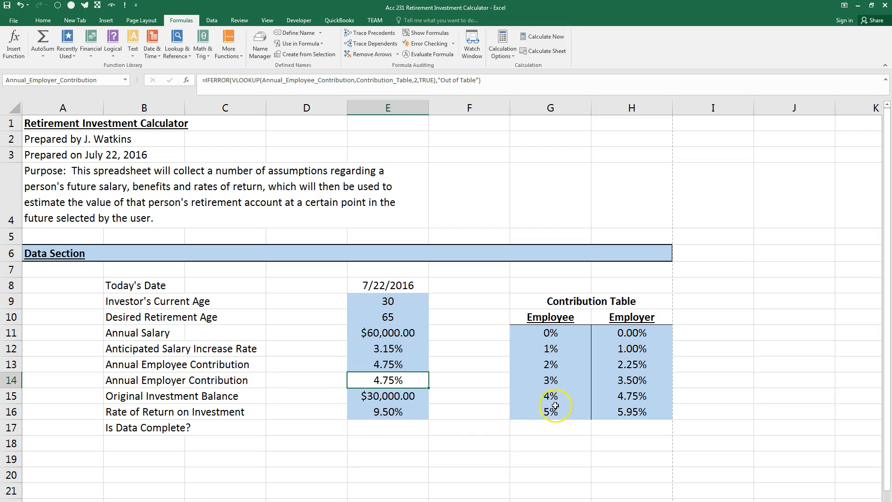
{"action": "left_click", "coordinate": [397, 368]}
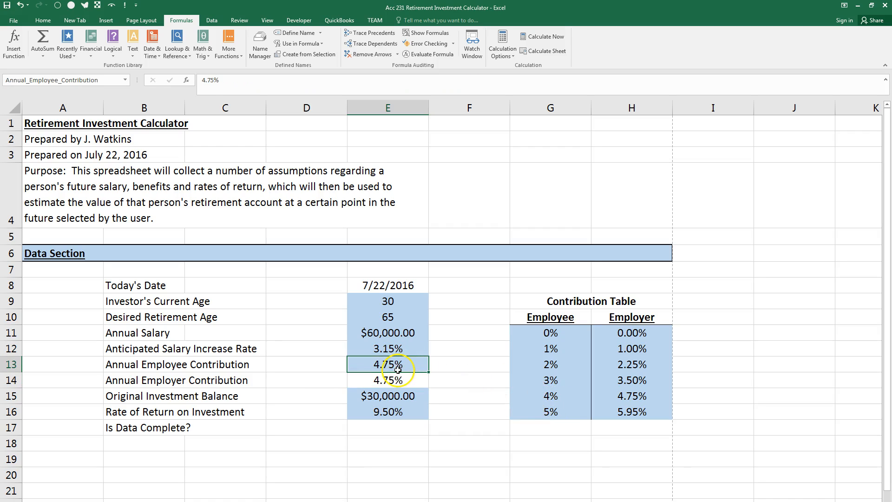
{"action": "type", "text": "7"}
{"action": "key", "text": "Return"}
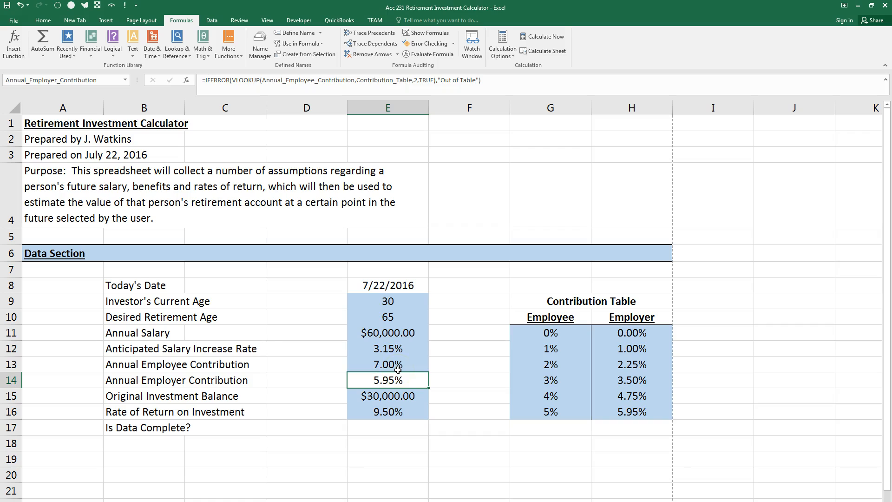
Start the Is Data Complete? formula in E17 with =IF(OR(Investor_s_Current_Age="",Desired_Retirement_Age=""
{"action": "left_click", "coordinate": [380, 429]}
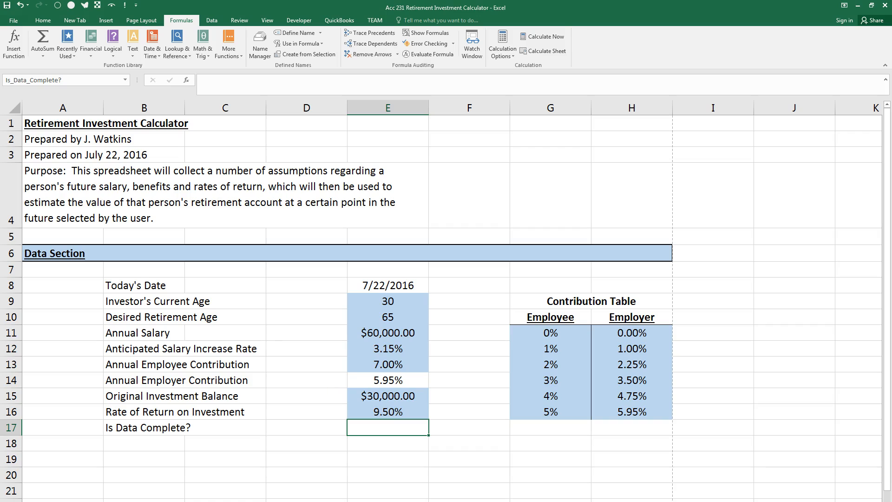
{"action": "type", "text": "="}
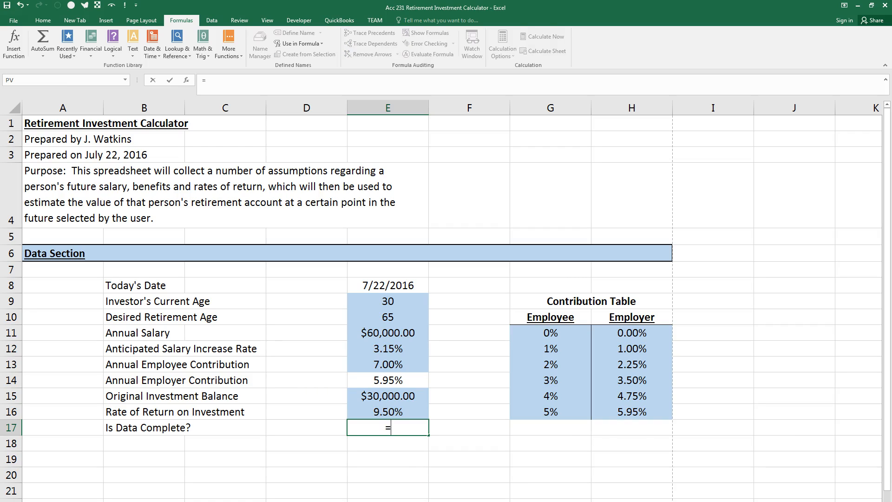
{"action": "type", "text": "IF"}
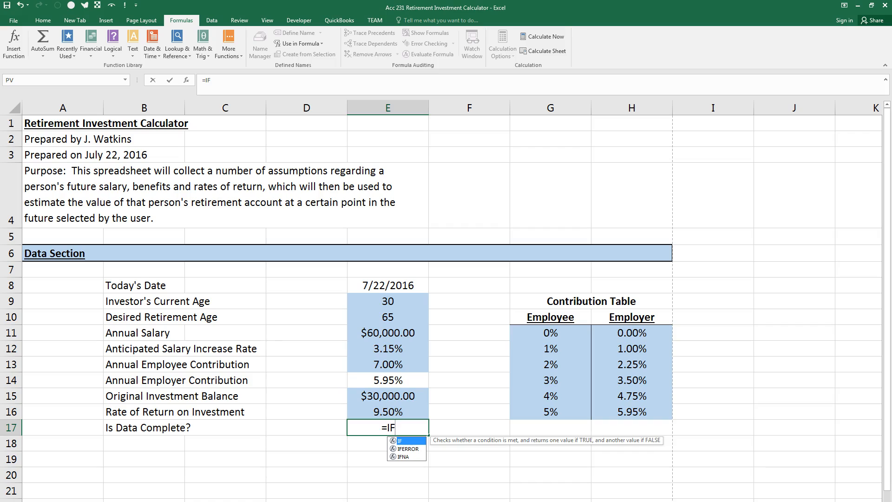
{"action": "type", "text": "("}
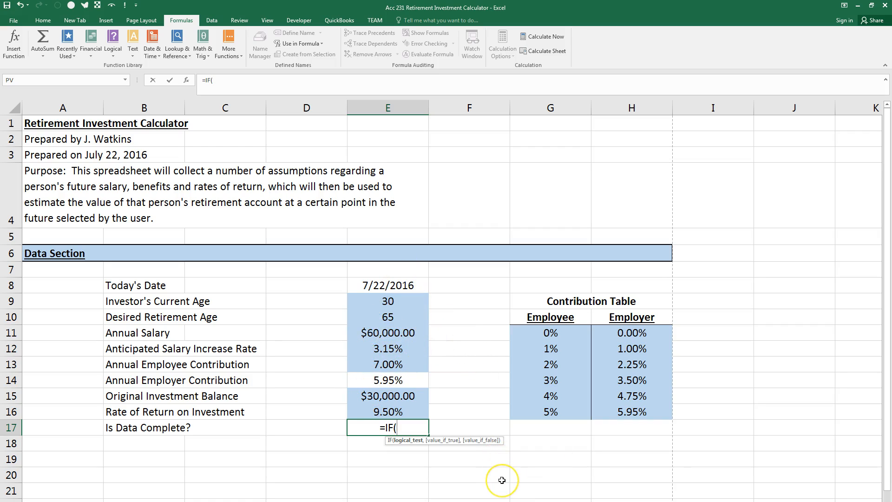
{"action": "type", "text": "OR("}
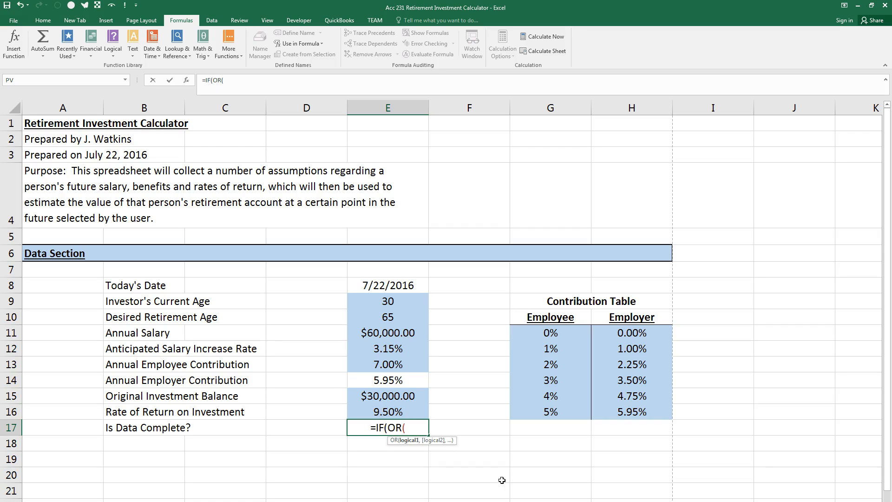
{"action": "left_click", "coordinate": [404, 300]}
{"action": "type", "text": "=\"\","}
{"action": "left_click", "coordinate": [398, 321]}
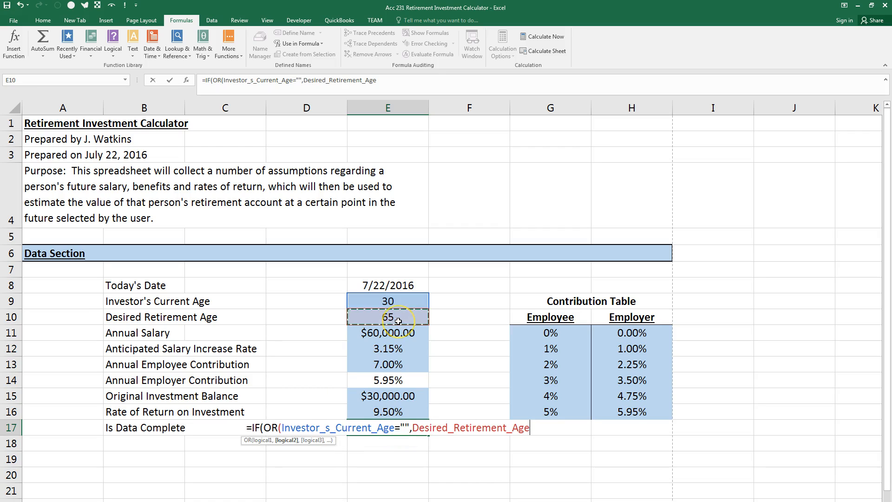
{"action": "type", "text": "=\"\""}
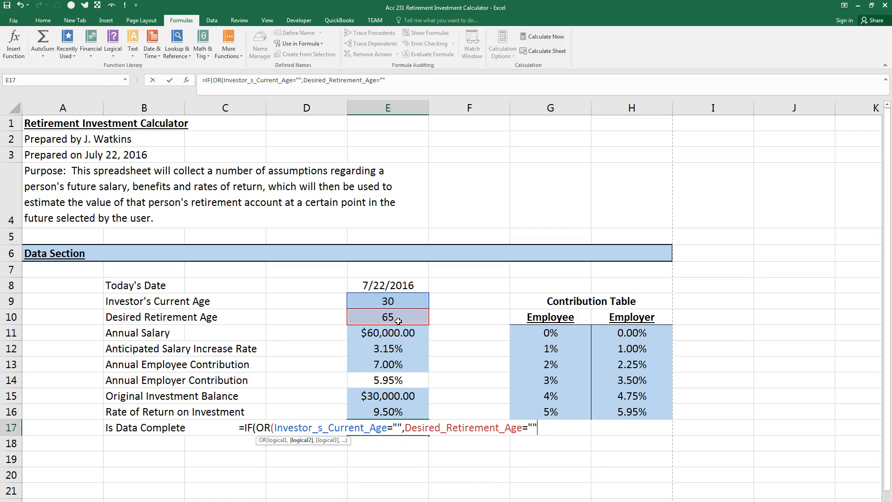
Extend the OR test in E17 with blank checks for Annual_Salary, Anticipated_Salary_Increase_Rate and Annual_Employee_Contribution
{"action": "type", "text": ","}
{"action": "left_click", "coordinate": [391, 330]}
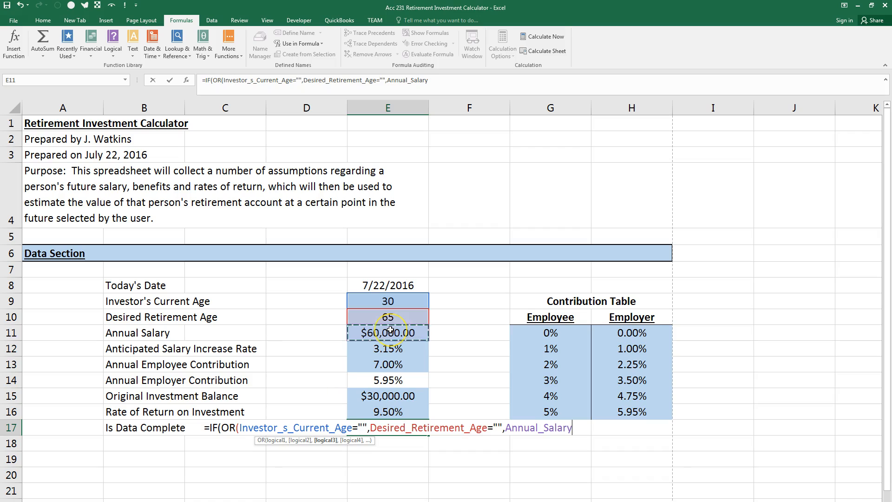
{"action": "type", "text": "=\"\","}
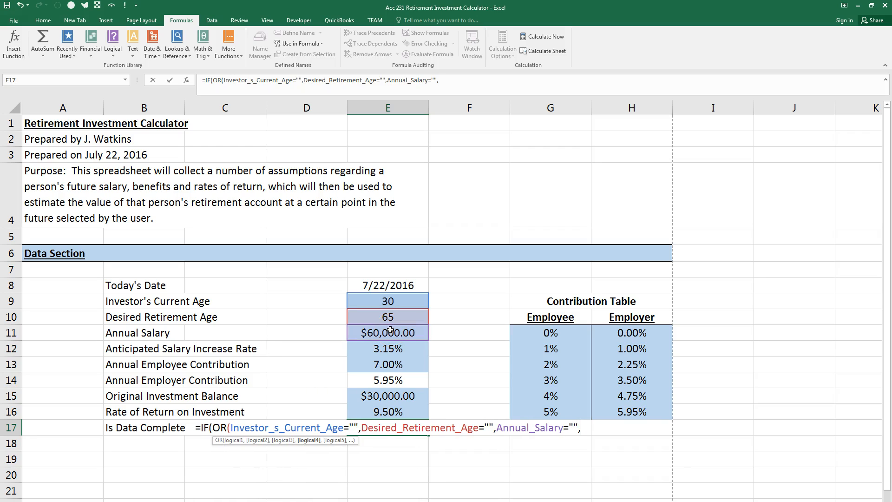
{"action": "left_click", "coordinate": [387, 353]}
{"action": "type", "text": "=\"\","}
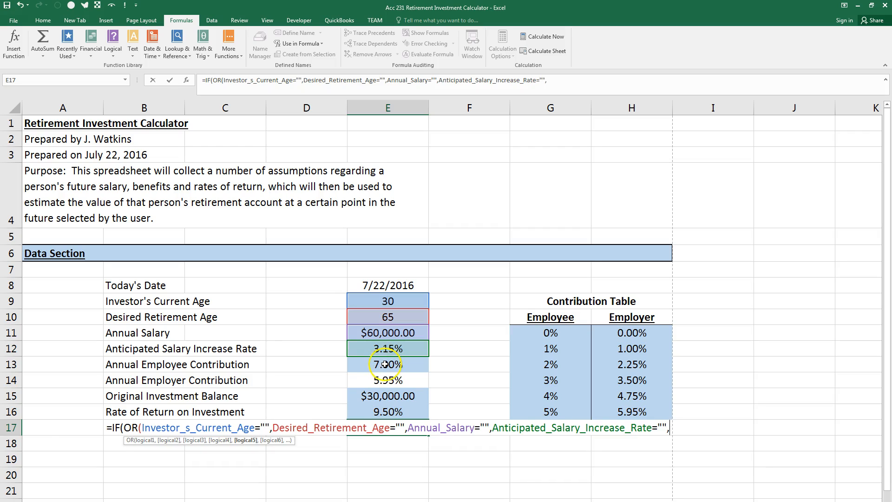
{"action": "left_click", "coordinate": [385, 365]}
{"action": "type", "text": "\"\","}
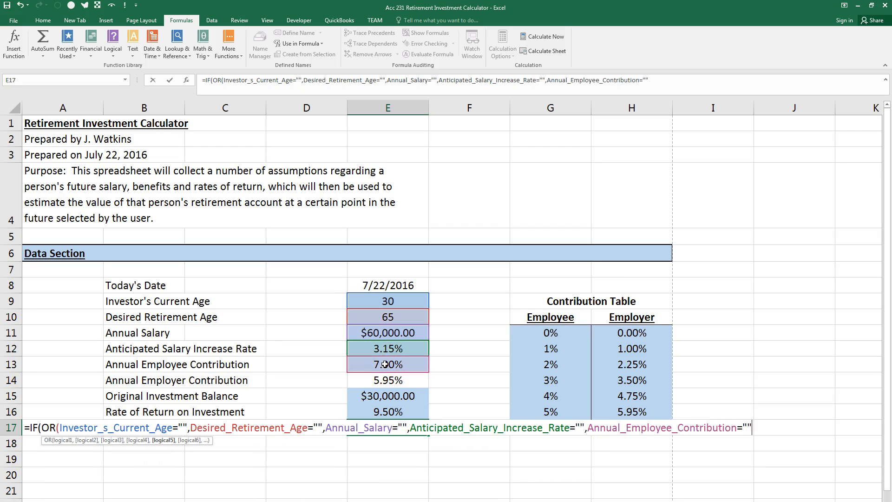
Add blank checks for Annual_Employer_Contribution, Original_Investment_Balance and Rate_of_Return_on_Investment to the E17 formula and close the OR function
{"action": "left_click", "coordinate": [381, 377]}
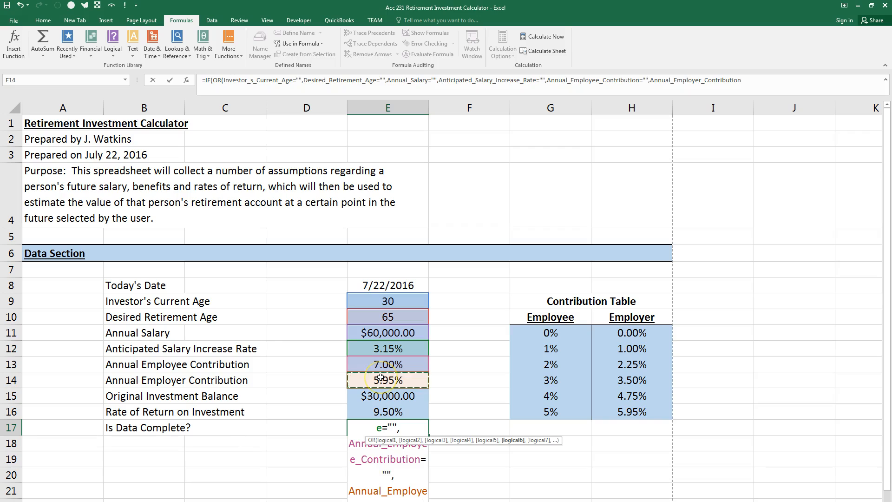
{"action": "type", "text": "=\"\""}
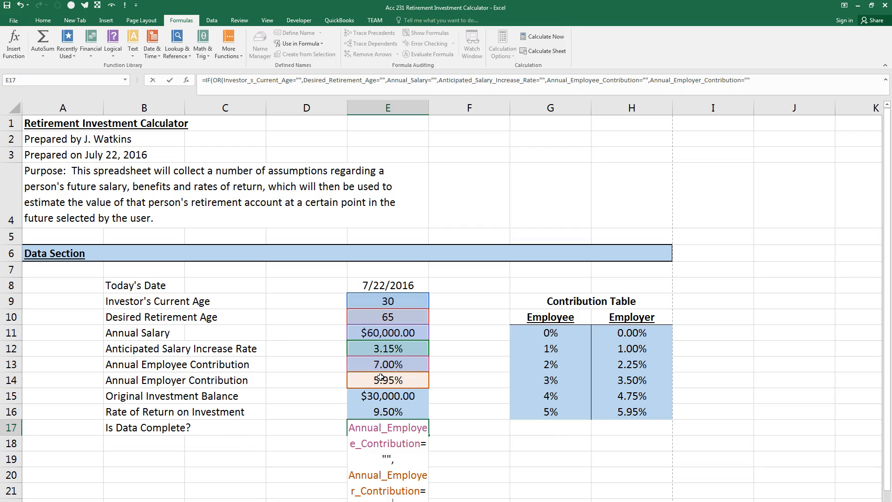
{"action": "type", "text": ","}
{"action": "left_click", "coordinate": [382, 396]}
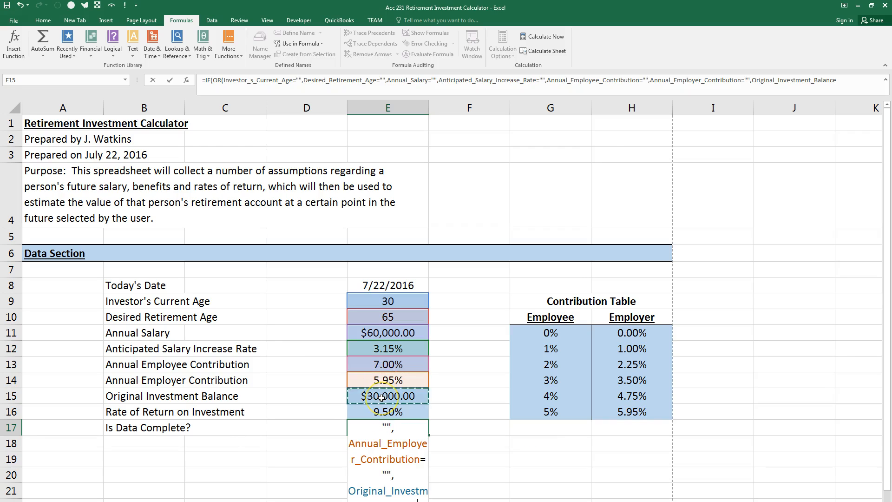
{"action": "type", "text": "=\"\","}
{"action": "left_click", "coordinate": [377, 411]}
{"action": "type", "text": "=\"\""}
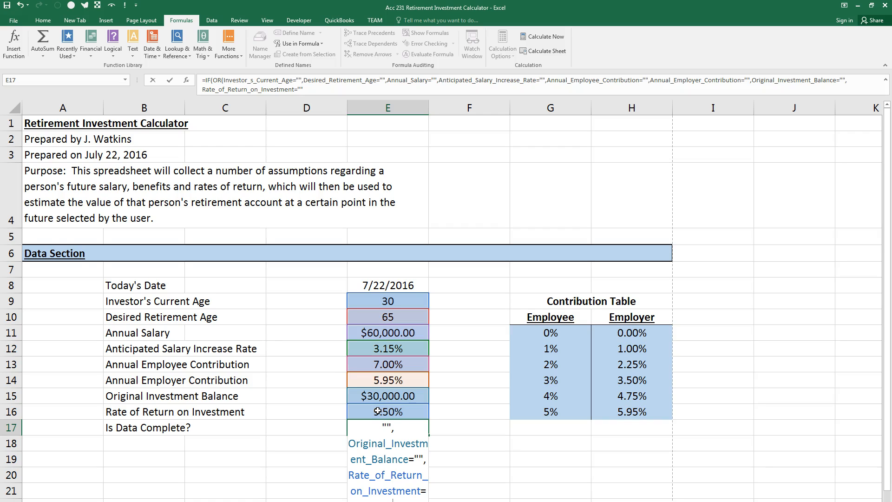
{"action": "scroll", "coordinate": [394, 437], "scroll_direction": "down", "scroll_amount": 2}
{"action": "scroll", "coordinate": [398, 436], "scroll_direction": "up", "scroll_amount": 1}
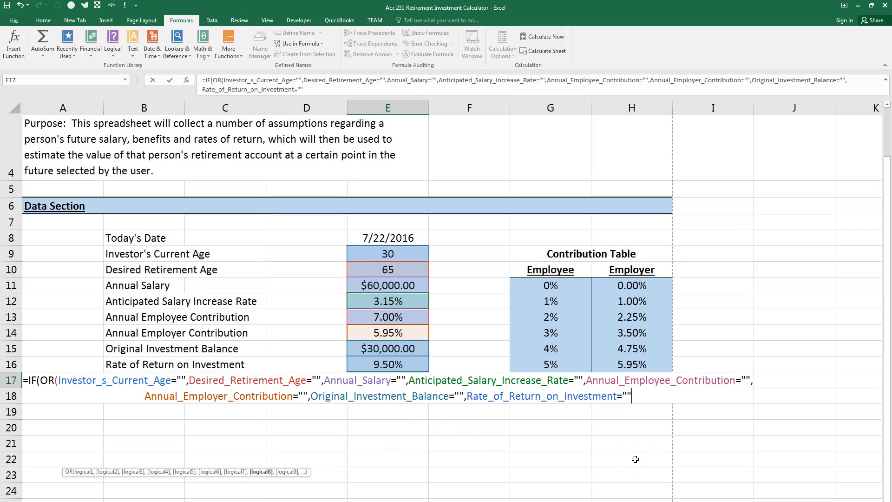
{"action": "type", "text": ")"}
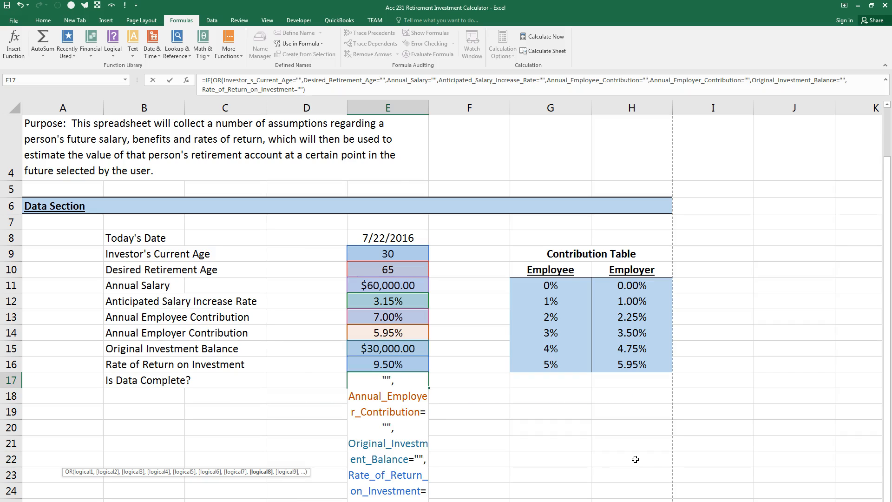
Enter FALSE as the value-if-true argument of the IF function in E17, followed by a comma
{"action": "scroll", "coordinate": [633, 453], "scroll_direction": "down", "scroll_amount": 2}
{"action": "scroll", "coordinate": [633, 450], "scroll_direction": "up", "scroll_amount": 2}
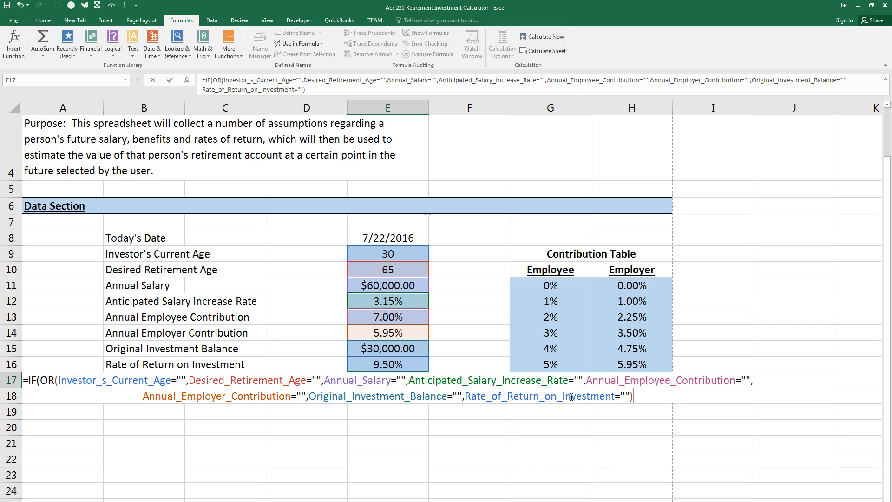
{"action": "type", "text": ","}
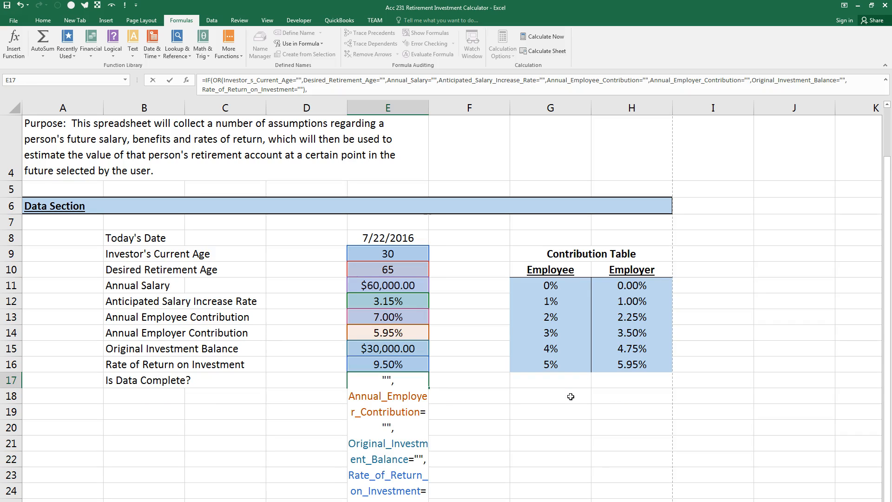
{"action": "type", "text": "FAL"}
{"action": "scroll", "coordinate": [486, 426], "scroll_direction": "down", "scroll_amount": 2}
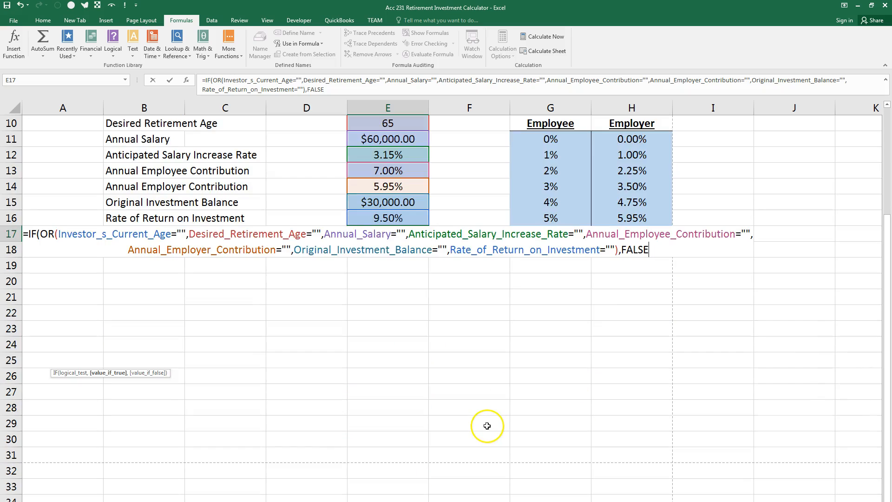
{"action": "scroll", "coordinate": [487, 425], "scroll_direction": "up", "scroll_amount": 1}
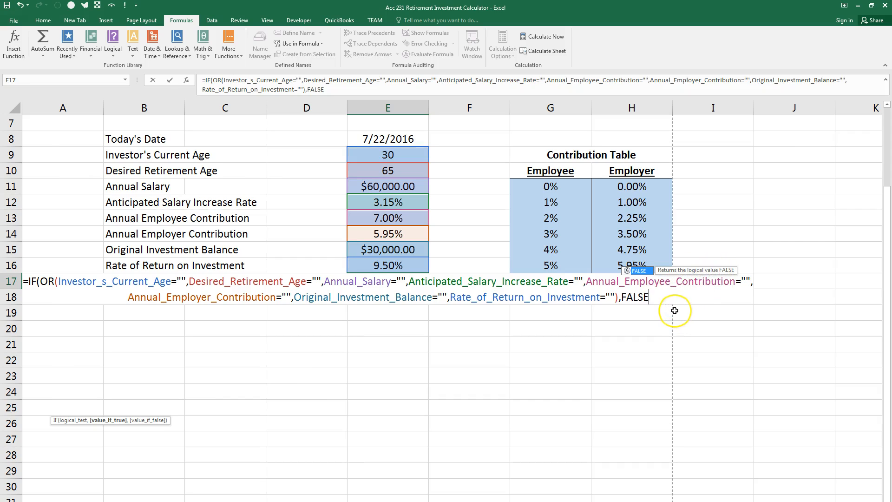
{"action": "type", "text": ","}
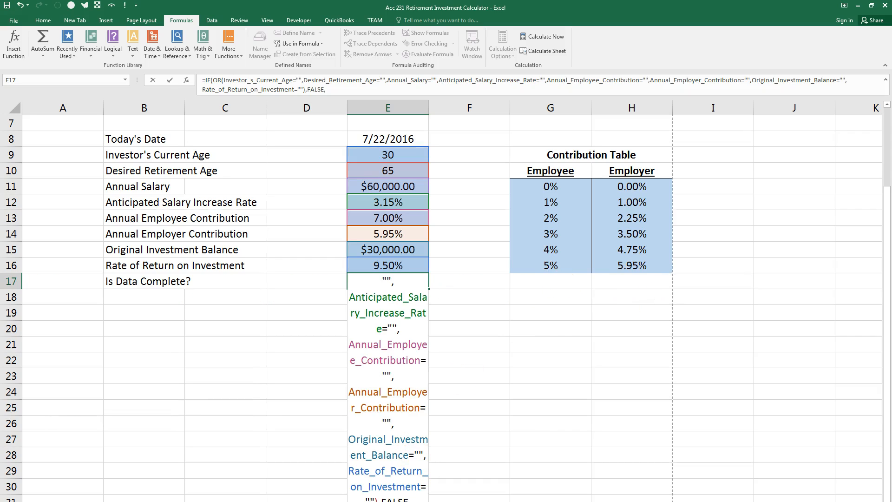
Review the logical test, value-if-true and value-if-false arguments of the E17 IF formula, ending at its value-if-false position
{"action": "left_click_drag", "start_coordinate": [452, 499], "coordinate": [521, 365]}
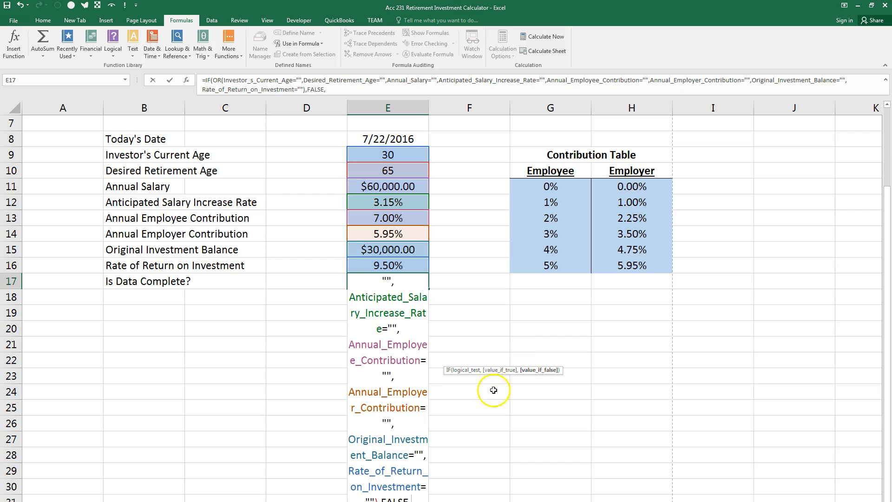
{"action": "left_click", "coordinate": [468, 372]}
{"action": "left_click", "coordinate": [502, 372]}
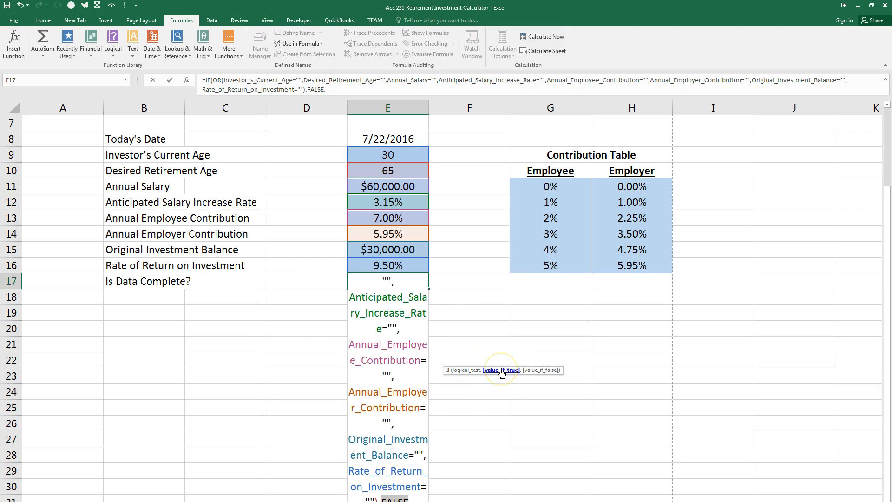
{"action": "left_click", "coordinate": [533, 372]}
{"action": "left_click", "coordinate": [576, 323]}
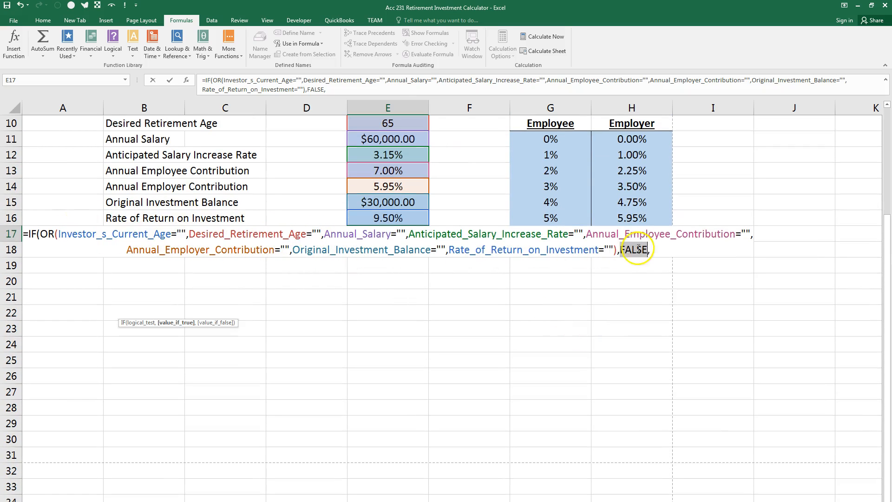
{"action": "left_click", "coordinate": [656, 249]}
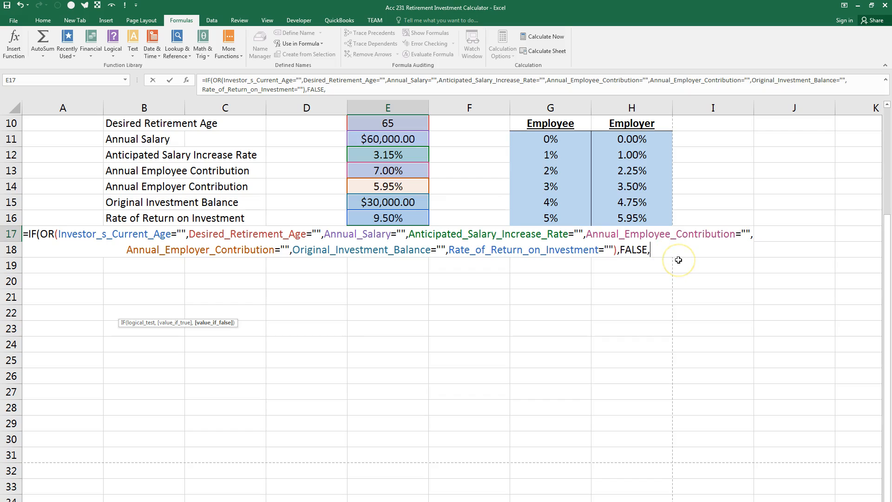
Enter TRUE as the value-if-false argument of the IF function in E17, close the function and commit the formula
{"action": "type", "text": "true"}
{"action": "key", "text": "BackSpace"}
{"action": "key", "text": "BackSpace"}
{"action": "key", "text": "BackSpace"}
{"action": "key", "text": "BackSpace"}
{"action": "type", "text": "TRUE"}
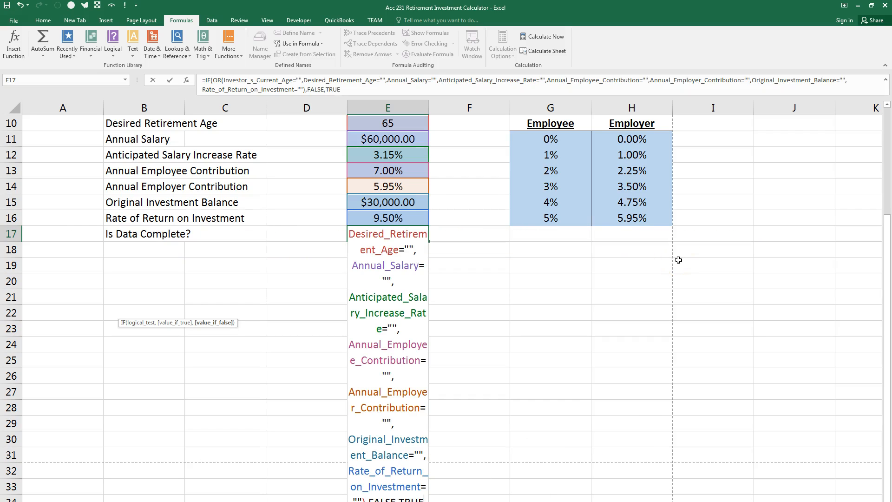
{"action": "scroll", "coordinate": [673, 306], "scroll_direction": "down", "scroll_amount": 2}
{"action": "scroll", "coordinate": [664, 322], "scroll_direction": "up", "scroll_amount": 2}
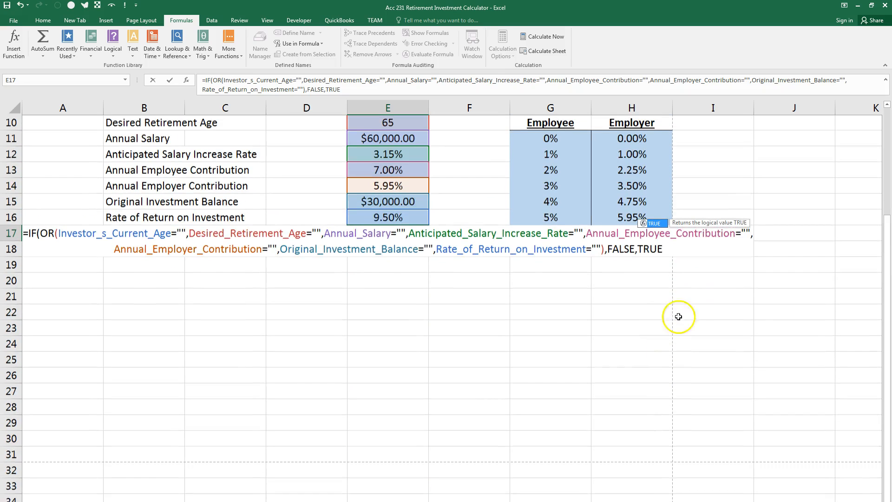
{"action": "type", "text": ")"}
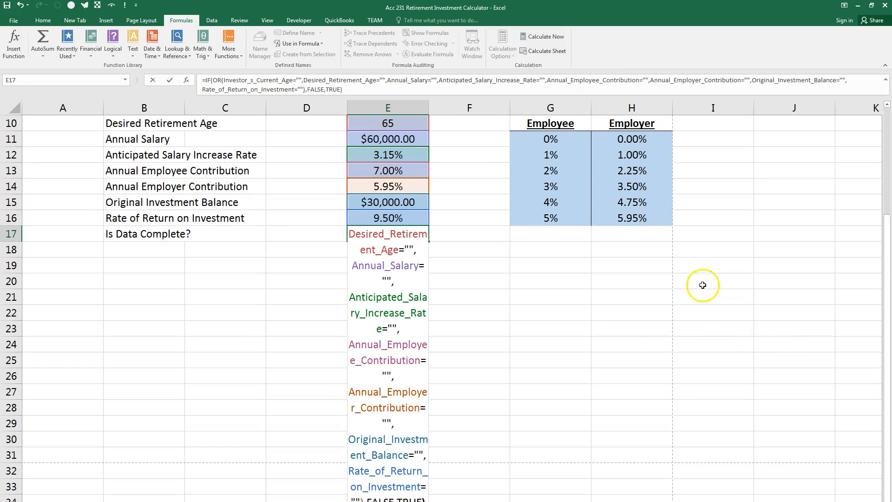
{"action": "scroll", "coordinate": [641, 323], "scroll_direction": "down", "scroll_amount": 2}
{"action": "scroll", "coordinate": [641, 323], "scroll_direction": "up", "scroll_amount": 1}
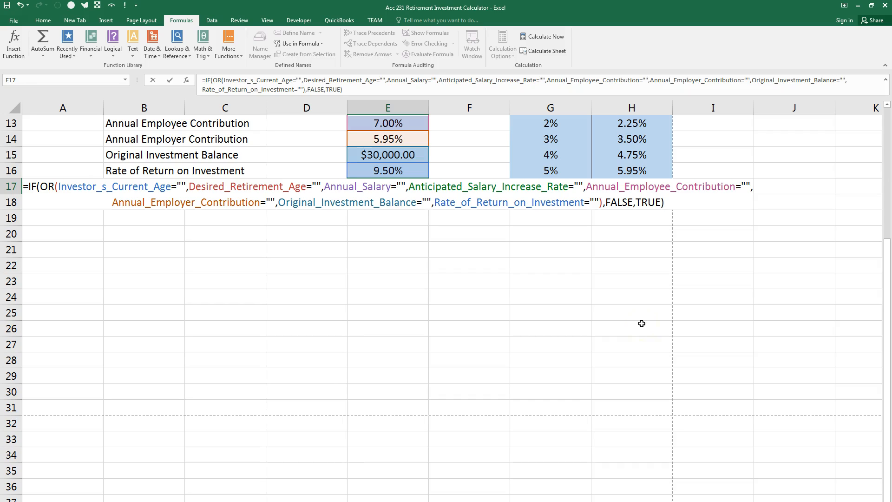
{"action": "scroll", "coordinate": [572, 285], "scroll_direction": "up", "scroll_amount": 2}
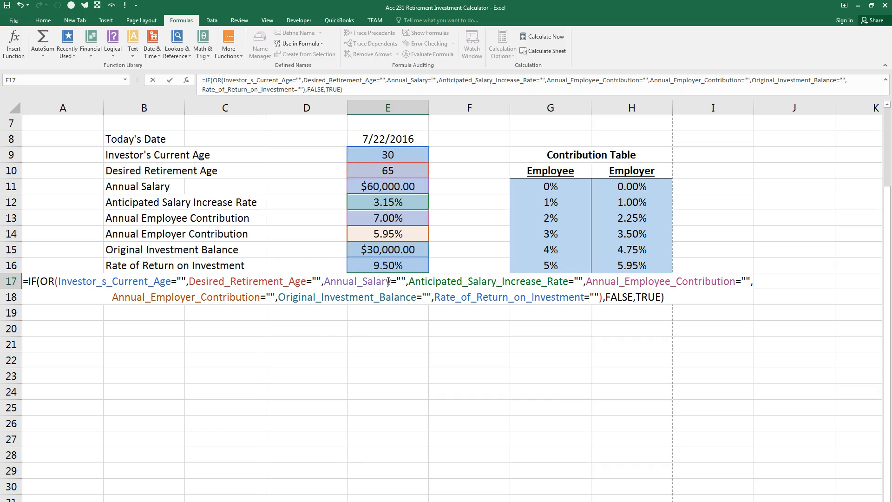
{"action": "key", "text": "Return"}
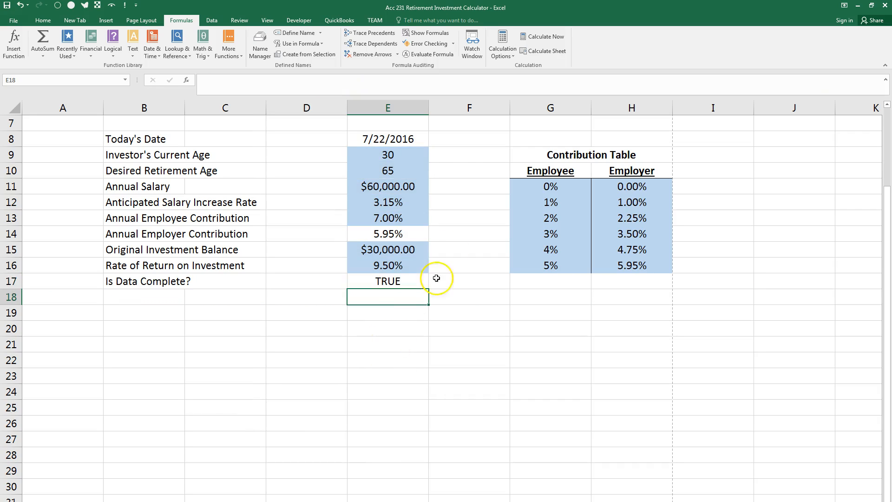
Test the data-completeness check by clearing the investor's current age in E9, and undo the deletion
{"action": "left_click", "coordinate": [390, 155]}
{"action": "key", "text": "BackSpace"}
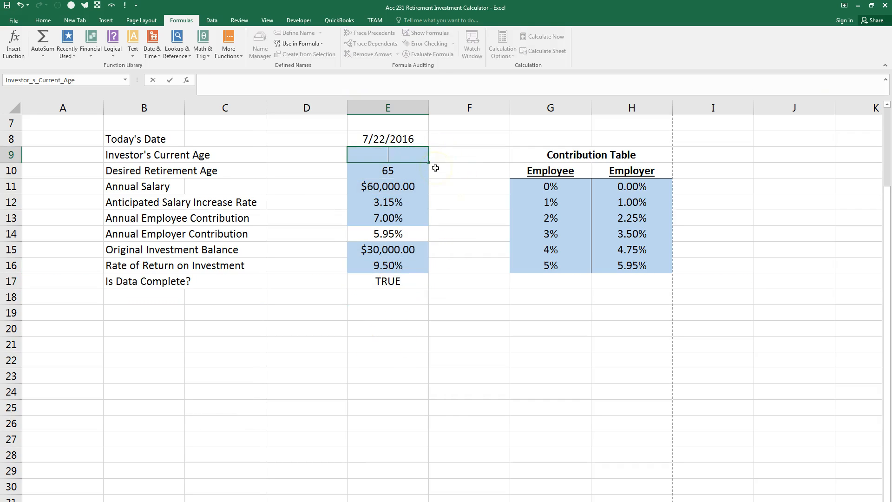
{"action": "key", "text": "Return"}
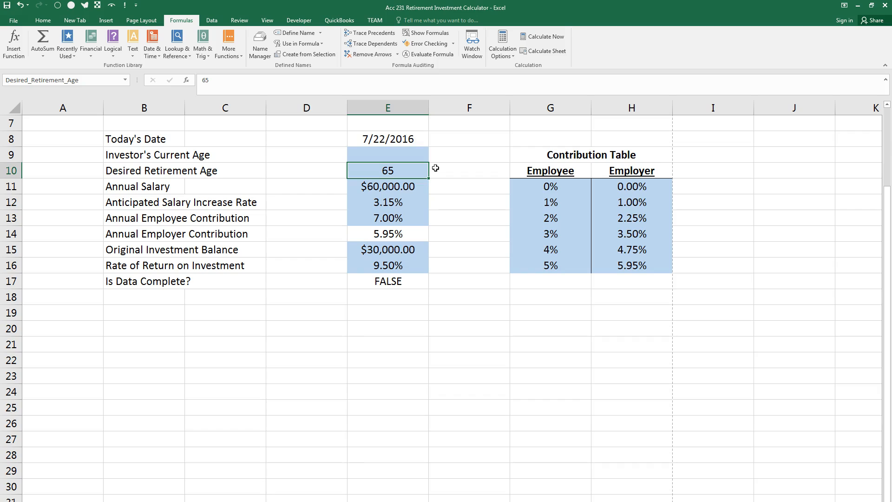
{"action": "left_click", "coordinate": [20, 5]}
Test the data-completeness check by clearing the Rate of Return on Investment in E16, and undo the deletion
{"action": "left_click", "coordinate": [373, 263]}
{"action": "key", "text": "BackSpace"}
{"action": "key", "text": "Return"}
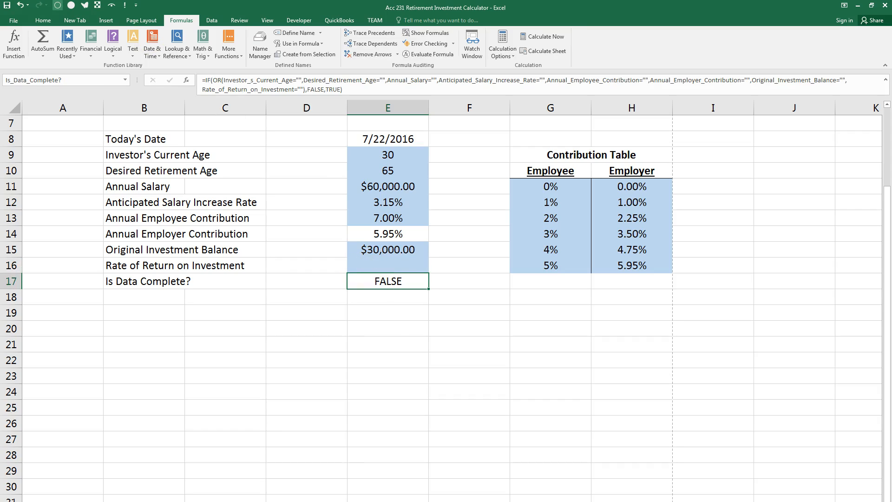
{"action": "left_click", "coordinate": [19, 6]}
Review the Is Data Complete? formula in E17 in edit mode and leave it without changes
{"action": "left_click", "coordinate": [364, 284]}
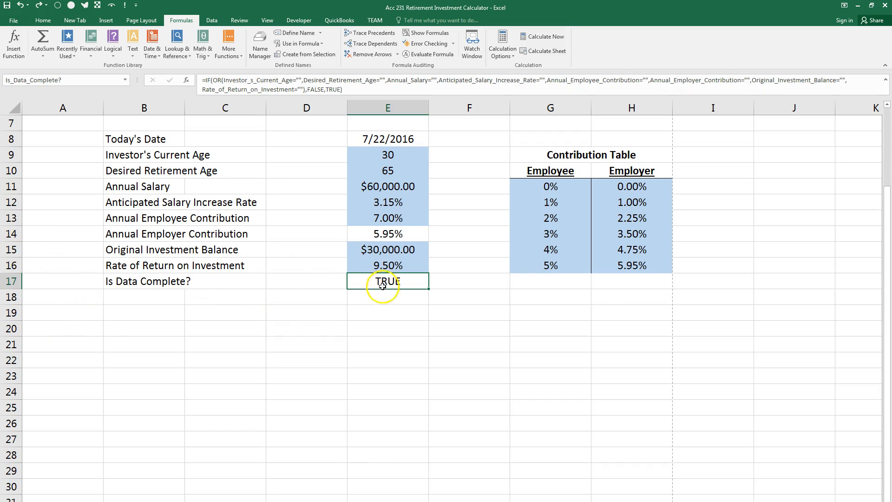
{"action": "double_click", "coordinate": [427, 287]}
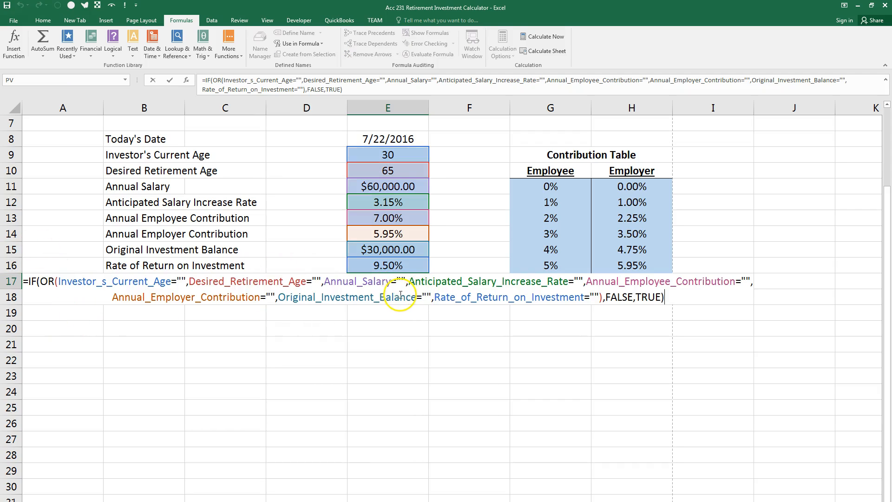
{"action": "key", "text": "Escape"}
Enter the heading "Summary Answer Section" in cell A19
{"action": "left_click", "coordinate": [81, 312]}
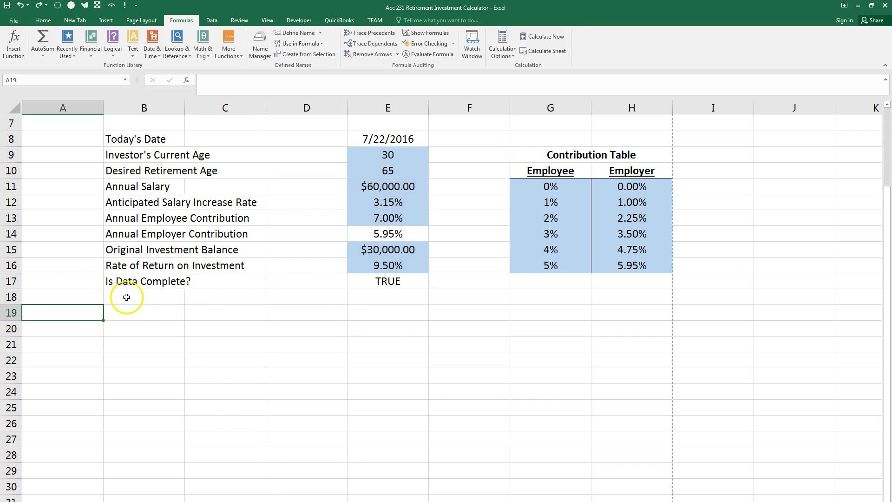
{"action": "type", "text": "sUMM"}
{"action": "key", "text": "BackSpace"}
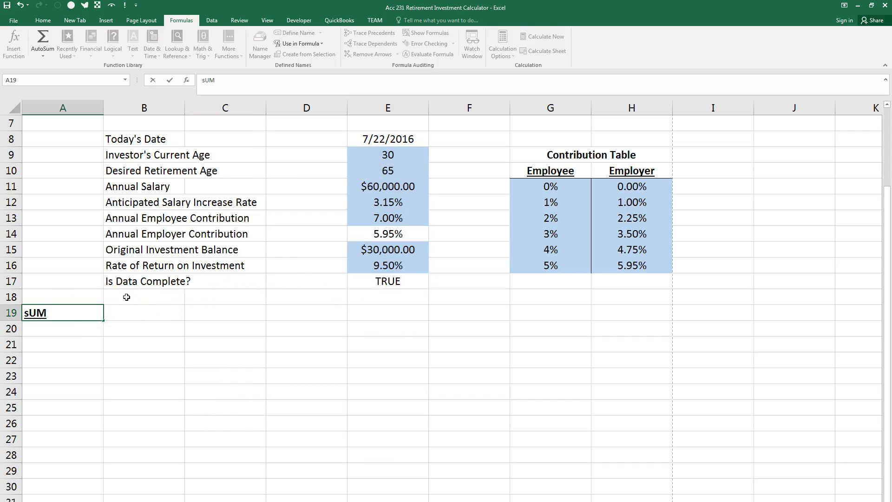
{"action": "key", "text": "BackSpace"}
{"action": "key", "text": "BackSpace"}
{"action": "key", "text": "BackSpace"}
{"action": "type", "text": "Summ"}
{"action": "key", "text": "BackSpace"}
{"action": "key", "text": "BackSpace"}
{"action": "type", "text": "mmary Ans"}
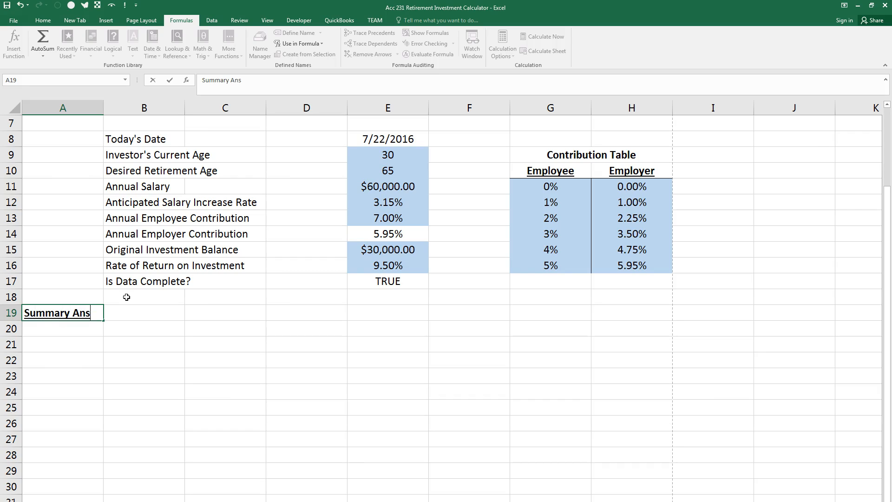
{"action": "type", "text": "wer Section"}
{"action": "key", "text": "Return"}
Format the Summary Answer Section row, A19:H19, with a light green fill and an outside border
{"action": "key", "text": "Up"}
{"action": "key", "text": "shift+Right"}
{"action": "key", "text": "shift+Right"}
{"action": "key", "text": "shift+Right"}
{"action": "key", "text": "shift+Right"}
{"action": "key", "text": "shift+Right"}
{"action": "key", "text": "shift+Right"}
{"action": "key", "text": "shift+Right"}
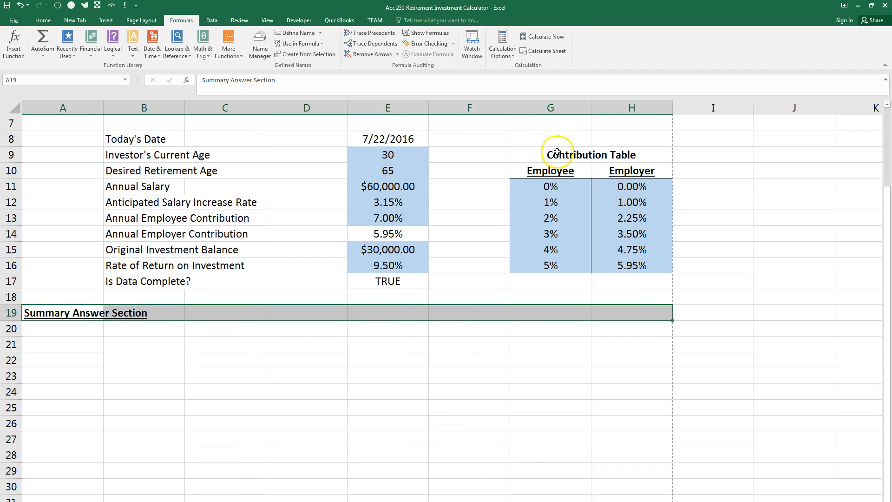
{"action": "left_click", "coordinate": [54, 20]}
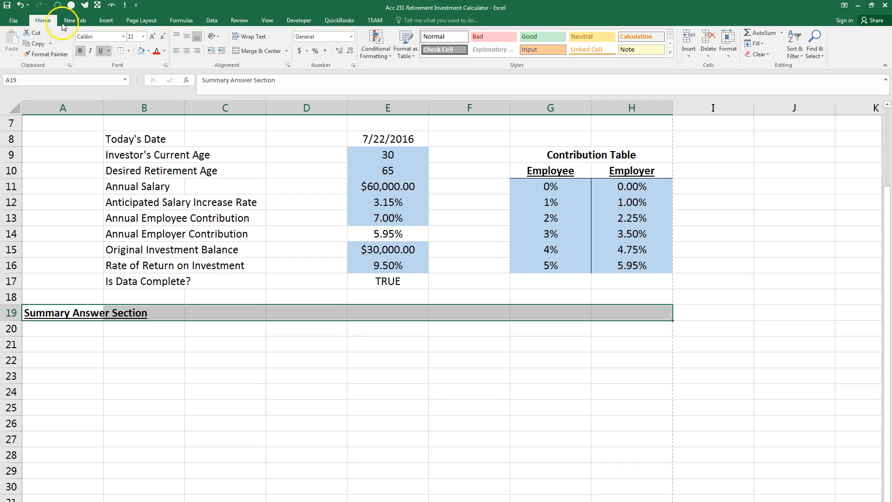
{"action": "left_click", "coordinate": [148, 51]}
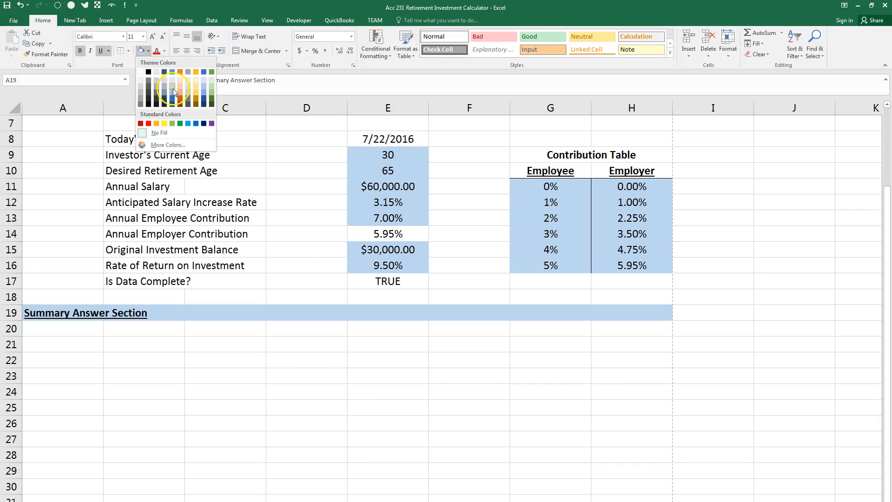
{"action": "left_click", "coordinate": [215, 87]}
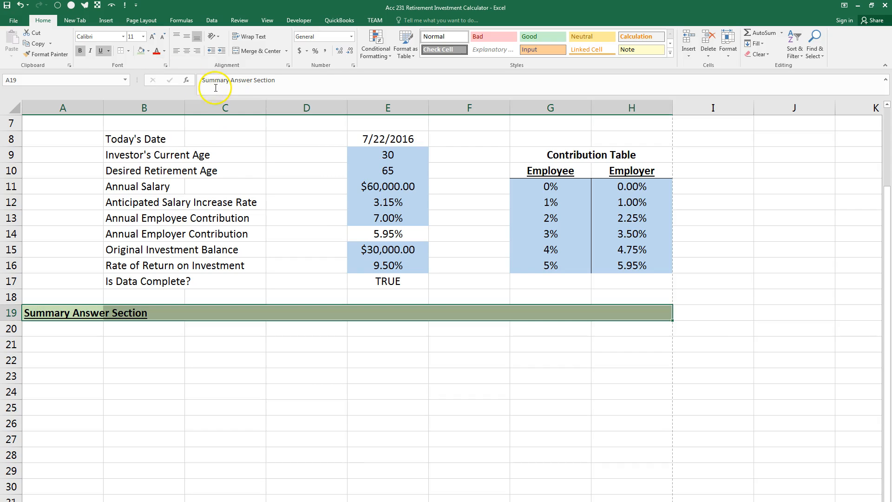
{"action": "left_click", "coordinate": [129, 55]}
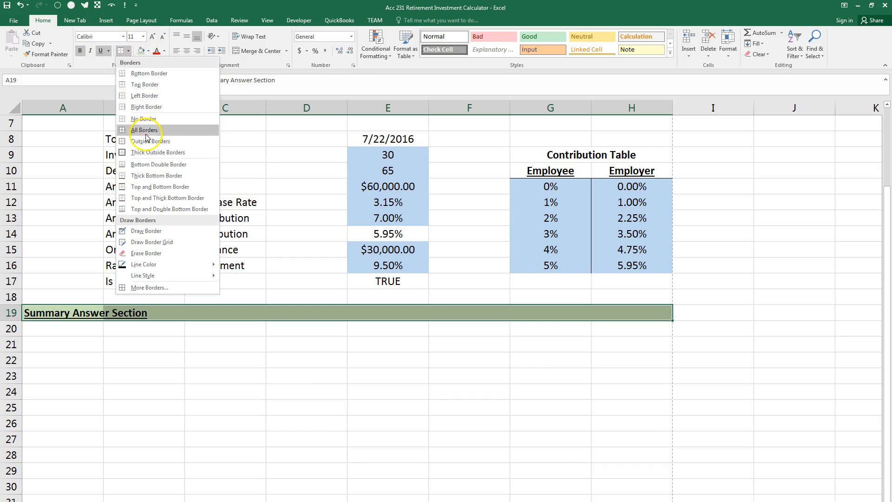
{"action": "left_click", "coordinate": [134, 165]}
Start an IF formula in B21 and consult requirement 4 in the Word exam document for the retirement message wording
{"action": "left_click", "coordinate": [125, 346]}
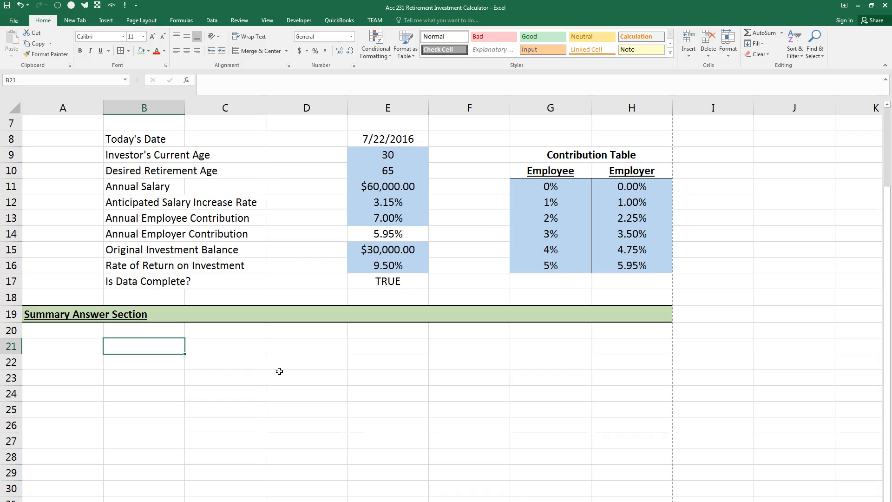
{"action": "type", "text": "=IF("}
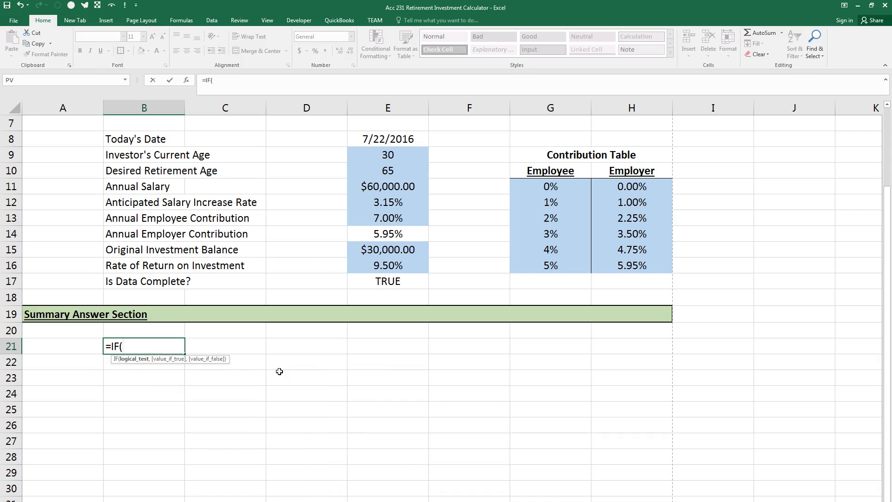
{"action": "left_click_drag", "start_coordinate": [891, 26], "coordinate": [687, 44]}
{"action": "scroll", "coordinate": [729, 184], "scroll_direction": "down", "scroll_amount": 10}
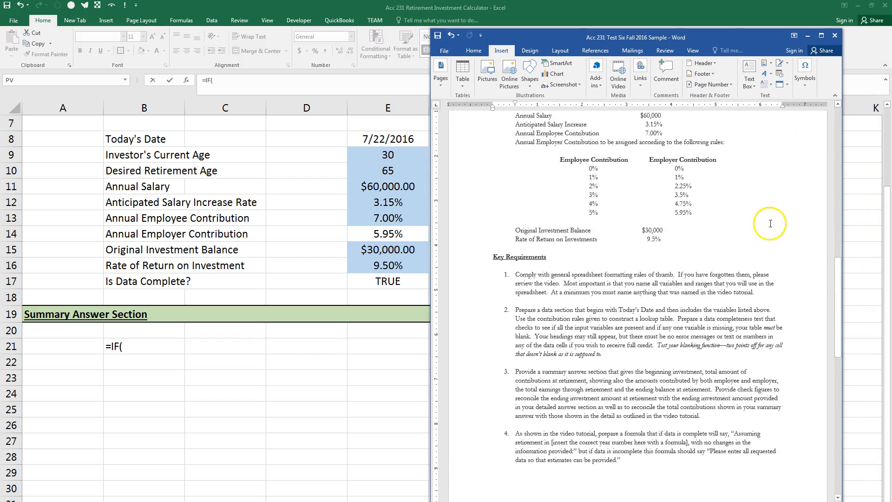
{"action": "scroll", "coordinate": [719, 251], "scroll_direction": "down", "scroll_amount": 1}
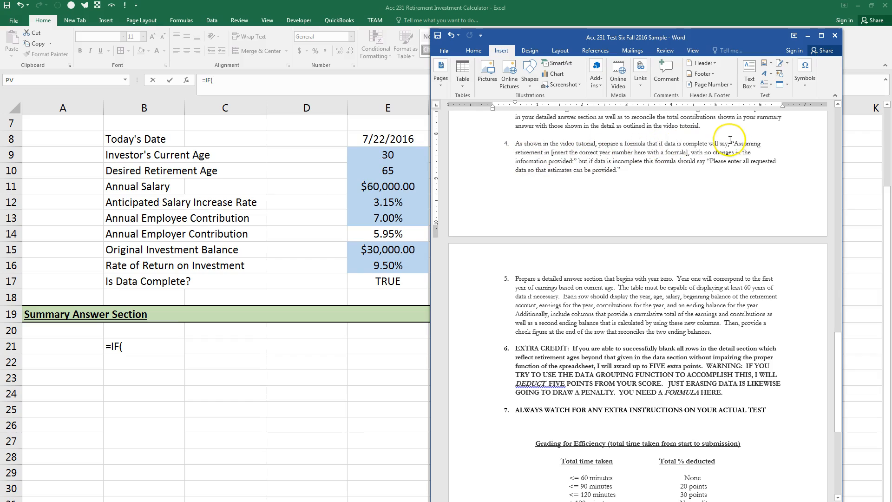
{"action": "left_click_drag", "start_coordinate": [728, 143], "coordinate": [731, 174]}
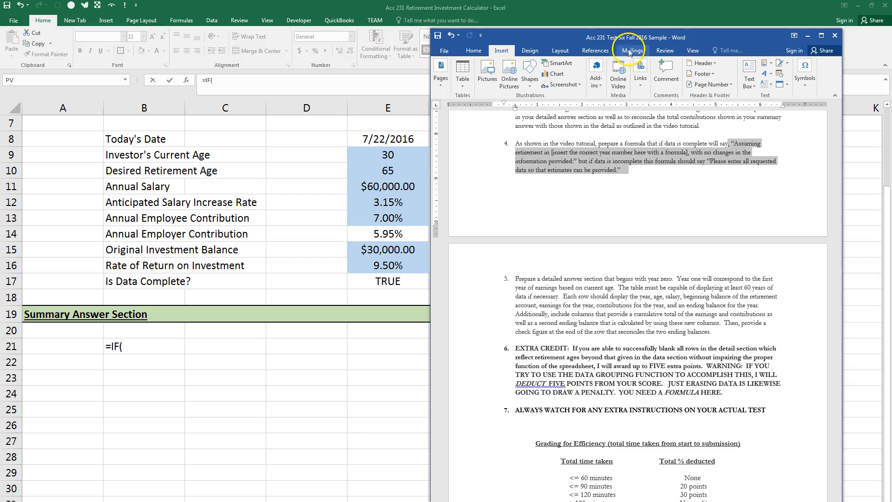
{"action": "left_click_drag", "start_coordinate": [622, 34], "coordinate": [891, 7]}
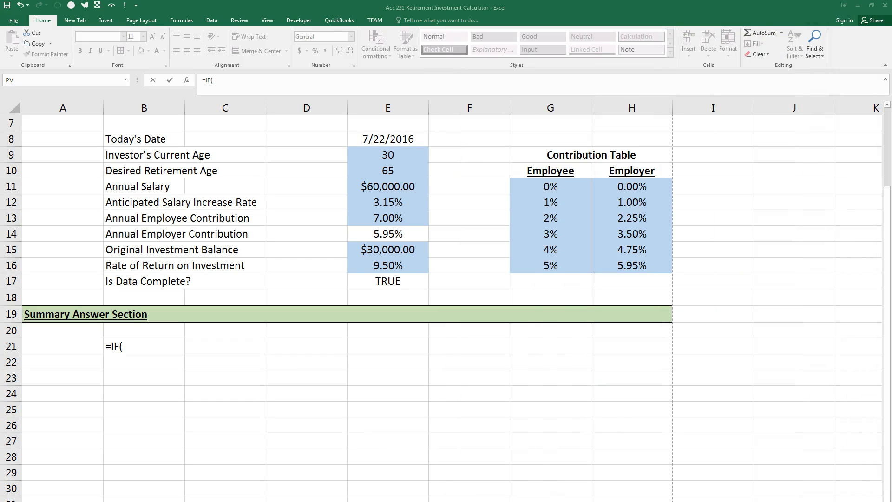
Back in the Excel workbook, use Is_Data_Complete? as B21's logical test and begin value-if-true with "Assuming Retirement in "& followed by the YEAR function
{"action": "left_click", "coordinate": [133, 351]}
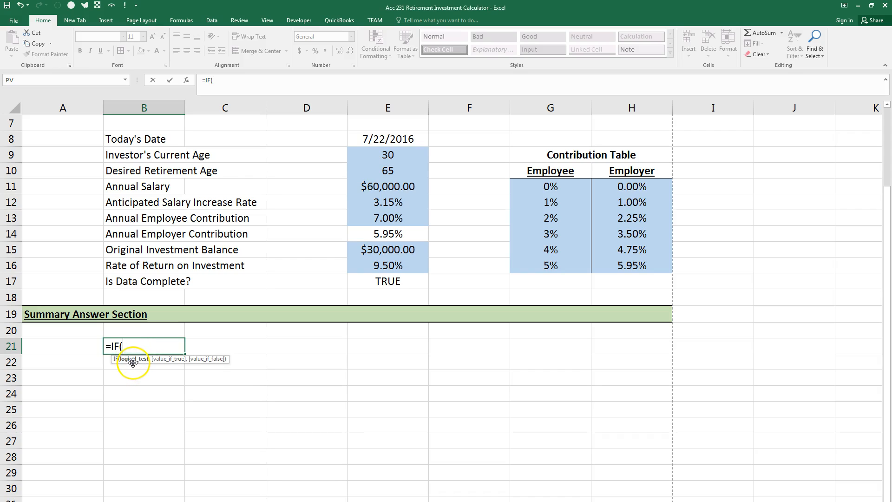
{"action": "left_click", "coordinate": [388, 281]}
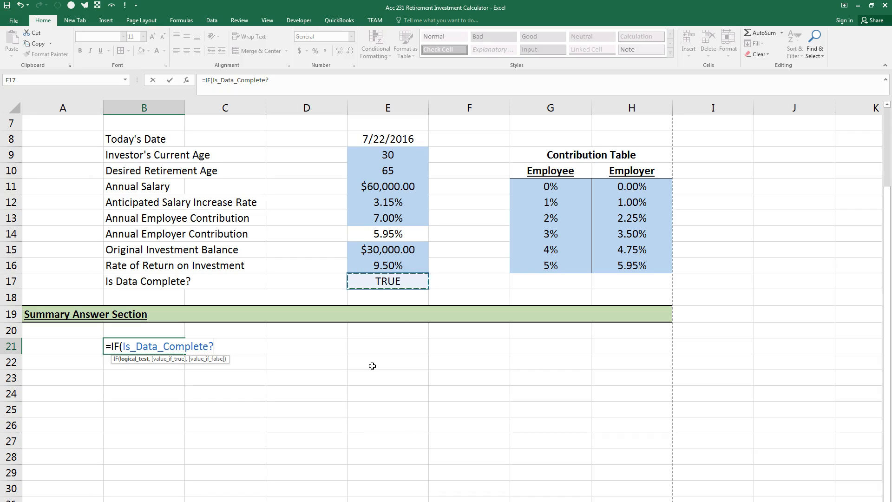
{"action": "type", "text": ","}
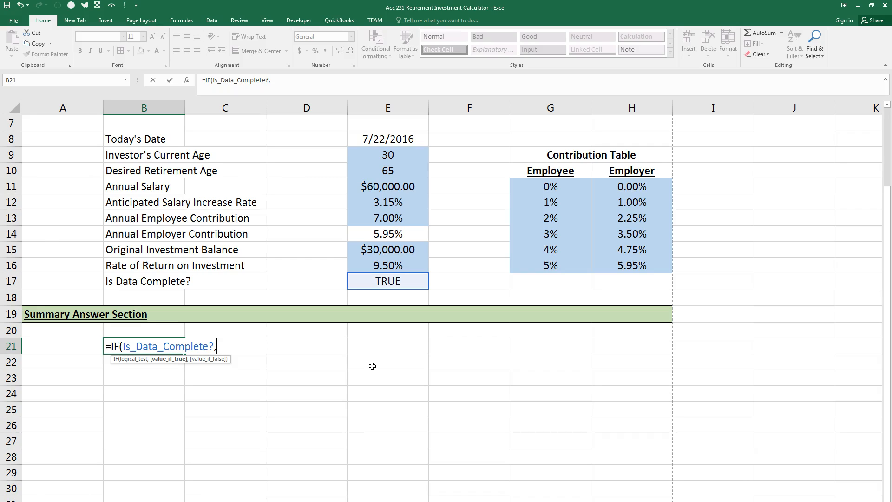
{"action": "type", "text": "\"Assuming Retirement in \"&"}
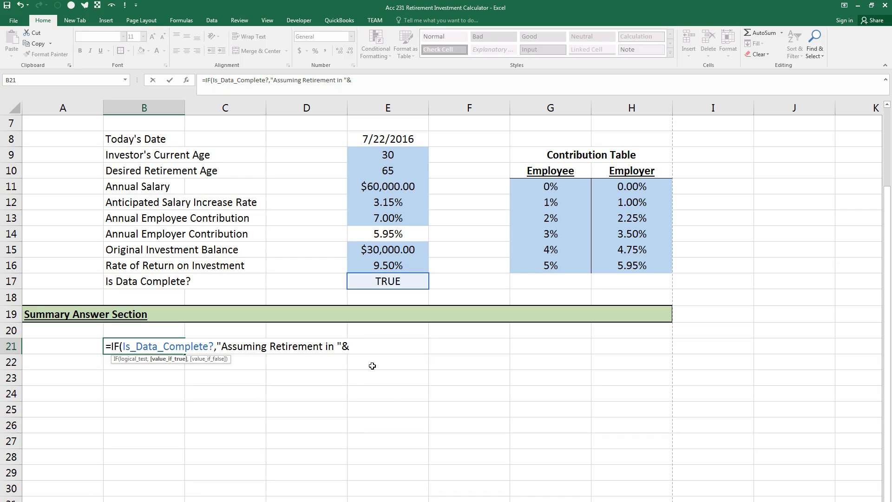
{"action": "type", "text": "YEAR"}
{"action": "double_click", "coordinate": [373, 368]}
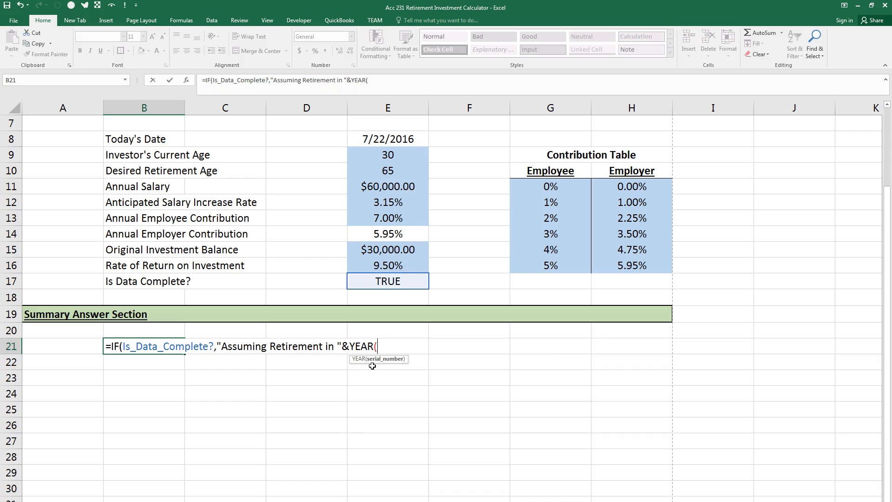
{"action": "left_click", "coordinate": [395, 137]}
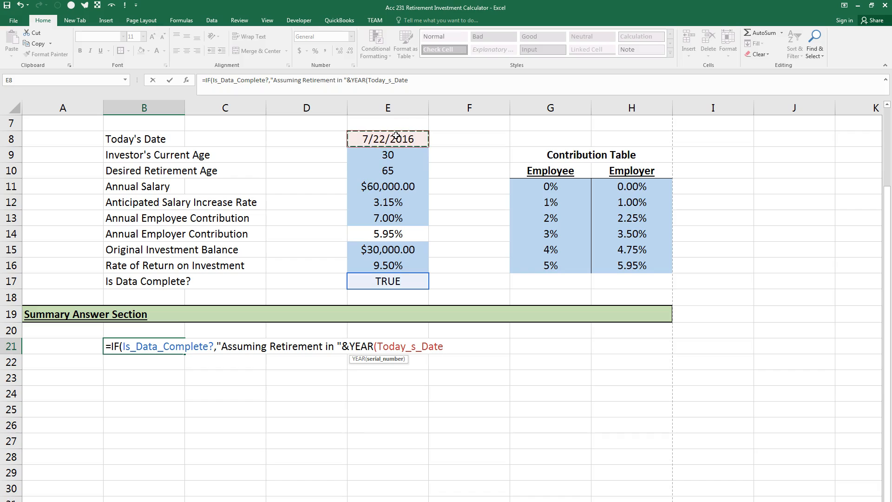
{"action": "key", "text": "BackSpace"}
{"action": "key", "text": "BackSpace"}
{"action": "key", "text": "BackSpace"}
{"action": "key", "text": "BackSpace"}
{"action": "key", "text": "BackSpace"}
{"action": "key", "text": "BackSpace"}
{"action": "key", "text": "BackSpace"}
{"action": "key", "text": "BackSpace"}
{"action": "key", "text": "BackSpace"}
{"action": "key", "text": "BackSpace"}
{"action": "key", "text": "BackSpace"}
{"action": "key", "text": "BackSpace"}
{"action": "key", "text": "BackSpace"}
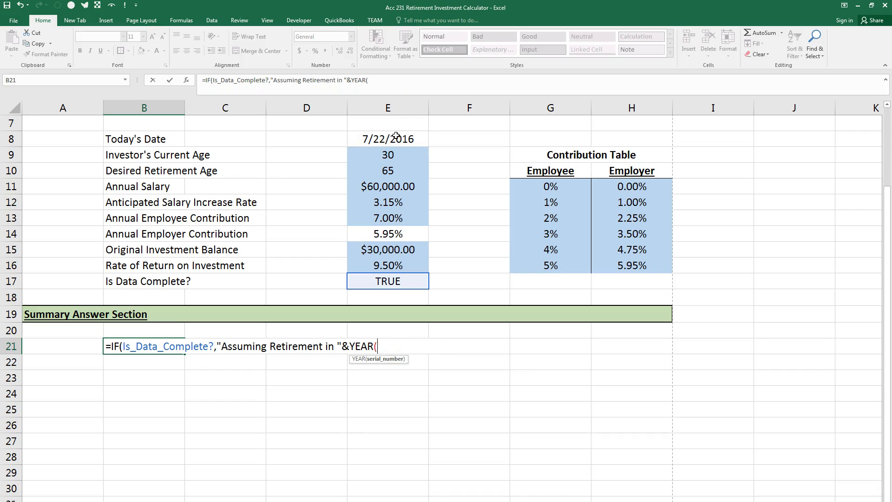
Supply TODAY() as the argument of YEAR in B21, close the IF function and commit the formula
{"action": "type", "text": "(tod"}
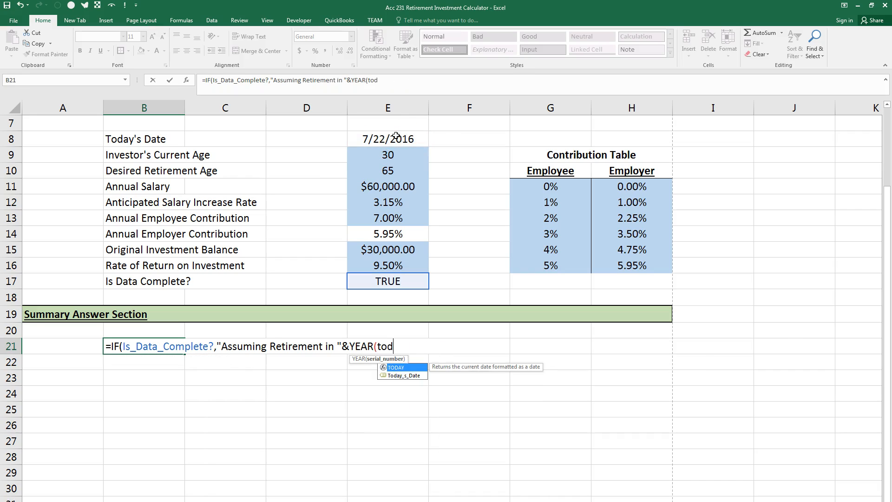
{"action": "type", "text": "ay())"}
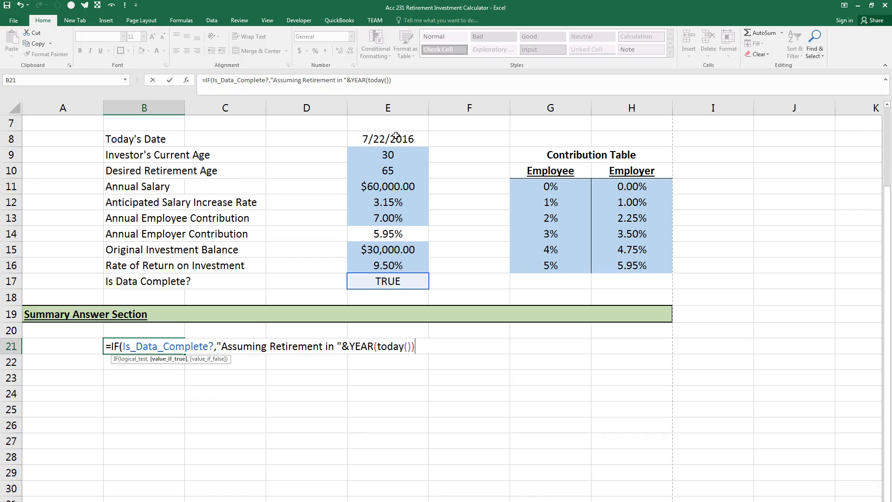
{"action": "type", "text": ")"}
{"action": "key", "text": "Return"}
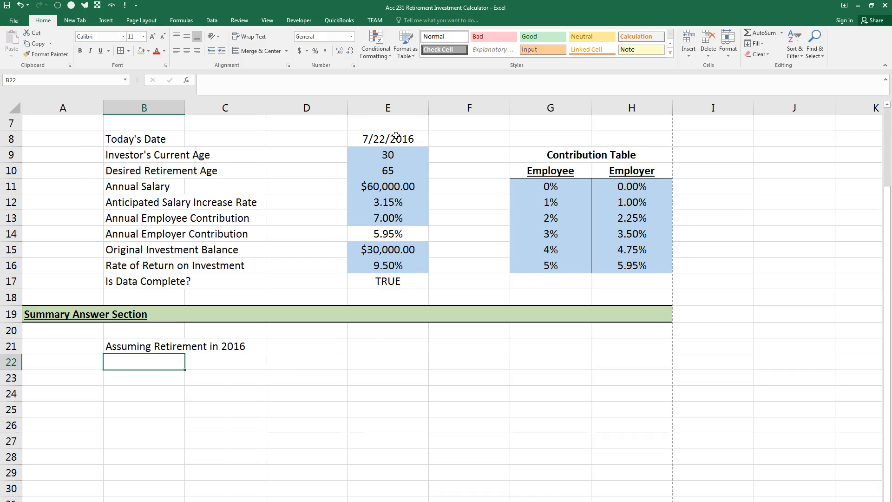
Extend B21's value-if-true so the year adds (Desired_Retirement_Age-Investor_s_Current_Age) to YEAR(TODAY()), and commit the formula
{"action": "key", "text": "Up"}
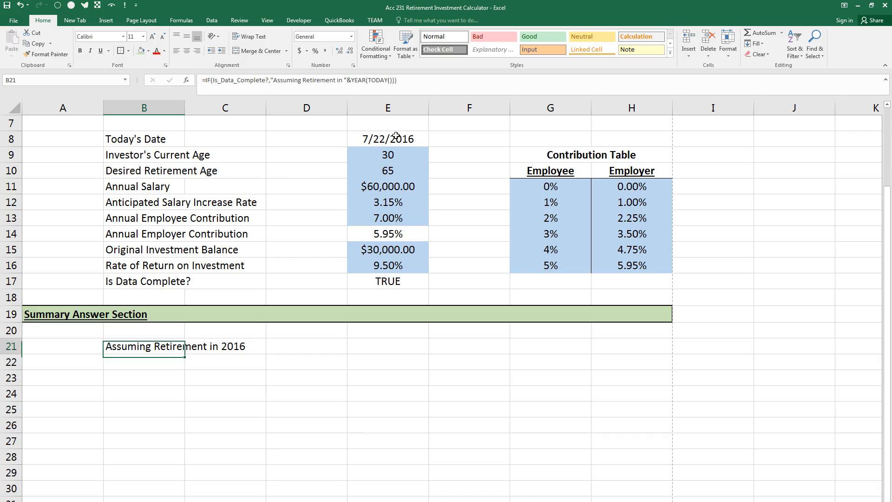
{"action": "key", "text": "F2"}
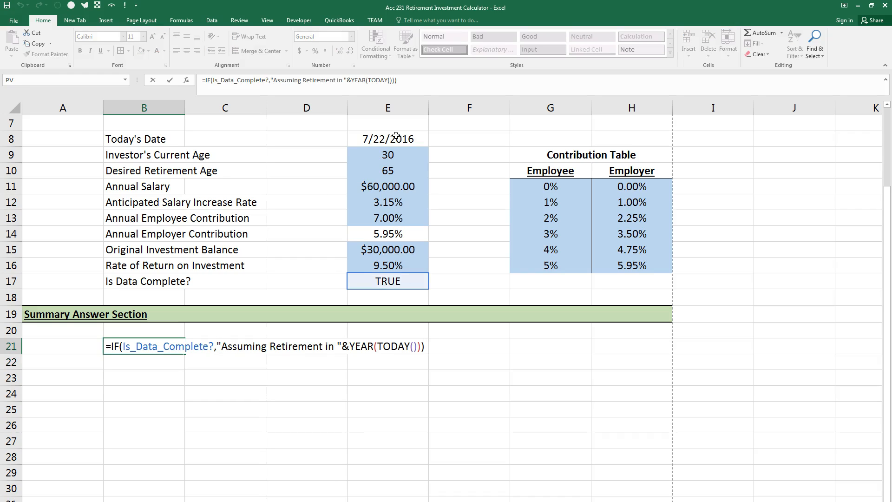
{"action": "key", "text": "BackSpace"}
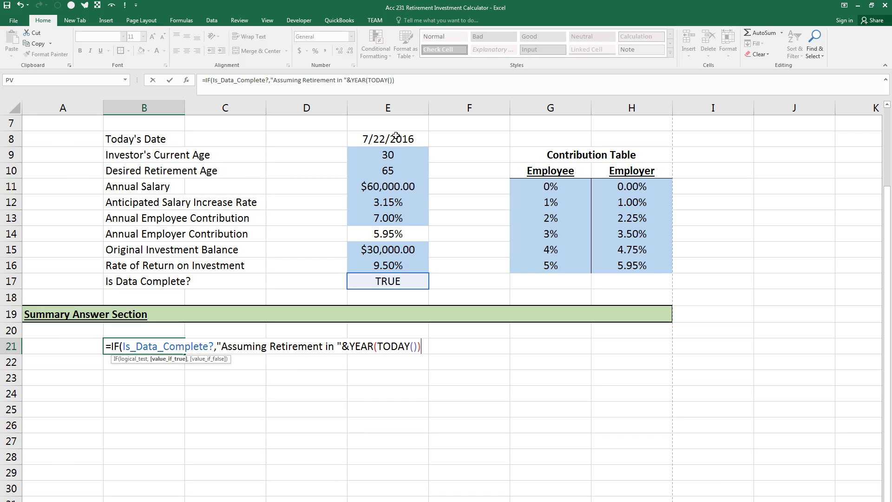
{"action": "type", "text": "+("}
{"action": "left_click", "coordinate": [373, 172]}
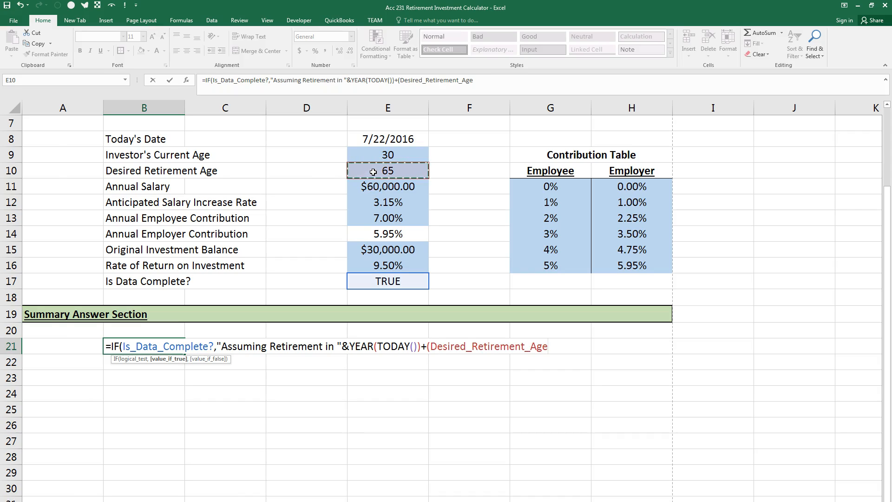
{"action": "type", "text": "-"}
{"action": "left_click", "coordinate": [380, 154]}
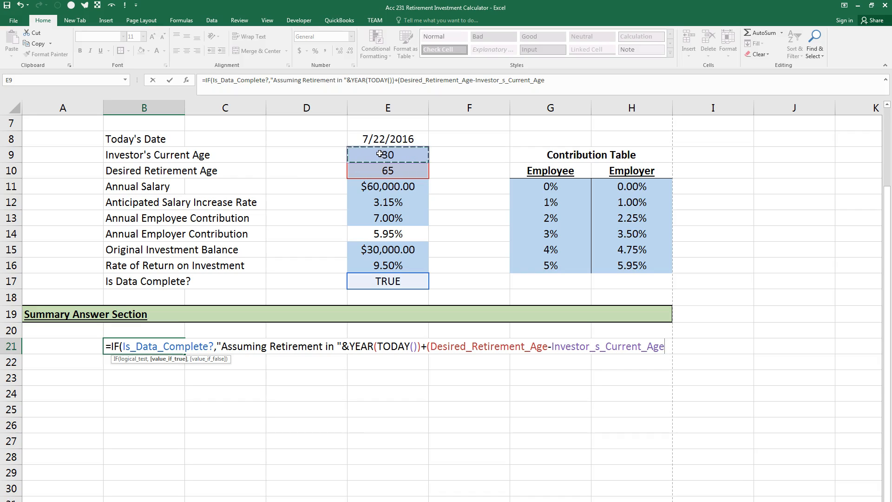
{"action": "type", "text": "))"}
{"action": "key", "text": "Return"}
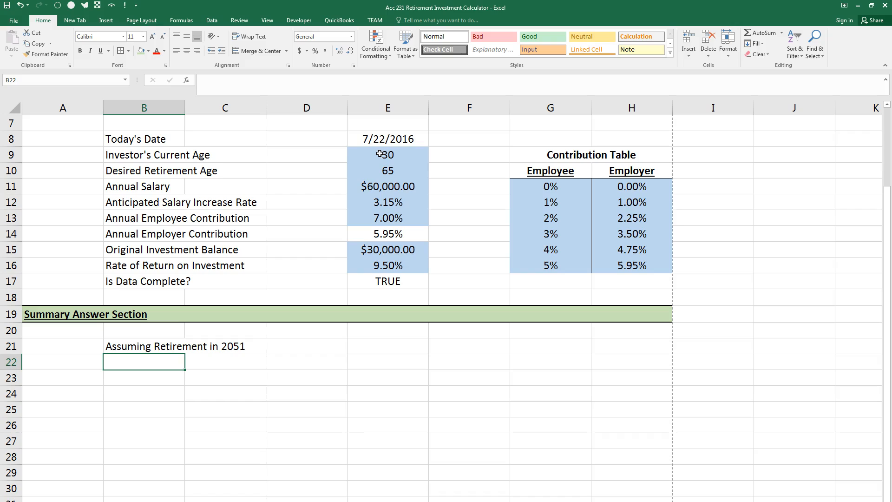
Test the retirement-year message with a Desired Retirement Age of 64 and undo that change
{"action": "left_click", "coordinate": [393, 174]}
{"action": "type", "text": "64"}
{"action": "key", "text": "Return"}
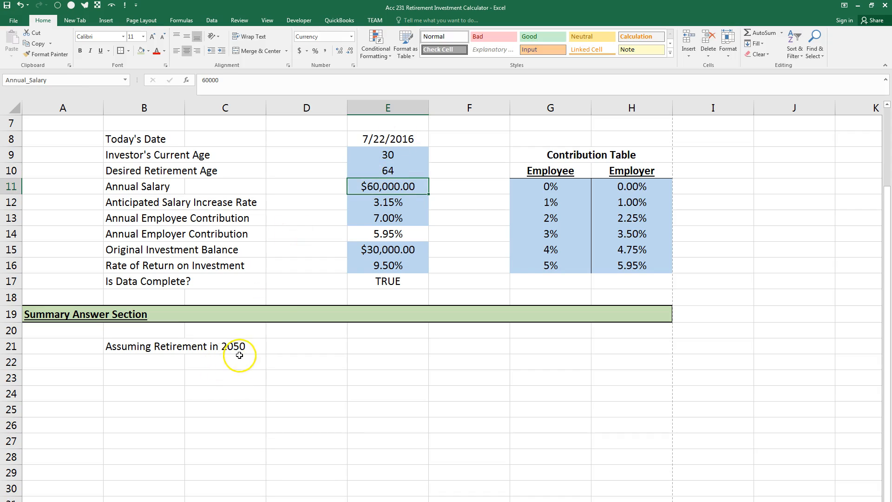
{"action": "left_click", "coordinate": [21, 6]}
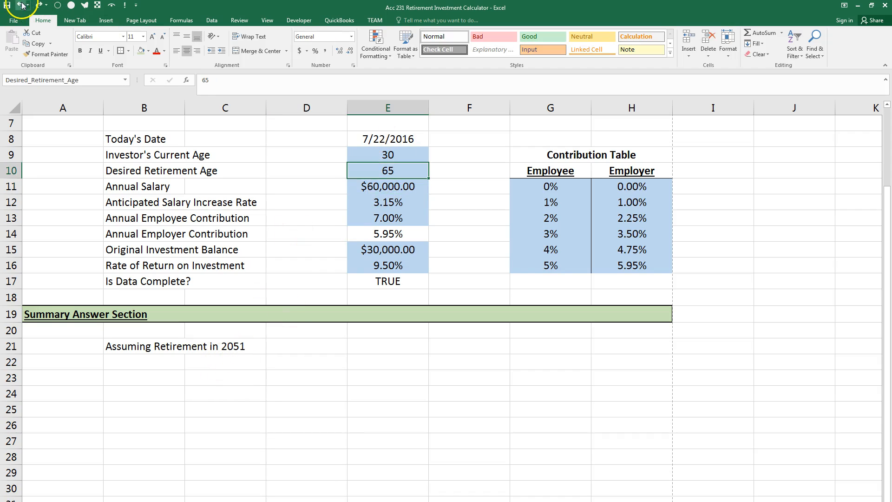
Append ", with no changes in the information provided:" to B21's message and add value-if-false "Please enter all requested data so that estimates may be provided"
{"action": "left_click", "coordinate": [123, 346]}
{"action": "double_click", "coordinate": [137, 346]}
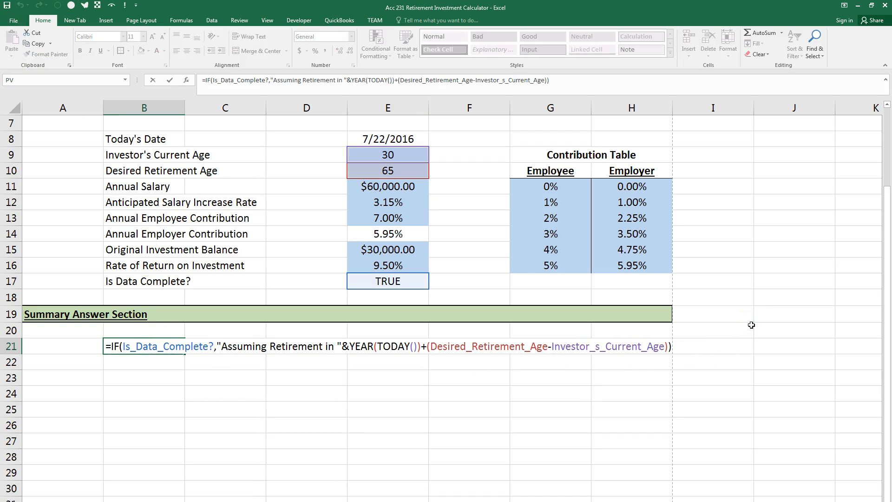
{"action": "type", "text": "&\", with no changes in the "}
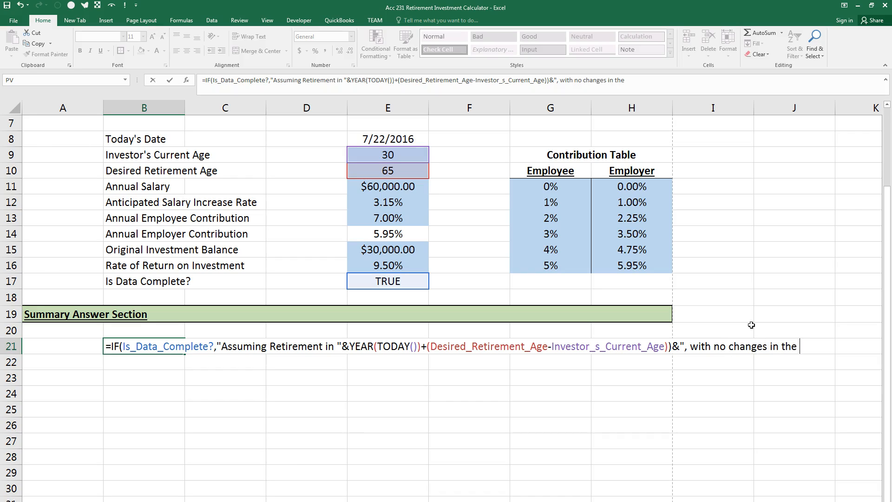
{"action": "type", "text": "information provide"}
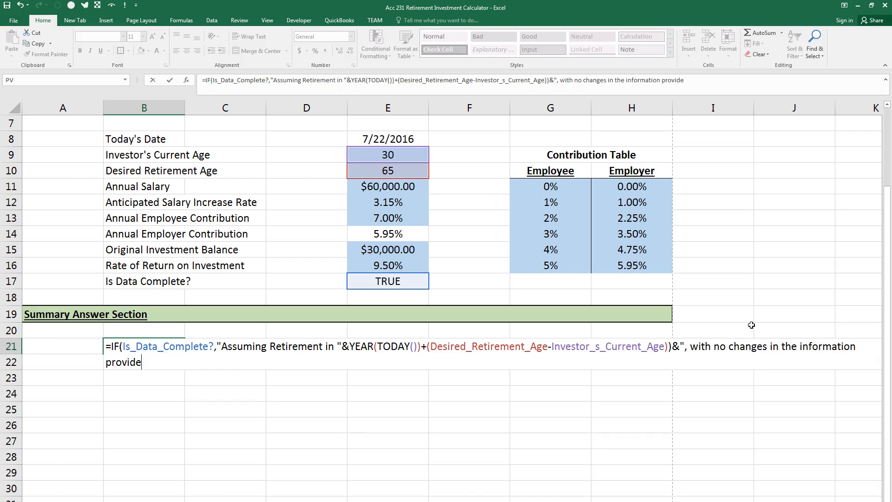
{"action": "type", "text": "d:\","}
{"action": "type", "text": "\"Please enter all requested data so that estimates may be provided\")"}
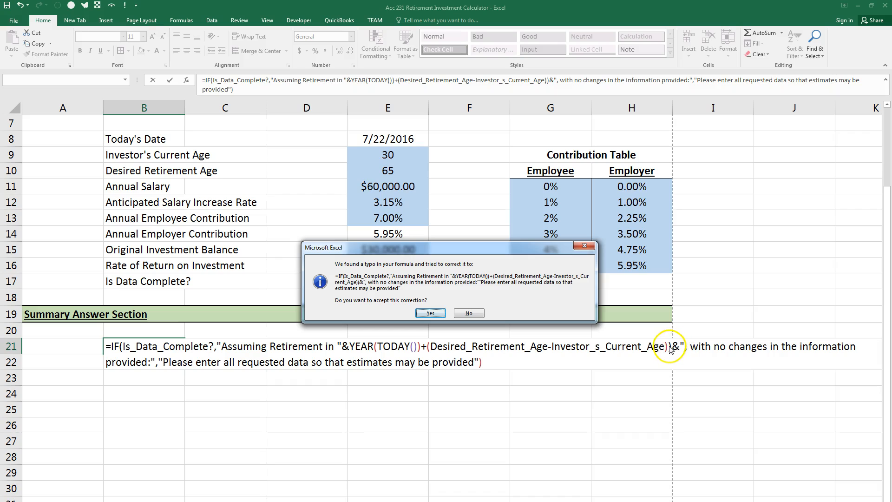
Reject the suggested correction, remove the extra closing parenthesis after Investor_s_Current_Age in B21's formula, and make the cell bold
{"action": "left_click", "coordinate": [584, 245]}
{"action": "left_click", "coordinate": [430, 323]}
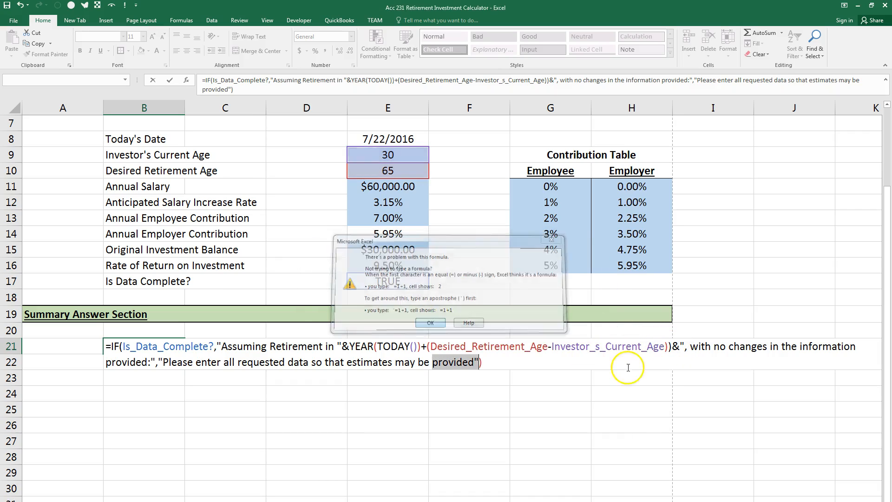
{"action": "left_click", "coordinate": [671, 346]}
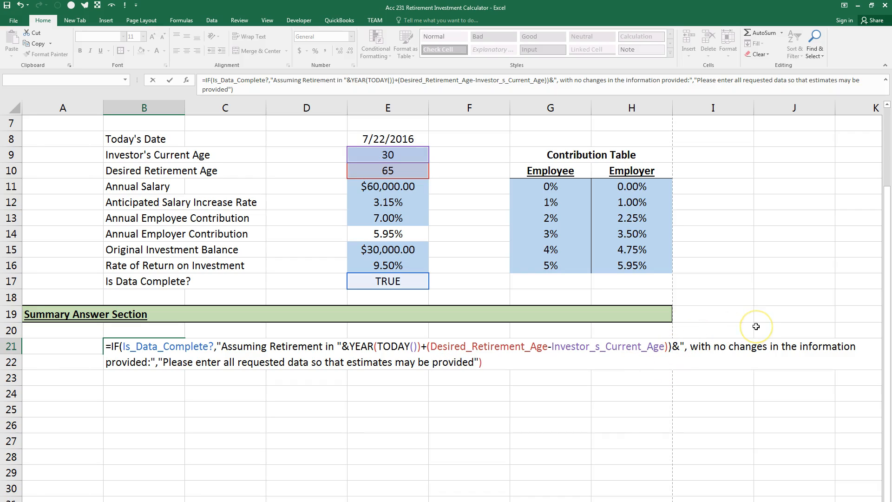
{"action": "key", "text": "BackSpace"}
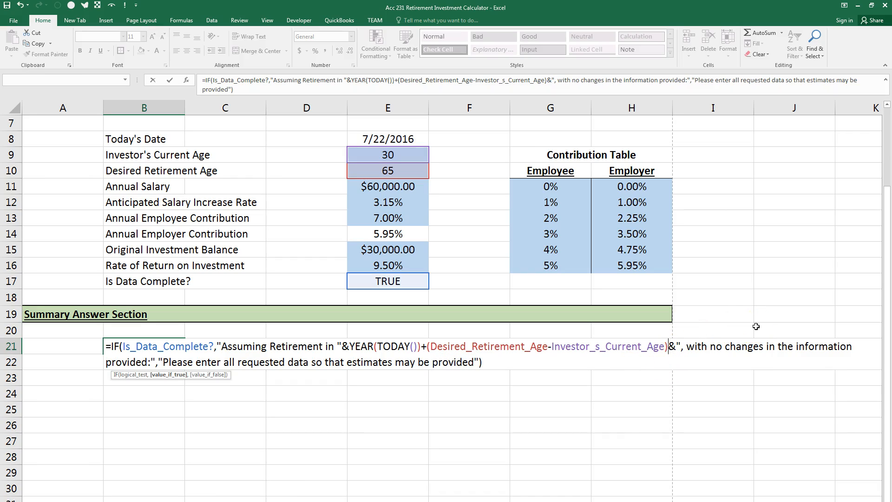
{"action": "key", "text": "Return"}
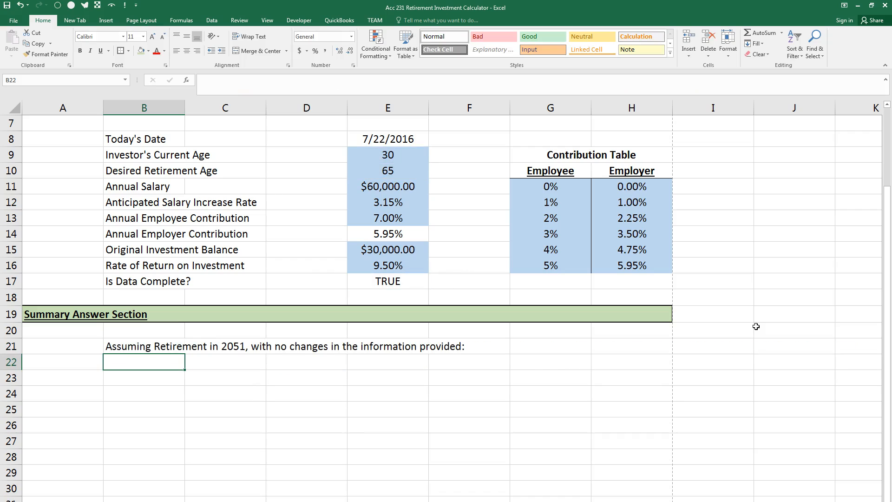
{"action": "key", "text": "Up"}
{"action": "key", "text": "ctrl+b"}
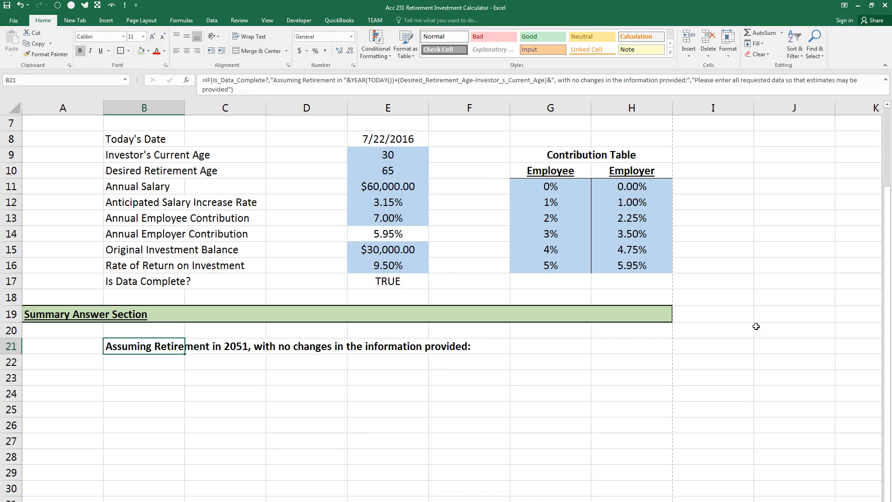
Clear Investor's Current Age in E9 to test B21's incomplete-data message
{"action": "left_click", "coordinate": [411, 152]}
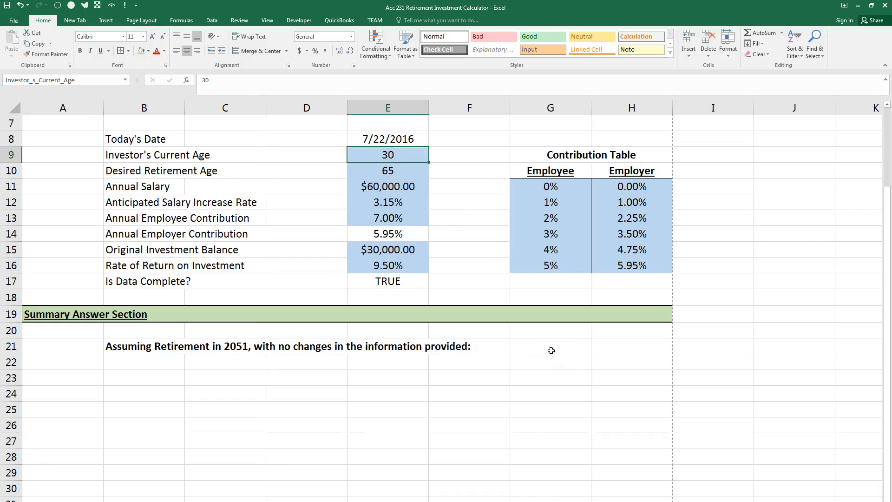
{"action": "key", "text": "BackSpace"}
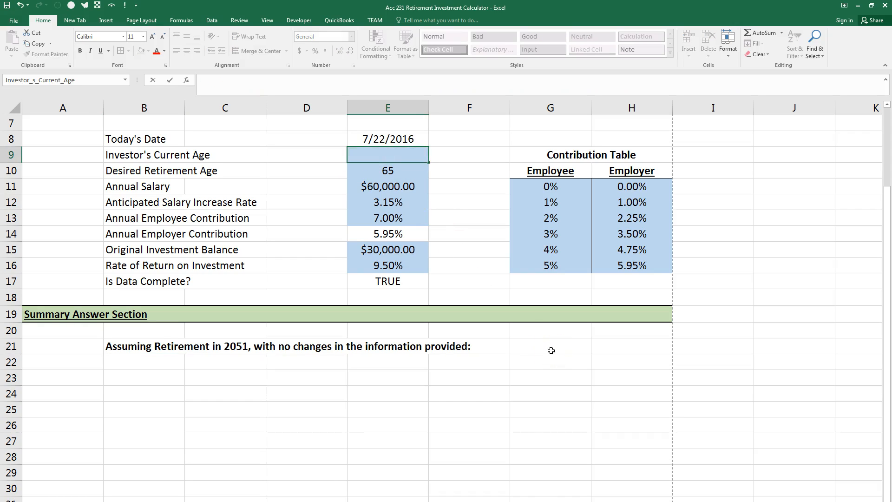
{"action": "key", "text": "Return"}
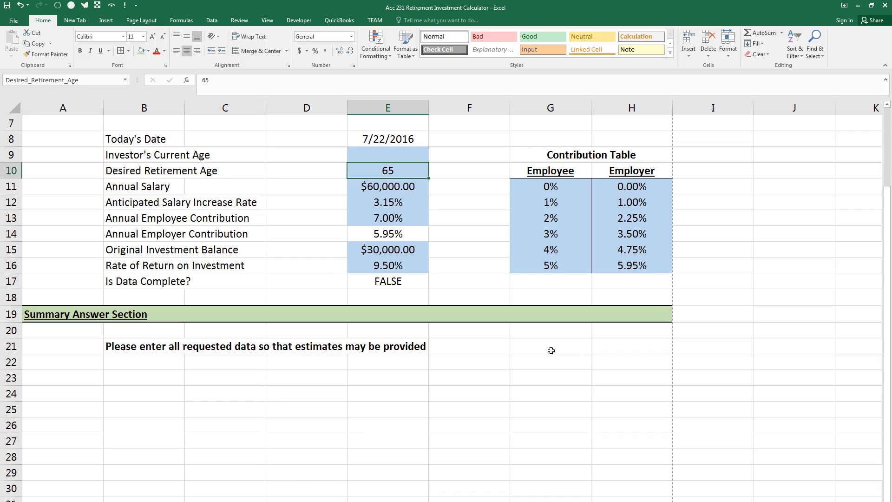
In B21's formula, end the incomplete-data message with a period and change "Retirement" to lowercase "retirement"
{"action": "left_click", "coordinate": [116, 343]}
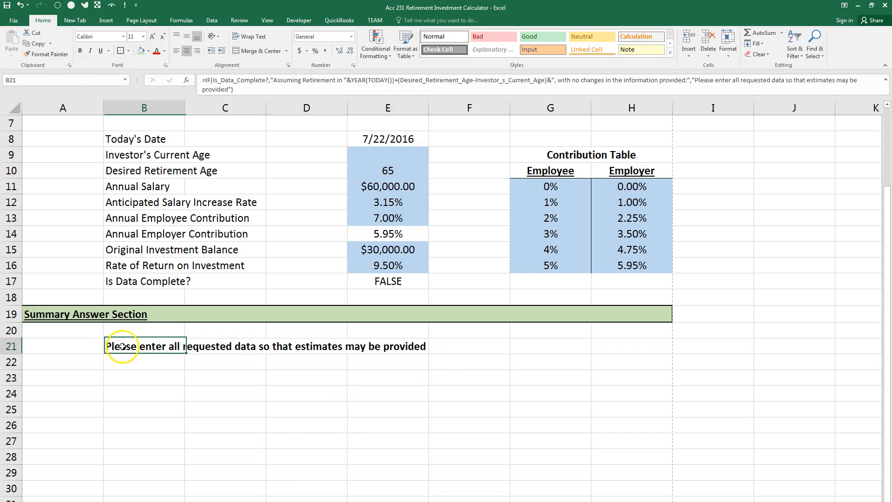
{"action": "key", "text": "F2"}
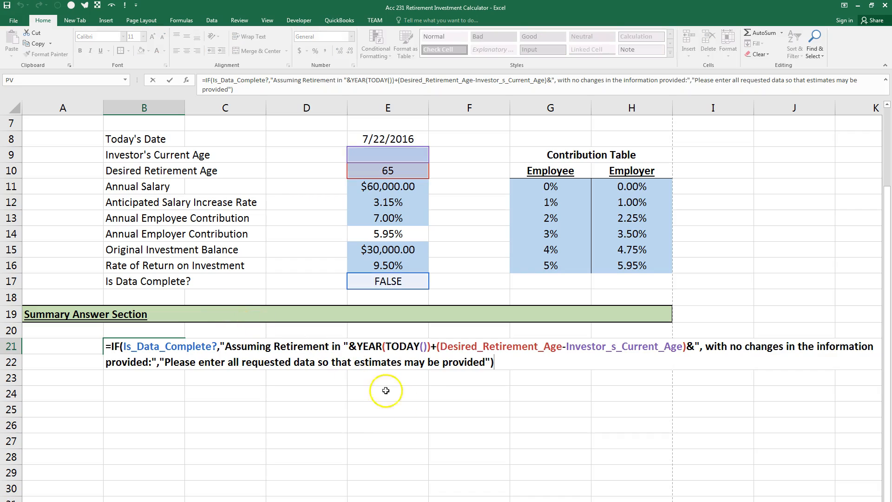
{"action": "left_click", "coordinate": [485, 362]}
{"action": "type", "text": "."}
{"action": "left_click", "coordinate": [280, 347]}
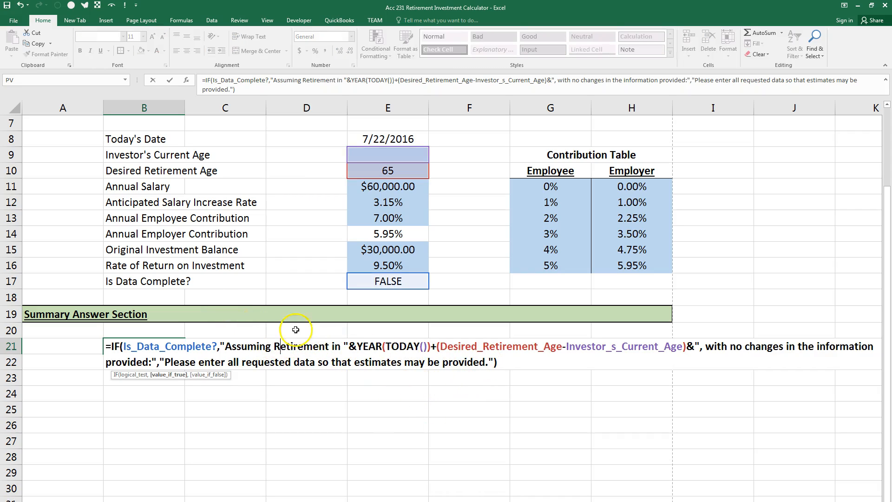
{"action": "key", "text": "BackSpace"}
{"action": "type", "text": "r"}
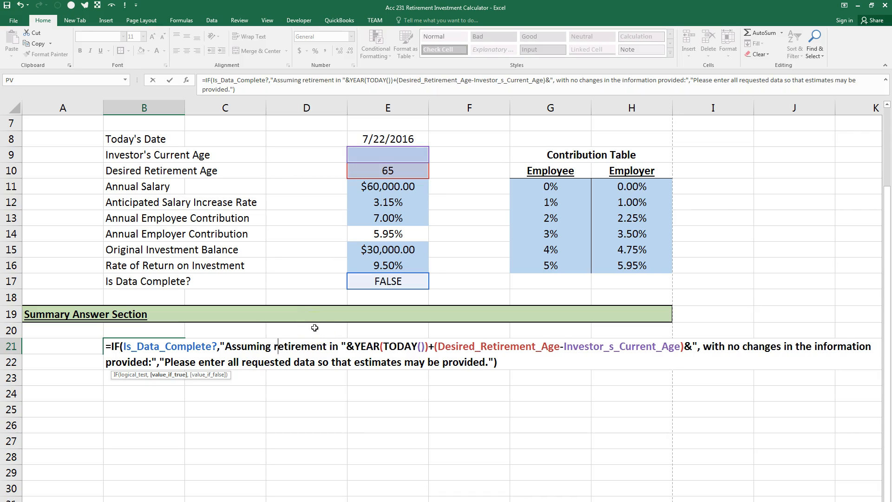
{"action": "key", "text": "Return"}
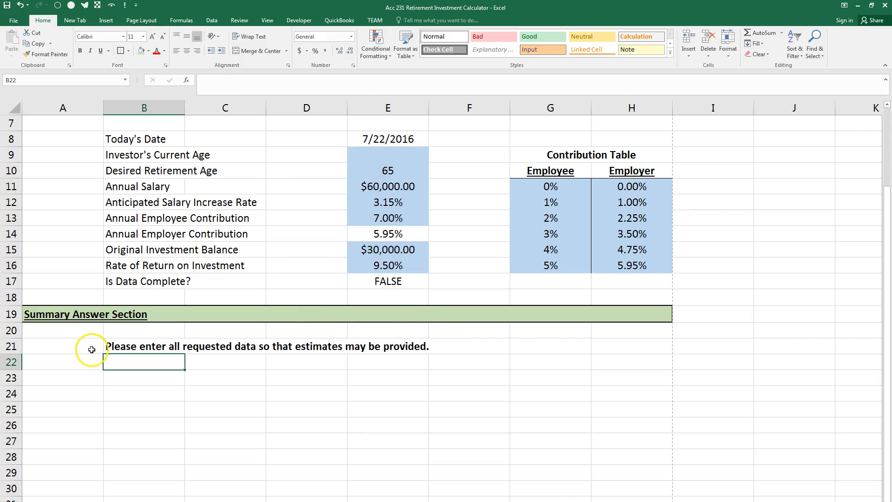
Restore Investor's Current Age in E9 to 30
{"action": "left_click", "coordinate": [397, 160]}
{"action": "type", "text": "30"}
{"action": "key", "text": "Return"}
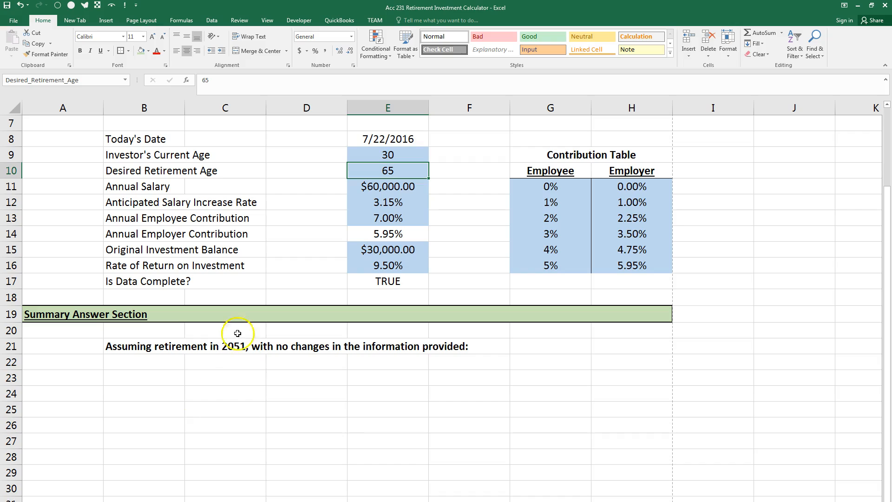
Enter the first heading line in B23:G23: Beginning, Employee, Employer, Total, Accumulated and Balance at
{"action": "left_click", "coordinate": [167, 378]}
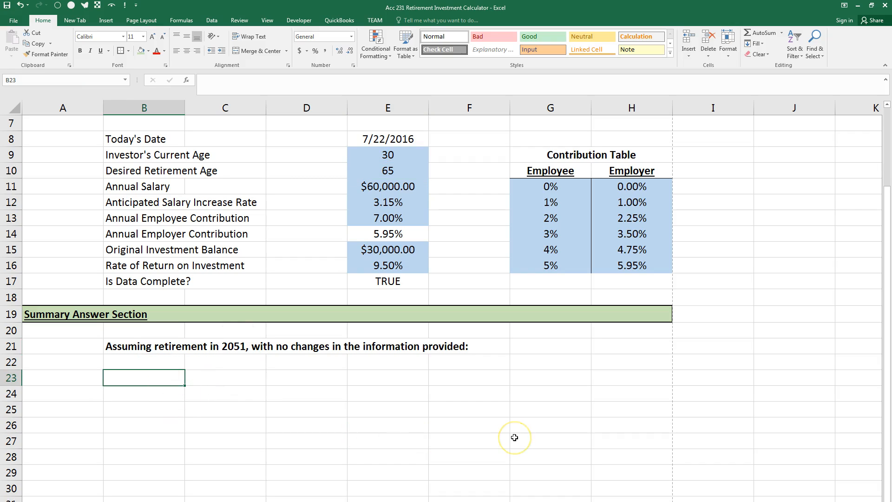
{"action": "type", "text": "Beginning"}
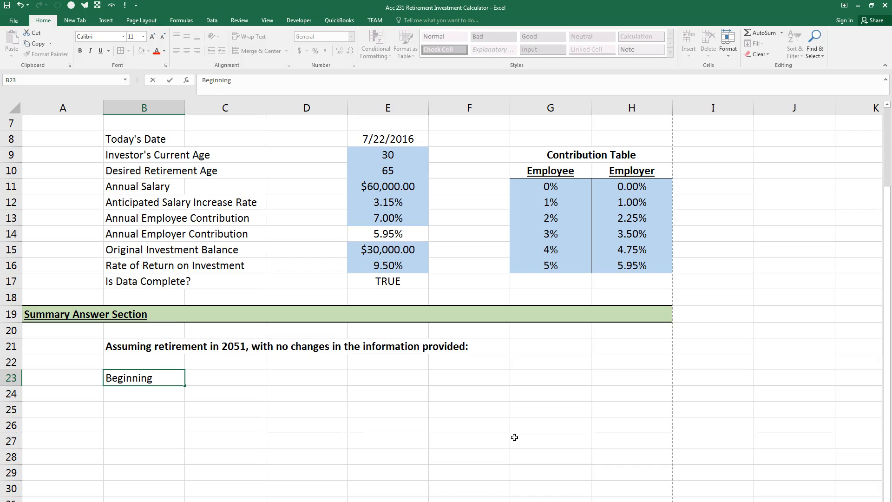
{"action": "key", "text": "Tab"}
{"action": "type", "text": "Employee"}
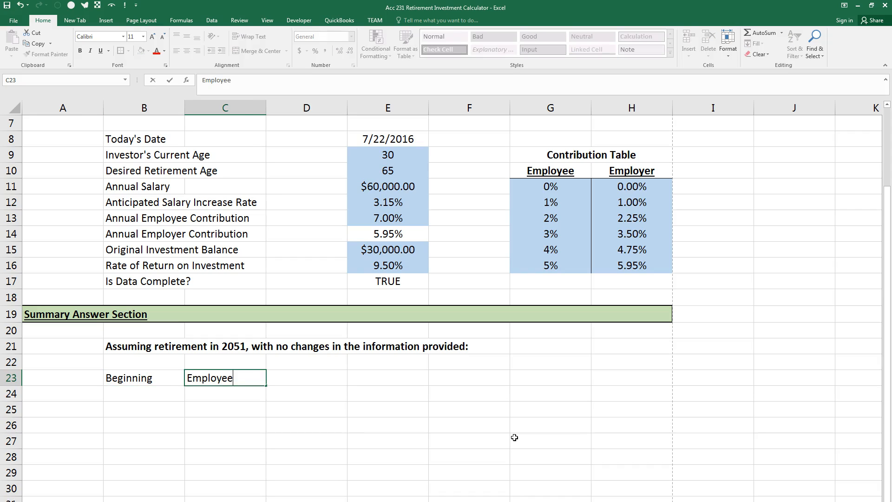
{"action": "key", "text": "Tab"}
{"action": "type", "text": "Employer"}
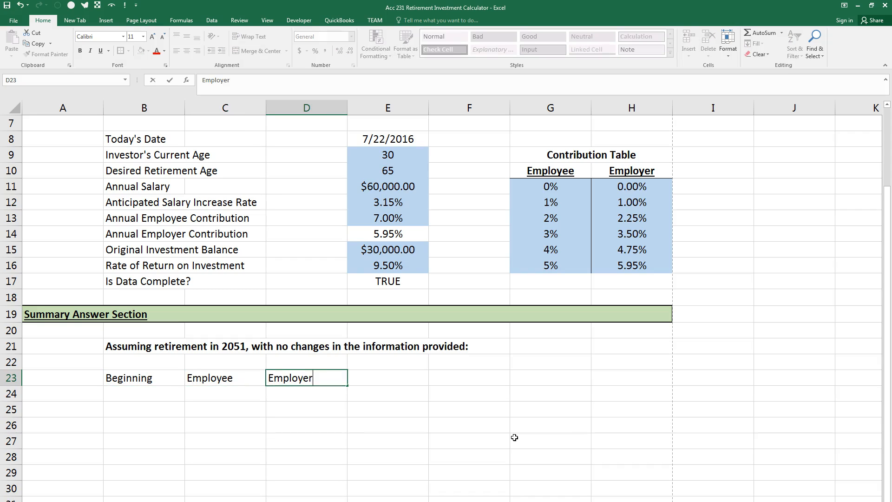
{"action": "key", "text": "Tab"}
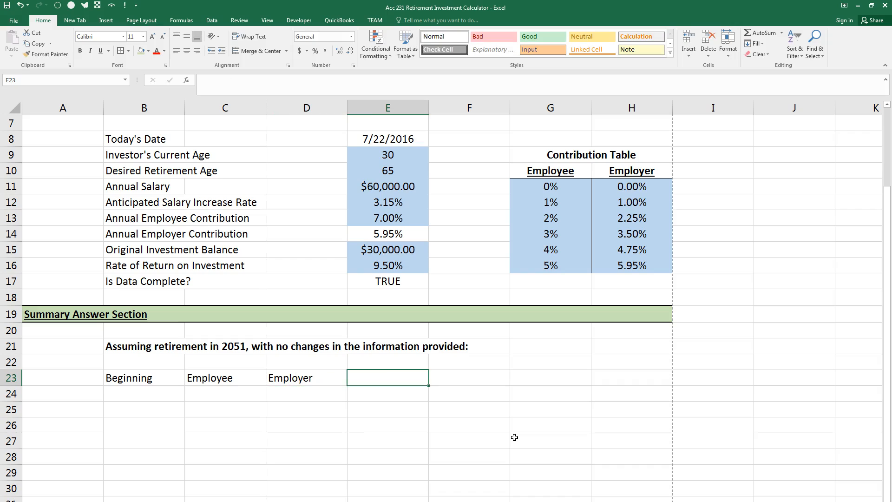
{"action": "type", "text": "Total"}
{"action": "key", "text": "Tab"}
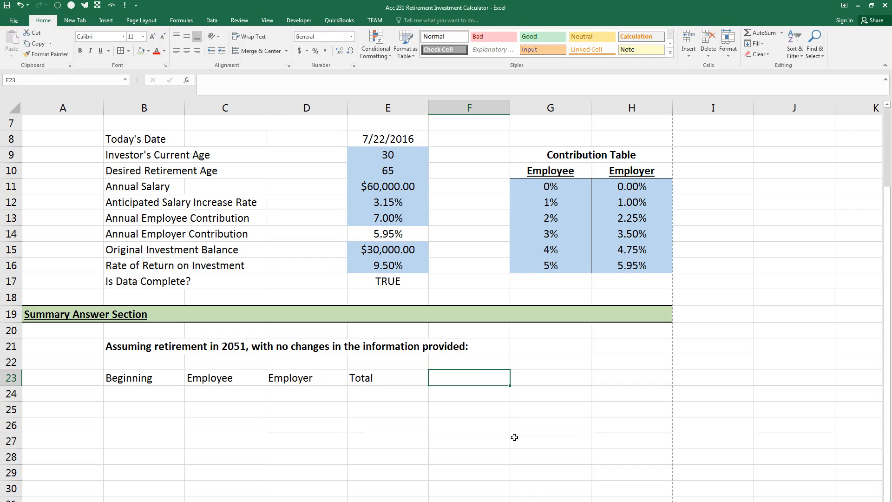
{"action": "type", "text": "Accumulated"}
{"action": "key", "text": "Tab"}
{"action": "type", "text": "Balance a"}
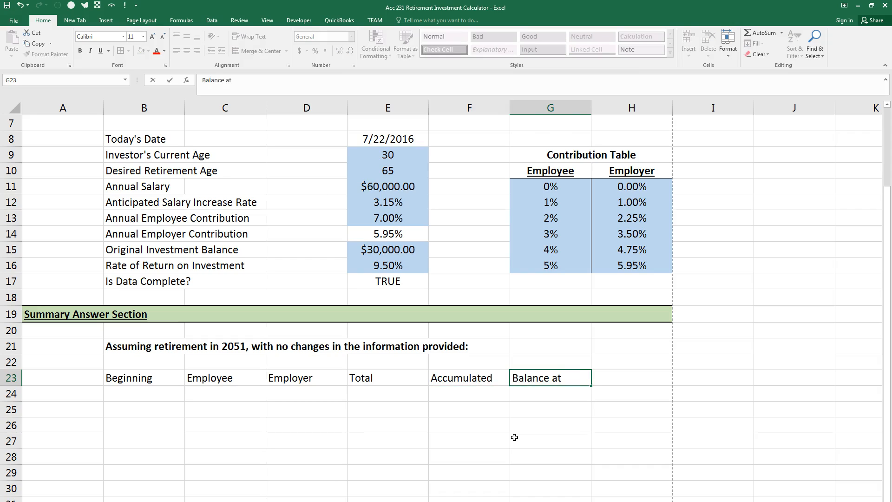
{"action": "type", "text": "t"}
{"action": "key", "text": "Return"}
Enter the second heading line in B24:G24: Investment, Contributions, Contributions, Contributions, Earnings and Retirement
{"action": "key", "text": "Left"}
{"action": "key", "text": "Left"}
{"action": "key", "text": "Left"}
{"action": "key", "text": "Left"}
{"action": "key", "text": "Left"}
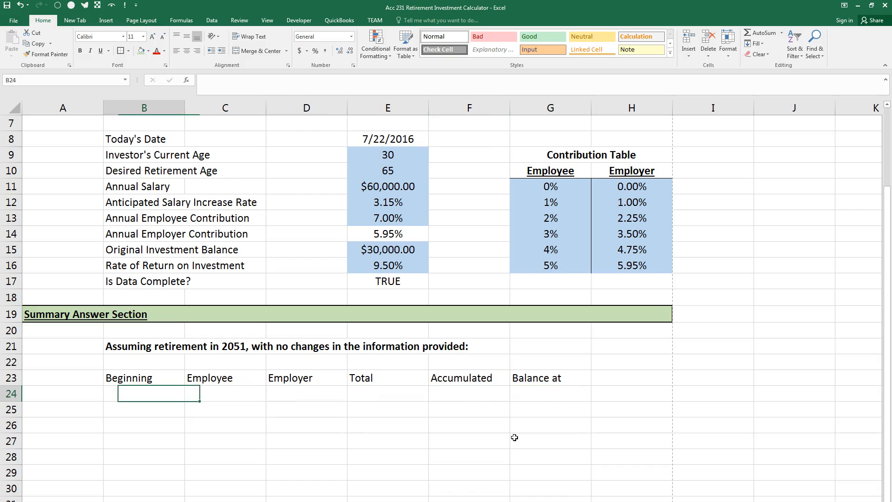
{"action": "type", "text": "Investment"}
{"action": "key", "text": "Tab"}
{"action": "type", "text": "Contribution"}
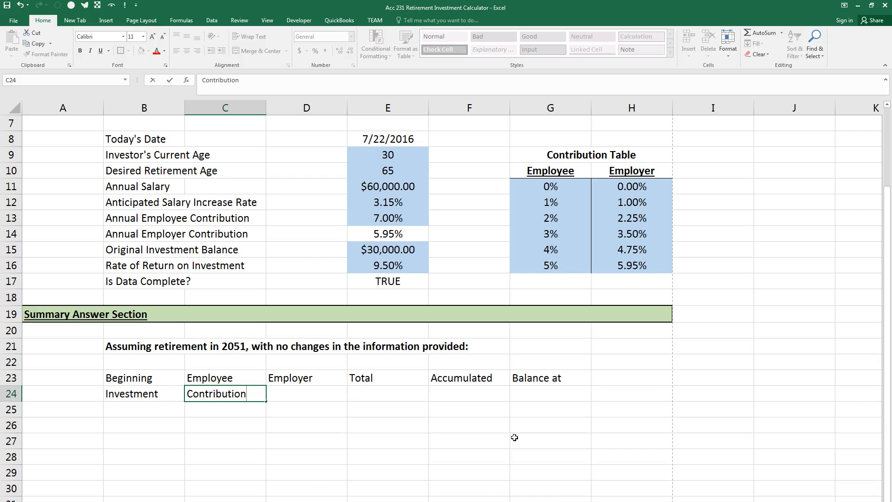
{"action": "type", "text": "s"}
{"action": "key", "text": "Tab"}
{"action": "type", "text": "Contributions"}
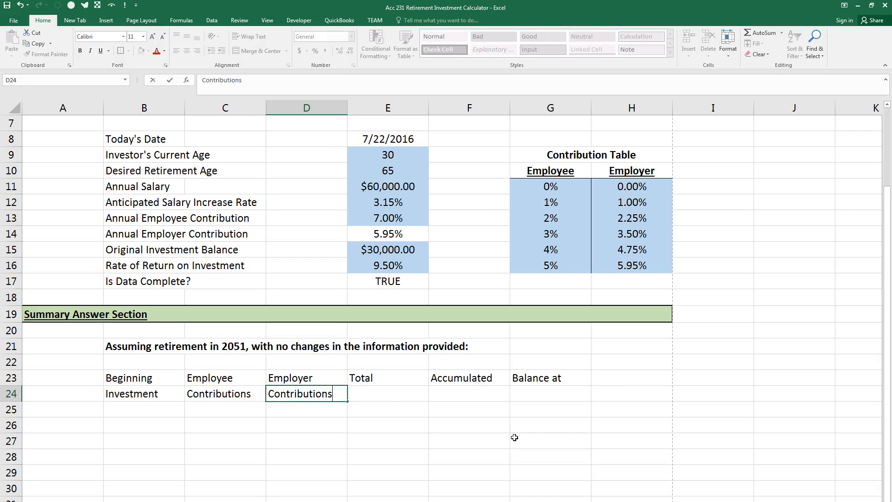
{"action": "key", "text": "Tab"}
{"action": "type", "text": "Contribution"}
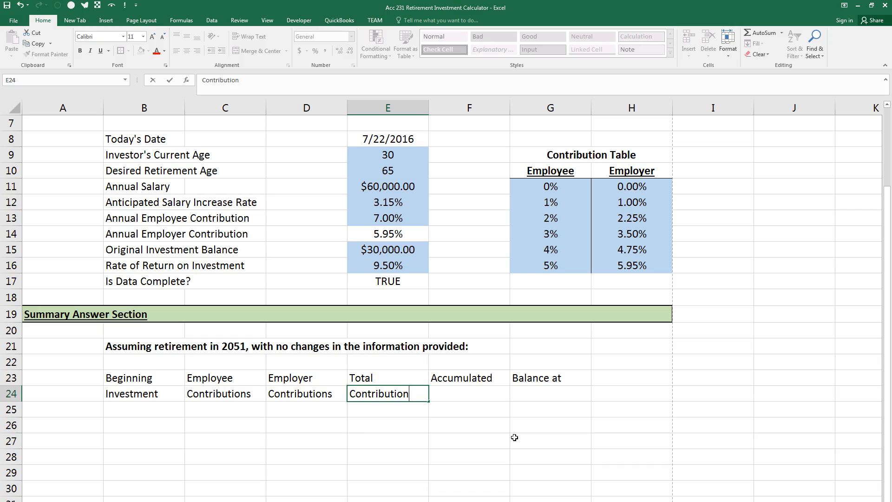
{"action": "type", "text": "s"}
{"action": "key", "text": "Tab"}
{"action": "type", "text": "Earnings"}
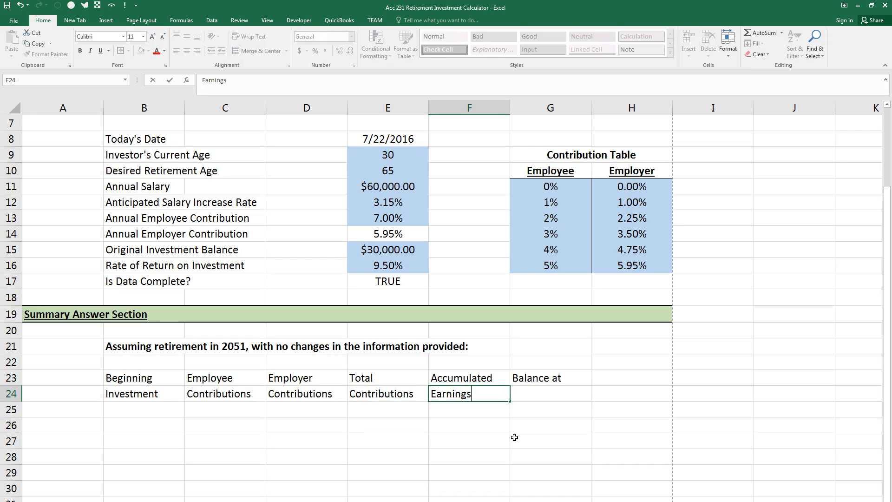
{"action": "key", "text": "Tab"}
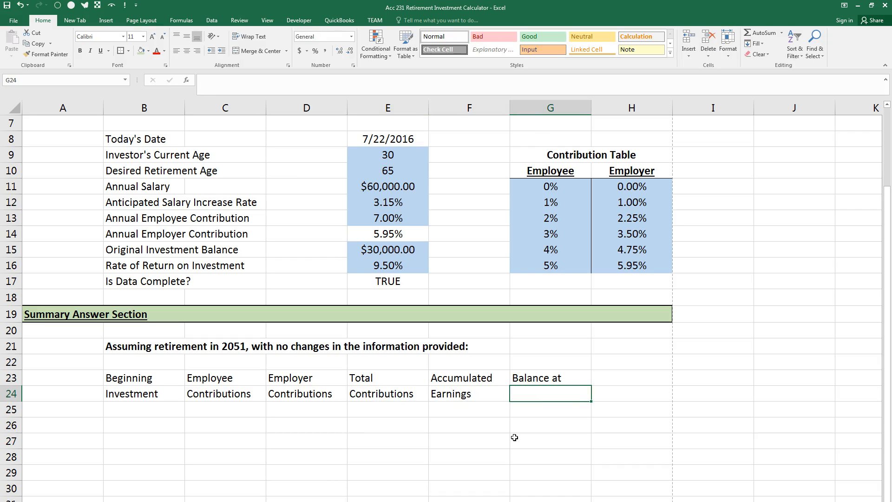
{"action": "type", "text": "Retirement"}
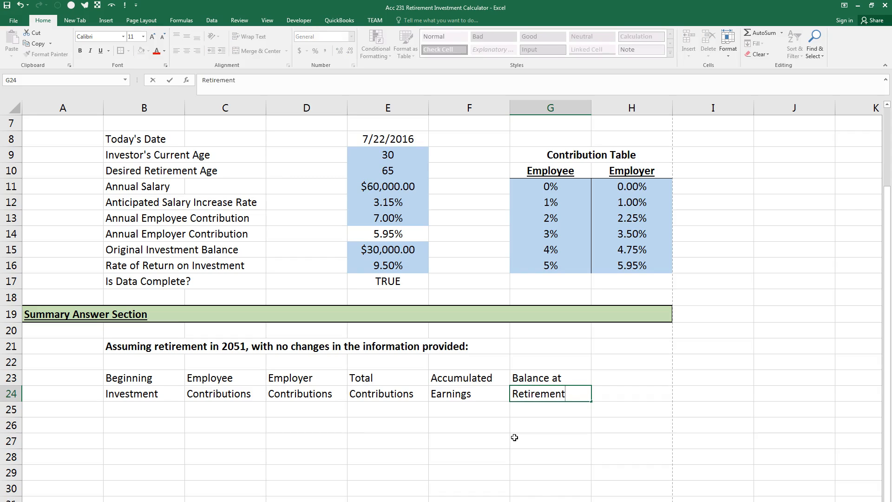
Center and bold the table headings in B23:G24, and underline the second heading line in B24:G24
{"action": "left_click_drag", "start_coordinate": [534, 393], "coordinate": [121, 380]}
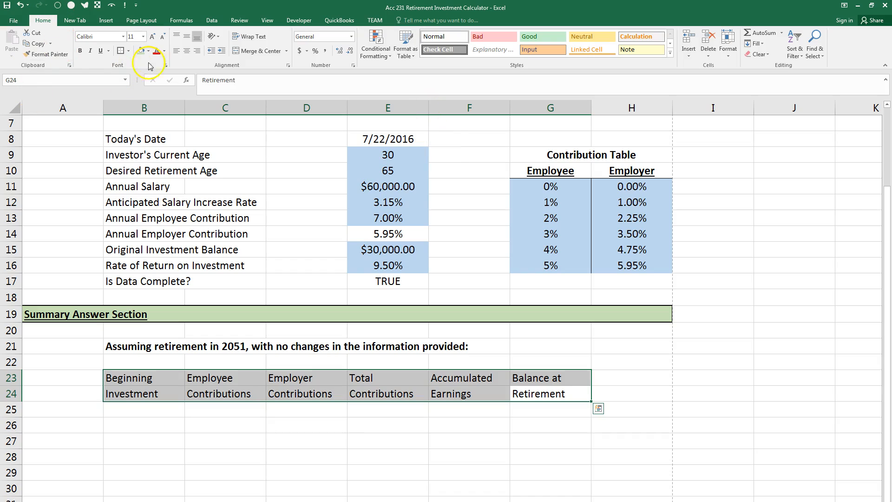
{"action": "left_click", "coordinate": [188, 52]}
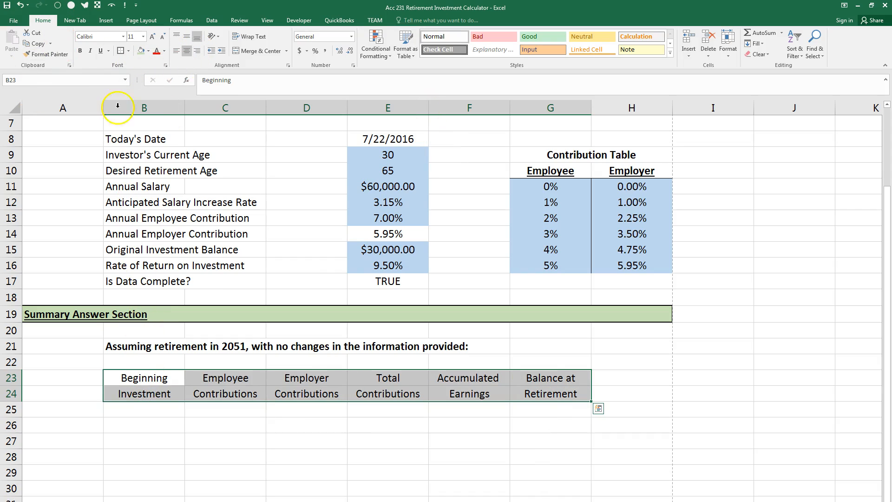
{"action": "left_click", "coordinate": [79, 50]}
{"action": "left_click_drag", "start_coordinate": [140, 400], "coordinate": [537, 395]}
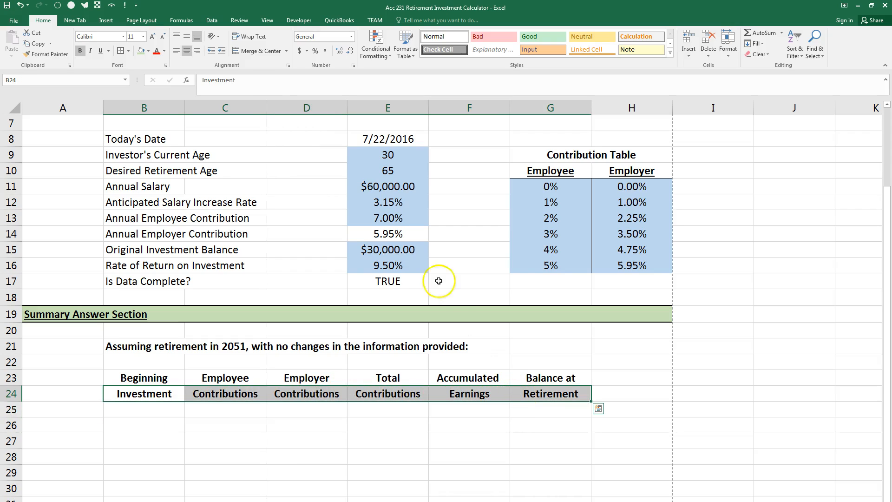
{"action": "left_click", "coordinate": [104, 51]}
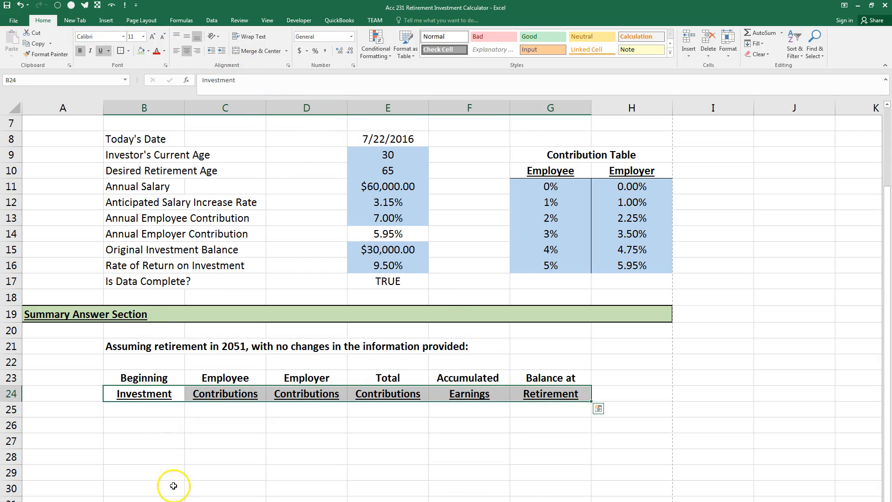
{"action": "left_click", "coordinate": [188, 426]}
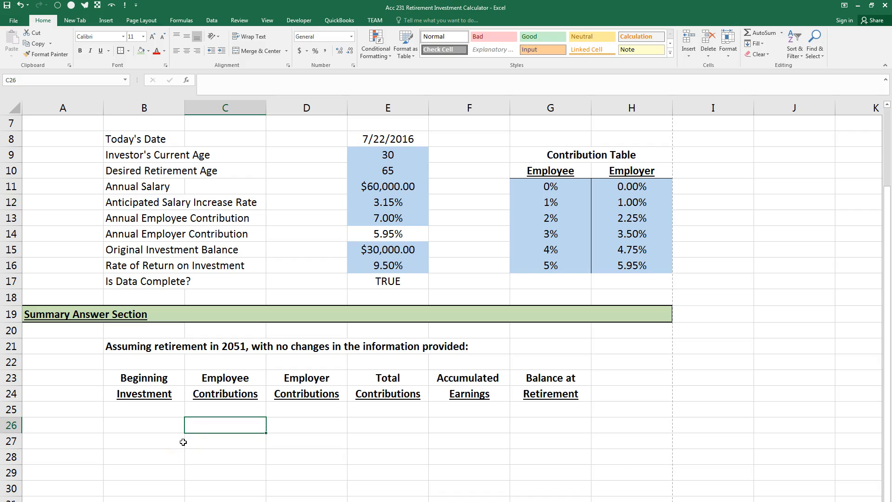
In B25, enter =IF(Is_Data_Complete?,Original_Investment_Balance,"") for the Beginning Investment
{"action": "left_click", "coordinate": [153, 409]}
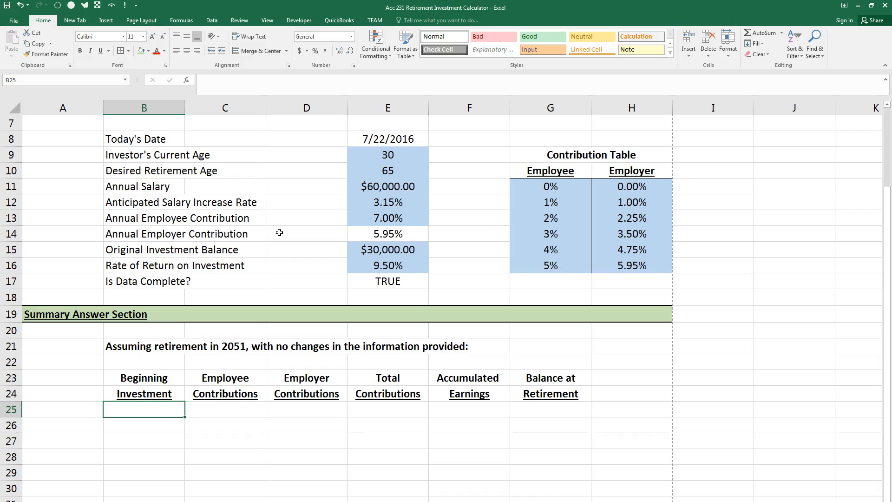
{"action": "type", "text": "="}
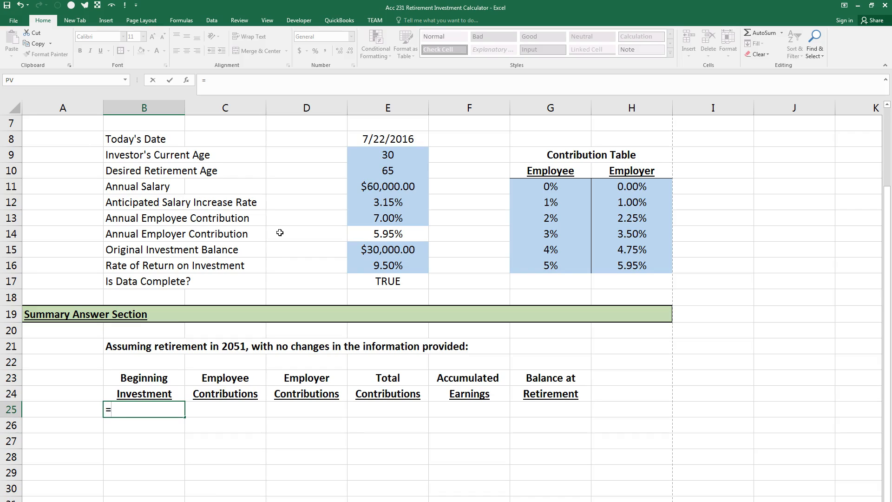
{"action": "type", "text": "IF("}
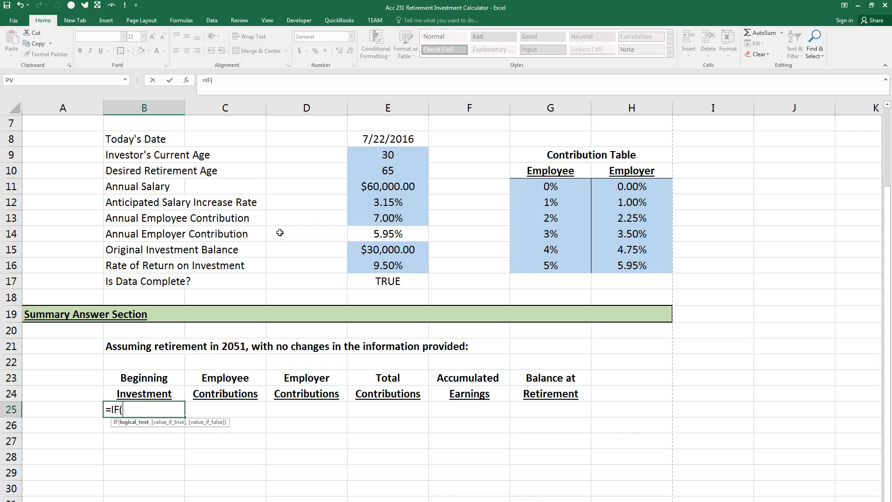
{"action": "left_click", "coordinate": [380, 281]}
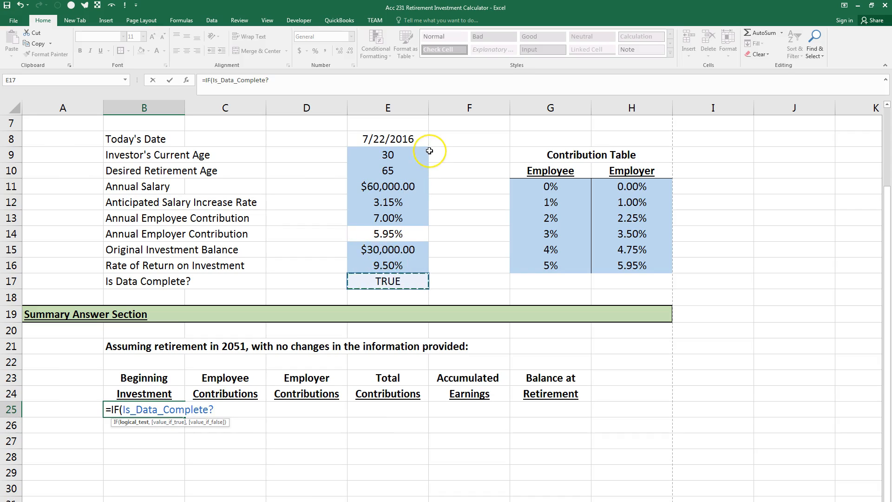
{"action": "type", "text": ","}
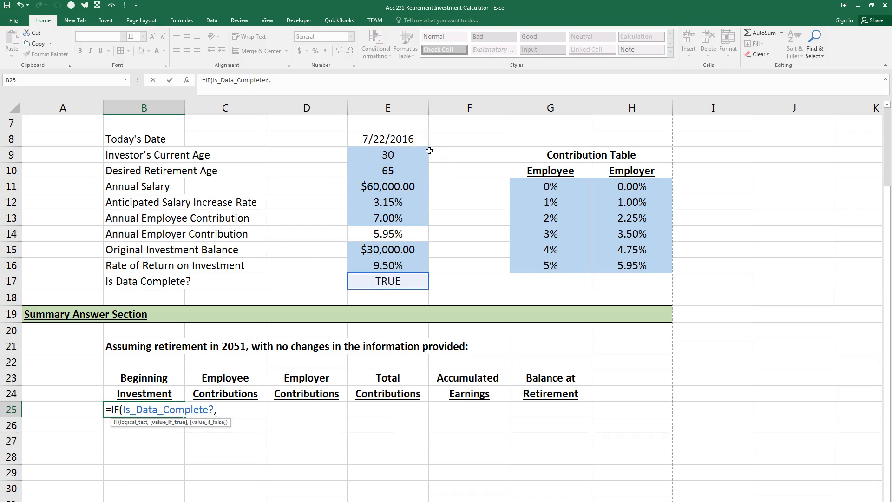
{"action": "left_click", "coordinate": [387, 251]}
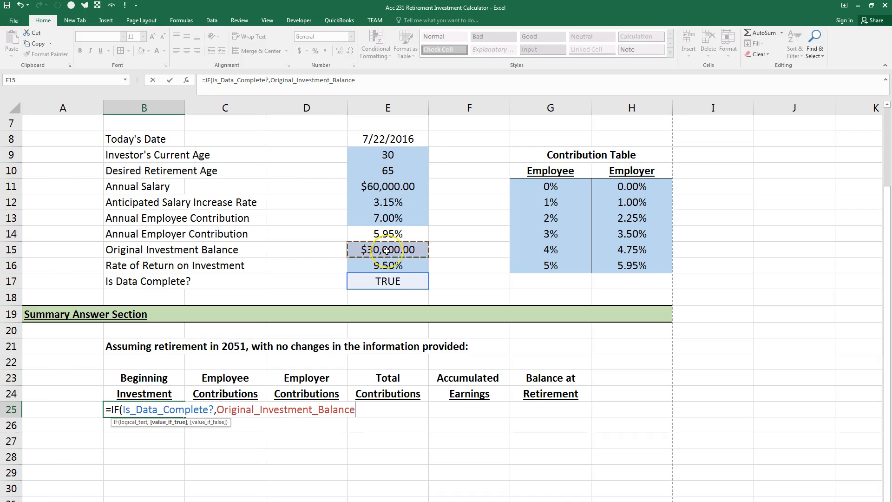
{"action": "type", "text": ","}
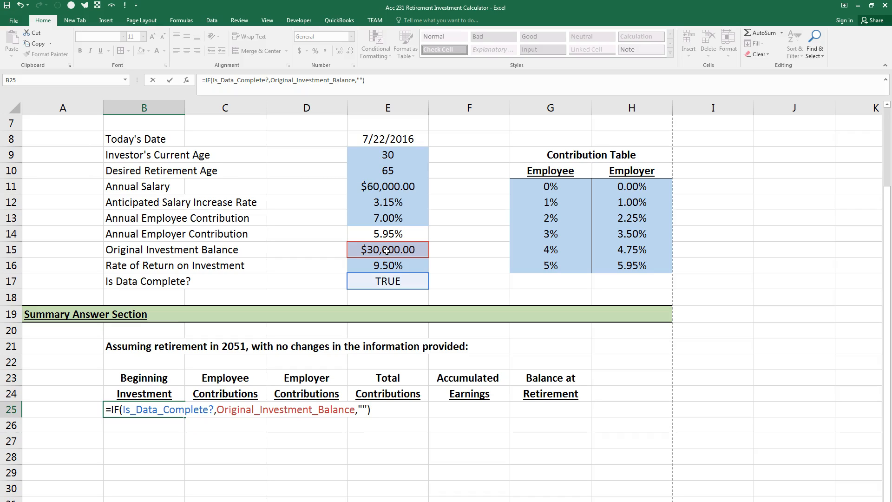
{"action": "type", "text": "\"\")"}
{"action": "key", "text": "Return"}
Center the Beginning Investment amount in B25 and apply the Currency number format
{"action": "left_click", "coordinate": [163, 411]}
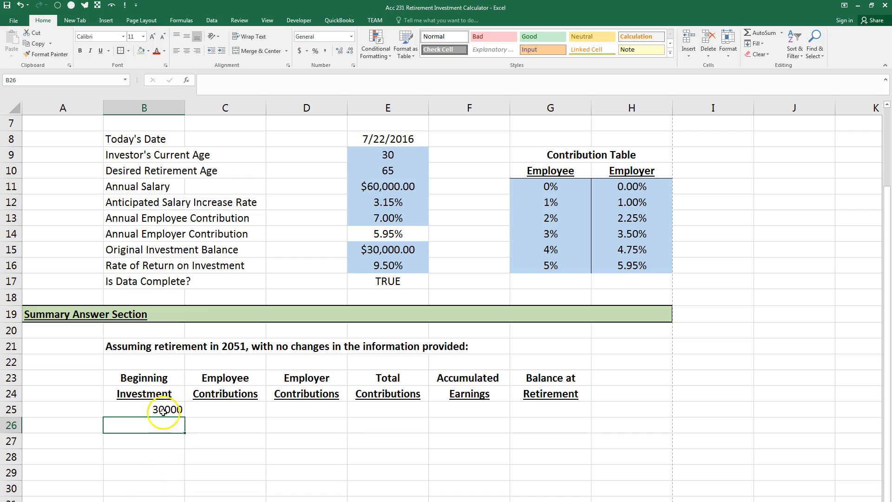
{"action": "left_click", "coordinate": [187, 52]}
{"action": "left_click", "coordinate": [351, 36]}
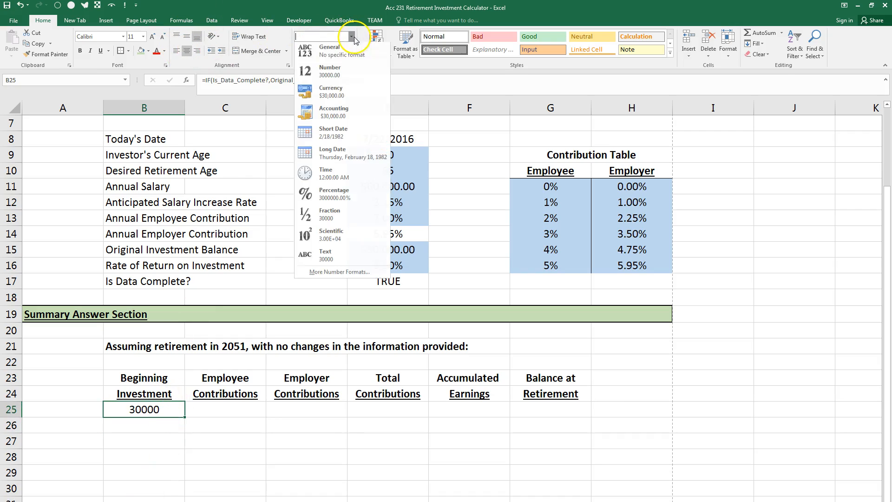
{"action": "left_click", "coordinate": [331, 93]}
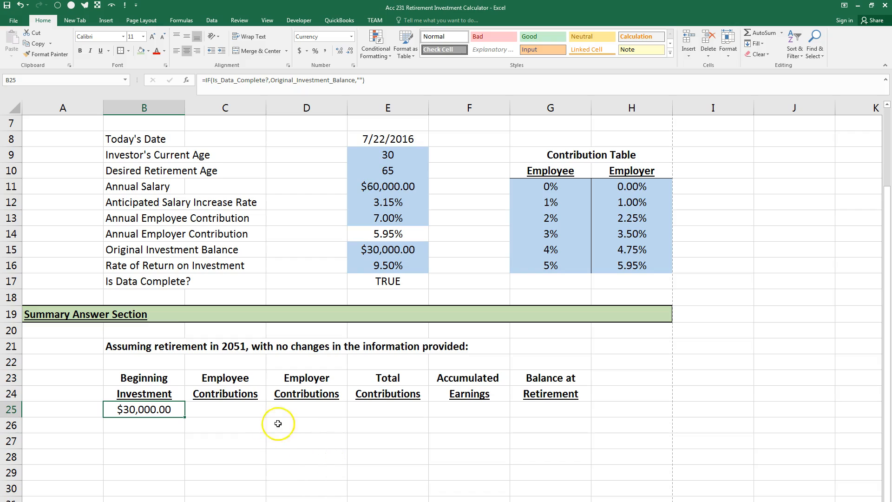
In D26, enter =IF(Is_Data_Complete?,"Check Figure","") and right-align the cell
{"action": "left_click", "coordinate": [308, 424]}
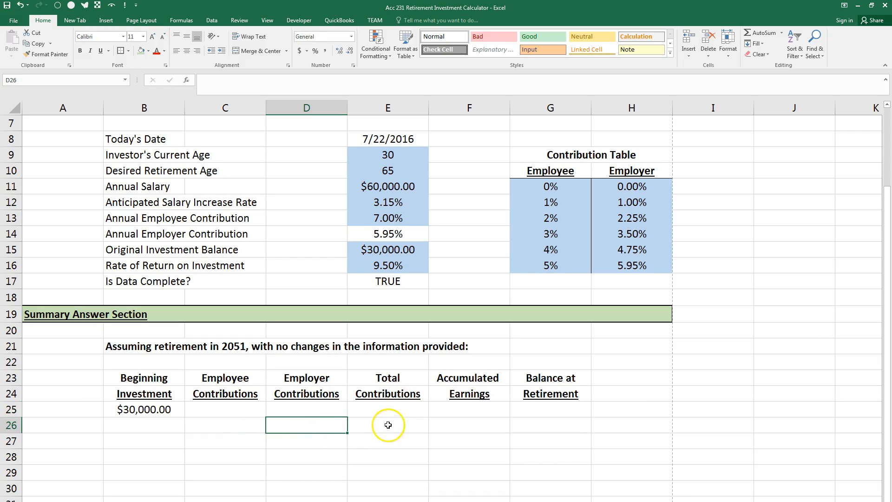
{"action": "type", "text": "=IF("}
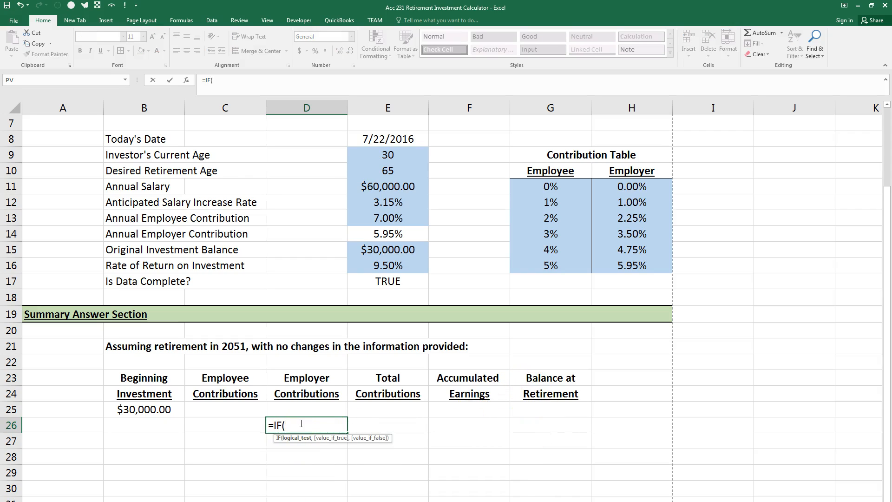
{"action": "left_click", "coordinate": [382, 283]}
{"action": "type", "text": ",\"Che"}
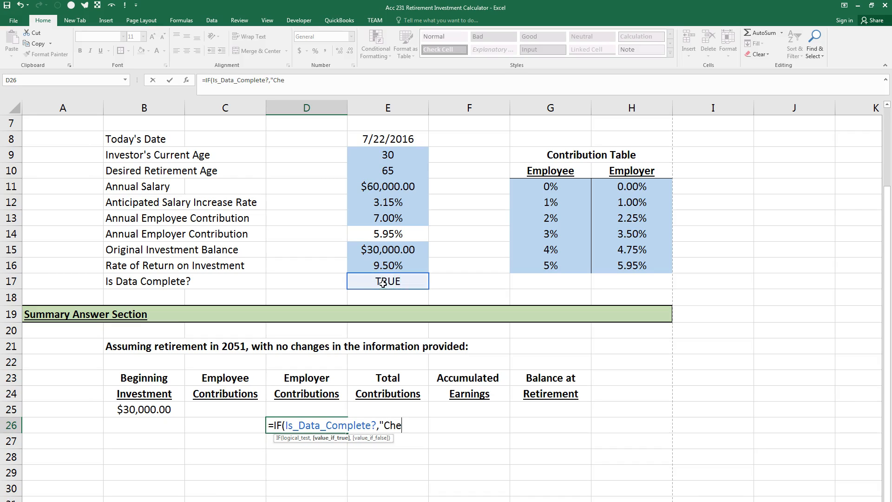
{"action": "type", "text": "ck Figure\",\"\")"}
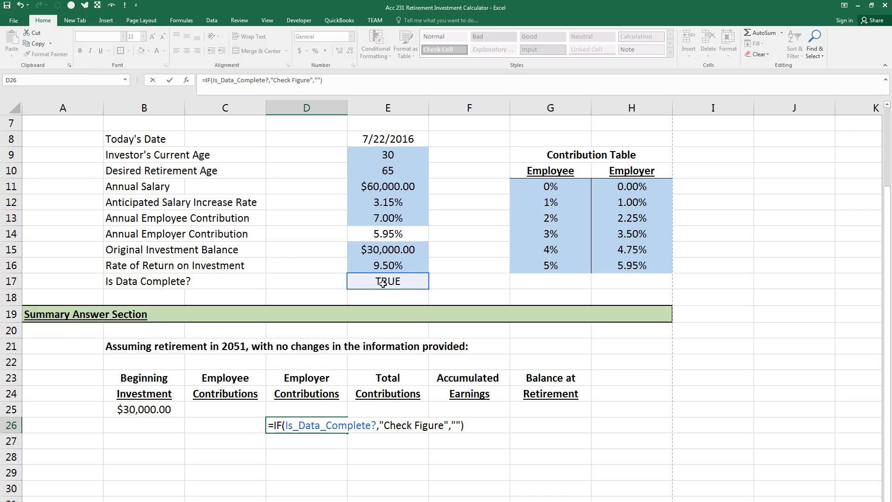
{"action": "key", "text": "Return"}
{"action": "key", "text": "Up"}
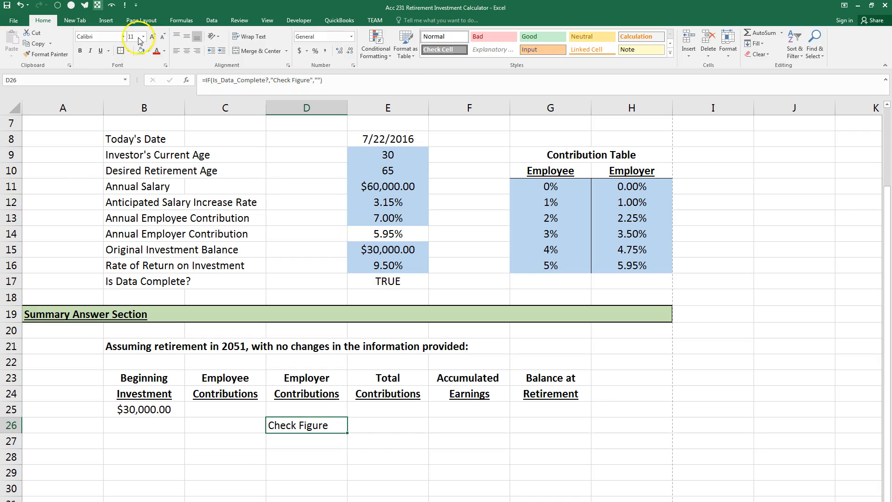
{"action": "left_click", "coordinate": [198, 51]}
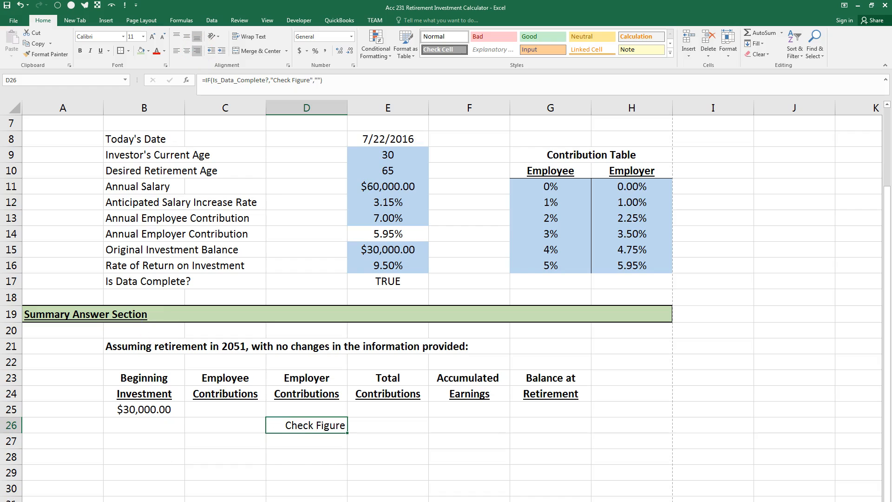
Clear Desired Retirement Age in E10 to test the formulas with incomplete data, and undo the deletion
{"action": "left_click", "coordinate": [394, 173]}
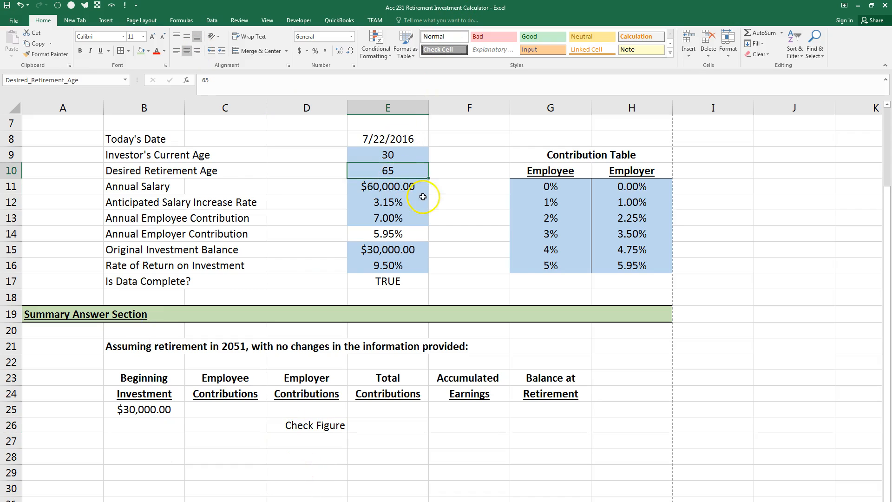
{"action": "key", "text": "BackSpace"}
{"action": "key", "text": "Return"}
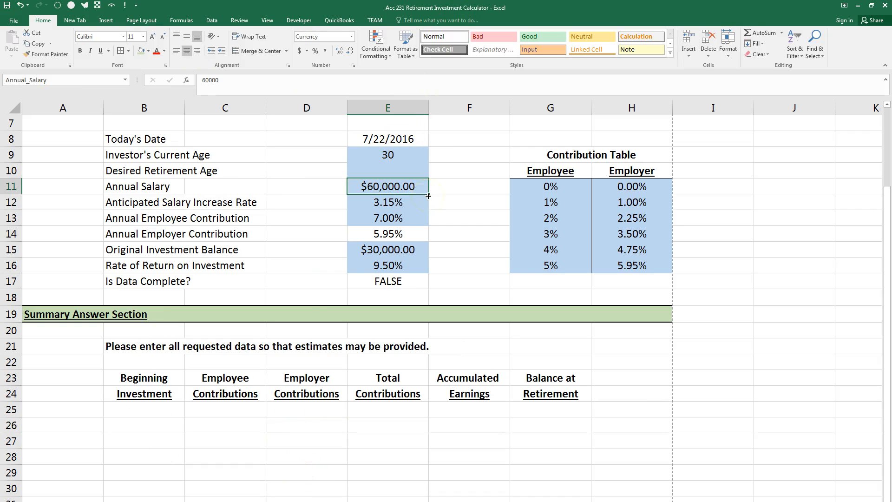
{"action": "left_click", "coordinate": [22, 5]}
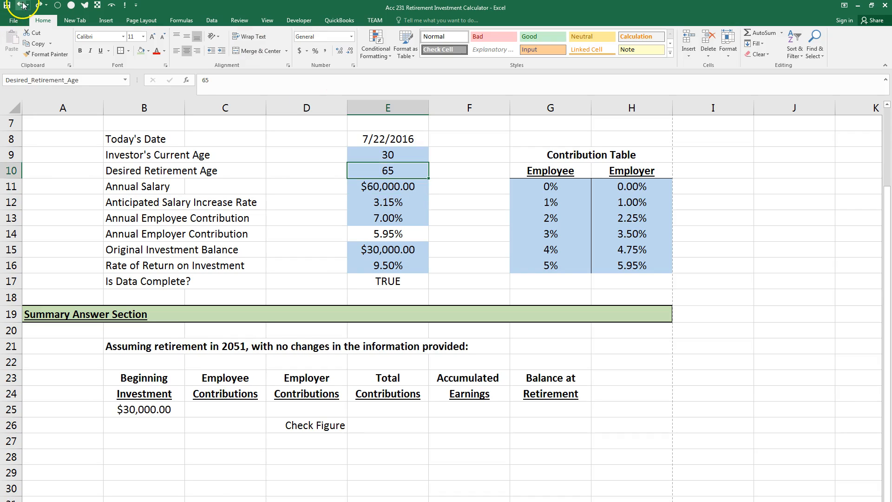
Enter the bold, underlined heading "Detailed Answer Section" in A28
{"action": "left_click", "coordinate": [325, 427]}
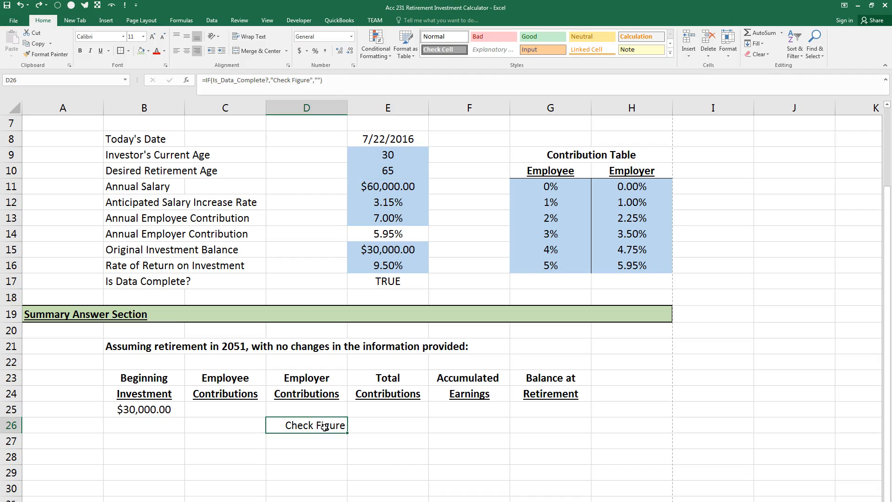
{"action": "left_click", "coordinate": [307, 441]}
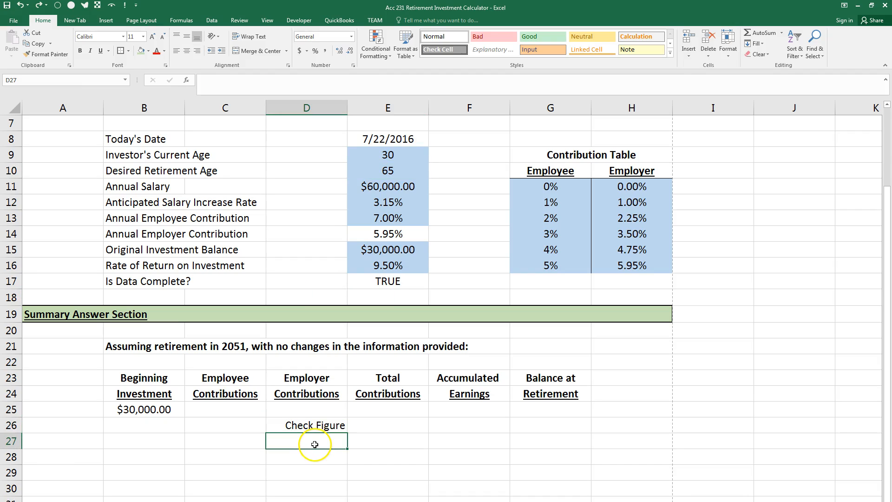
{"action": "left_click", "coordinate": [306, 459]}
{"action": "left_click", "coordinate": [63, 458]}
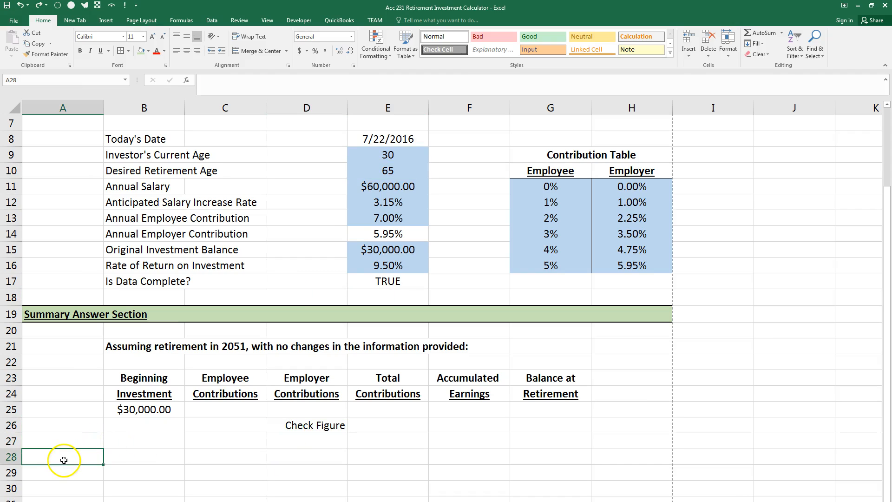
{"action": "key", "text": "ctrl+u"}
{"action": "key", "text": "ctrl+b"}
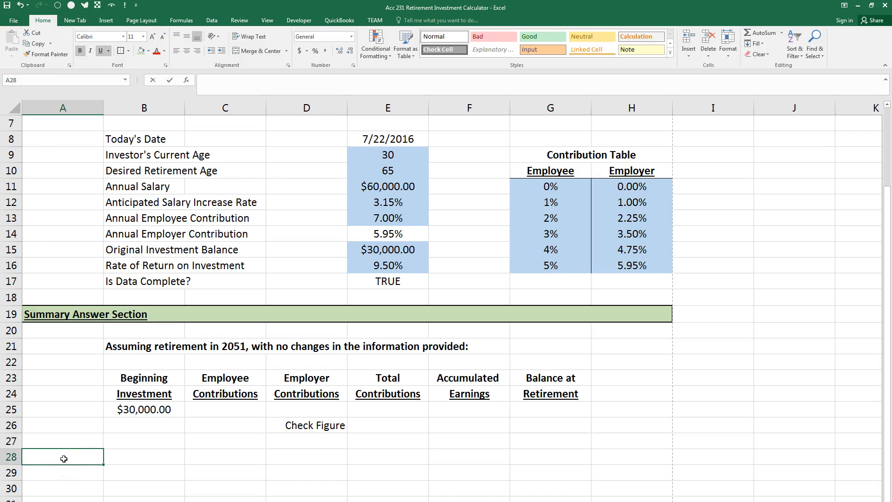
{"action": "type", "text": "Detailed Answe"}
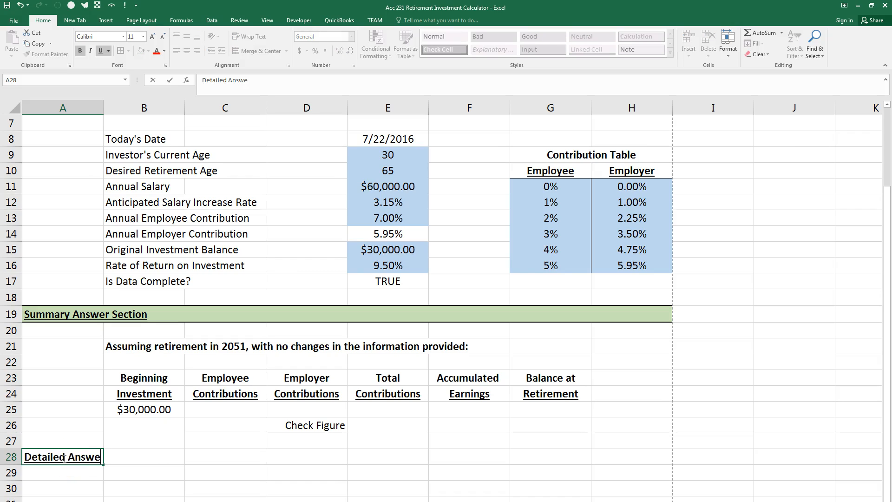
{"action": "type", "text": "r Section"}
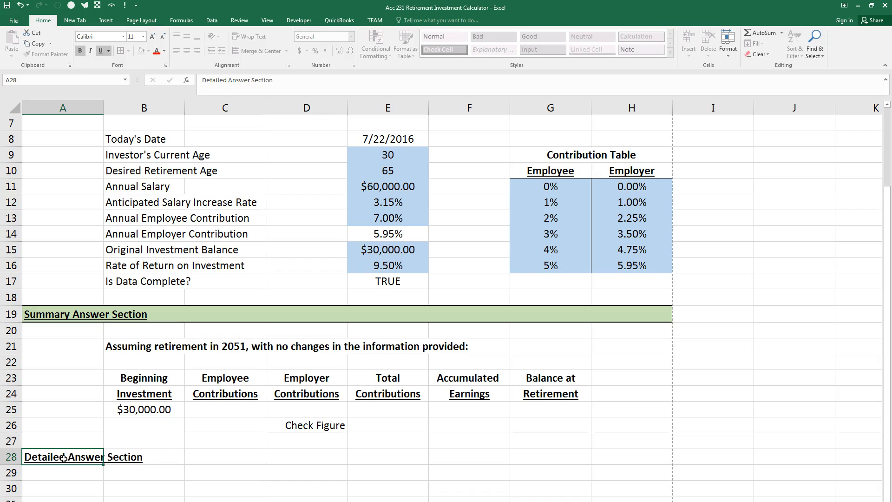
{"action": "key", "text": "ctrl+Return"}
Fill the Detailed Answer Section heading row from A28 to L28 with Black, Text 1
{"action": "key", "text": "shift+Right"}
{"action": "key", "text": "shift+Right"}
{"action": "key", "text": "shift+Right"}
{"action": "key", "text": "shift+Right"}
{"action": "key", "text": "shift+Right"}
{"action": "key", "text": "shift+Right"}
{"action": "key", "text": "shift+Right"}
{"action": "key", "text": "shift+Right"}
{"action": "key", "text": "shift+Right"}
{"action": "key", "text": "shift+Right"}
{"action": "key", "text": "shift+Right"}
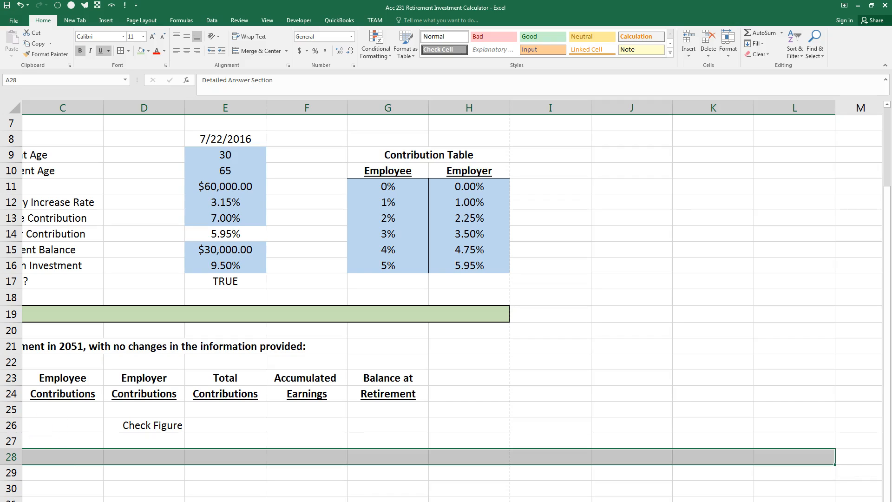
{"action": "left_click", "coordinate": [149, 51]}
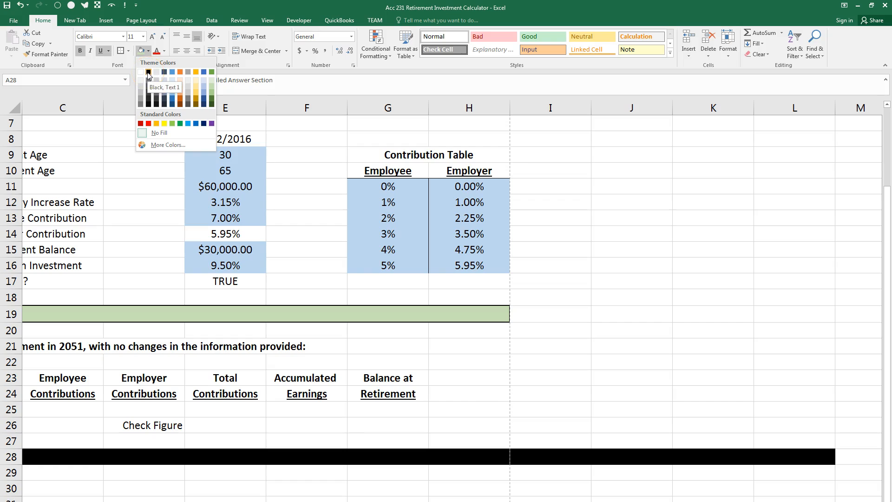
{"action": "left_click", "coordinate": [149, 72]}
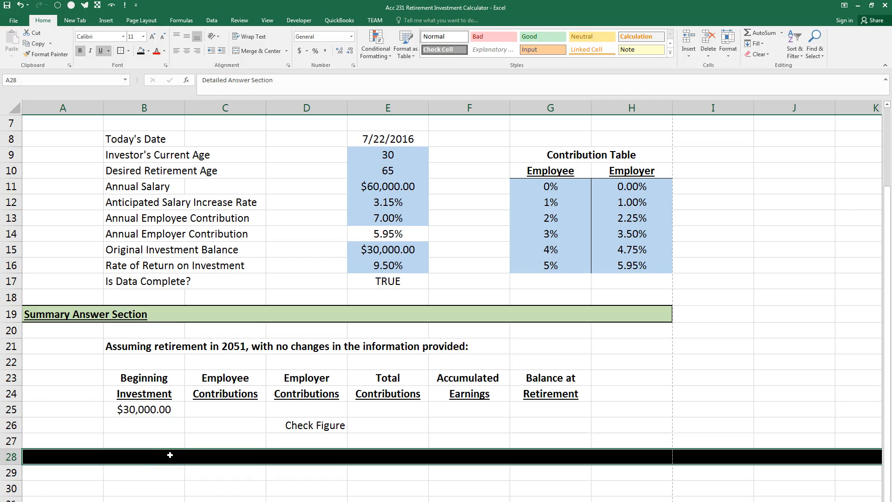
Set the font color of the Detailed Answer Section heading in A28 to white
{"action": "left_click", "coordinate": [56, 459]}
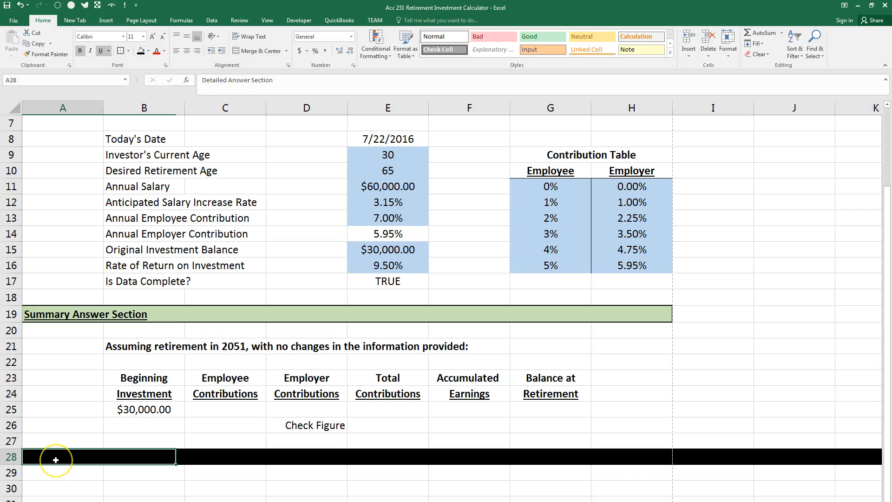
{"action": "left_click", "coordinate": [165, 51]}
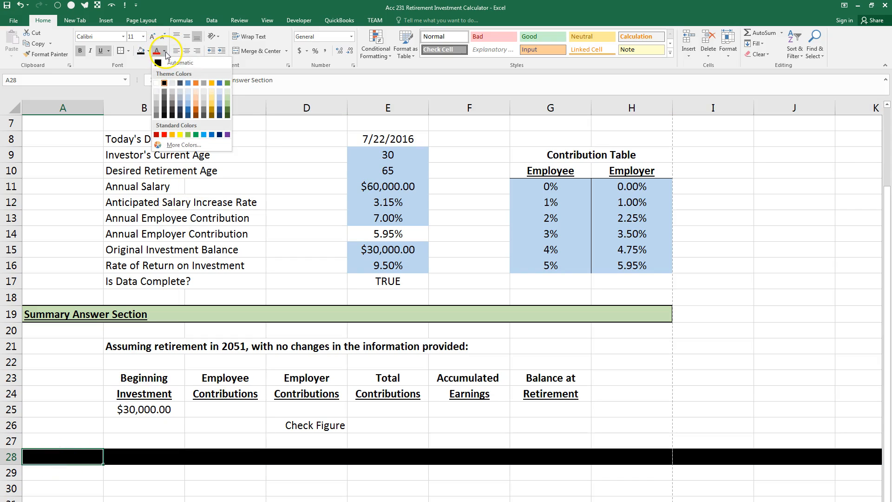
{"action": "left_click", "coordinate": [156, 84]}
Enter the column headings Year, Age, Salary and Beg. Balance in B30 through E30
{"action": "left_click", "coordinate": [135, 488]}
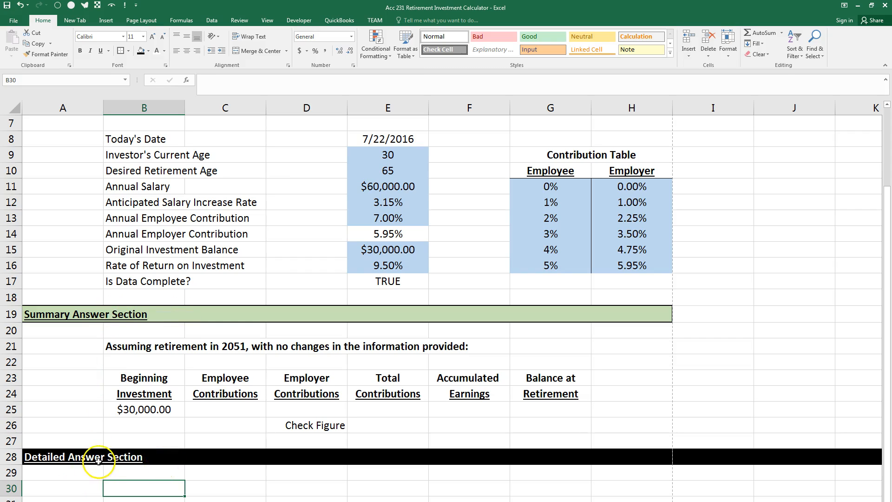
{"action": "scroll", "coordinate": [128, 458], "scroll_direction": "down", "scroll_amount": 1}
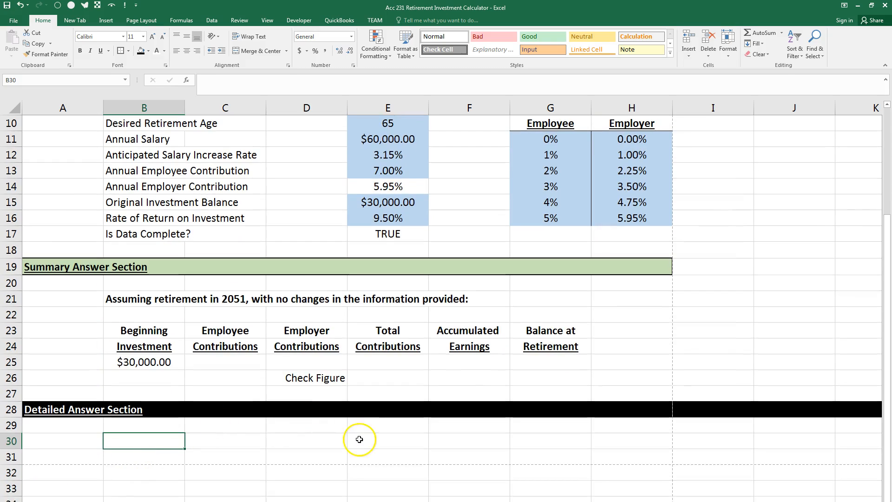
{"action": "scroll", "coordinate": [363, 436], "scroll_direction": "down", "scroll_amount": 1}
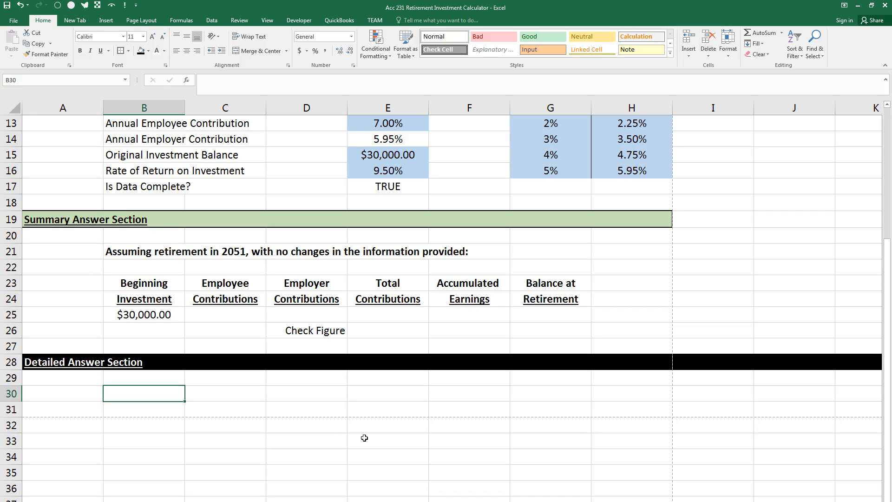
{"action": "type", "text": "Year"}
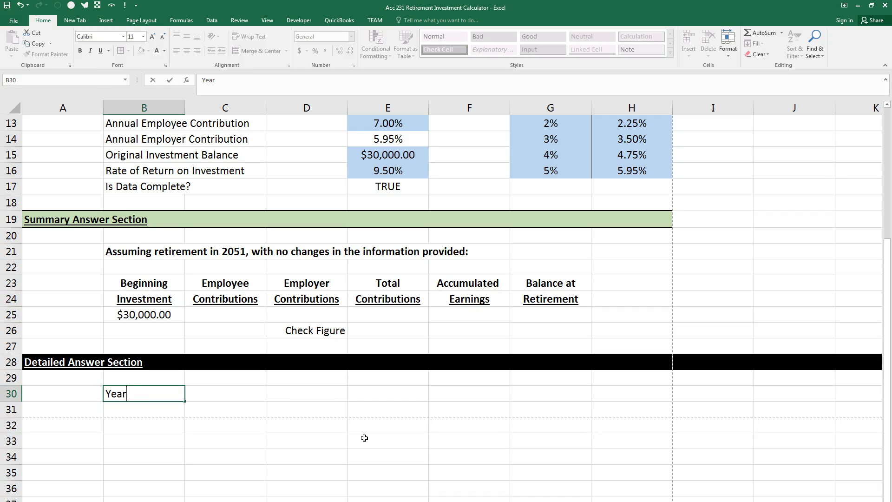
{"action": "key", "text": "Tab"}
{"action": "type", "text": "Age"}
{"action": "key", "text": "Tab"}
{"action": "type", "text": "Sa"}
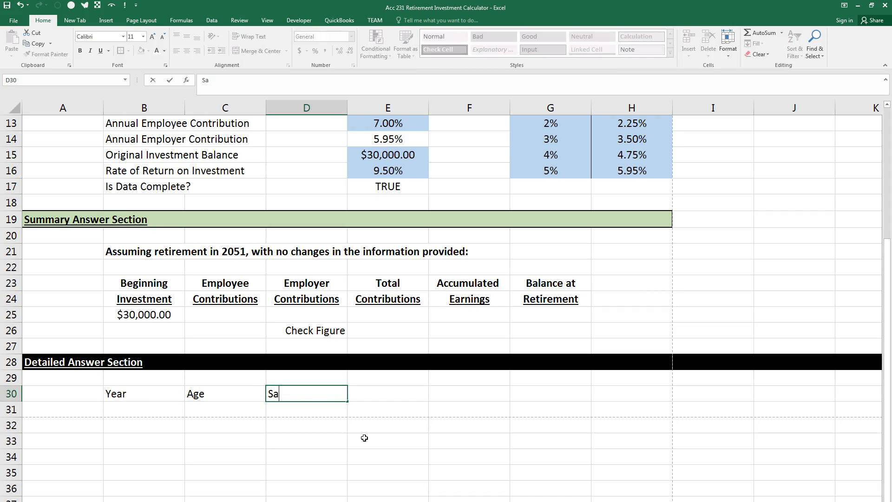
{"action": "type", "text": "lary"}
{"action": "key", "text": "Tab"}
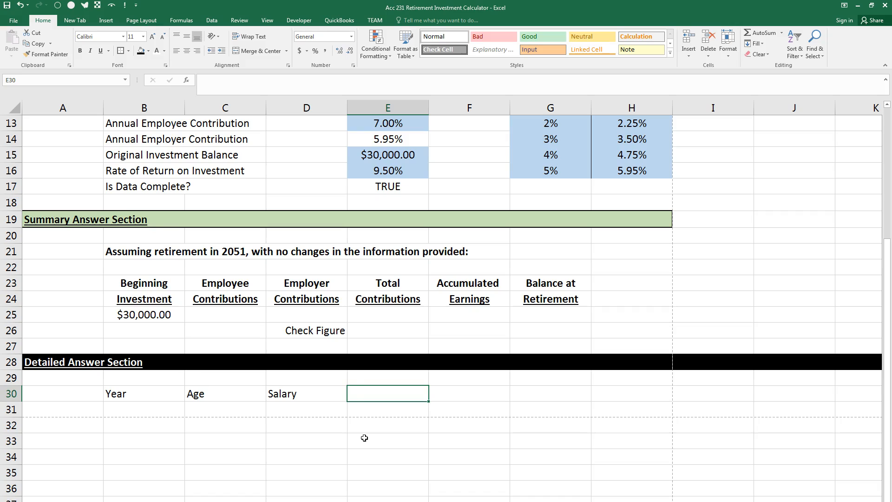
{"action": "type", "text": "Beg. Balance"}
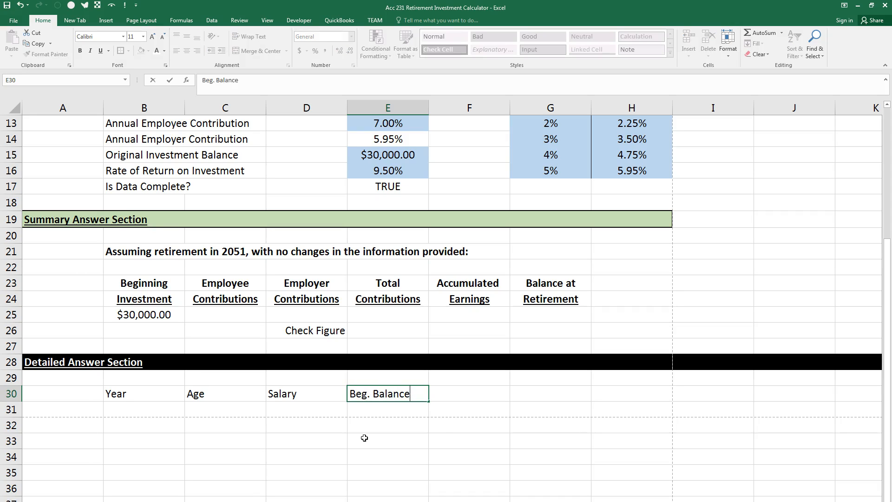
{"action": "key", "text": "Tab"}
Enter the column headings YTD Earnings, YTD Contrib. and End Balance in F30 through H30
{"action": "type", "text": "YT"}
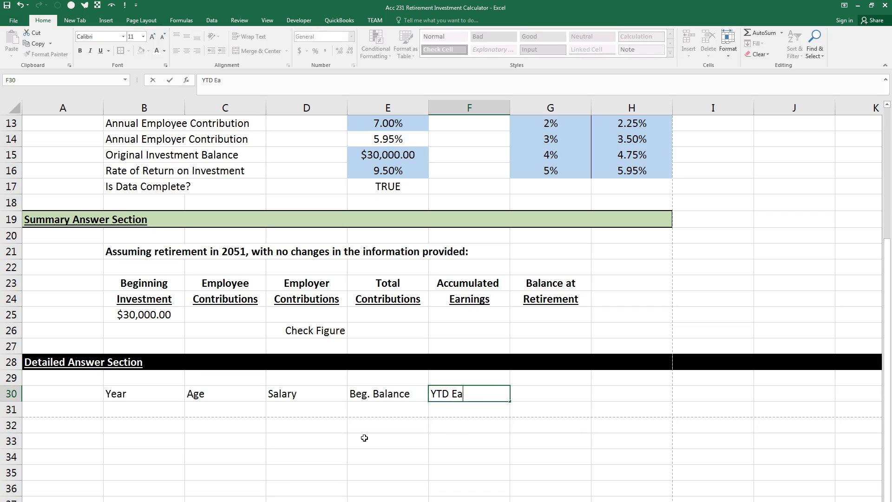
{"action": "key", "text": "Tab"}
{"action": "type", "text": "Y"}
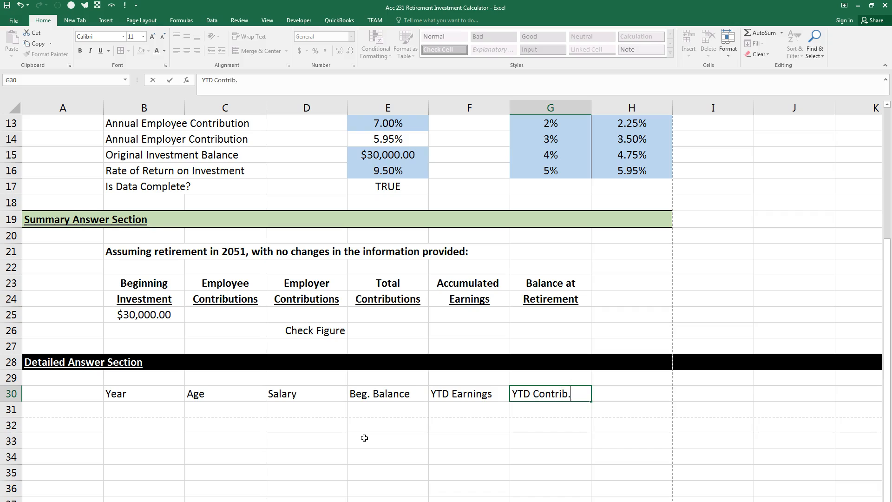
{"action": "key", "text": "Tab"}
{"action": "type", "text": "E"}
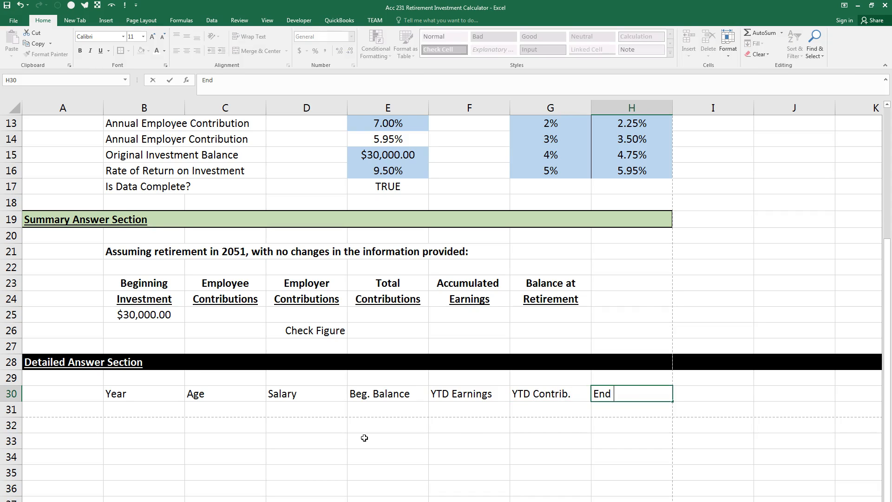
{"action": "key", "text": "Tab"}
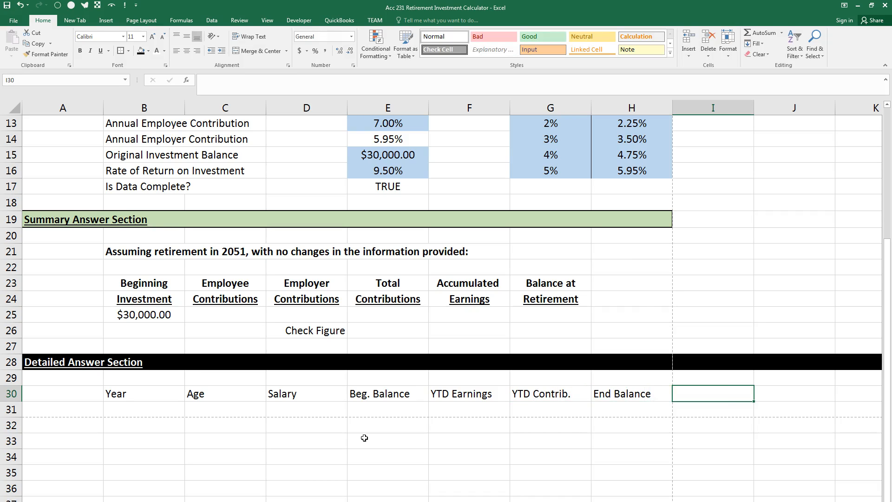
Enter the column headings Acc. Earnings, Acc. Contrib., End Balance and Check Figure in I30 through L30
{"action": "type", "text": "Acc. Earnings"}
{"action": "key", "text": "Tab"}
{"action": "type", "text": "A"}
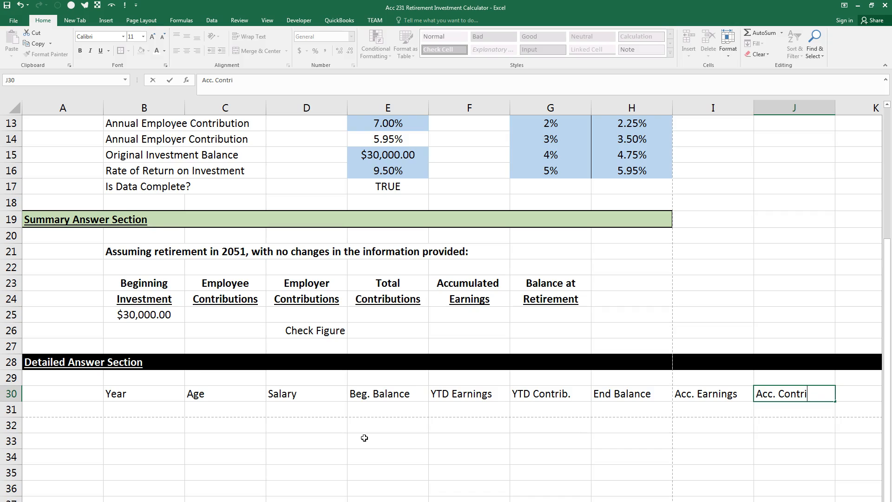
{"action": "key", "text": "Tab"}
{"action": "type", "text": "En"}
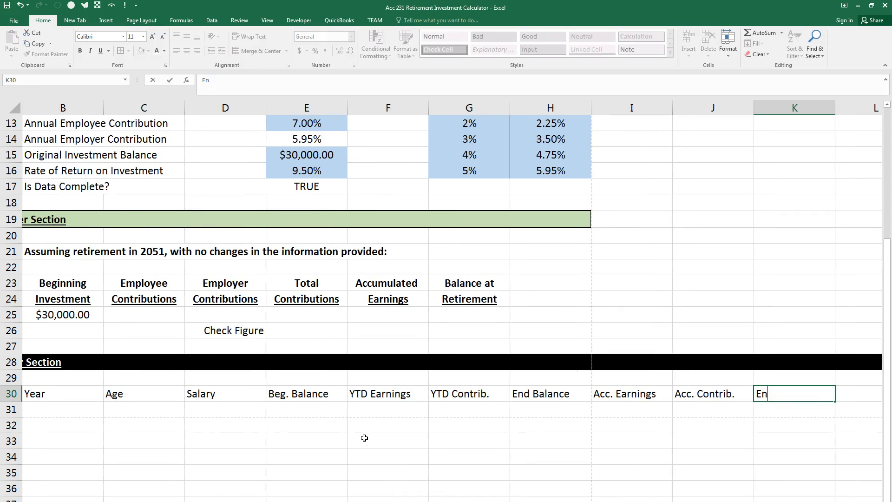
{"action": "key", "text": "Tab"}
{"action": "type", "text": "Chec"}
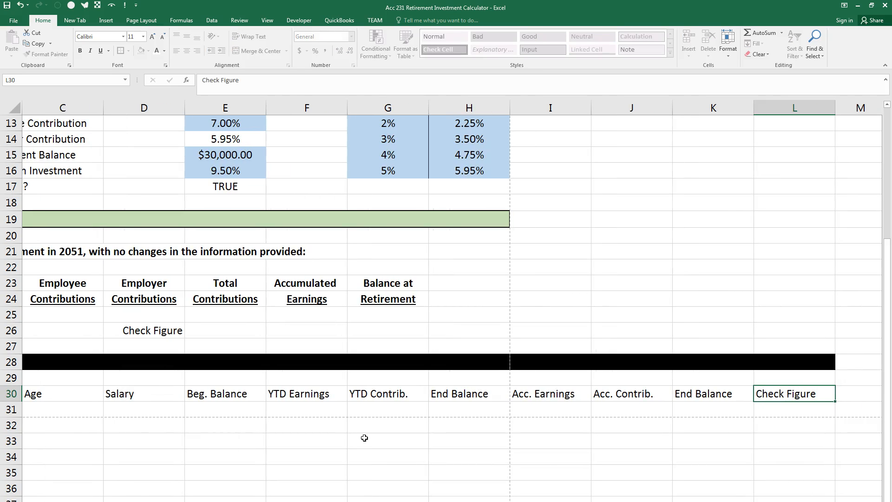
Bold, underline and center the column headings across A30:L30
{"action": "key", "text": "shift+Left"}
{"action": "key", "text": "shift+Left"}
{"action": "key", "text": "shift+Left"}
{"action": "key", "text": "shift+Left"}
{"action": "key", "text": "shift+Left"}
{"action": "key", "text": "shift+Left"}
{"action": "key", "text": "shift+Left"}
{"action": "key", "text": "shift+Left"}
{"action": "key", "text": "shift+Left"}
{"action": "key", "text": "shift+Left"}
{"action": "key", "text": "shift+Left"}
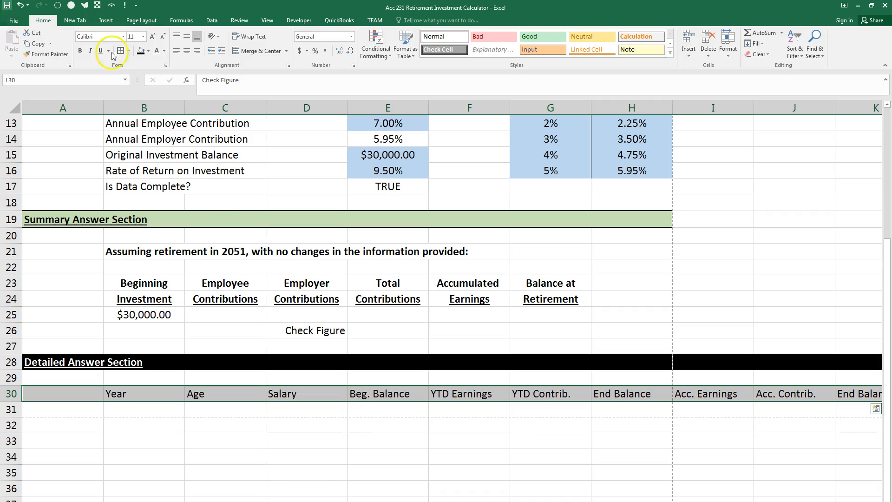
{"action": "left_click", "coordinate": [81, 51]}
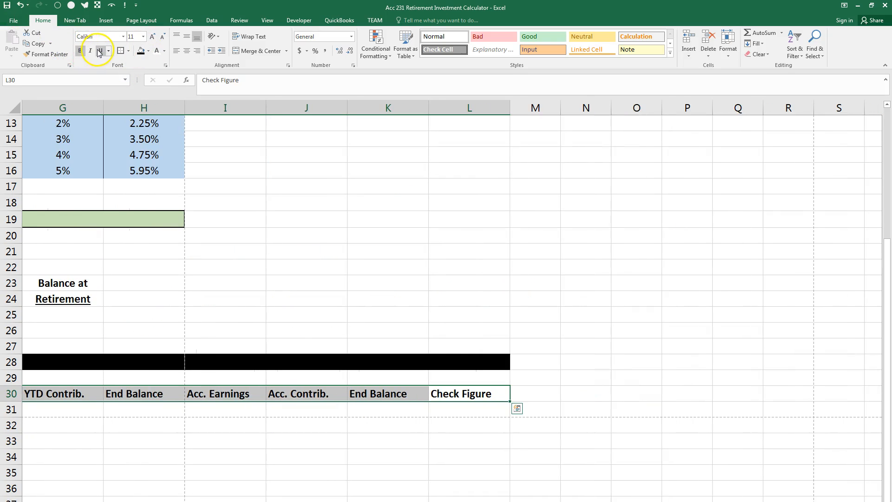
{"action": "left_click", "coordinate": [100, 52]}
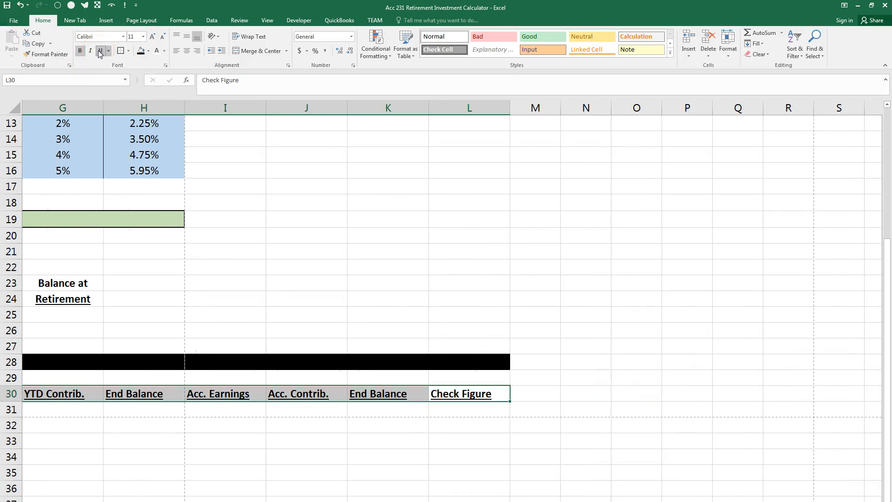
{"action": "left_click", "coordinate": [188, 53]}
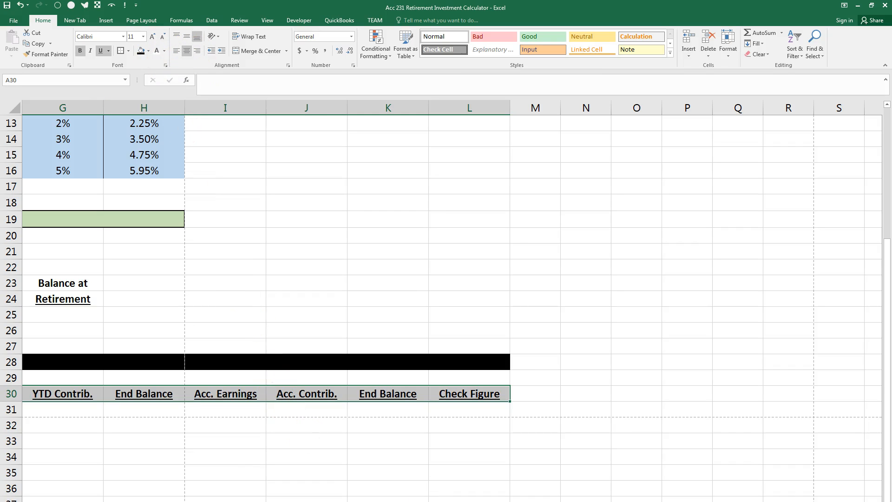
{"action": "scroll", "coordinate": [452, 308], "scroll_direction": "left", "scroll_amount": 6}
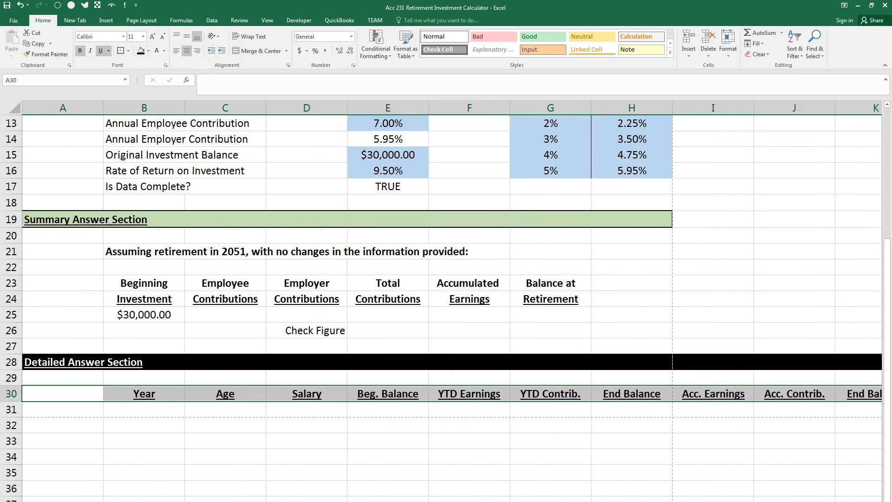
Switch to the Word exam instructions, review item 5 and select its 60-year table requirement, and return to B31 in the spreadsheet
{"action": "left_click_drag", "start_coordinate": [891, 19], "coordinate": [683, 60]}
{"action": "scroll", "coordinate": [638, 235], "scroll_direction": "up", "scroll_amount": 3}
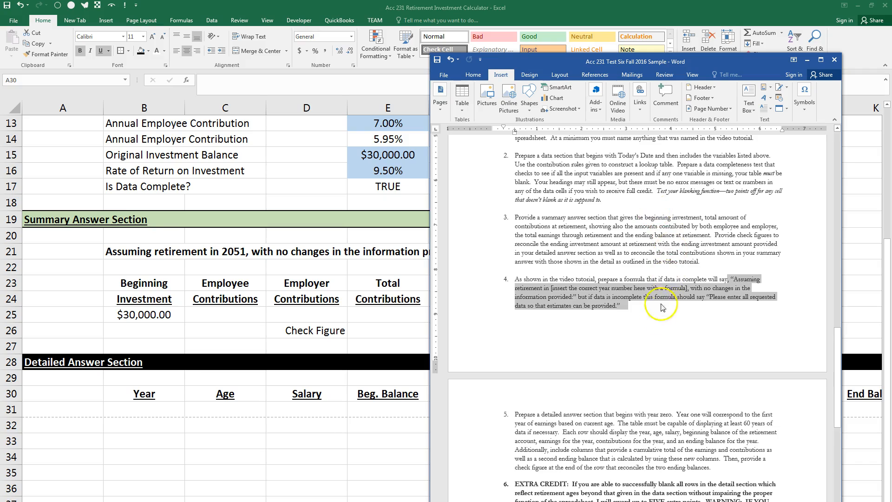
{"action": "scroll", "coordinate": [654, 330], "scroll_direction": "down", "scroll_amount": 2}
{"action": "scroll", "coordinate": [655, 329], "scroll_direction": "down", "scroll_amount": 3}
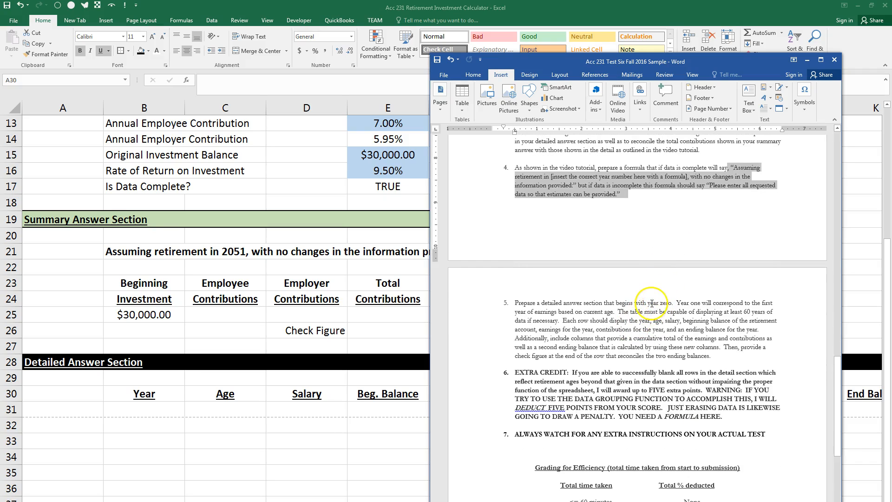
{"action": "left_click_drag", "start_coordinate": [646, 304], "coordinate": [767, 312]}
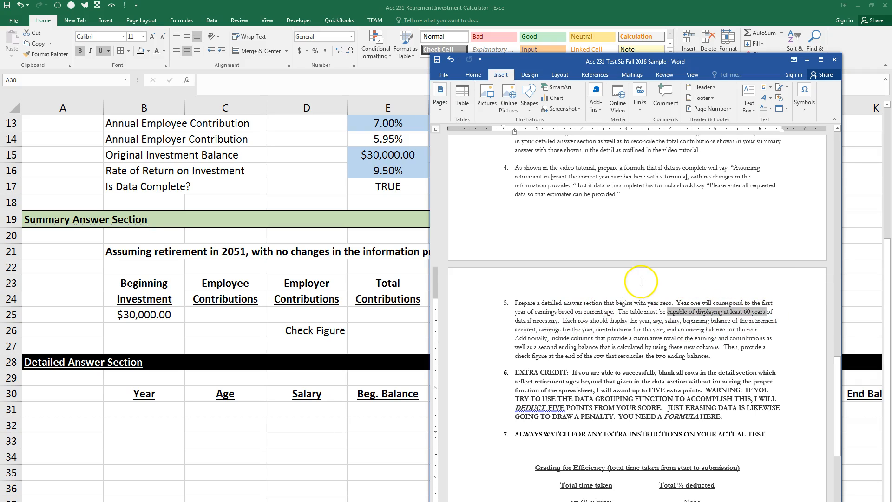
{"action": "left_click_drag", "start_coordinate": [681, 64], "coordinate": [891, 62]}
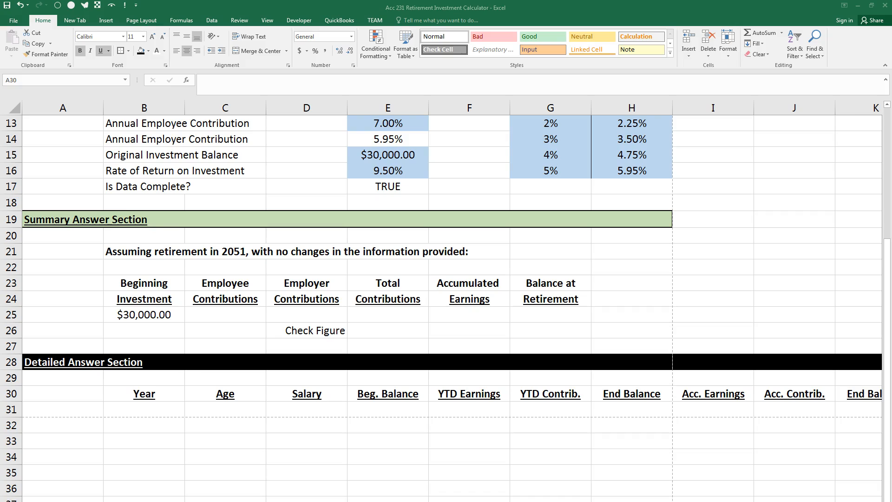
{"action": "left_click", "coordinate": [135, 409]}
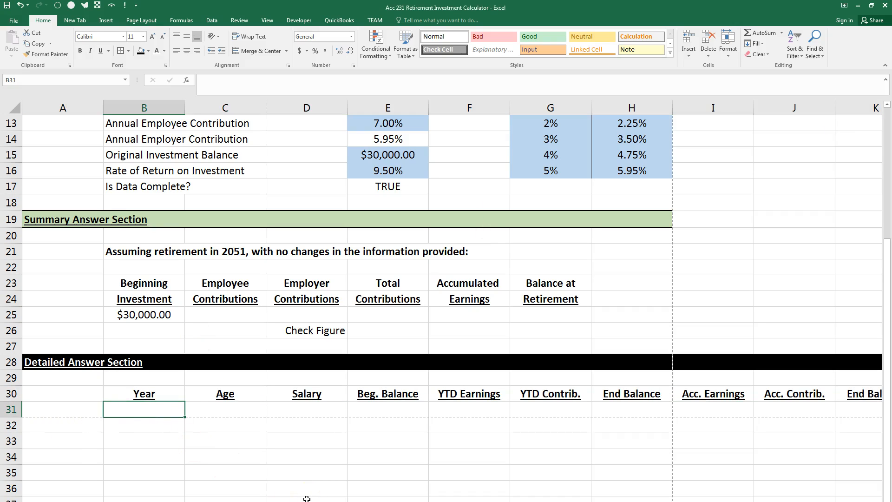
Enter =IF(Is_Data_Complete?,0,"") in B31 as the first Year value and center it
{"action": "type", "text": "=if"}
{"action": "key", "text": "Tab"}
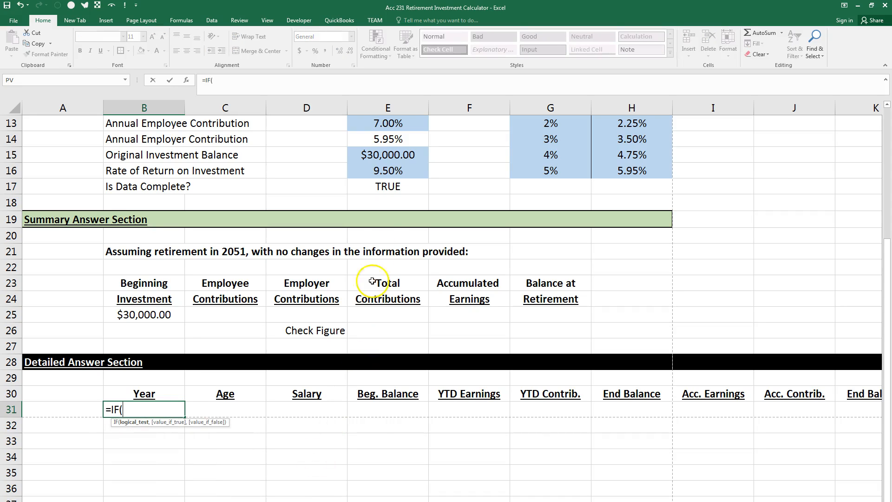
{"action": "left_click", "coordinate": [381, 186]}
{"action": "type", "text": ",0,"}
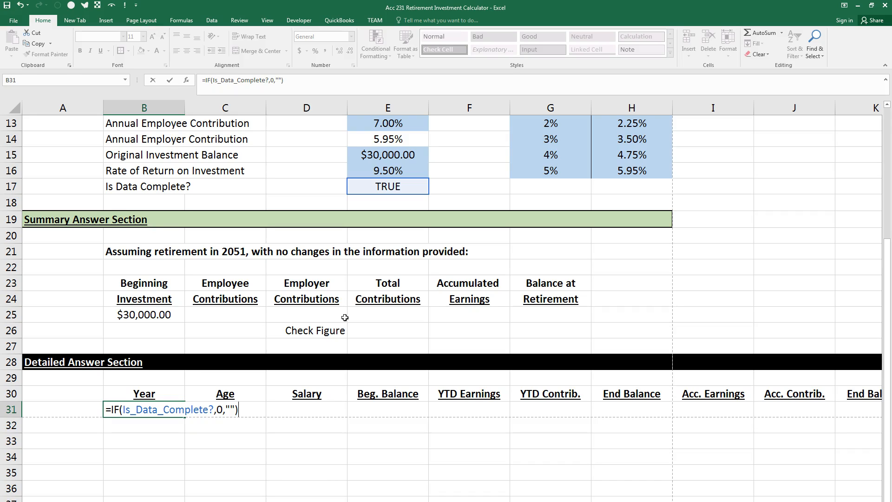
{"action": "key", "text": "ctrl+Return"}
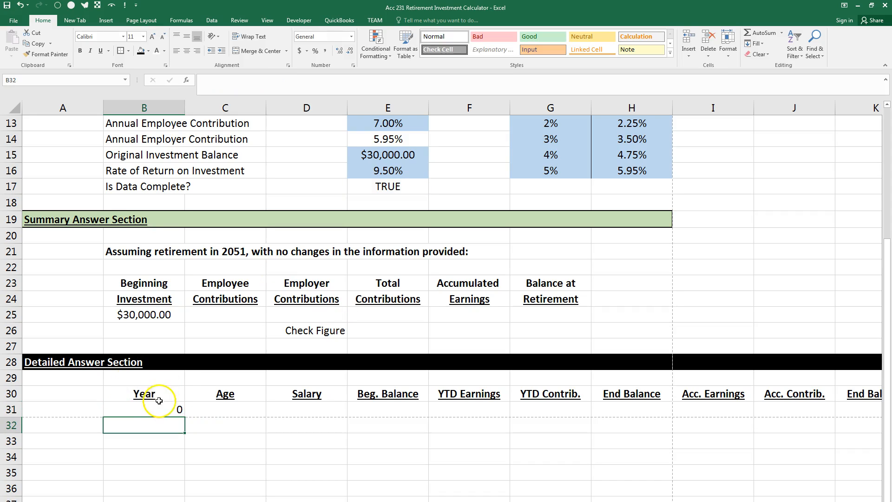
{"action": "left_click", "coordinate": [190, 52]}
Enter =IF(Is_Data_Complete?,B31+1,"") in B32 for the second Year value and reselect that cell
{"action": "left_click", "coordinate": [142, 423]}
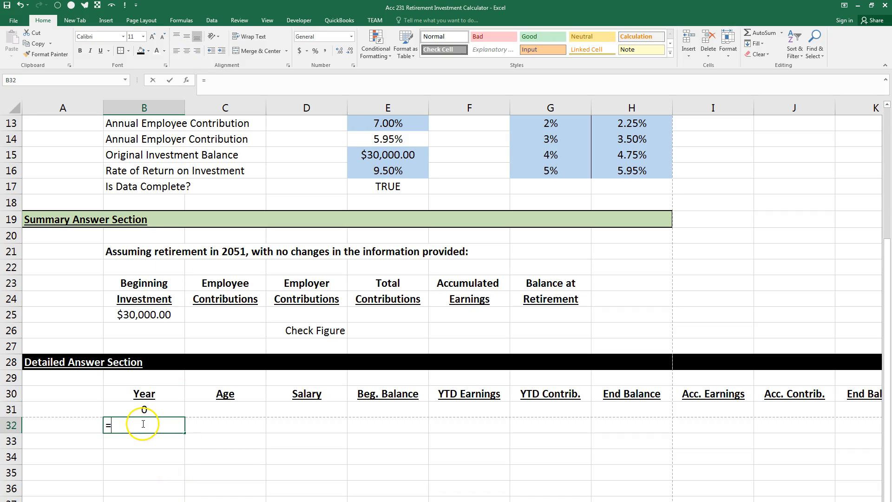
{"action": "type", "text": "=IF"}
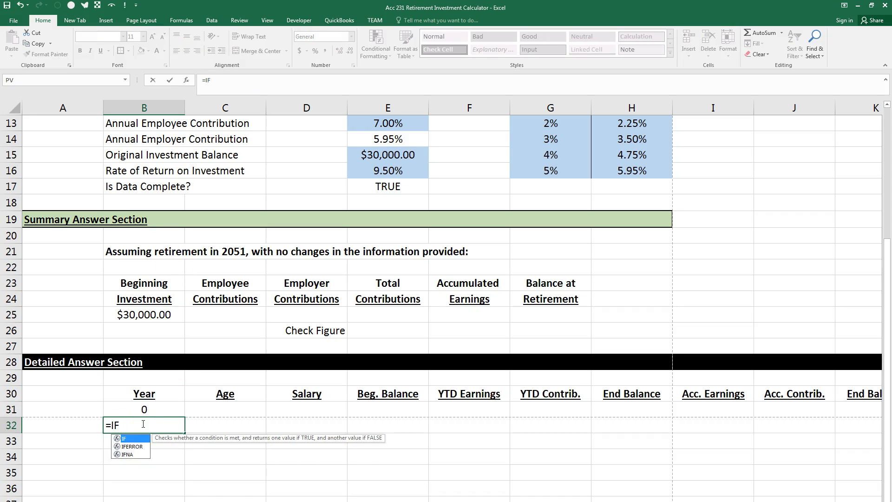
{"action": "type", "text": "("}
{"action": "left_click", "coordinate": [386, 184]}
{"action": "type", "text": ","}
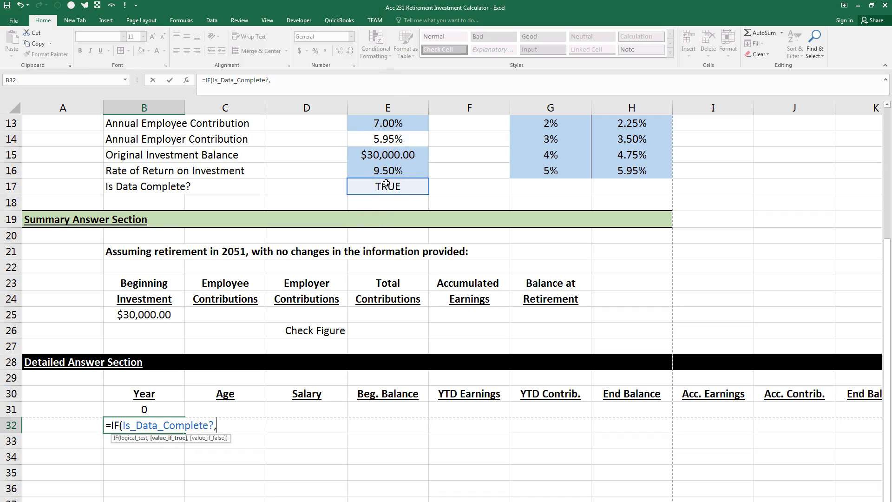
{"action": "left_click", "coordinate": [124, 408]}
{"action": "type", "text": "+1,\"\")"}
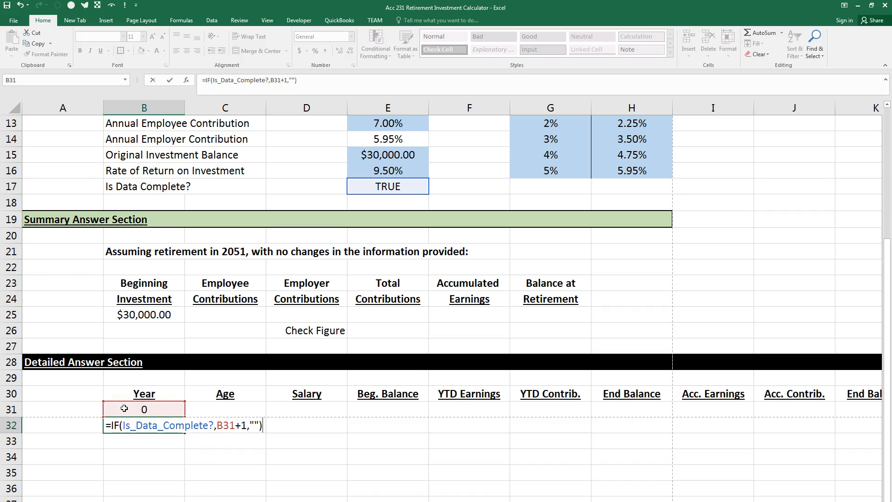
{"action": "key", "text": "Return"}
{"action": "left_click_drag", "start_coordinate": [149, 413], "coordinate": [149, 422]}
{"action": "left_click", "coordinate": [149, 423]}
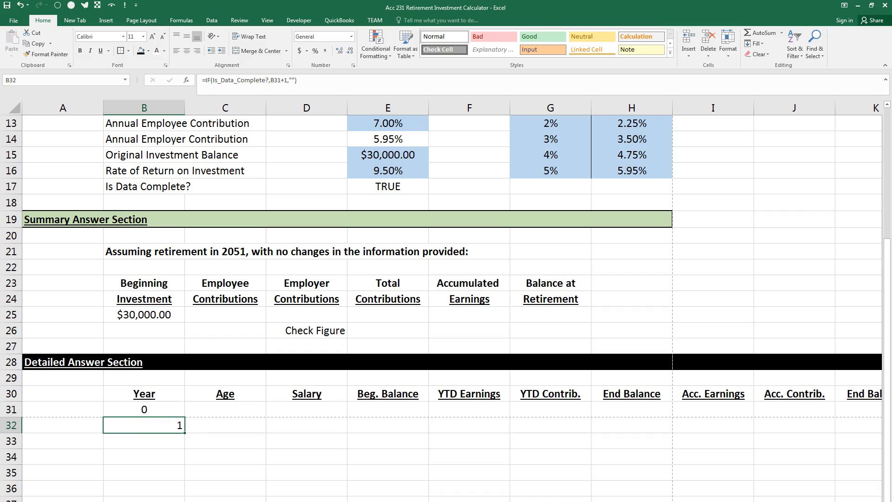
Center the year value in B32 and fill its formula down the Year column to about row 92
{"action": "left_click", "coordinate": [186, 51]}
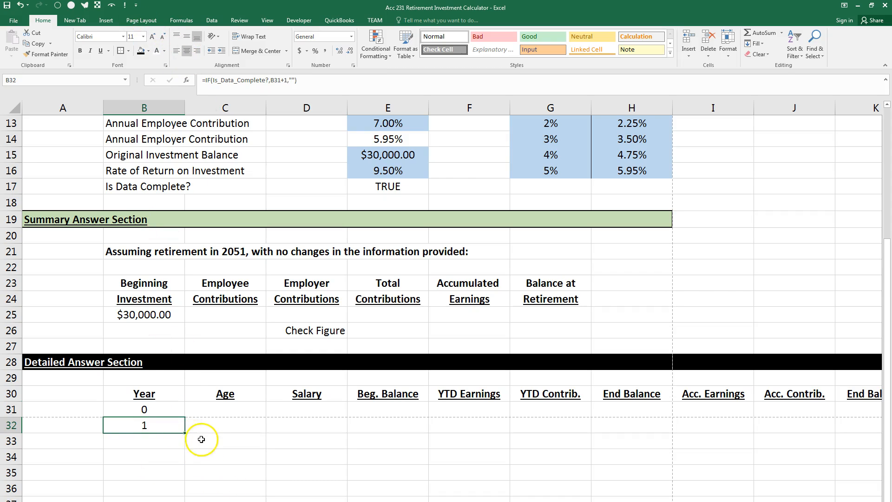
{"action": "scroll", "coordinate": [199, 440], "scroll_direction": "down", "scroll_amount": 4}
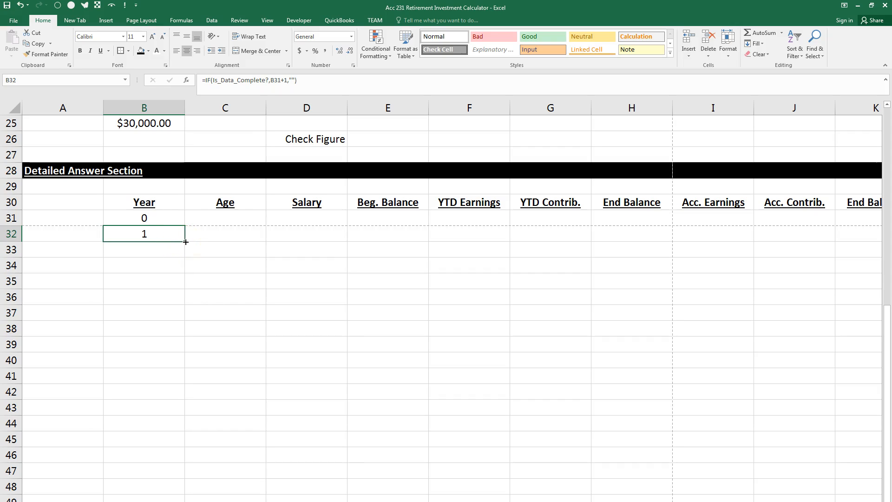
{"action": "left_click_drag", "start_coordinate": [185, 242], "coordinate": [124, 304]}
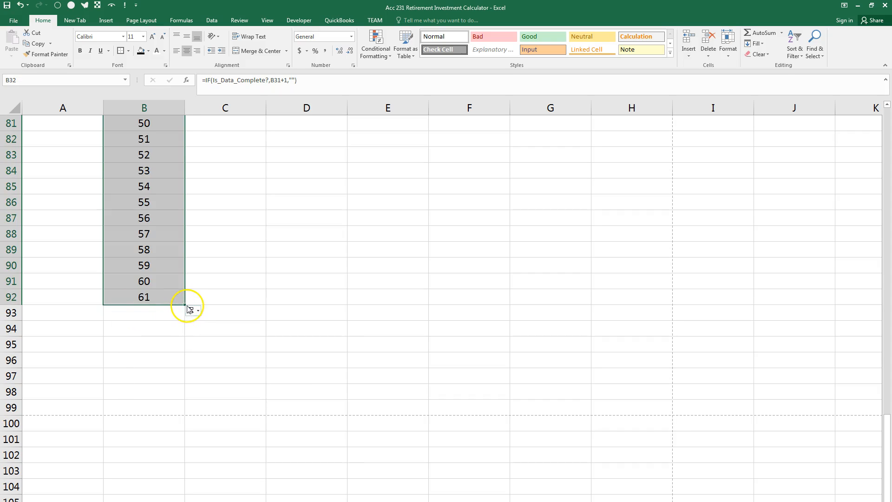
{"action": "left_click_drag", "start_coordinate": [185, 303], "coordinate": [186, 292]}
{"action": "scroll", "coordinate": [245, 341], "scroll_direction": "up", "scroll_amount": 17}
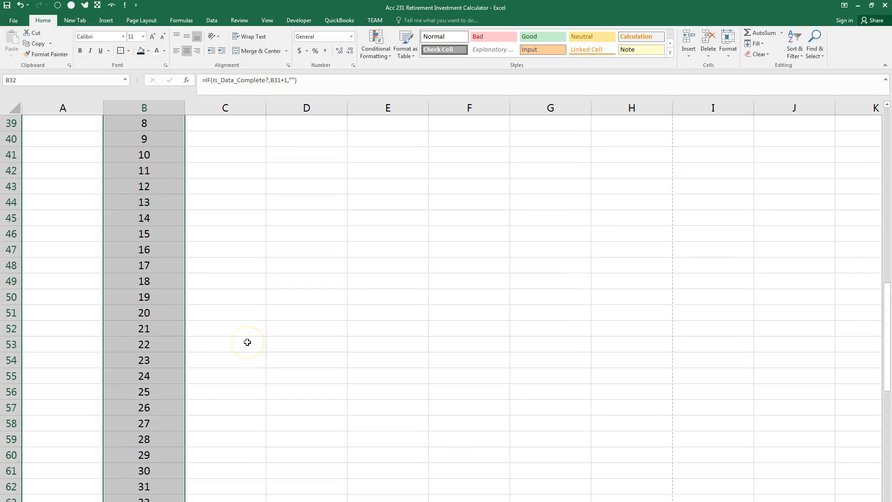
Begin an IF formula in Age cell C32 that tests B32="" and returns an empty string when true
{"action": "scroll", "coordinate": [230, 300], "scroll_direction": "up", "scroll_amount": 1}
{"action": "left_click", "coordinate": [219, 254]}
{"action": "scroll", "coordinate": [274, 315], "scroll_direction": "up", "scroll_amount": 3}
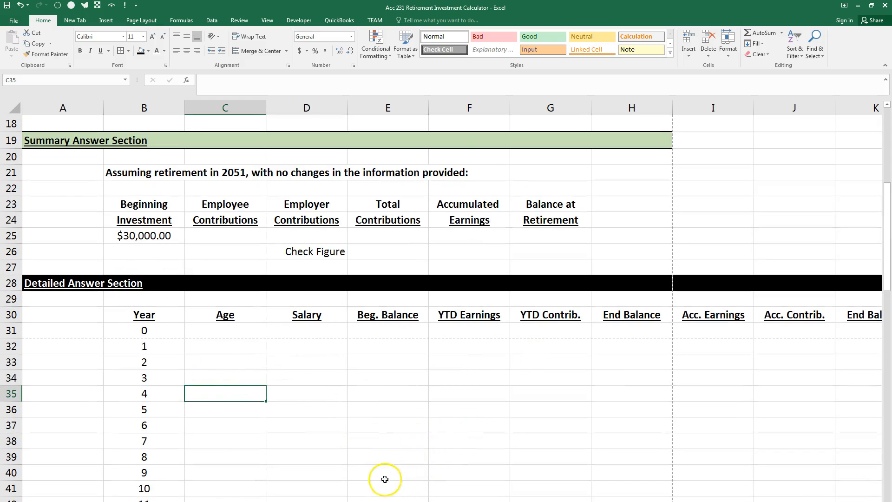
{"action": "left_click", "coordinate": [240, 346]}
{"action": "scroll", "coordinate": [392, 321], "scroll_direction": "down", "scroll_amount": 1}
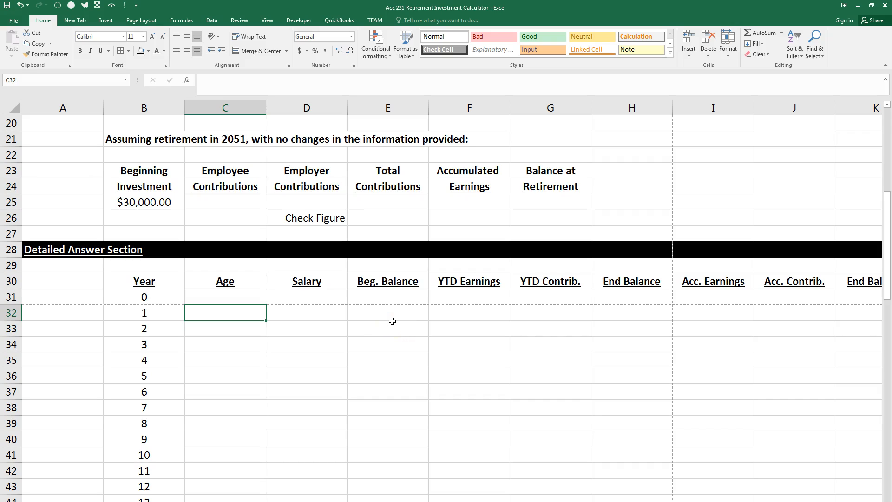
{"action": "left_click", "coordinate": [220, 311]}
{"action": "type", "text": "=I"}
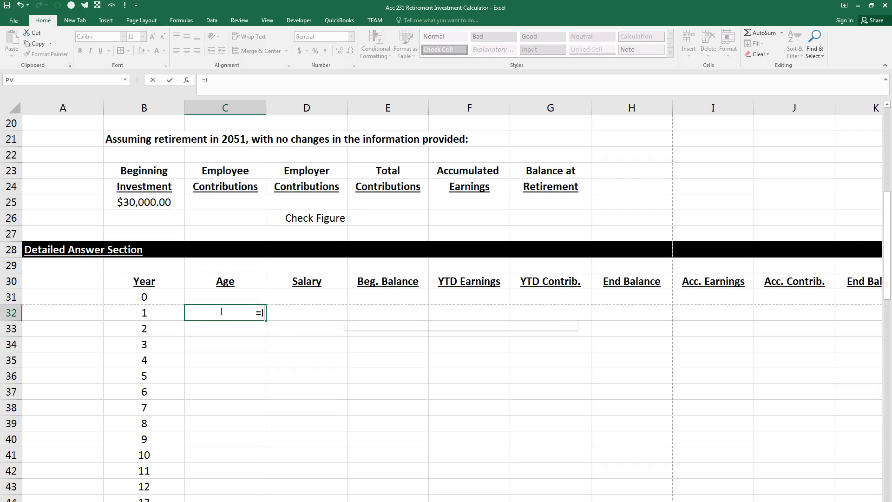
{"action": "type", "text": "F("}
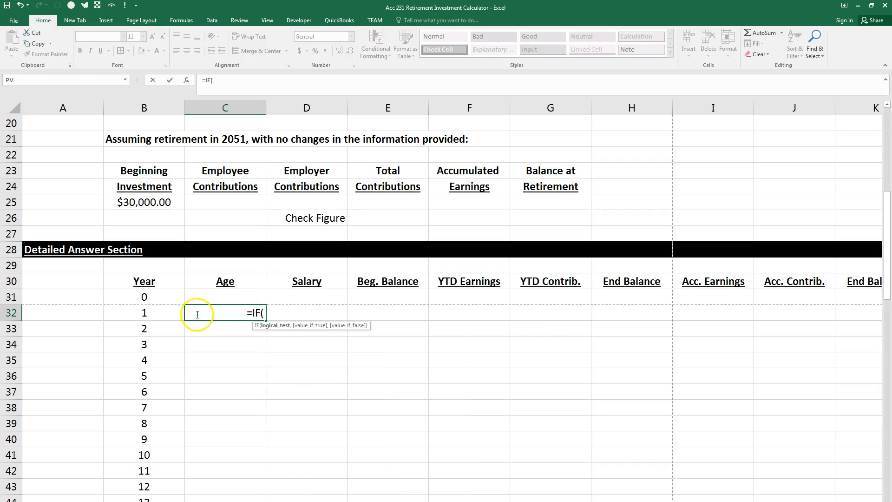
{"action": "left_click", "coordinate": [147, 314]}
{"action": "type", "text": "=\"\""}
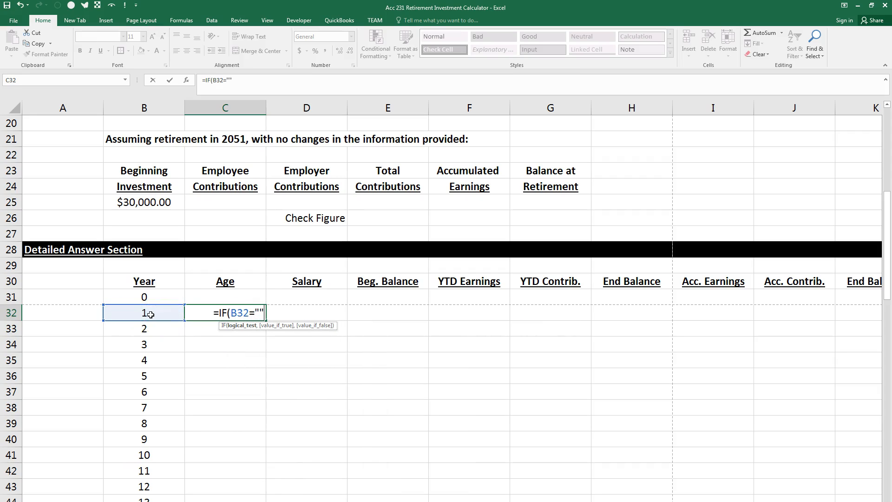
{"action": "type", "text": ",\"\","}
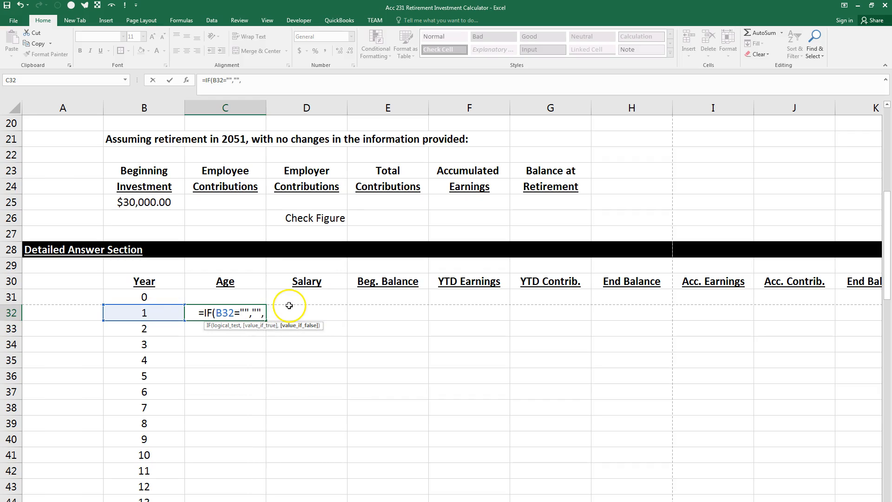
Complete the C32 formula with Investor_s_Current_Age+B31 as the value if false
{"action": "scroll", "coordinate": [306, 279], "scroll_direction": "up", "scroll_amount": 4}
{"action": "left_click", "coordinate": [385, 139]}
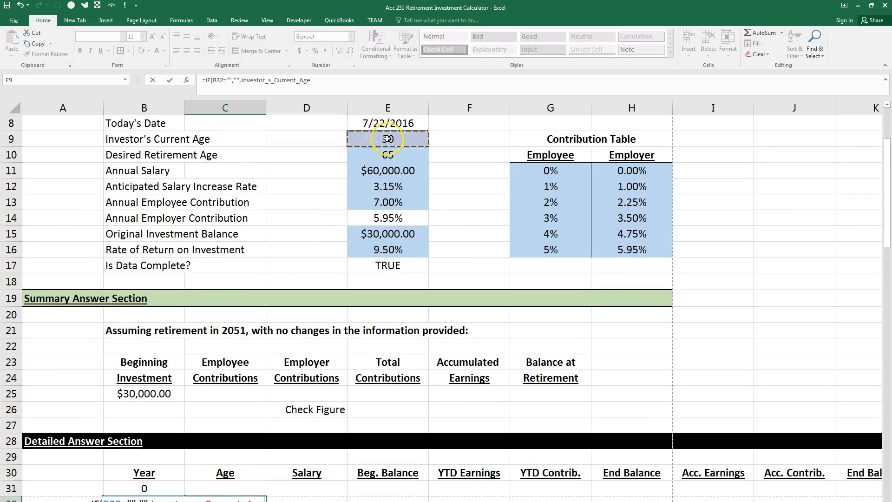
{"action": "scroll", "coordinate": [358, 209], "scroll_direction": "down", "scroll_amount": 4}
{"action": "type", "text": "+"}
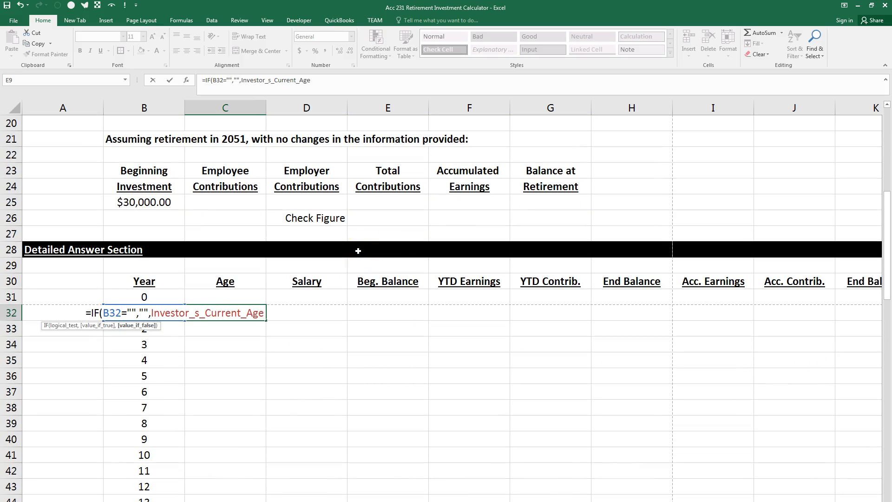
{"action": "left_click", "coordinate": [167, 298]}
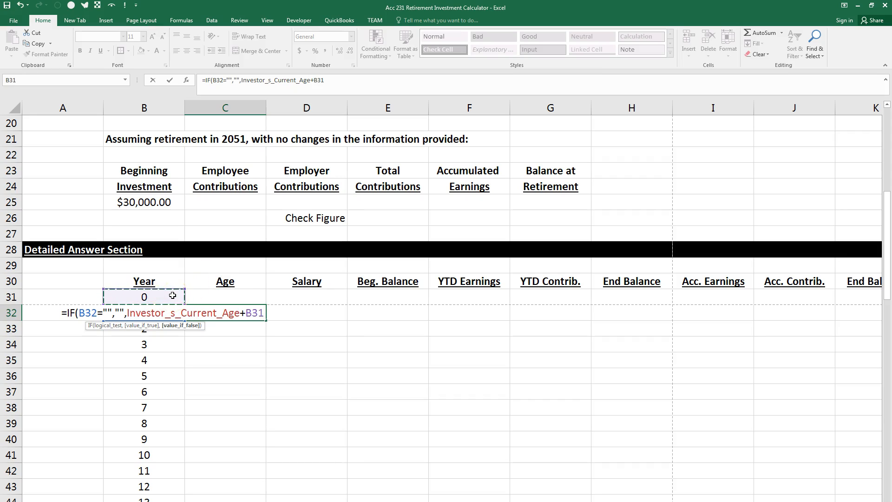
{"action": "type", "text": ")"}
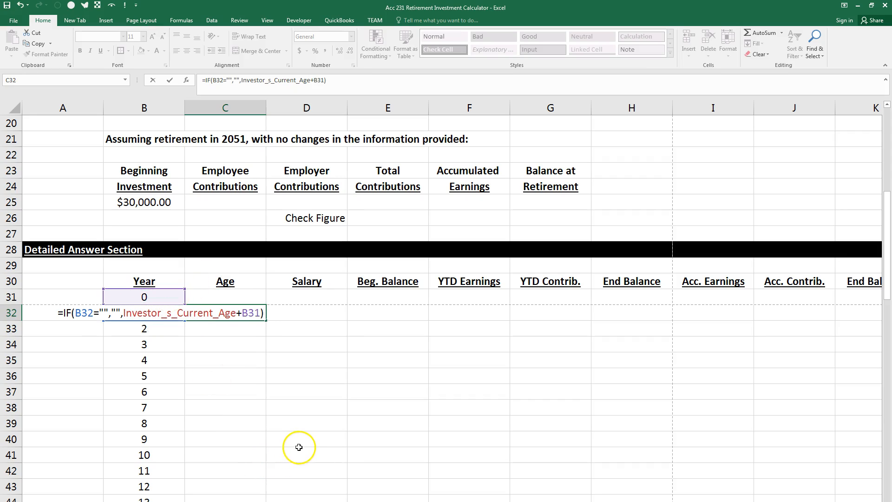
{"action": "key", "text": "Return"}
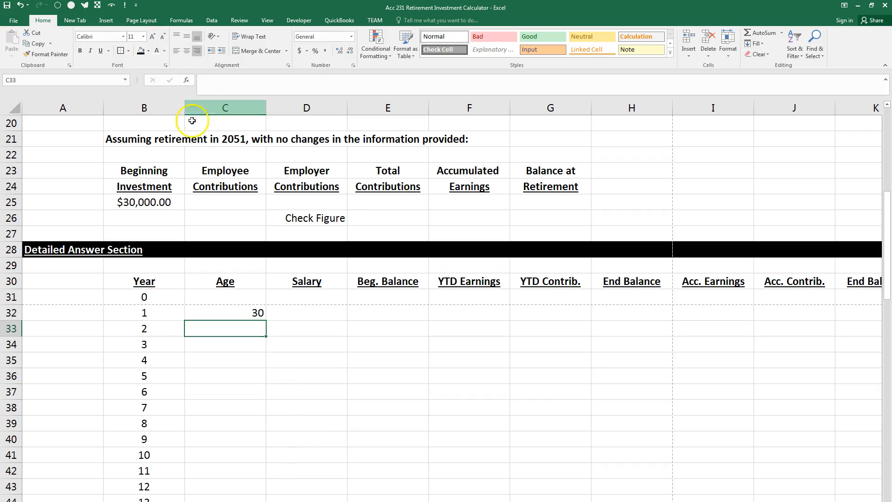
Center the age in C32 and fill its formula down alongside all the years
{"action": "left_click", "coordinate": [225, 311]}
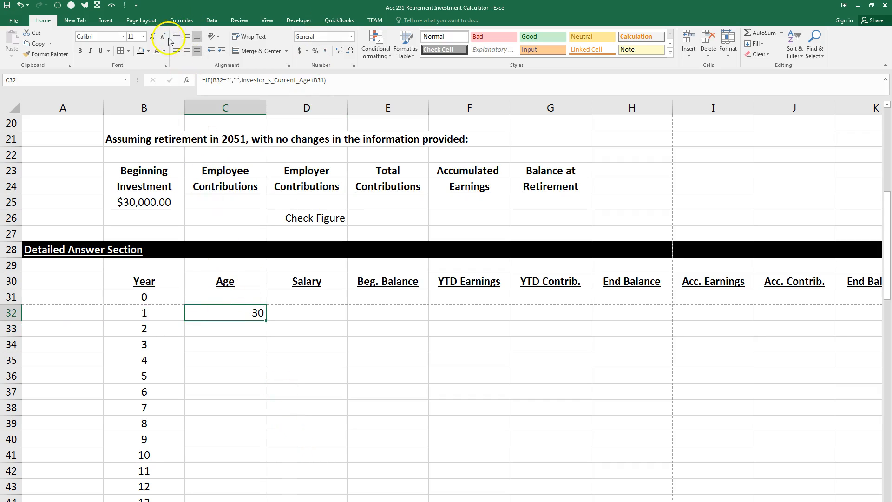
{"action": "left_click", "coordinate": [186, 51]}
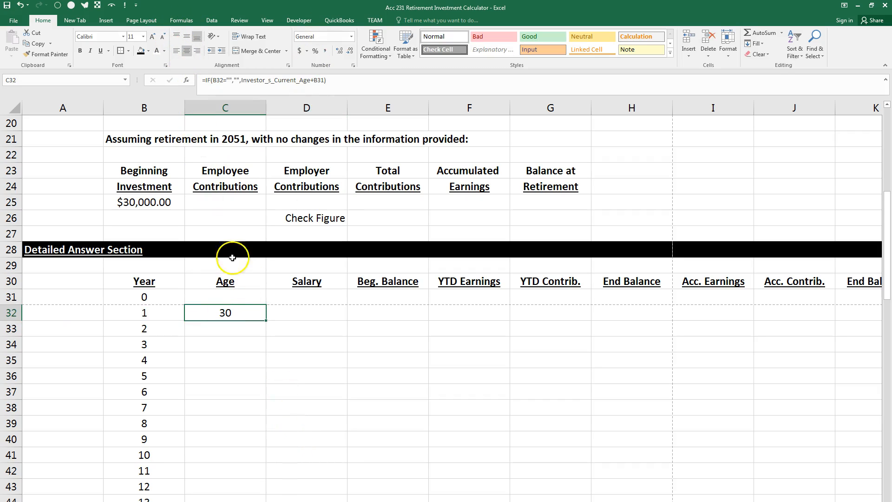
{"action": "double_click", "coordinate": [265, 321]}
{"action": "scroll", "coordinate": [258, 323], "scroll_direction": "down", "scroll_amount": 18}
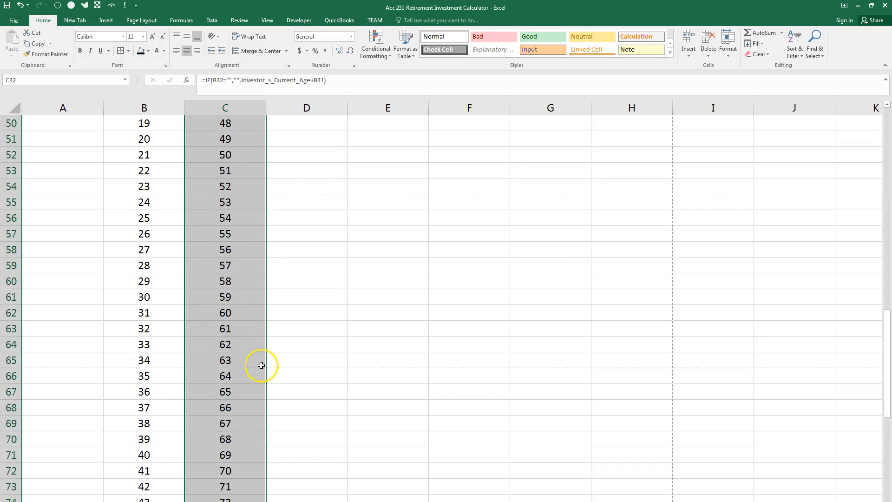
{"action": "scroll", "coordinate": [262, 364], "scroll_direction": "up", "scroll_amount": 20}
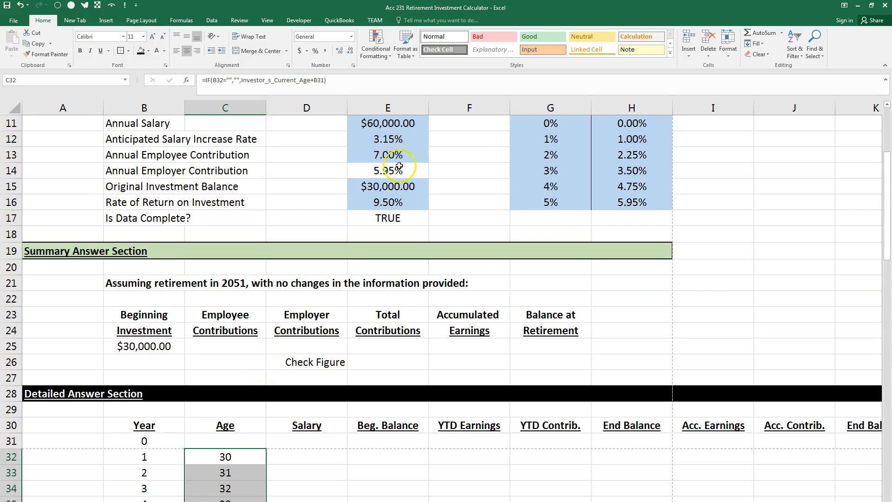
Test the Age column with a current age of 50 and a desired retirement age of 80, and undo both changes
{"action": "scroll", "coordinate": [409, 169], "scroll_direction": "up", "scroll_amount": 3}
{"action": "left_click", "coordinate": [392, 289]}
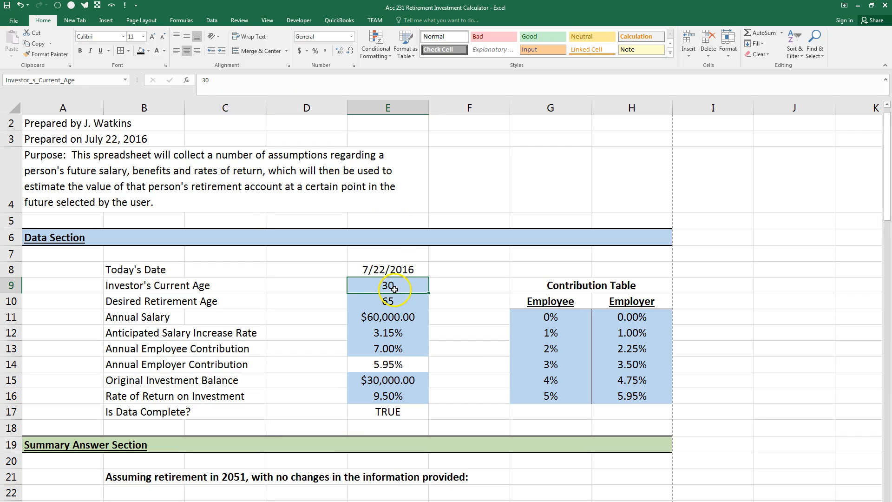
{"action": "type", "text": "50"}
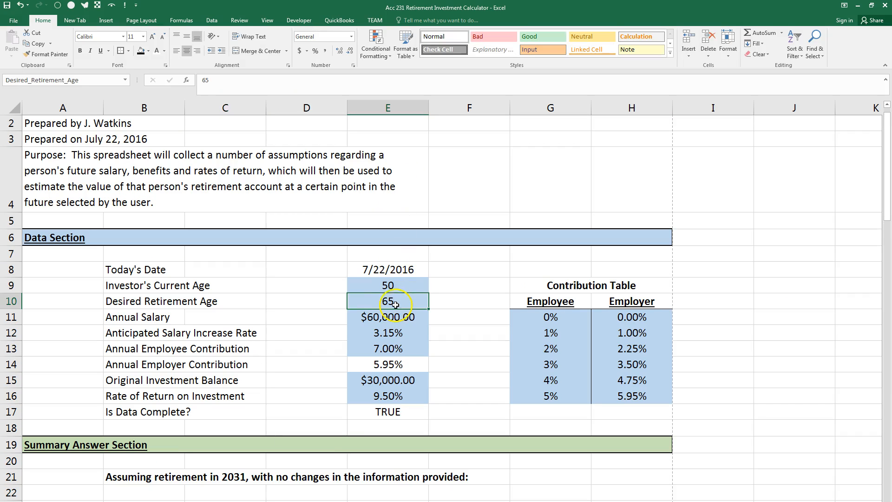
{"action": "type", "text": "80"}
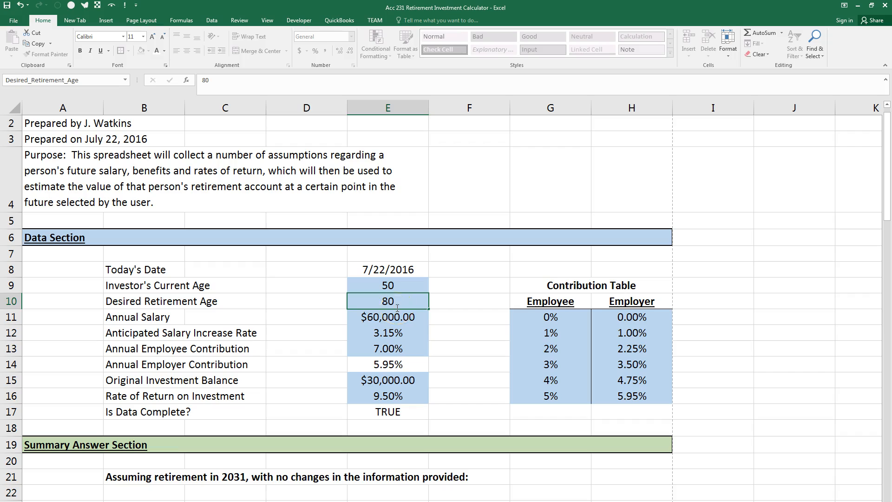
{"action": "left_click", "coordinate": [397, 310]}
{"action": "scroll", "coordinate": [397, 309], "scroll_direction": "down", "scroll_amount": 9}
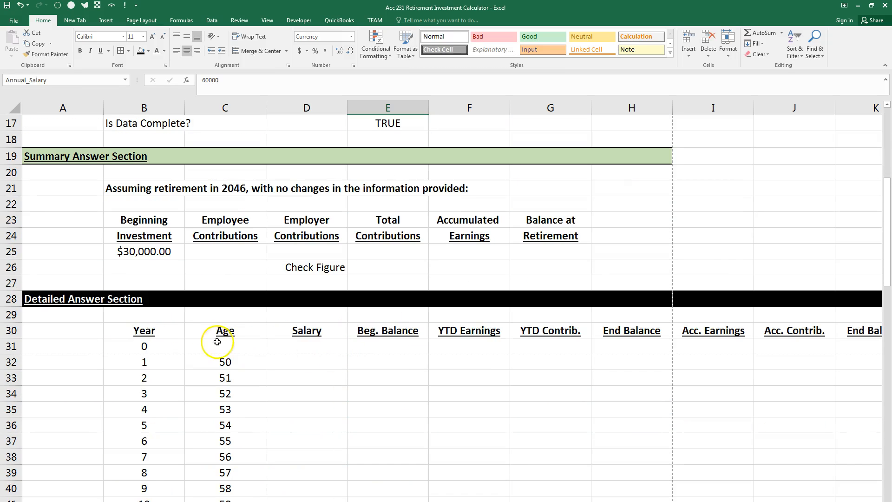
{"action": "scroll", "coordinate": [236, 366], "scroll_direction": "down", "scroll_amount": 12}
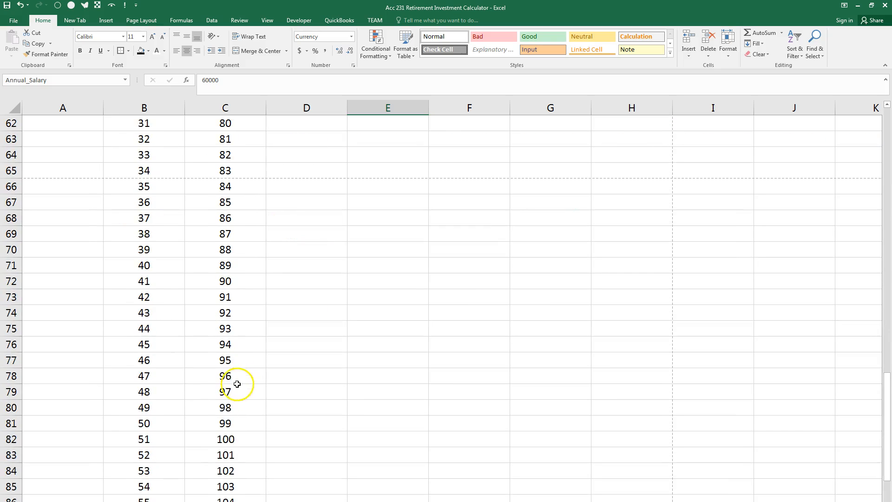
{"action": "left_click", "coordinate": [20, 5]}
{"action": "left_click", "coordinate": [21, 5]}
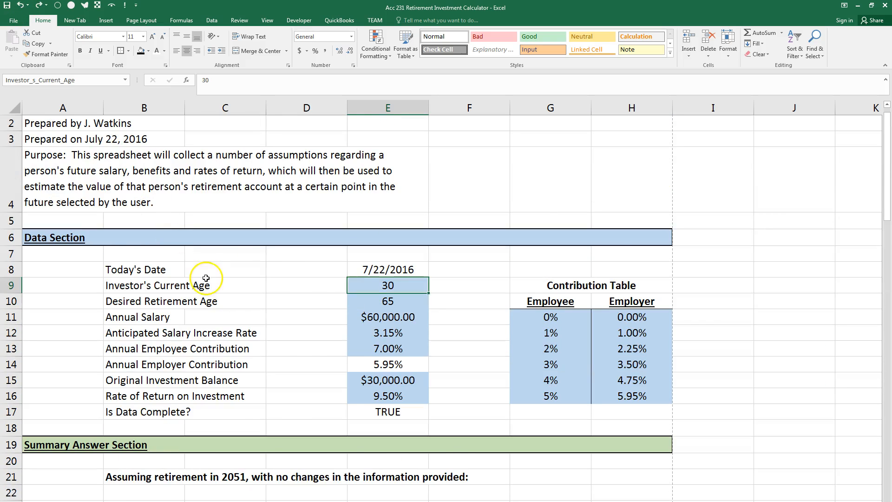
Enter =IF(B32="","",Annual_Salary) in Salary cell D32 and format it with the comma style
{"action": "scroll", "coordinate": [221, 279], "scroll_direction": "down", "scroll_amount": 4}
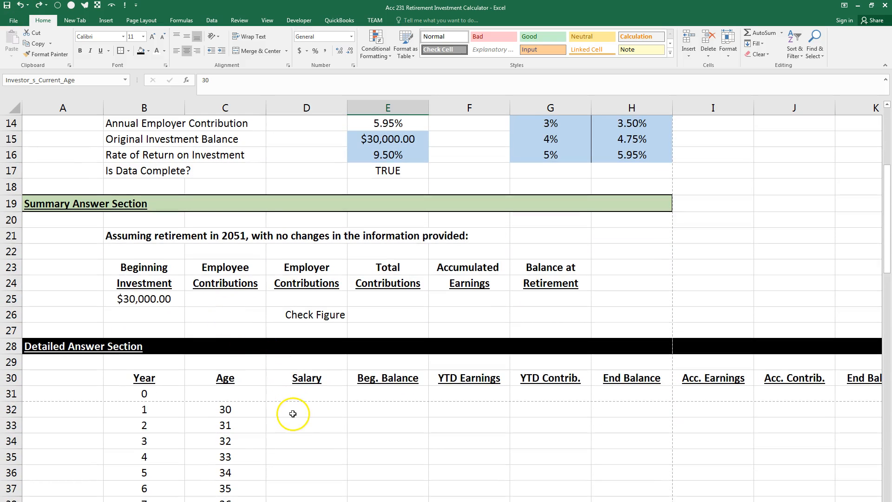
{"action": "left_click", "coordinate": [297, 411]}
{"action": "type", "text": "=IF"}
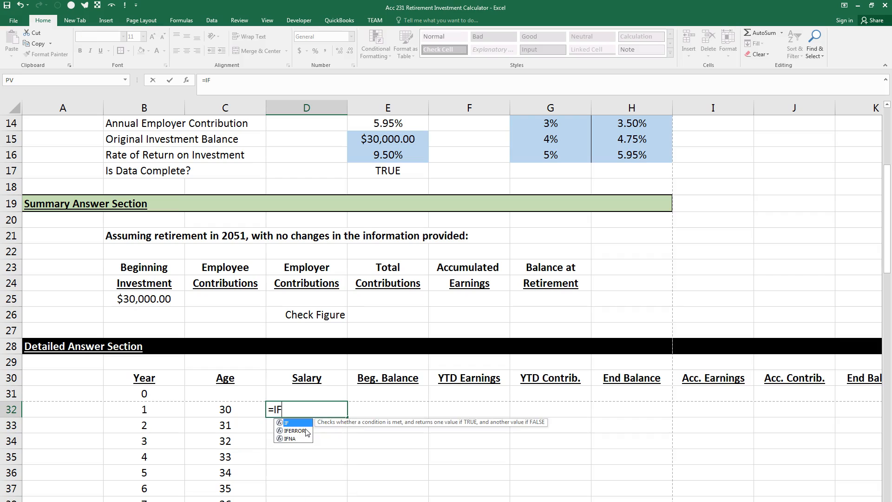
{"action": "type", "text": "("}
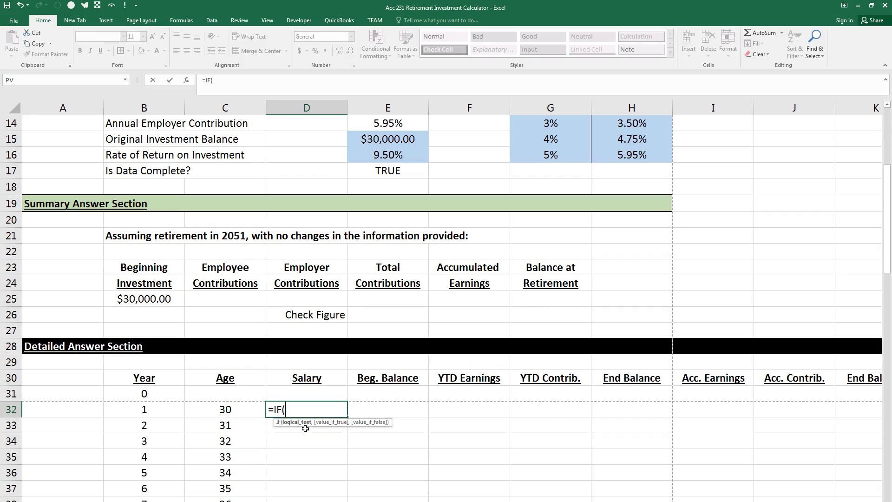
{"action": "left_click", "coordinate": [111, 410]}
{"action": "type", "text": "=\"\",\"\""}
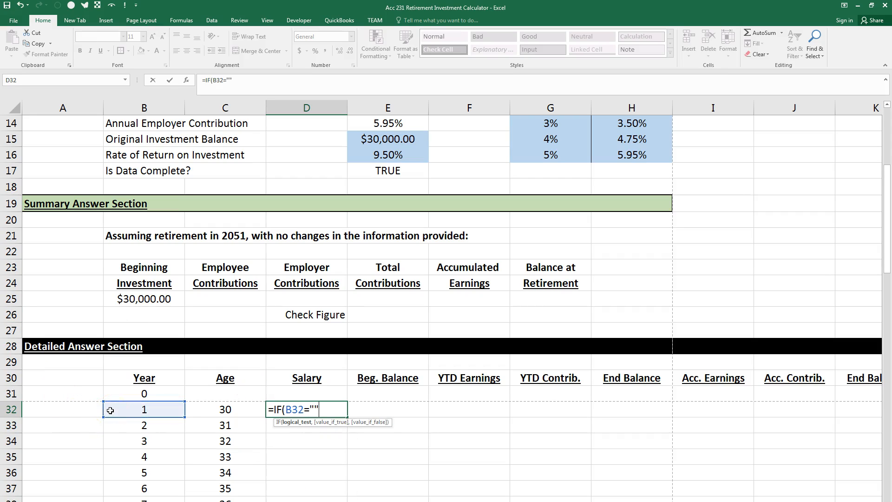
{"action": "type", "text": ","}
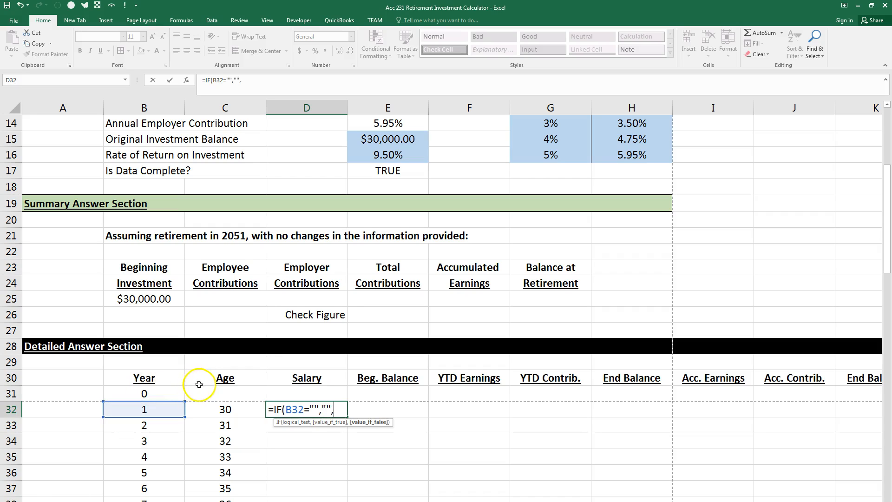
{"action": "scroll", "coordinate": [415, 256], "scroll_direction": "up", "scroll_amount": 2}
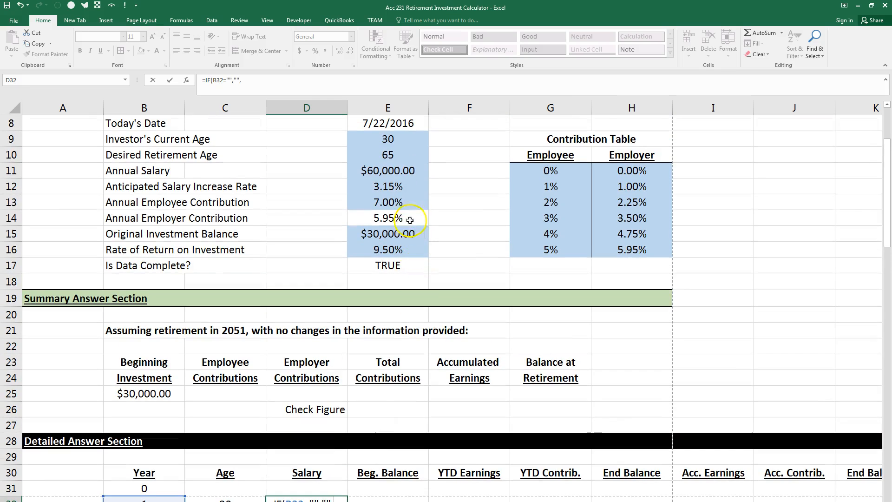
{"action": "left_click", "coordinate": [405, 171]}
{"action": "scroll", "coordinate": [416, 220], "scroll_direction": "down", "scroll_amount": 2}
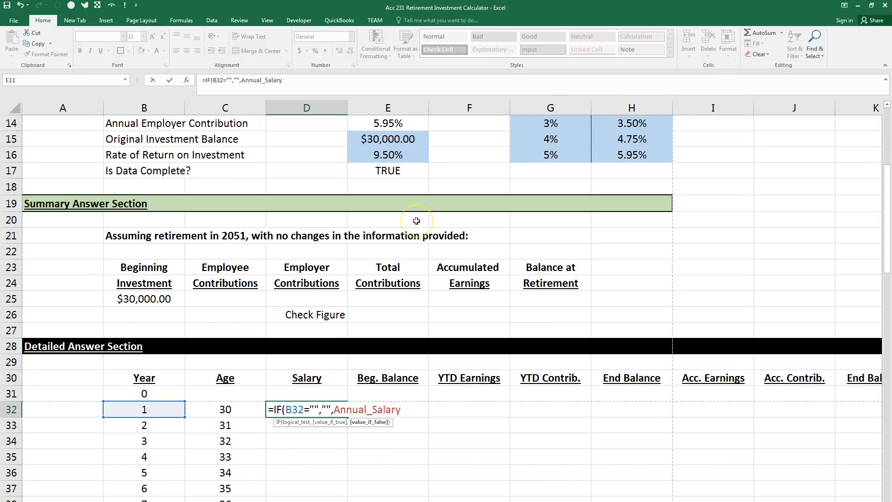
{"action": "type", "text": ")"}
{"action": "key", "text": "ctrl+Return"}
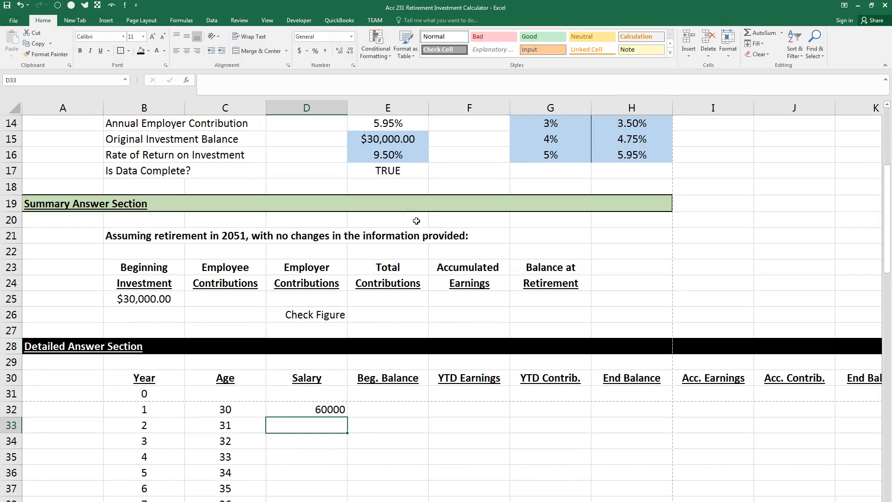
{"action": "left_click", "coordinate": [326, 51]}
Start an IF formula in Salary cell D33 that tests B33="" and returns "" when true
{"action": "left_click", "coordinate": [324, 424]}
{"action": "type", "text": "=if"}
{"action": "key", "text": "BackSpace"}
{"action": "key", "text": "BackSpace"}
{"action": "type", "text": "if"}
{"action": "key", "text": "BackSpace"}
{"action": "key", "text": "BackSpace"}
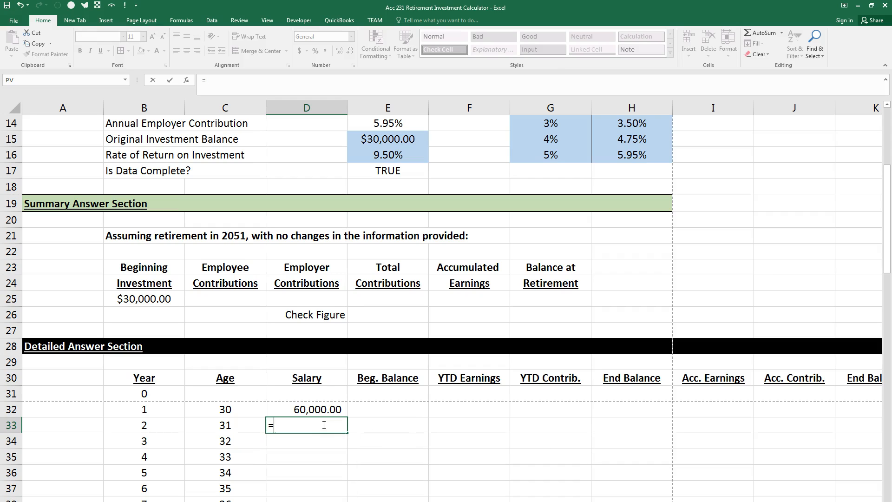
{"action": "type", "text": "IF"}
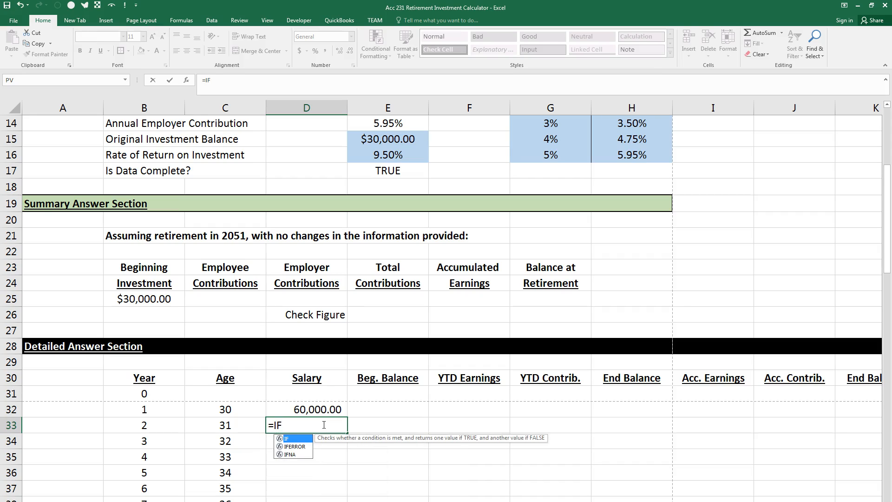
{"action": "type", "text": "("}
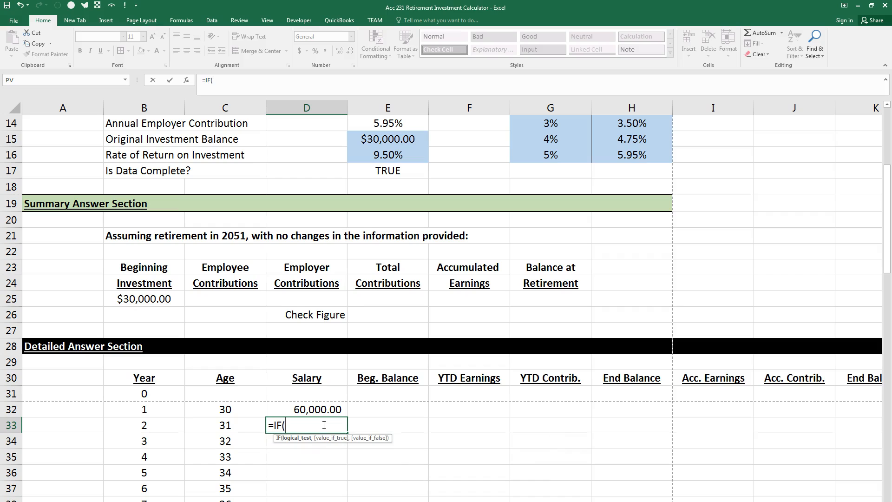
{"action": "left_click", "coordinate": [150, 424]}
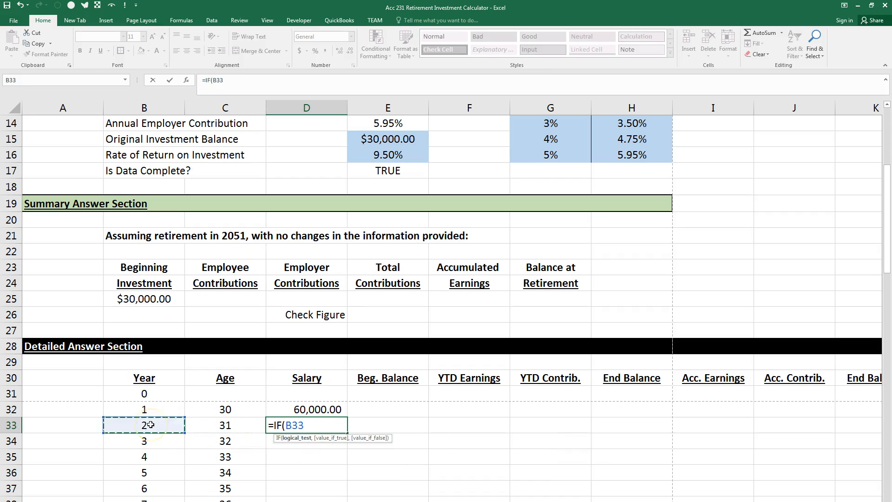
{"action": "type", "text": "=\"\",\"\","}
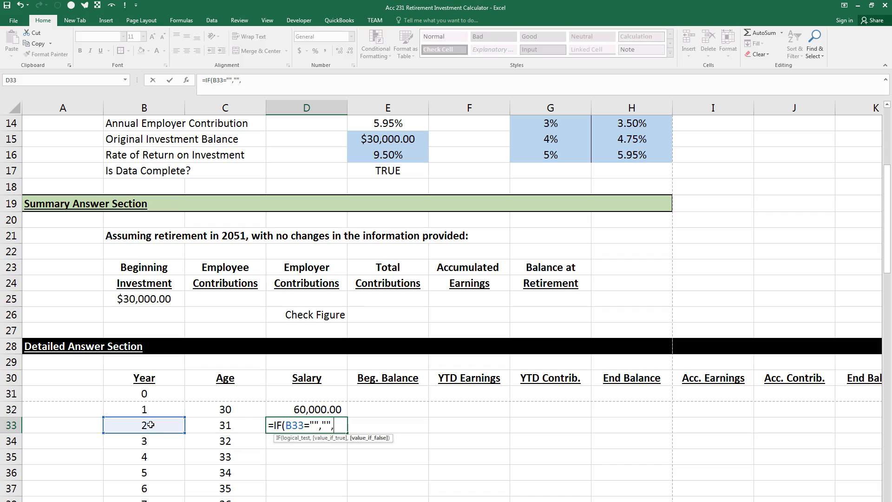
Complete the D33 formula with D32*(1+Anticipated_Salary_Increase_Rate) as the value if false and format the cell with the comma style
{"action": "left_click", "coordinate": [327, 408]}
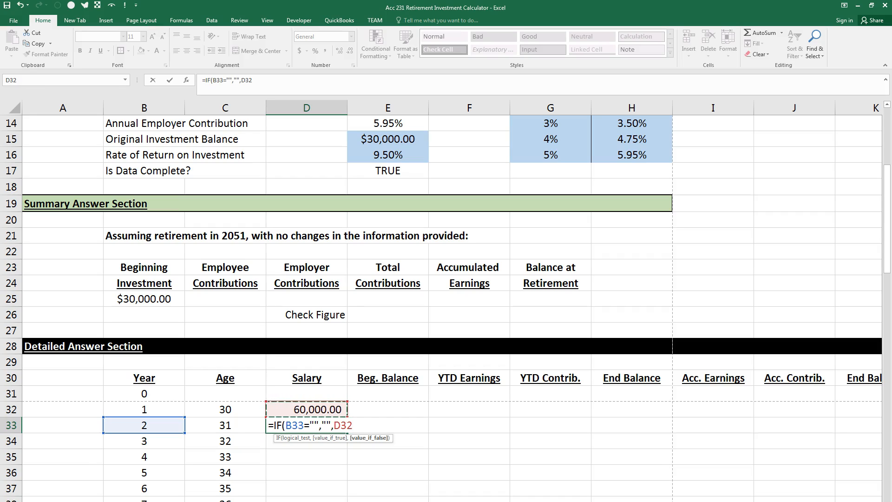
{"action": "type", "text": "*(1+"}
{"action": "scroll", "coordinate": [420, 397], "scroll_direction": "up", "scroll_amount": 3}
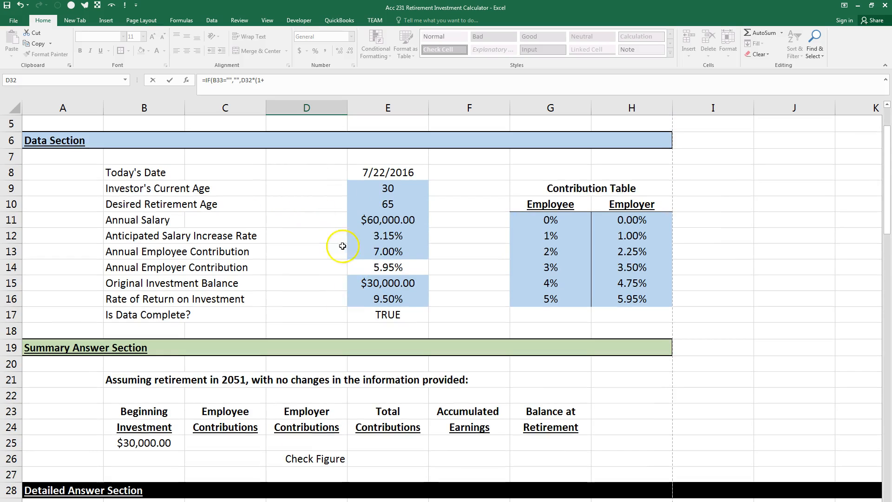
{"action": "left_click", "coordinate": [383, 236]}
{"action": "scroll", "coordinate": [454, 368], "scroll_direction": "down", "scroll_amount": 3}
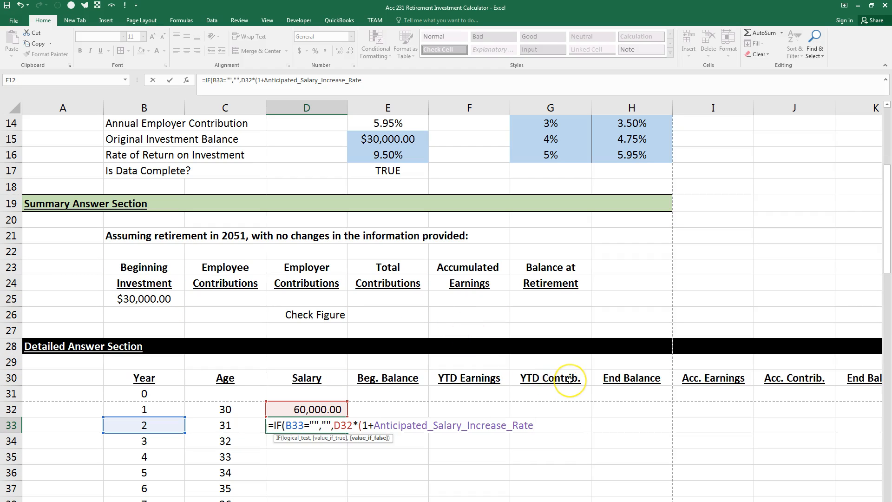
{"action": "type", "text": "))"}
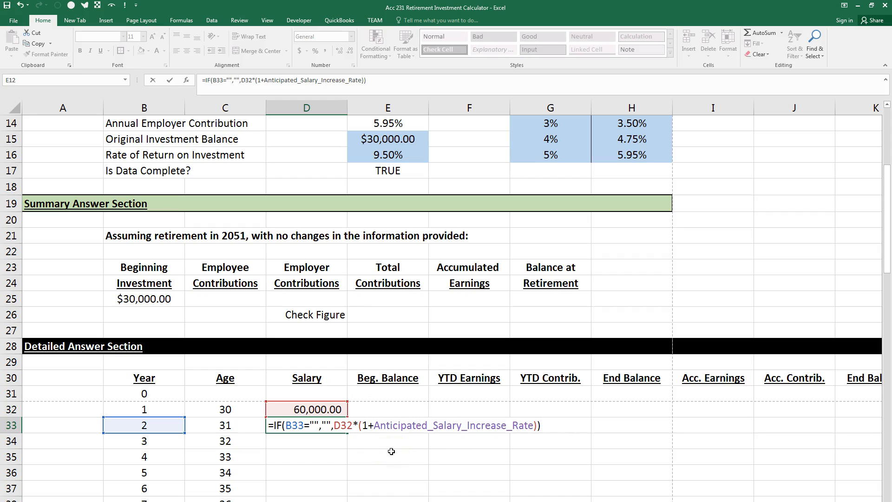
{"action": "key", "text": "Return"}
{"action": "key", "text": "Up"}
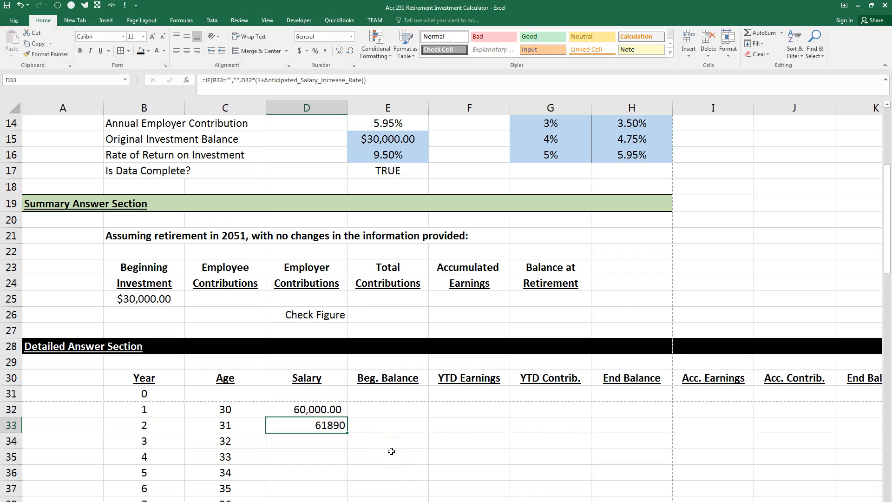
{"action": "left_click", "coordinate": [327, 51]}
Try the D33 salary formula without the 1+ term, and put the term back
{"action": "key", "text": "F2"}
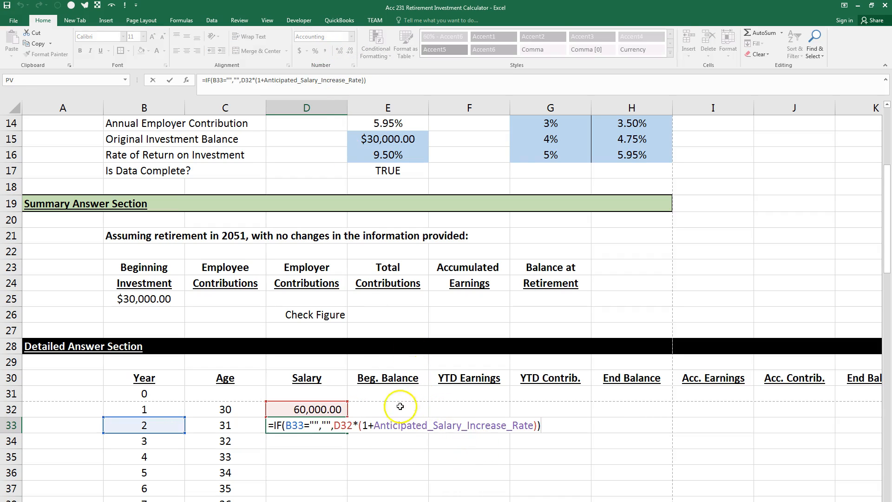
{"action": "left_click_drag", "start_coordinate": [374, 427], "coordinate": [364, 430]}
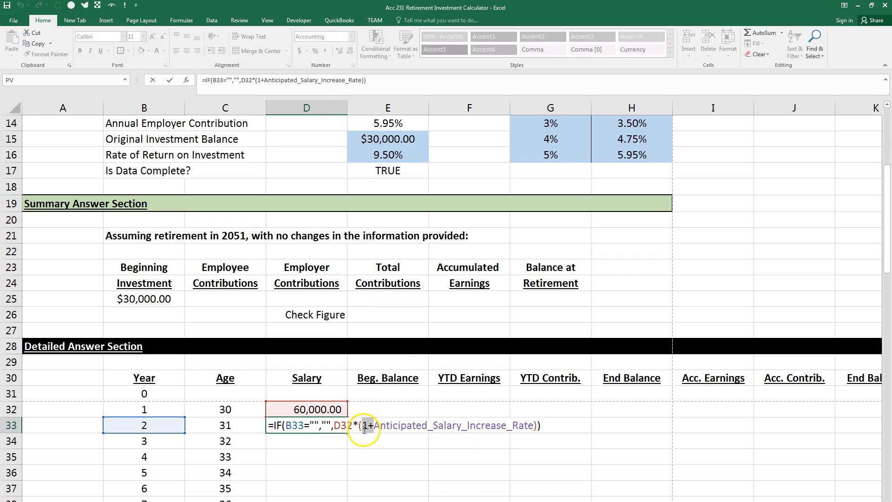
{"action": "key", "text": "Delete"}
{"action": "key", "text": "Return"}
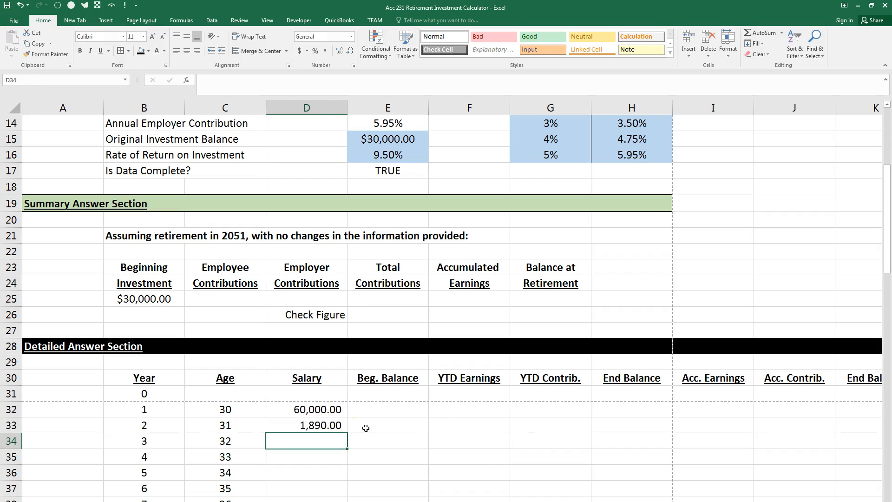
{"action": "left_click", "coordinate": [327, 430]}
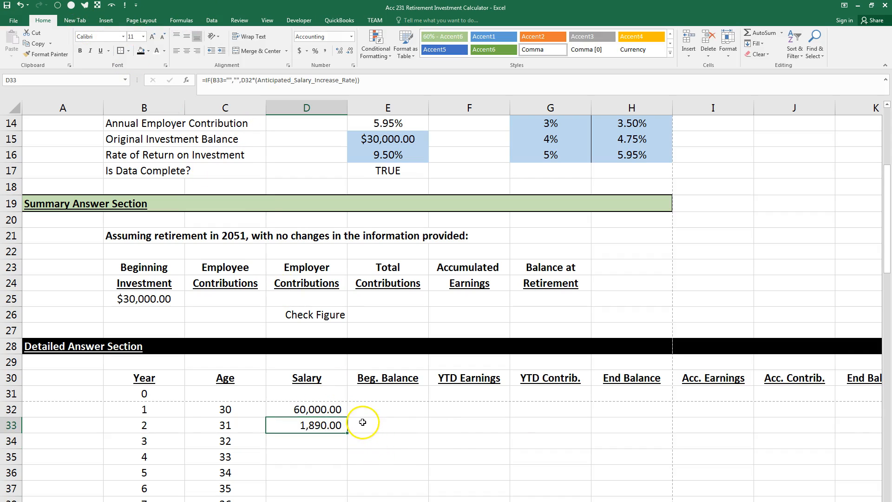
{"action": "key", "text": "F2"}
{"action": "type", "text": "1+"}
{"action": "key", "text": "Return"}
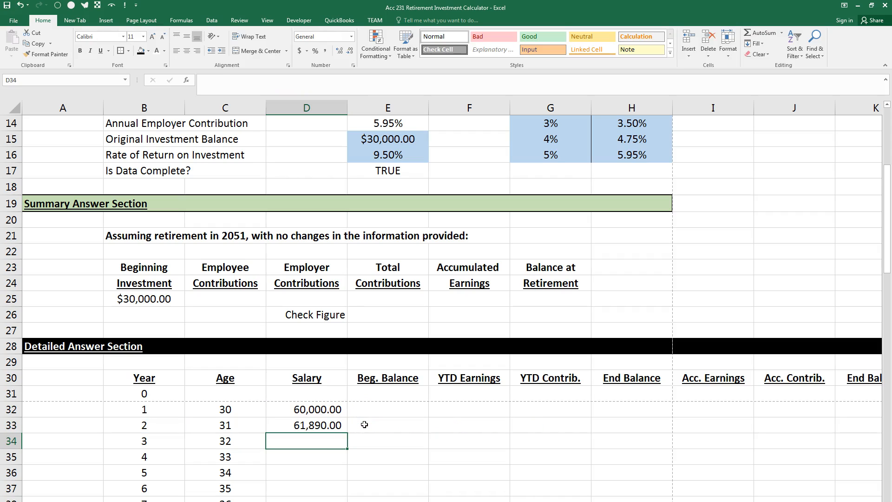
Fill the D33 salary formula down alongside all the years and check the column to its end
{"action": "left_click", "coordinate": [308, 425]}
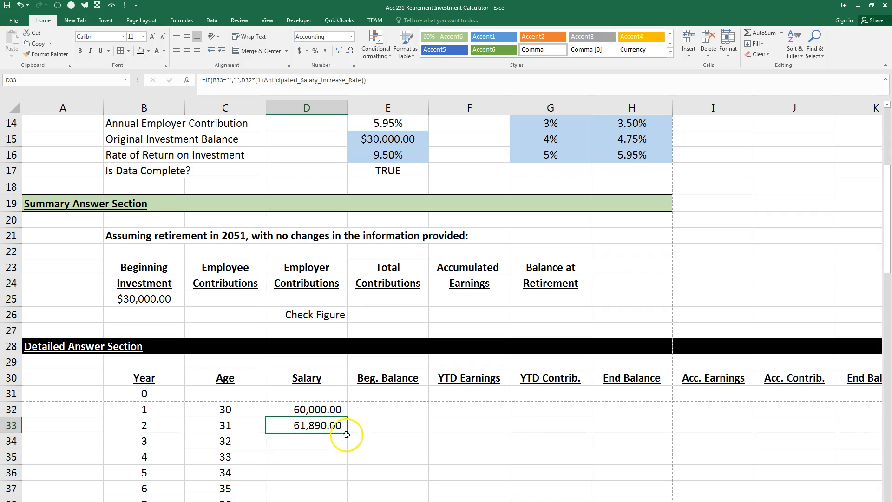
{"action": "double_click", "coordinate": [349, 433]}
{"action": "scroll", "coordinate": [348, 428], "scroll_direction": "down", "scroll_amount": 3}
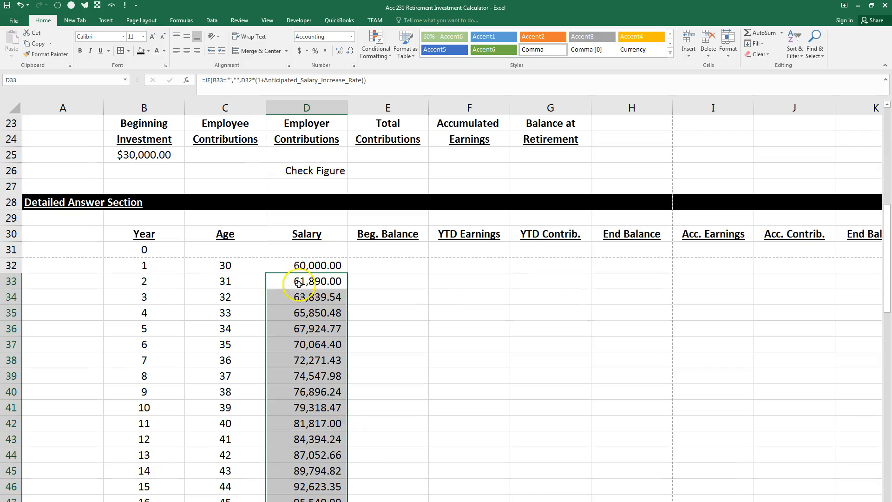
{"action": "scroll", "coordinate": [308, 282], "scroll_direction": "down", "scroll_amount": 16}
{"action": "scroll", "coordinate": [318, 344], "scroll_direction": "up", "scroll_amount": 3}
{"action": "scroll", "coordinate": [317, 344], "scroll_direction": "up", "scroll_amount": 14}
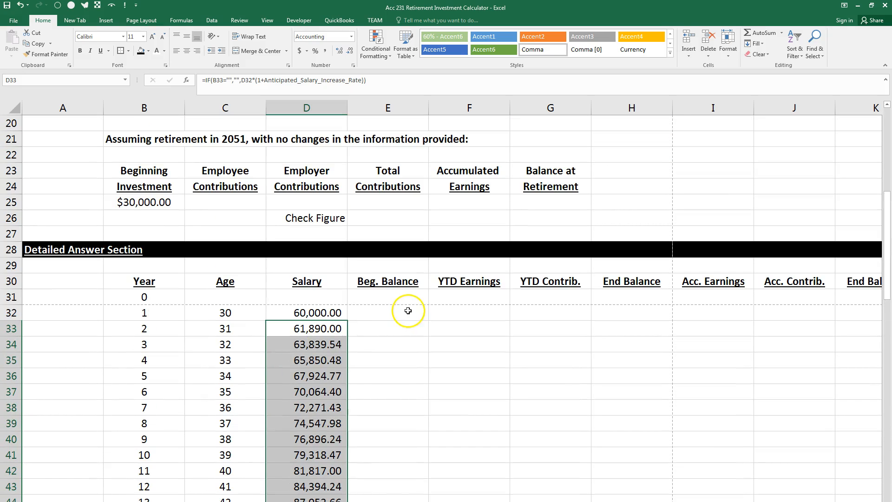
Enter =IF(B31="","",Original_Investment_Balance) in End Balance cell H31 and format it with the comma style
{"action": "left_click", "coordinate": [409, 311]}
{"action": "scroll", "coordinate": [416, 312], "scroll_direction": "up", "scroll_amount": 2}
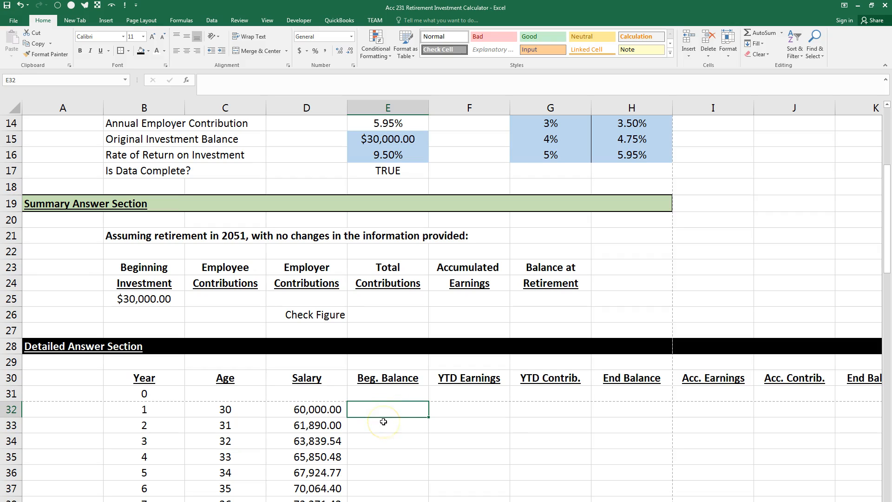
{"action": "left_click", "coordinate": [139, 396]}
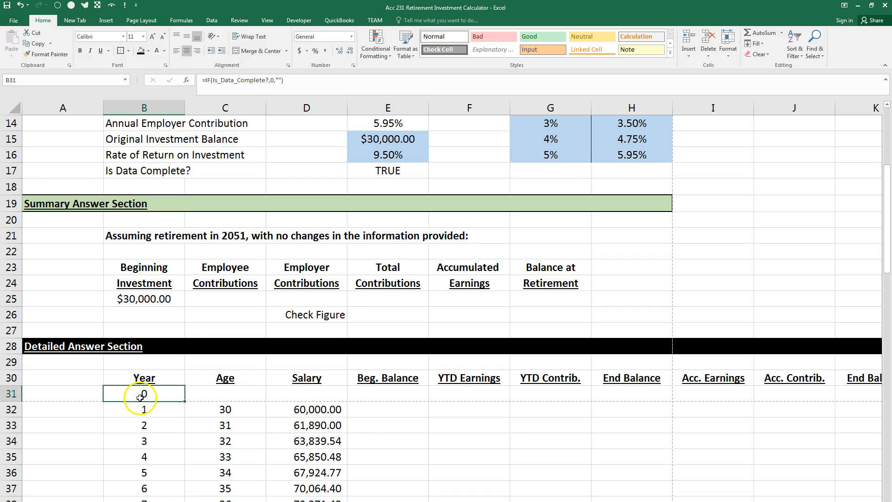
{"action": "left_click", "coordinate": [611, 396]}
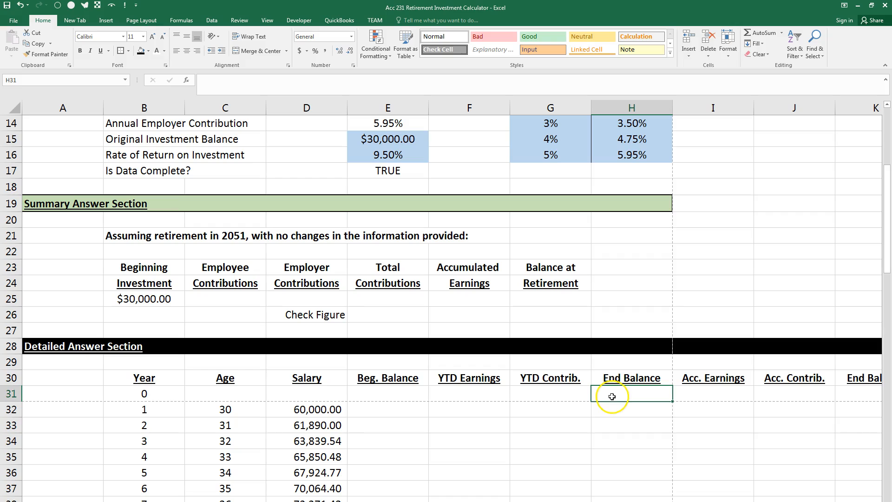
{"action": "type", "text": "="}
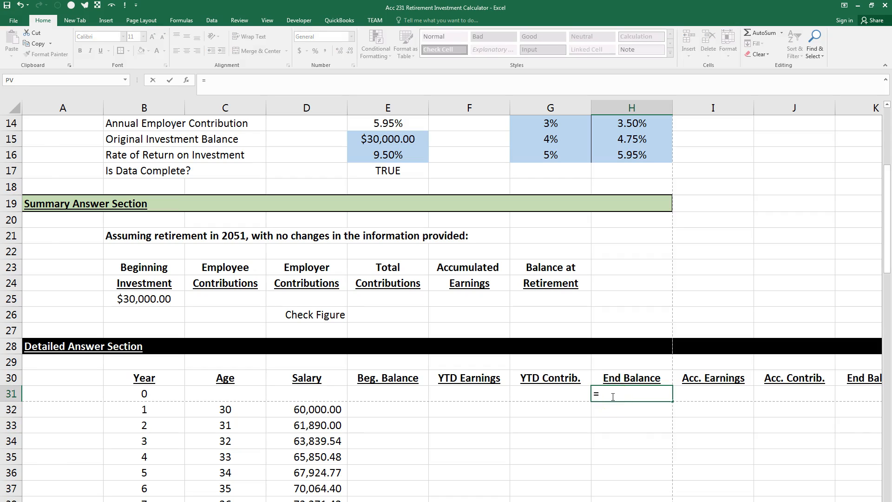
{"action": "type", "text": "if("}
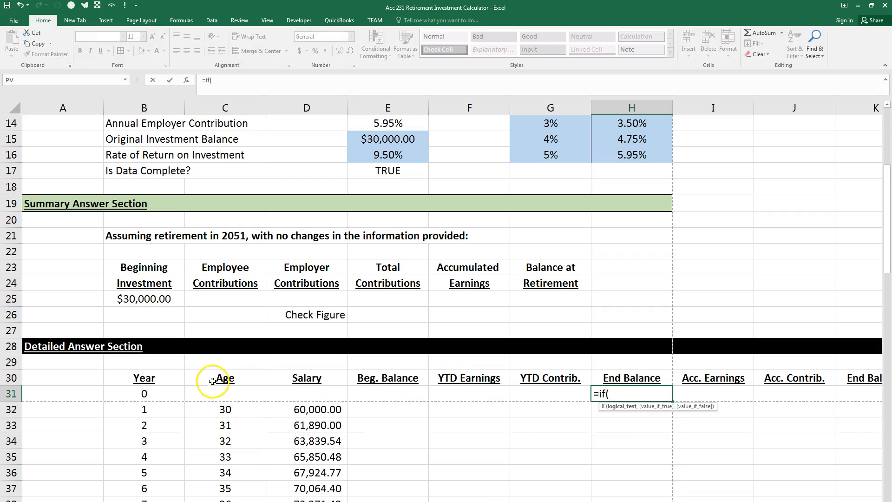
{"action": "left_click", "coordinate": [158, 393]}
{"action": "type", "text": "=\"\","}
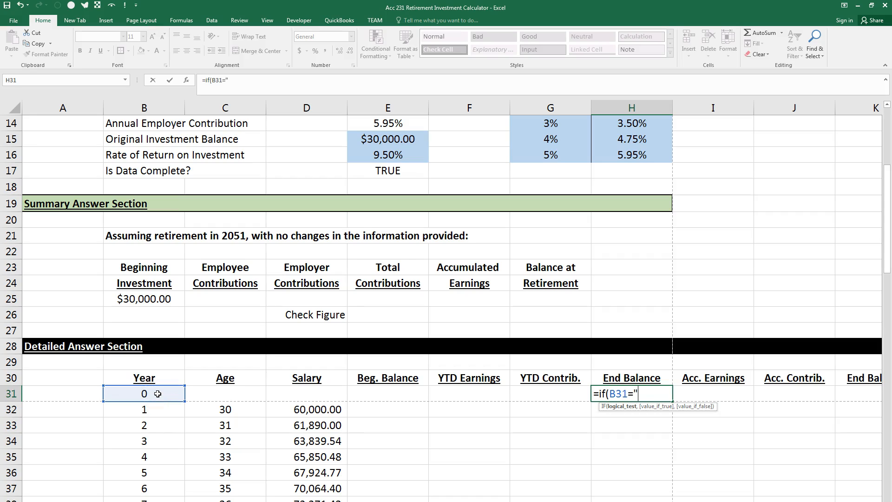
{"action": "type", "text": "\"\","}
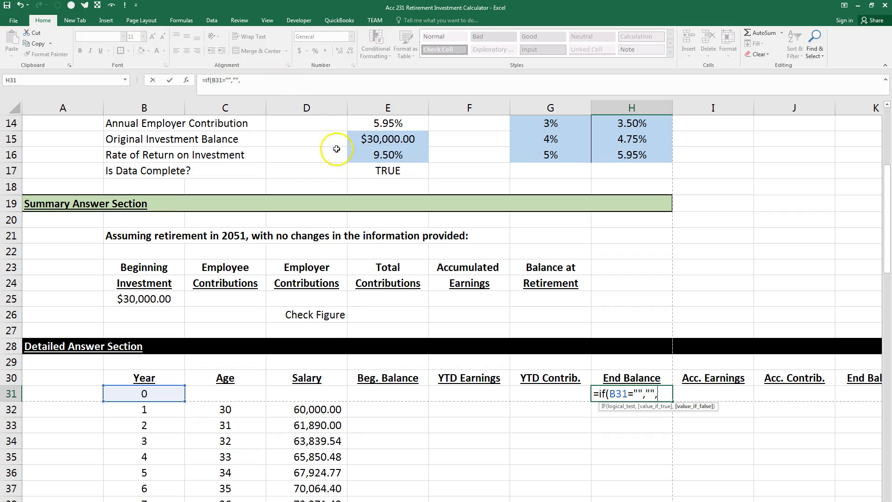
{"action": "left_click", "coordinate": [375, 140]}
{"action": "type", "text": ")"}
{"action": "key", "text": "Return"}
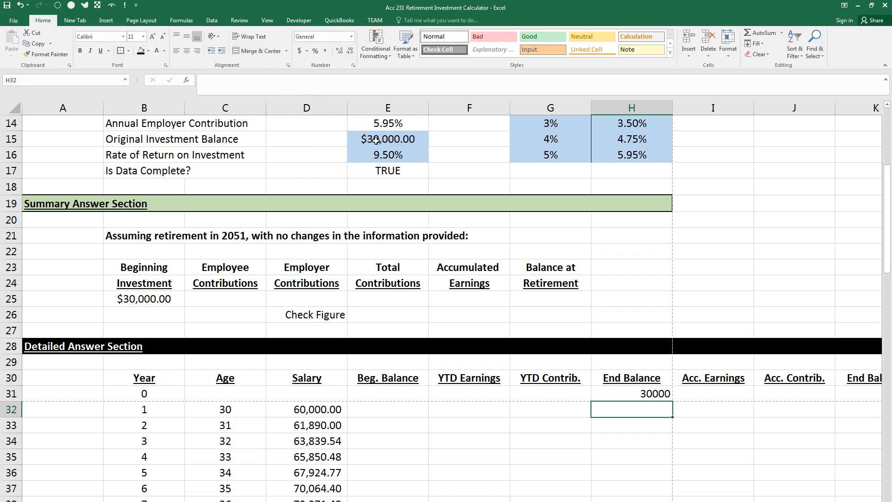
{"action": "left_click", "coordinate": [622, 395]}
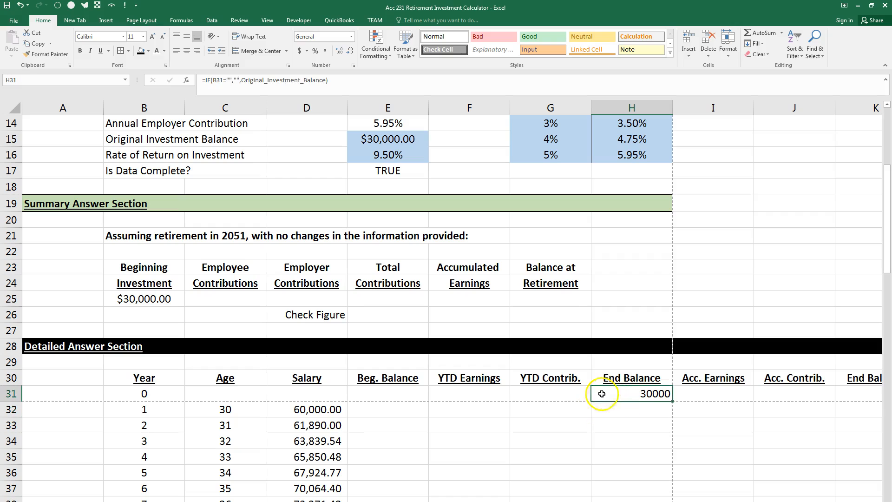
{"action": "left_click", "coordinate": [324, 50]}
Enter =IF(B32="","",H31) in Beg. Balance cell E32
{"action": "left_click", "coordinate": [410, 409]}
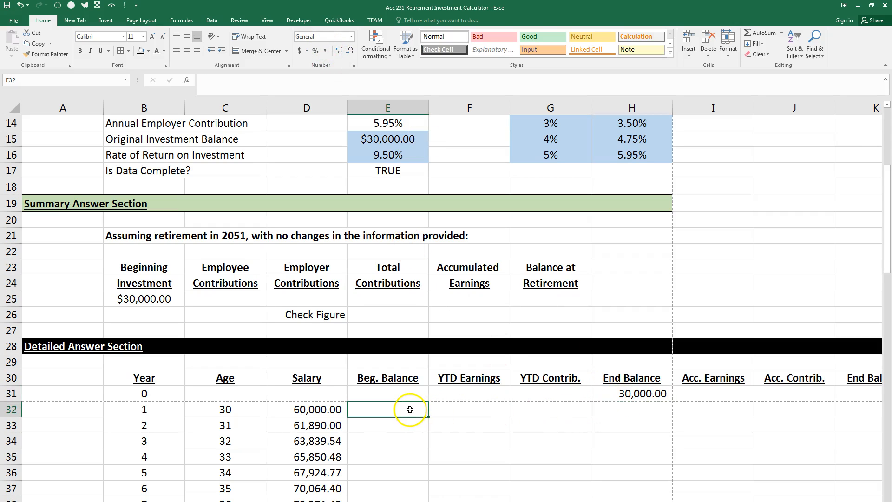
{"action": "type", "text": "=IF("}
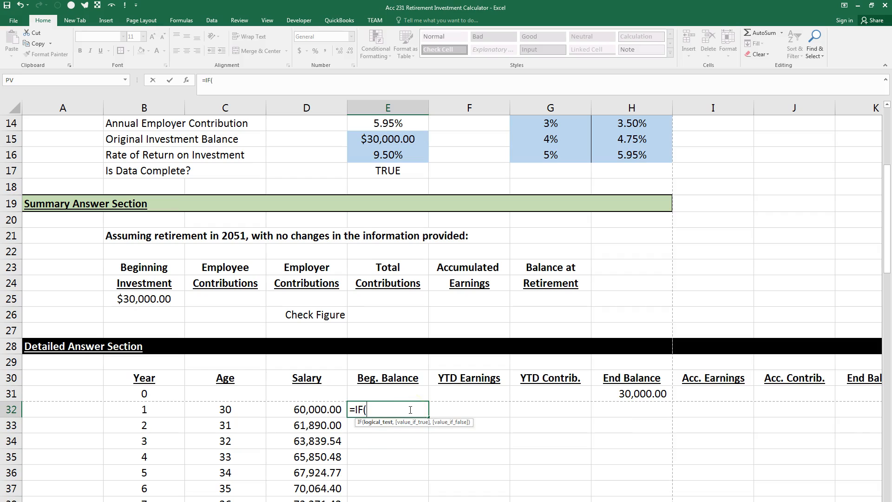
{"action": "left_click", "coordinate": [142, 411]}
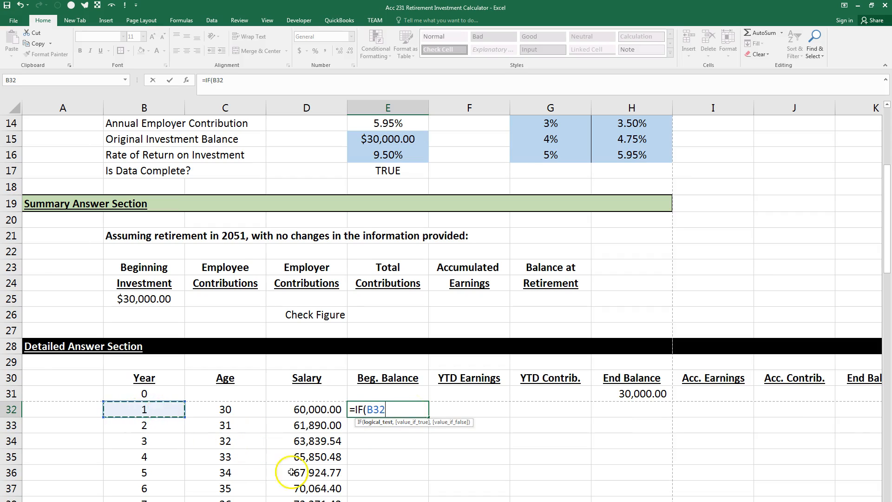
{"action": "type", "text": "=\"\",\"\","}
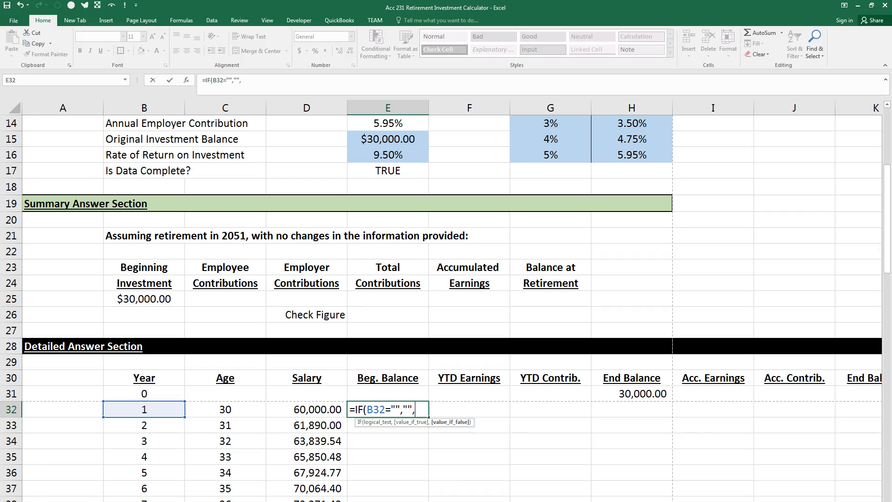
{"action": "left_click", "coordinate": [628, 394]}
{"action": "type", "text": ")"}
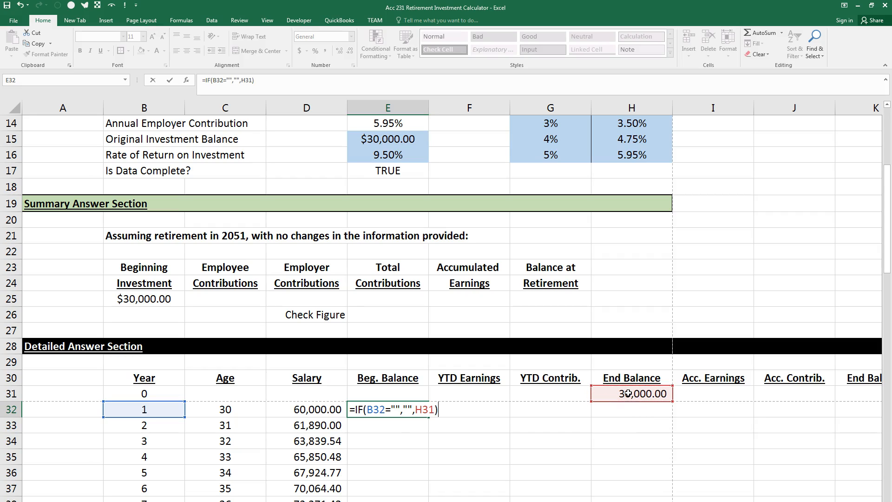
{"action": "left_click", "coordinate": [623, 394]}
{"action": "key", "text": "Return"}
{"action": "key", "text": "Up"}
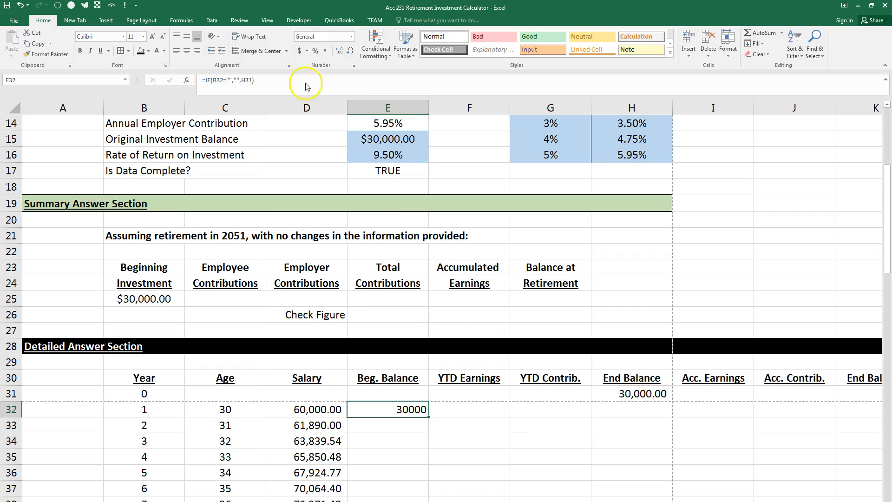
Format E32 with the comma style and fill its formula down alongside all the years
{"action": "left_click", "coordinate": [324, 51]}
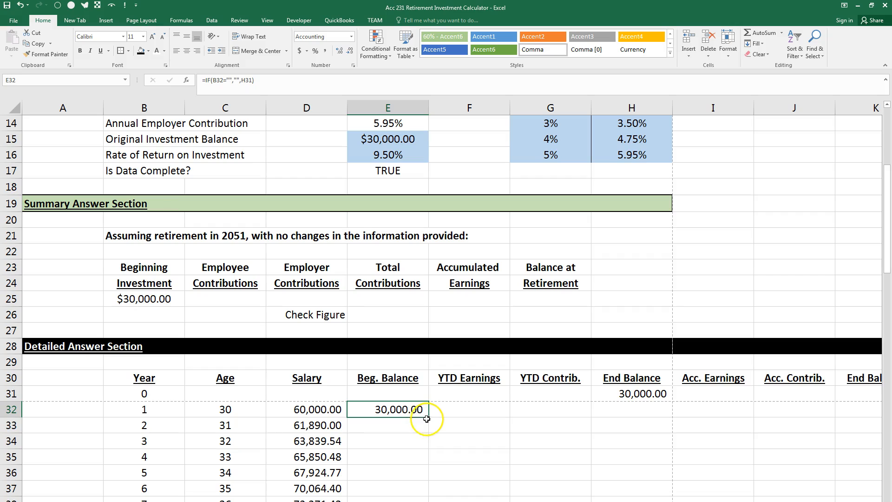
{"action": "double_click", "coordinate": [426, 417]}
{"action": "left_click", "coordinate": [466, 419]}
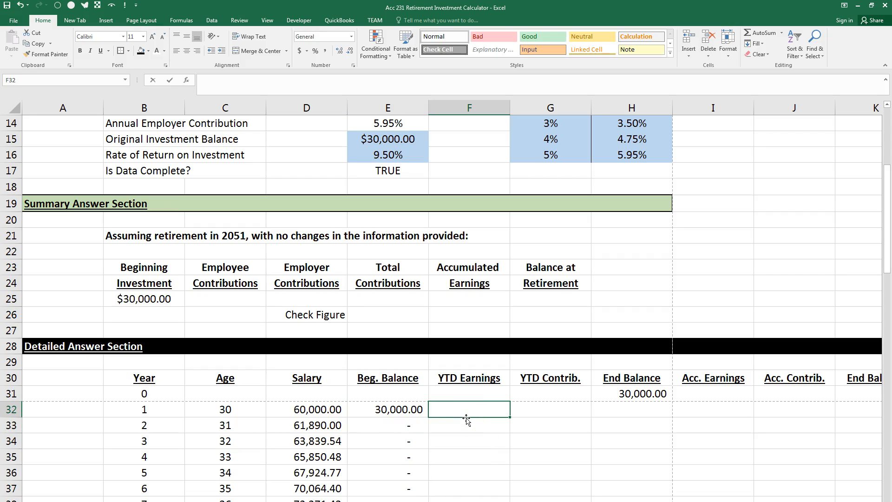
Enter =IF(B32="","",E32*Rate_of_Return_on_Investment) in YTD Earnings cell F32 and format it with the comma style
{"action": "type", "text": "=IF("}
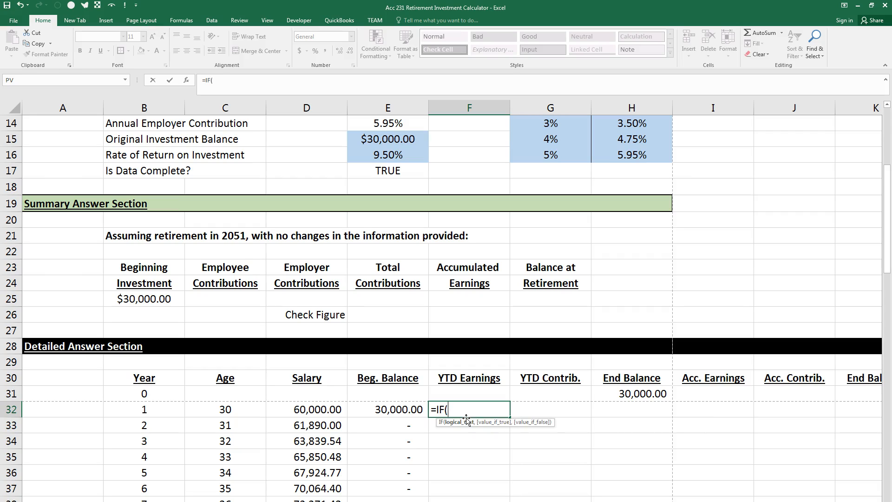
{"action": "left_click", "coordinate": [146, 409]}
{"action": "type", "text": "=\"\",\"\""}
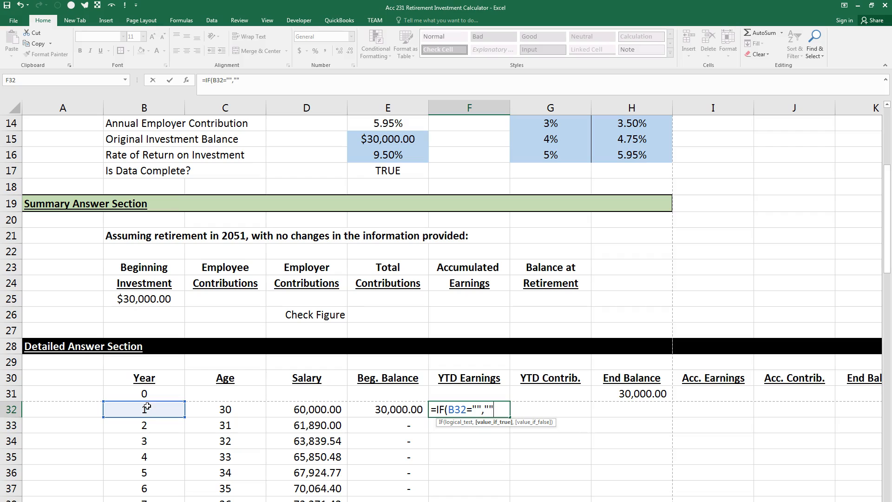
{"action": "type", "text": ","}
{"action": "left_click", "coordinate": [374, 410]}
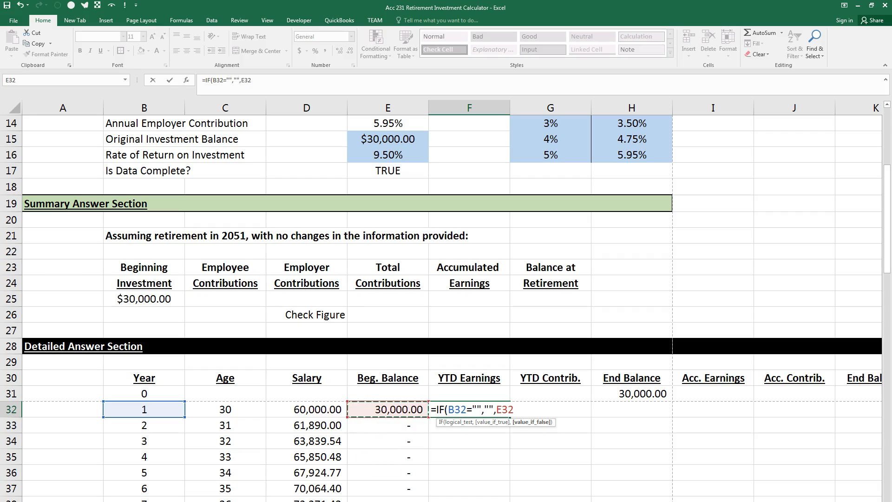
{"action": "type", "text": "*"}
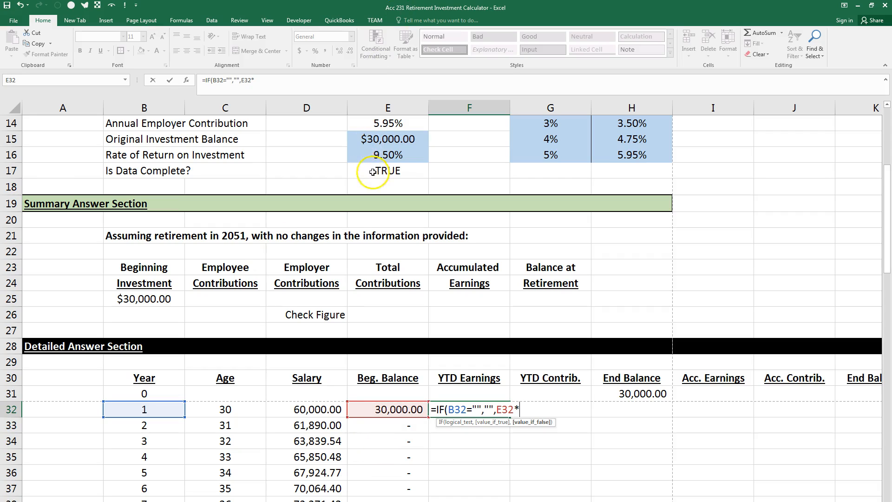
{"action": "left_click", "coordinate": [390, 155]}
{"action": "type", "text": ")"}
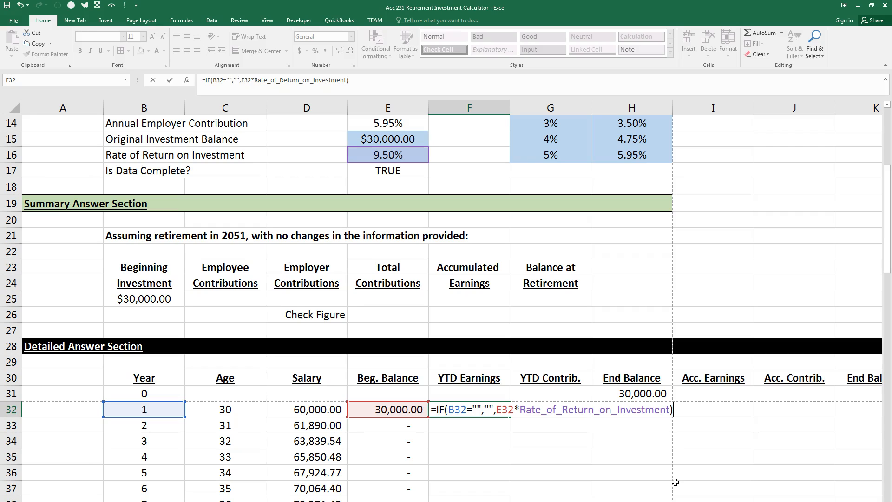
{"action": "key", "text": "Return"}
{"action": "key", "text": "Up"}
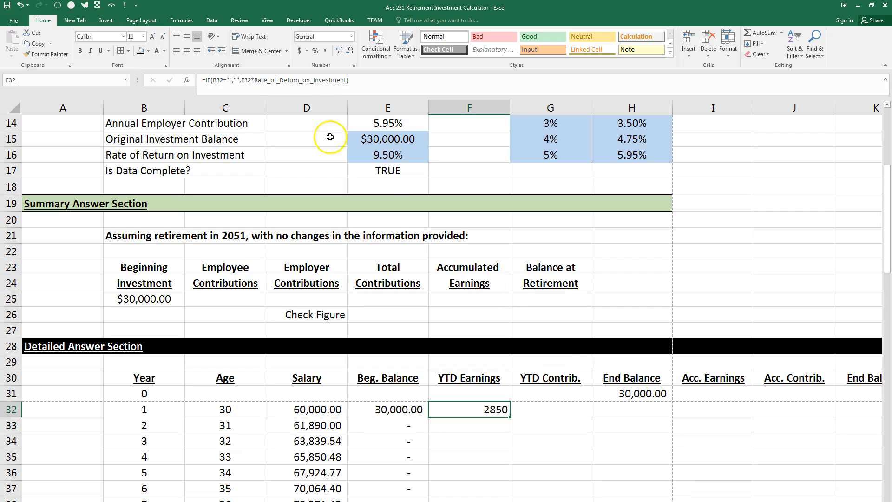
{"action": "left_click", "coordinate": [324, 51]}
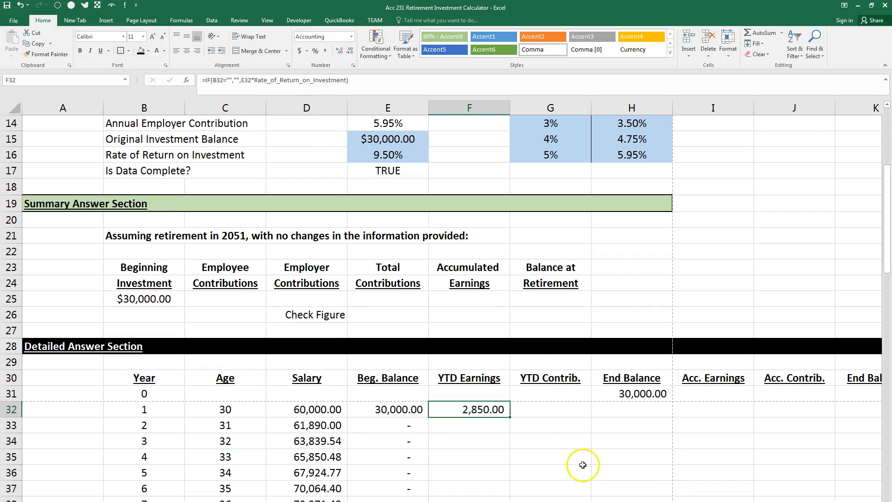
Enter =IF(B32="","",D32*(Annual_Employee_Contribution+Annual_Employer_Contribution)) in YTD Contrib. cell G32 and format it with the comma style
{"action": "left_click", "coordinate": [562, 410]}
{"action": "type", "text": "=IF("}
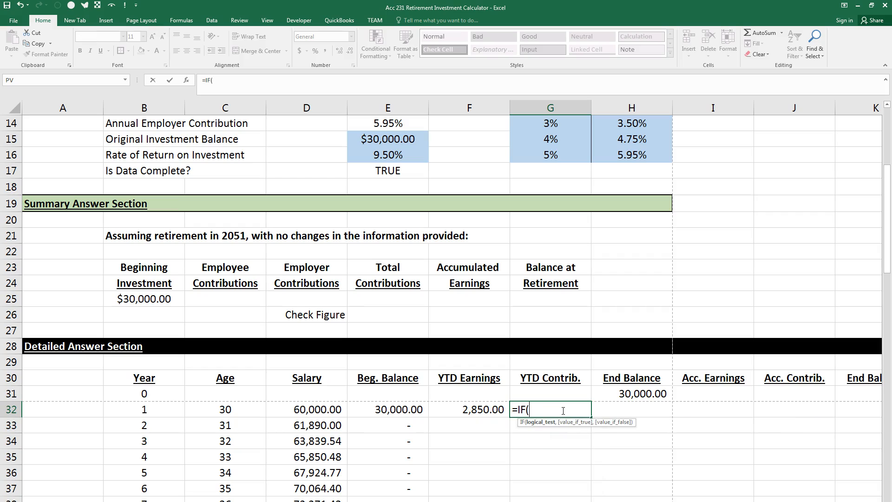
{"action": "left_click", "coordinate": [124, 413]}
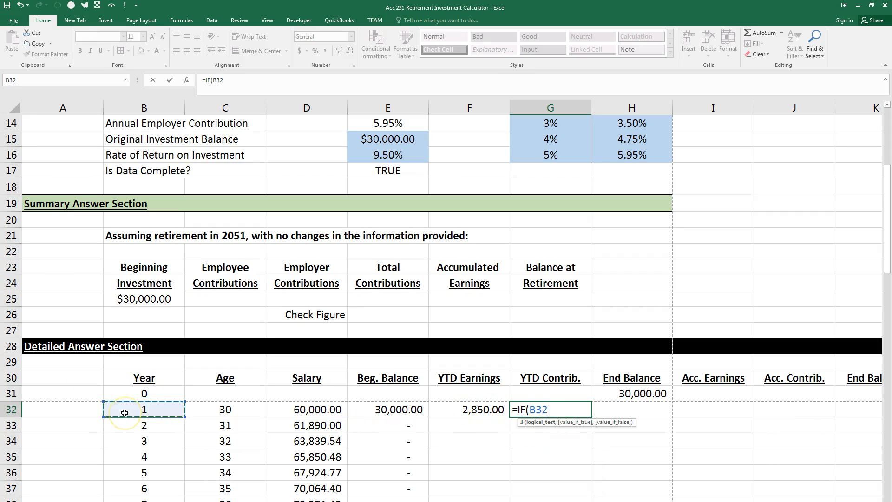
{"action": "type", "text": "=\"\",\"\","}
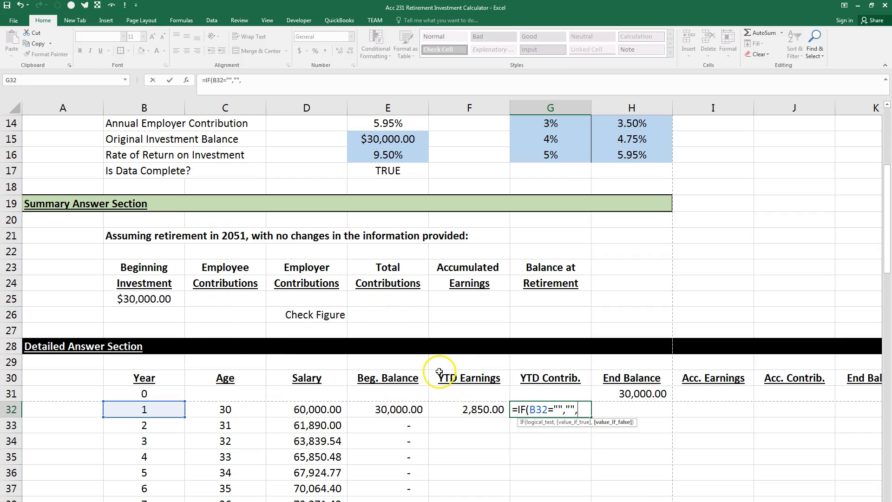
{"action": "left_click", "coordinate": [285, 410]}
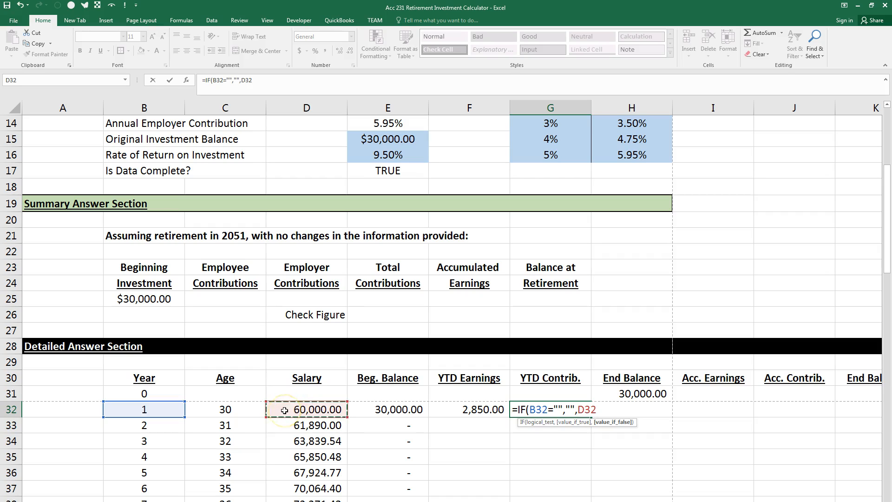
{"action": "type", "text": "*("}
{"action": "scroll", "coordinate": [309, 270], "scroll_direction": "up", "scroll_amount": 1}
{"action": "left_click", "coordinate": [386, 156]}
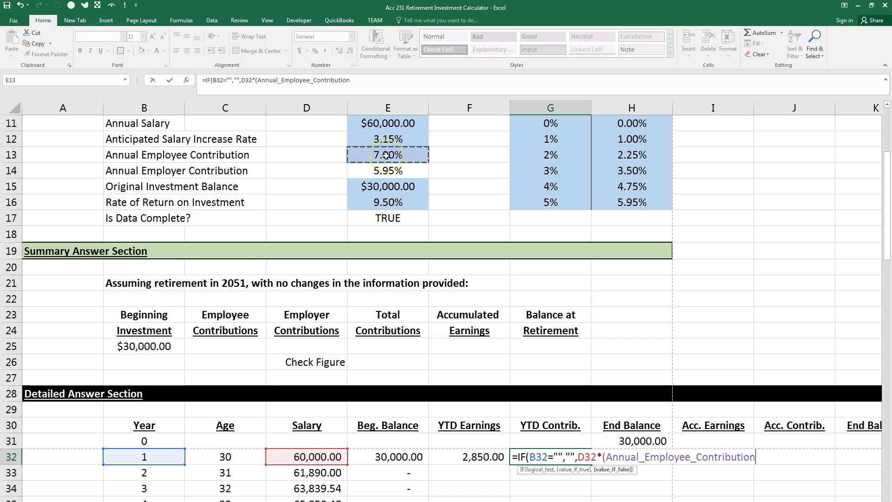
{"action": "type", "text": "+"}
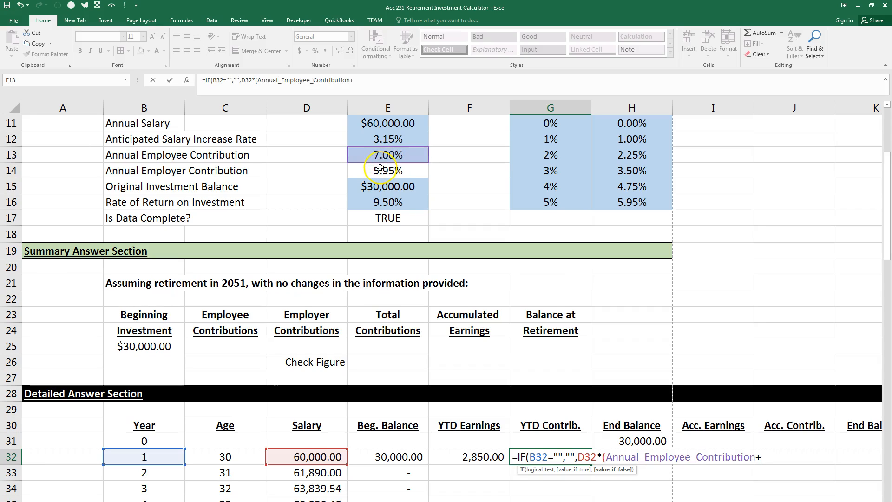
{"action": "left_click", "coordinate": [380, 168]}
{"action": "type", "text": ")"}
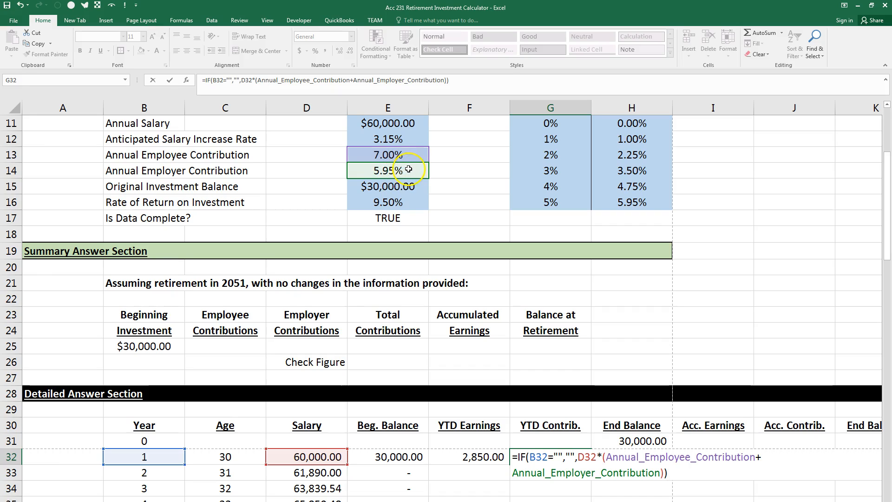
{"action": "key", "text": "Return"}
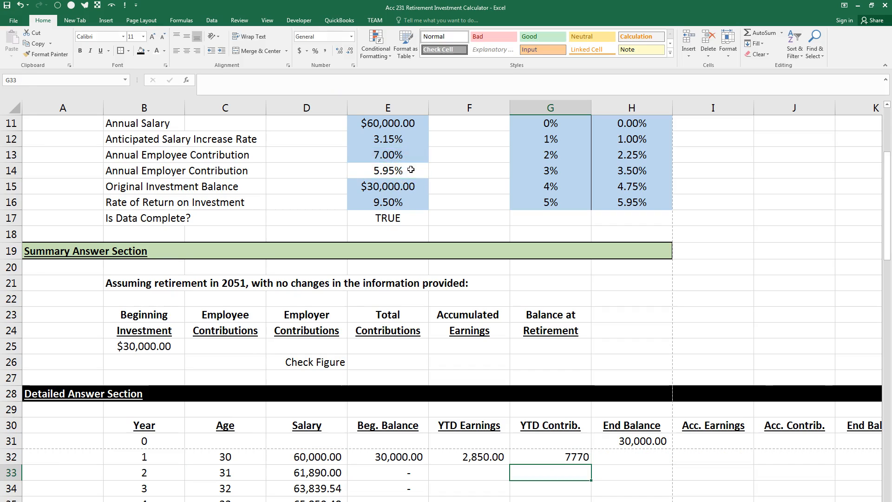
{"action": "left_click", "coordinate": [530, 458]}
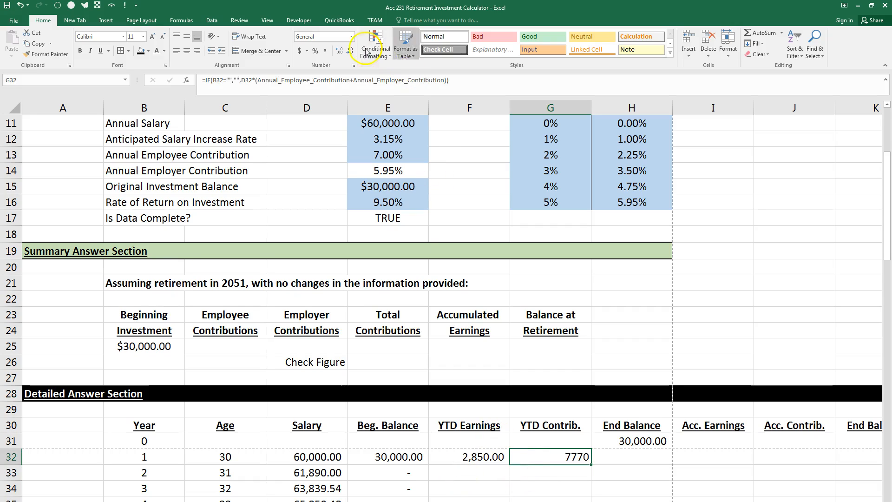
{"action": "left_click", "coordinate": [324, 51]}
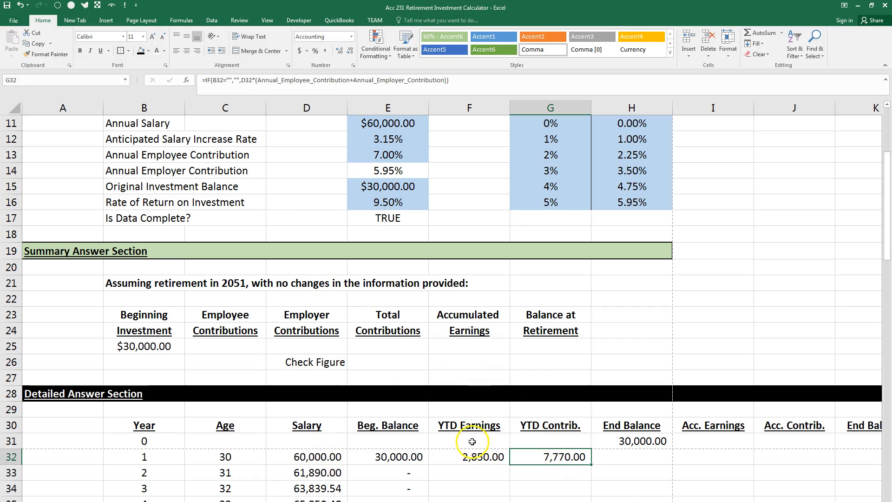
Enter =IF(B32="","",SUM(E32:G32)) in End Balance cell H32 and format it with the comma style
{"action": "left_click", "coordinate": [629, 457]}
{"action": "type", "text": "=IF("}
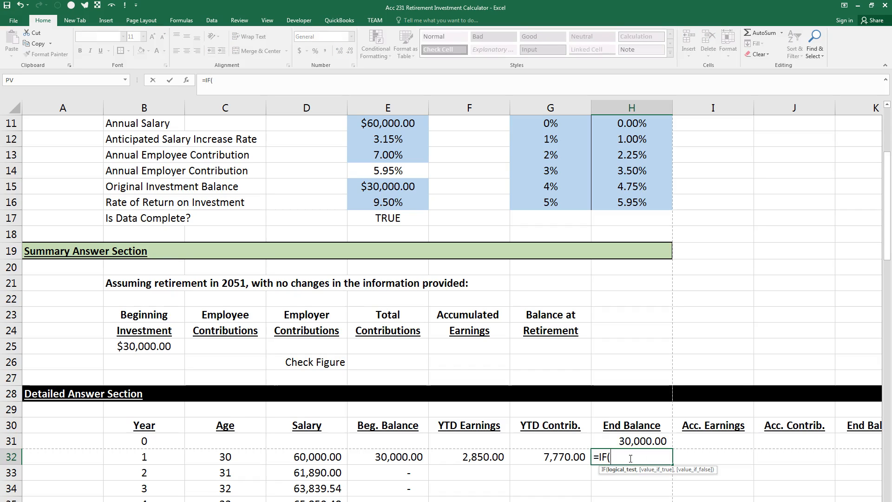
{"action": "left_click", "coordinate": [130, 449]}
{"action": "type", "text": "=\"\","}
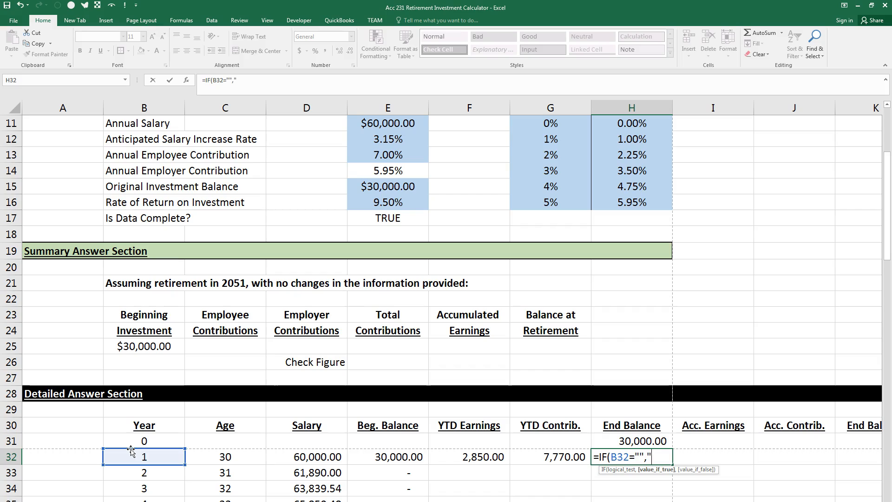
{"action": "type", "text": "\"\",sum("}
{"action": "left_click_drag", "start_coordinate": [398, 456], "coordinate": [547, 466]}
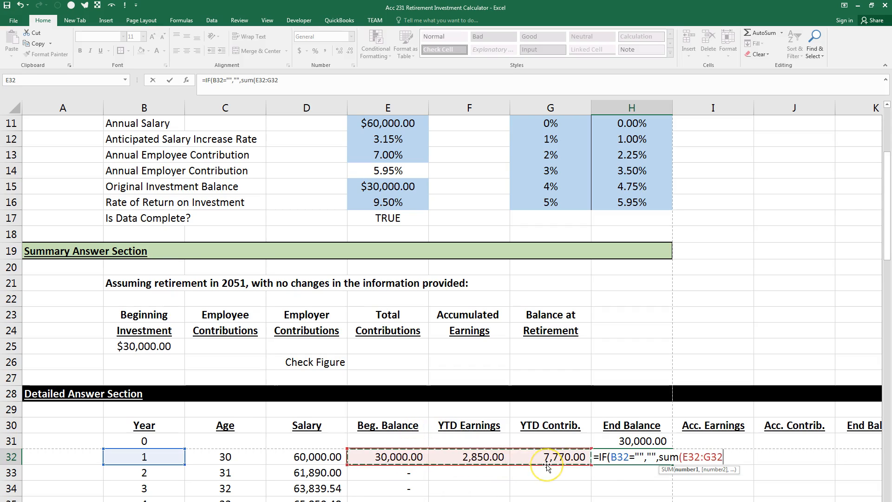
{"action": "type", "text": "))"}
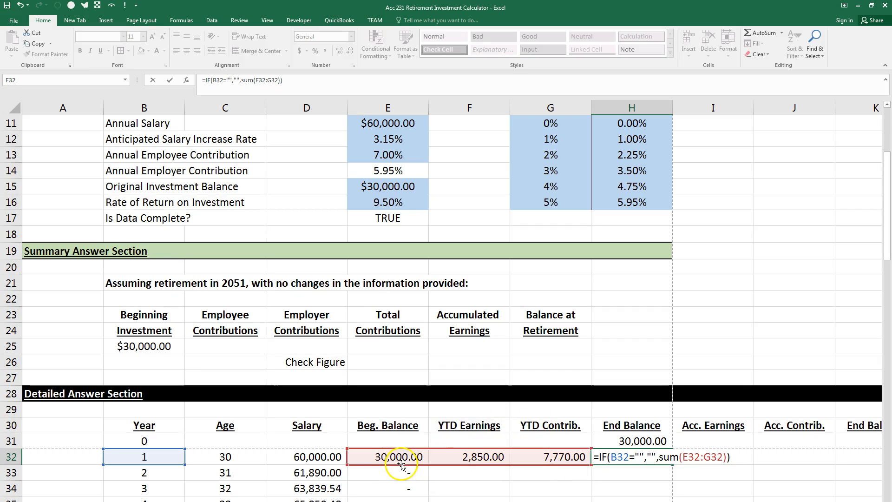
{"action": "key", "text": "Return"}
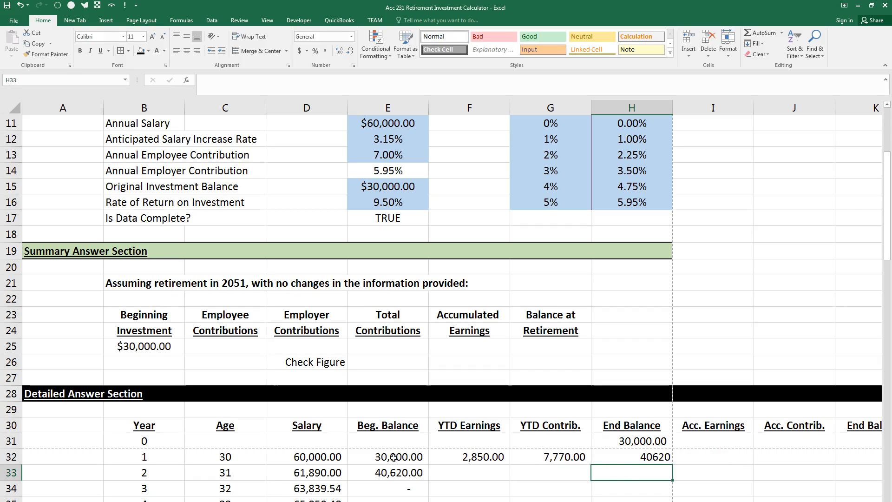
{"action": "left_click", "coordinate": [622, 456]}
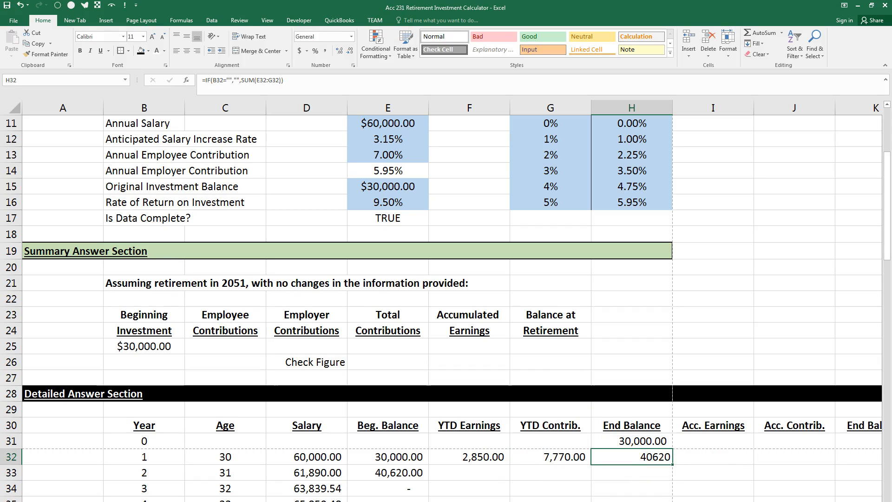
{"action": "left_click", "coordinate": [326, 52]}
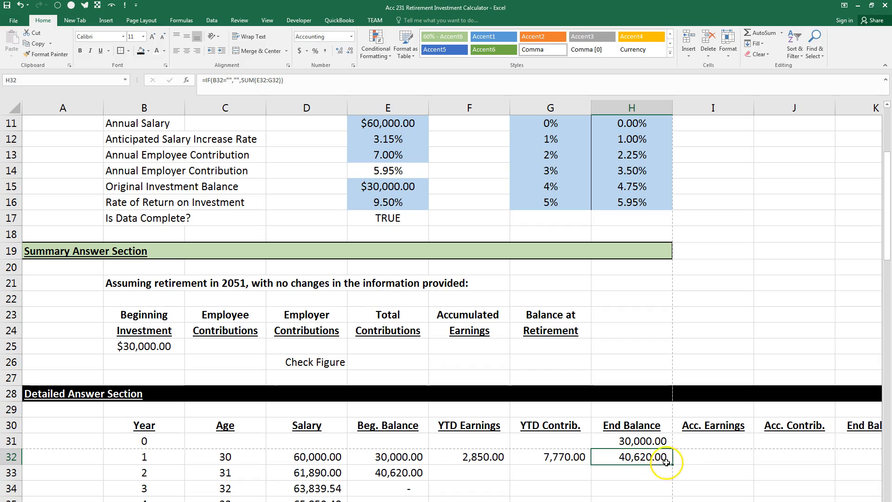
Fill the F32:H32 earnings, contribution and end balance formulas down together alongside all the years and check the columns
{"action": "left_click_drag", "start_coordinate": [483, 457], "coordinate": [650, 457]}
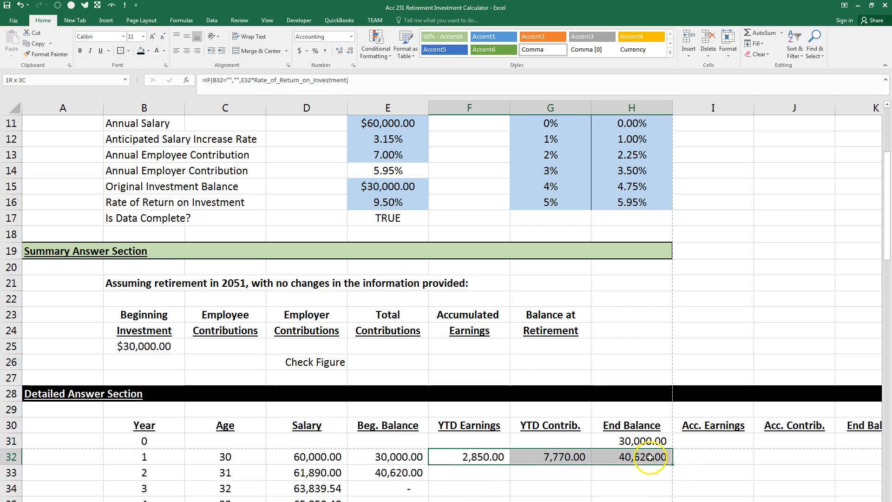
{"action": "double_click", "coordinate": [672, 465]}
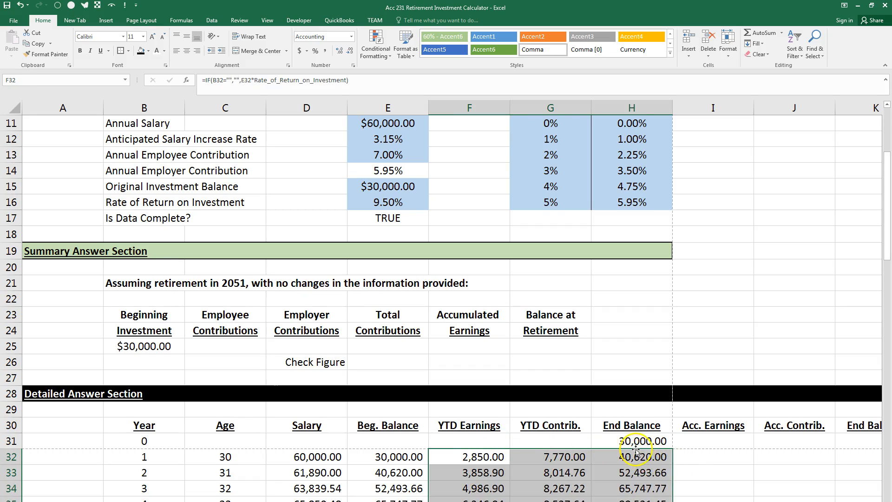
{"action": "scroll", "coordinate": [636, 450], "scroll_direction": "down", "scroll_amount": 13}
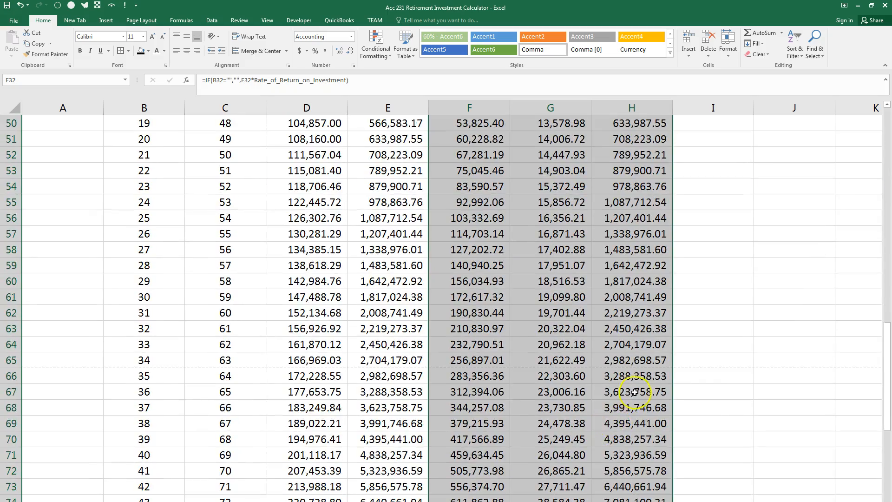
{"action": "scroll", "coordinate": [634, 392], "scroll_direction": "down", "scroll_amount": 2}
{"action": "scroll", "coordinate": [635, 392], "scroll_direction": "up", "scroll_amount": 8}
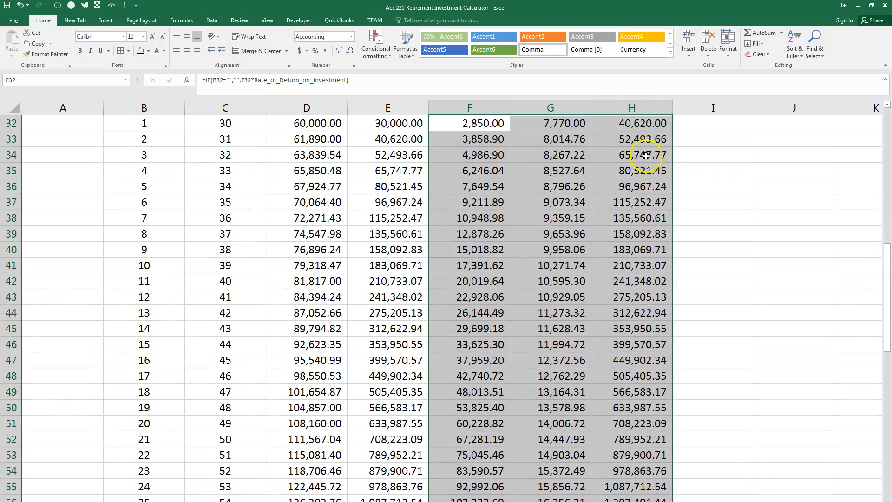
Examine the End Balance at ages 45 and 50 and the YTD contributions for years 1 to 21
{"action": "left_click", "coordinate": [637, 360]}
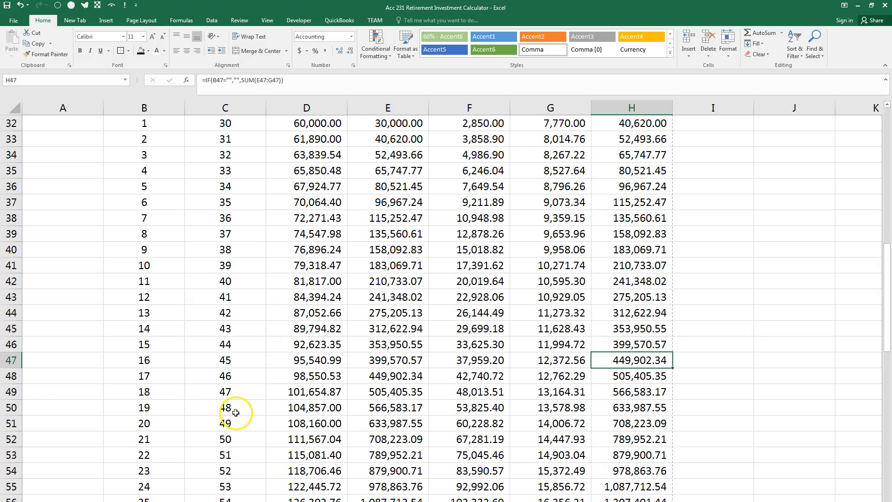
{"action": "left_click", "coordinate": [604, 439]}
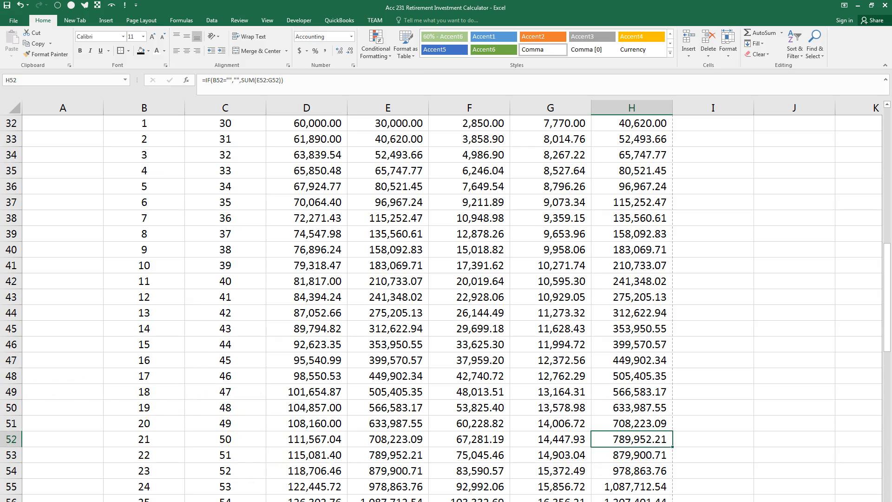
{"action": "scroll", "coordinate": [613, 488], "scroll_direction": "up", "scroll_amount": 3}
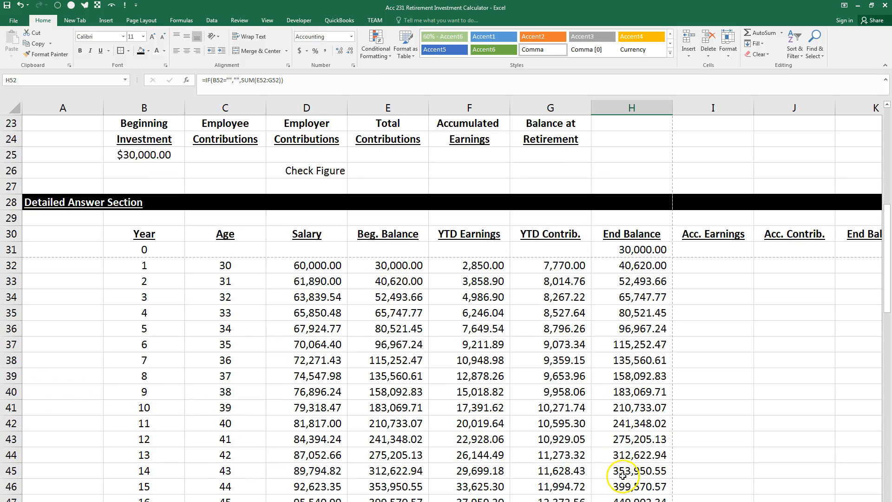
{"action": "scroll", "coordinate": [623, 475], "scroll_direction": "down", "scroll_amount": 3}
{"action": "left_click_drag", "start_coordinate": [545, 438], "coordinate": [534, 171]}
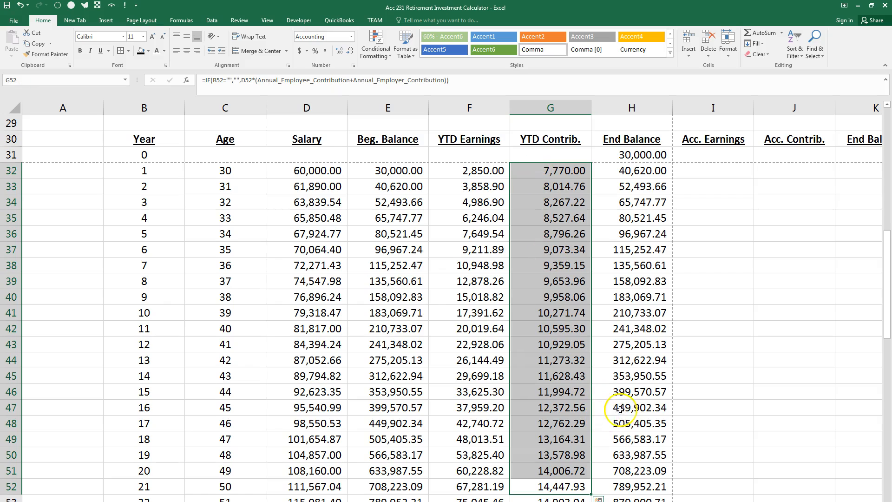
{"action": "scroll", "coordinate": [620, 409], "scroll_direction": "down", "scroll_amount": 1}
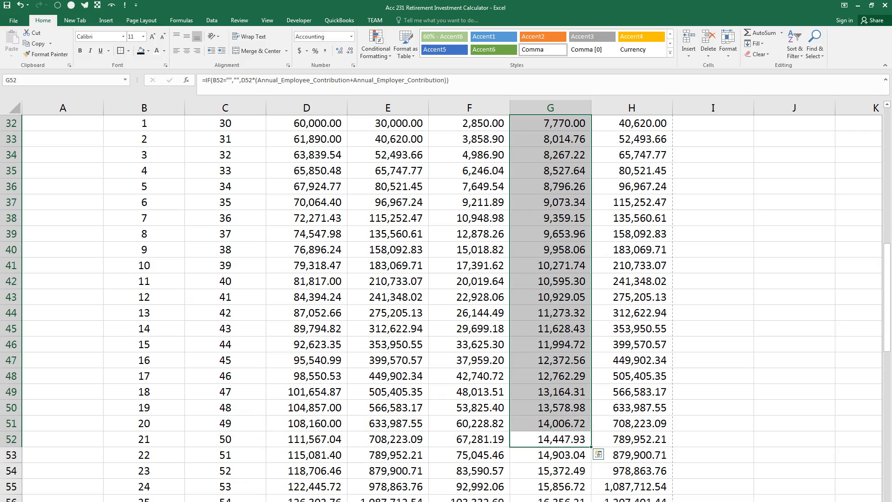
{"action": "scroll", "coordinate": [607, 343], "scroll_direction": "right", "scroll_amount": 1}
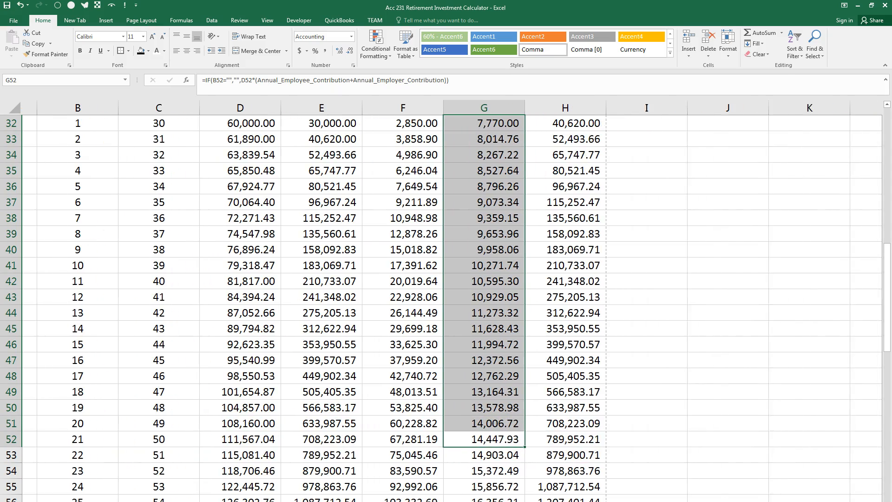
{"action": "scroll", "coordinate": [607, 342], "scroll_direction": "up", "scroll_amount": 3}
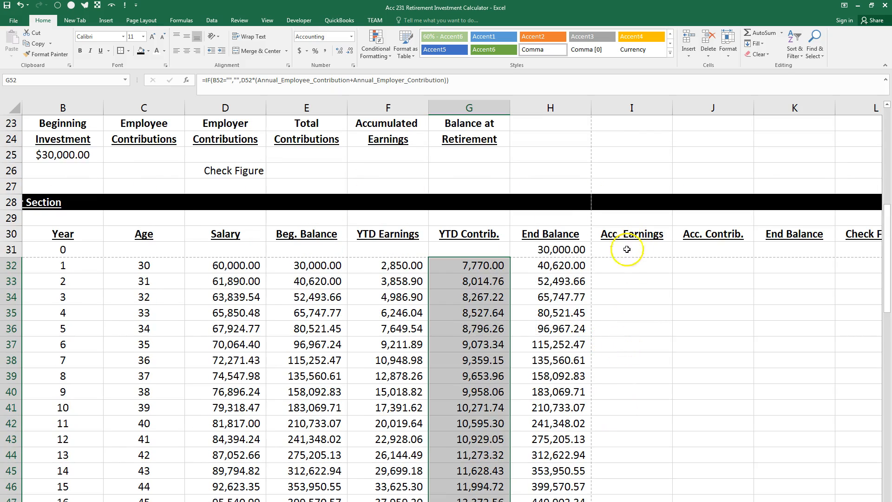
Enter =IF(B32="","",I31+F32) in Acc. Earnings cell I32 and format it with the comma style
{"action": "left_click", "coordinate": [620, 264]}
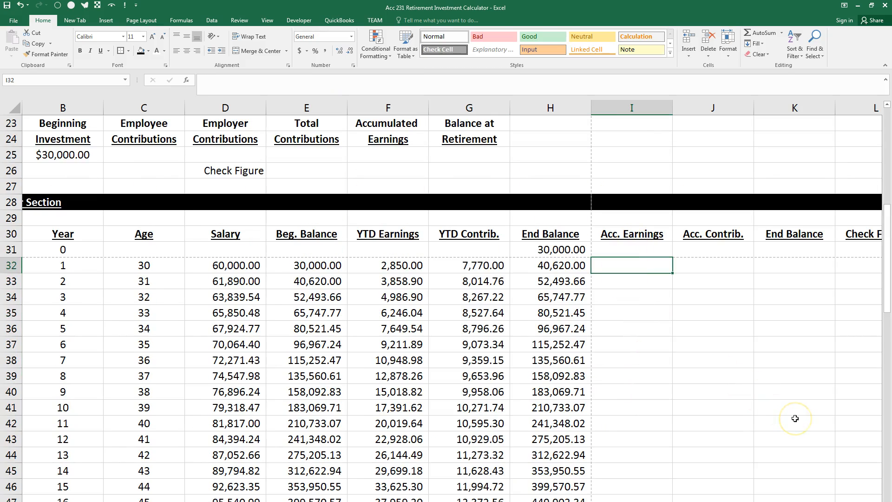
{"action": "type", "text": "=I"}
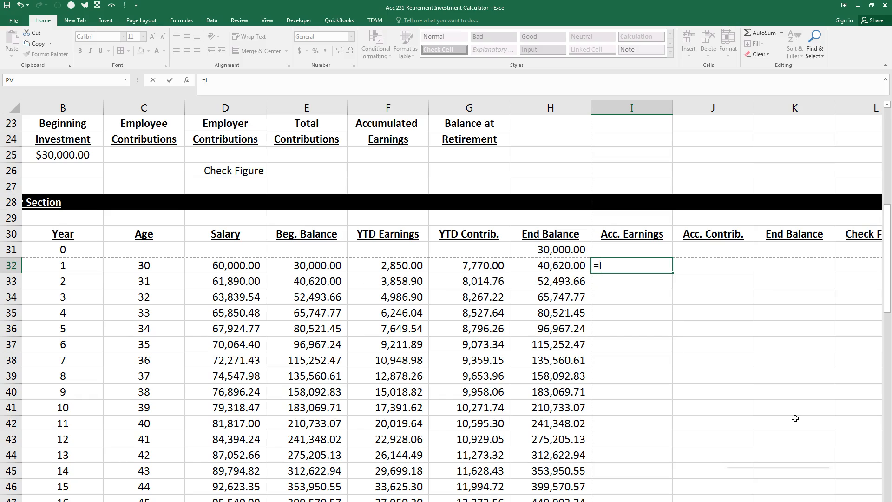
{"action": "type", "text": "F("}
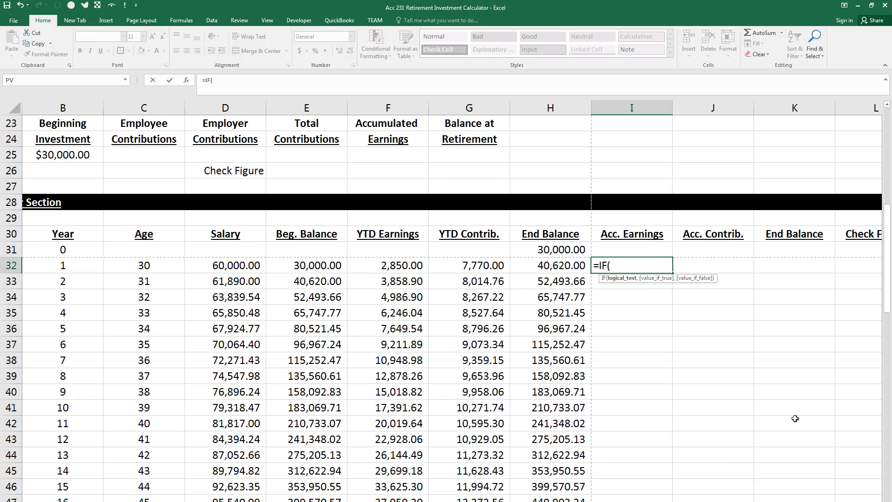
{"action": "left_click", "coordinate": [48, 267]}
{"action": "type", "text": "=\"\",\"\","}
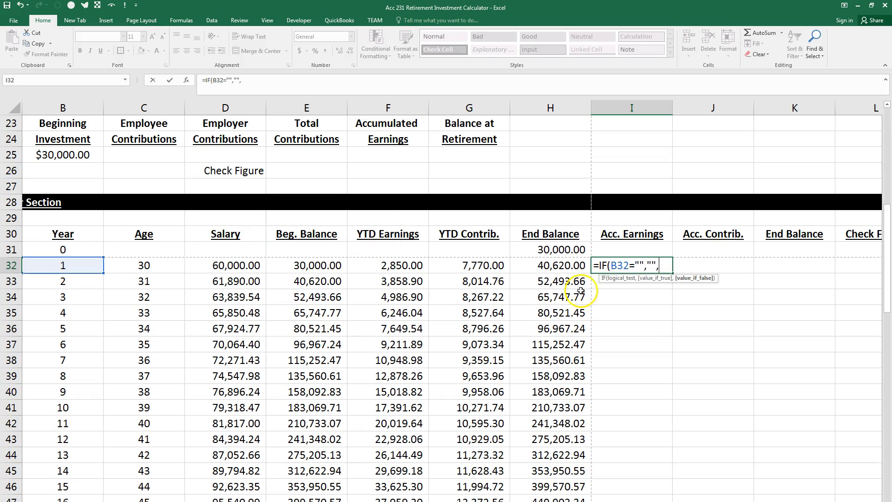
{"action": "left_click", "coordinate": [640, 249]}
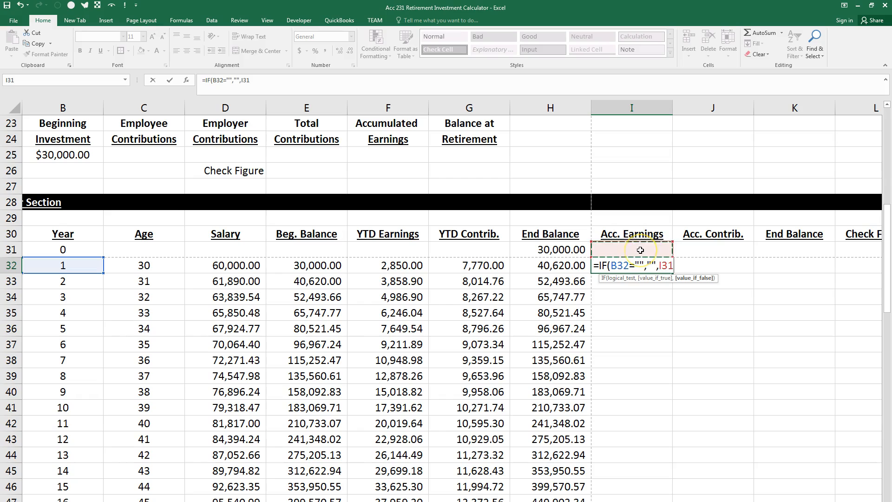
{"action": "type", "text": "+"}
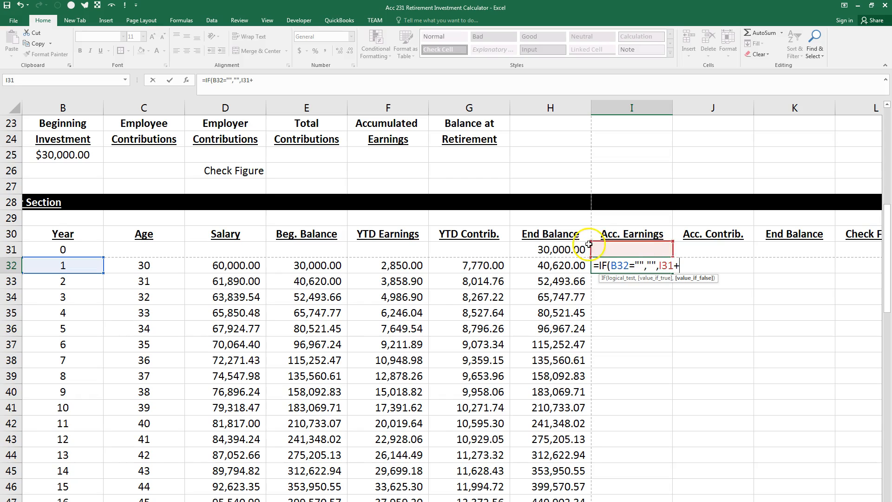
{"action": "left_click", "coordinate": [403, 271]}
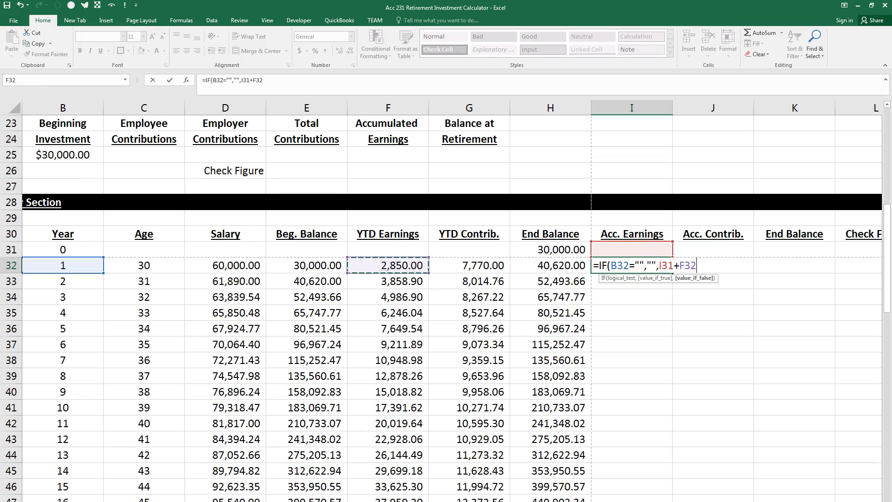
{"action": "type", "text": ")"}
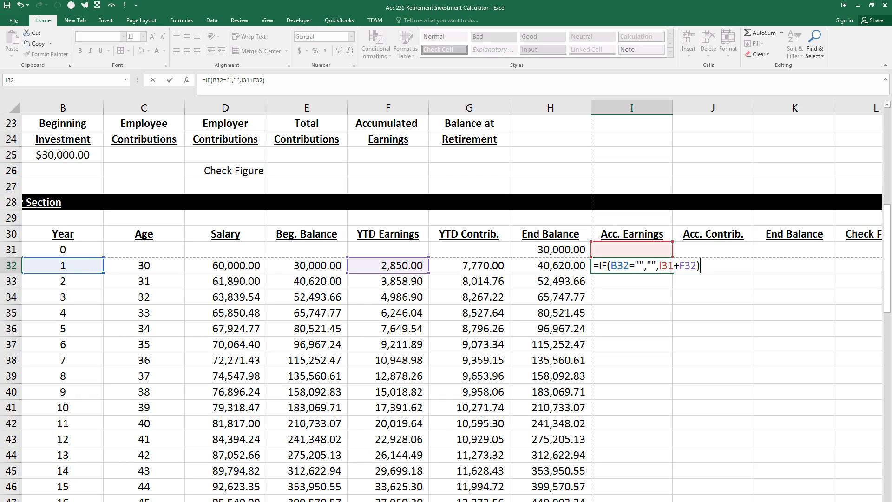
{"action": "key", "text": "Return"}
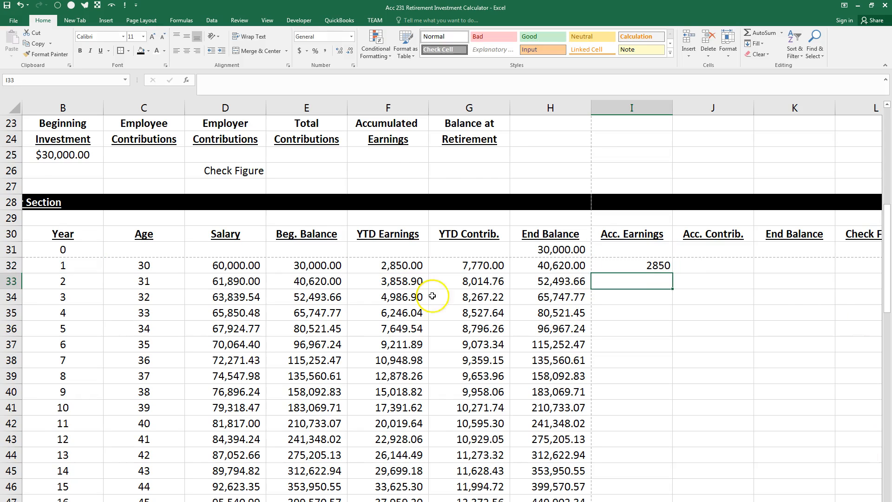
{"action": "left_click", "coordinate": [645, 265]}
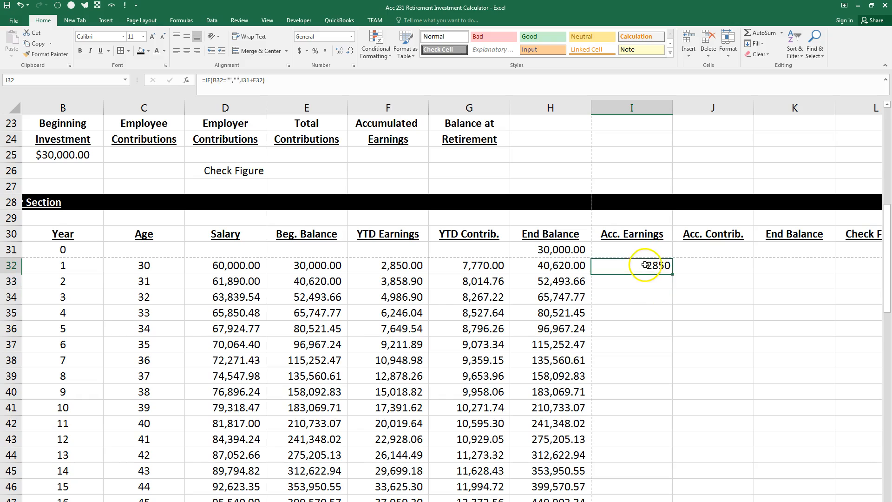
{"action": "left_click", "coordinate": [324, 50]}
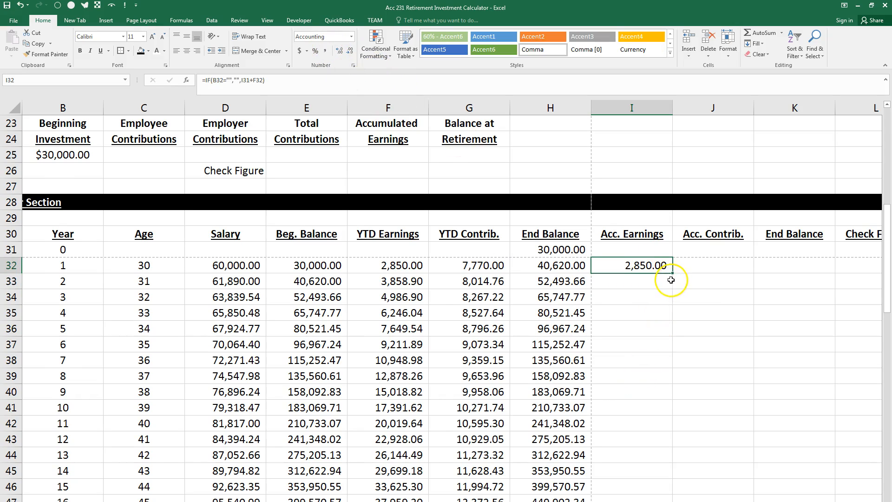
Fill the Acc. Earnings formula from I32 down alongside all the years and check the year 10 End Balance and accumulated earnings
{"action": "left_click_drag", "start_coordinate": [673, 274], "coordinate": [673, 302]}
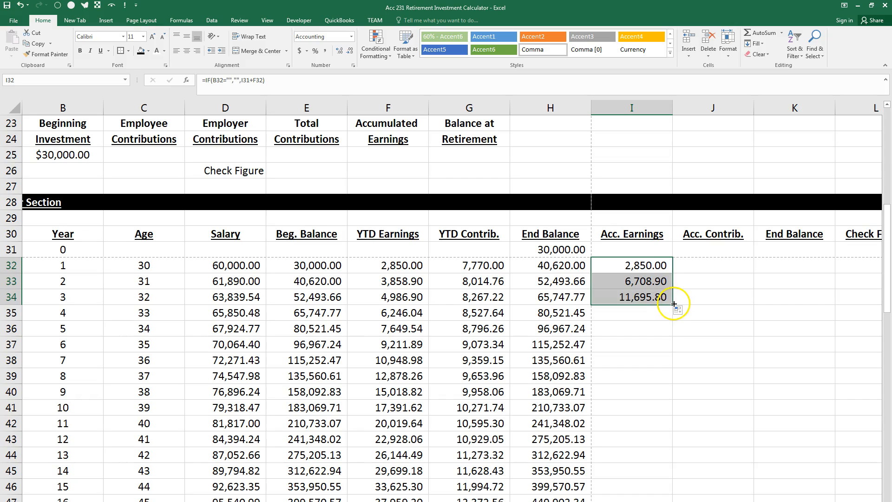
{"action": "double_click", "coordinate": [673, 304]}
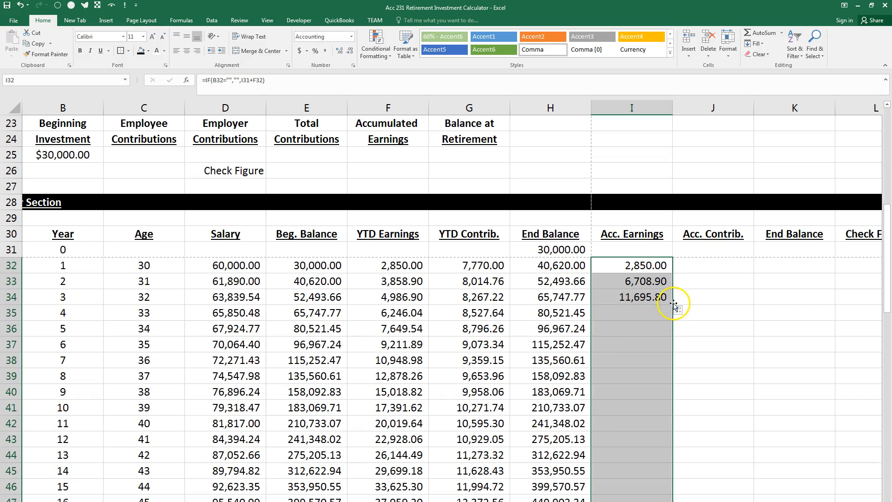
{"action": "left_click", "coordinate": [567, 411]}
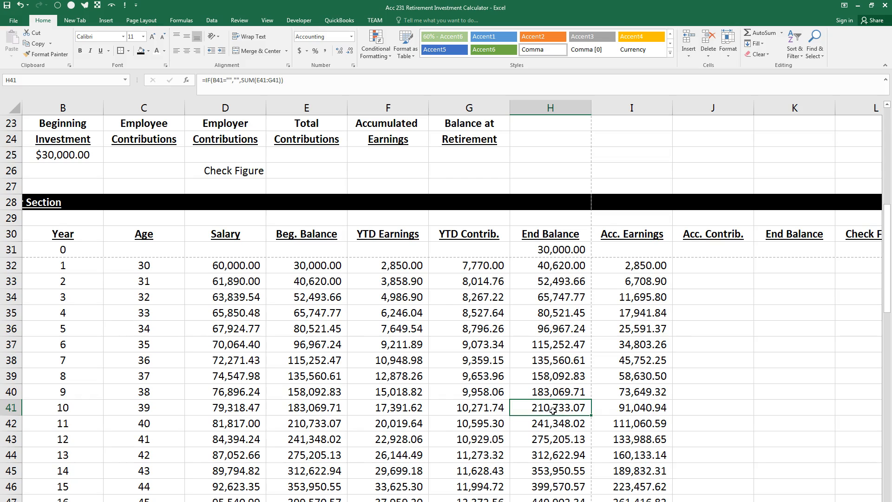
{"action": "left_click", "coordinate": [618, 411]}
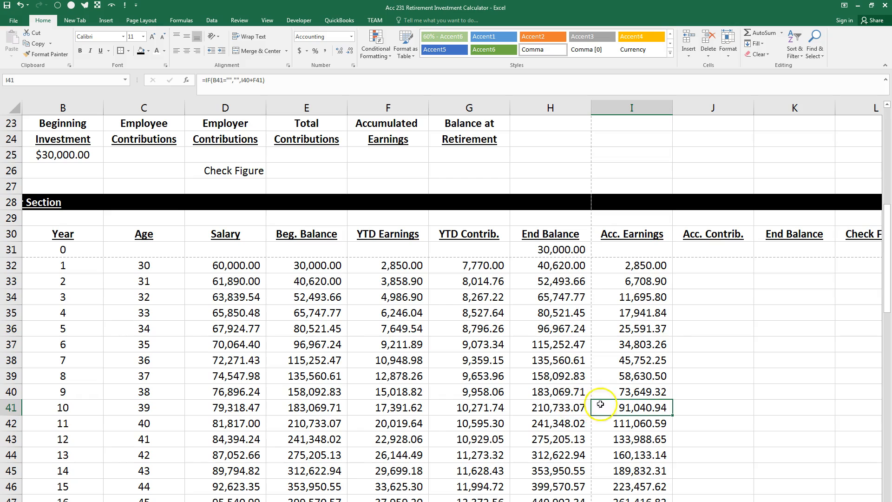
Enter =IF(B32="","",J31+G32) in Acc. Contrib. cell J32
{"action": "left_click", "coordinate": [704, 269]}
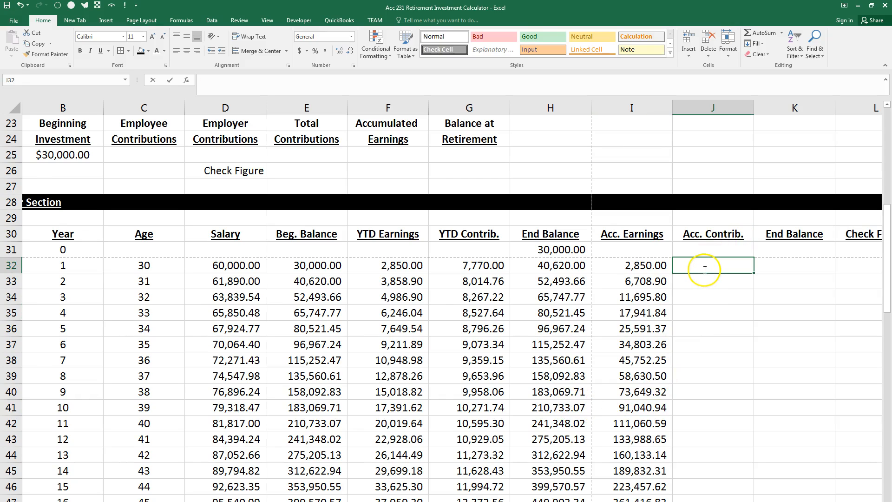
{"action": "type", "text": "=IF("}
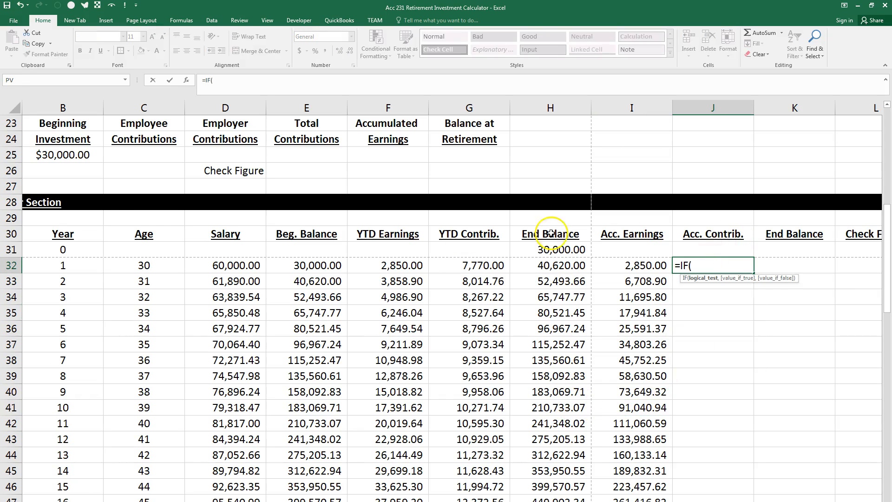
{"action": "left_click", "coordinate": [47, 266]}
{"action": "type", "text": "=\"\",\"\","}
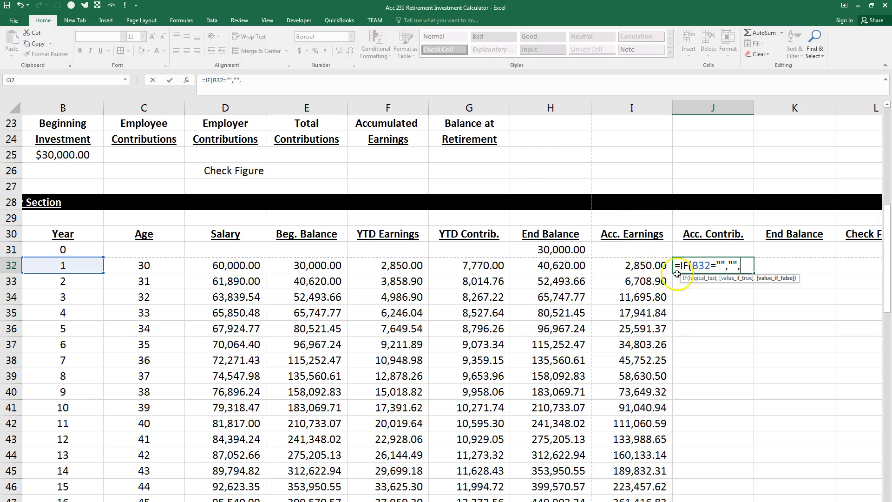
{"action": "left_click", "coordinate": [709, 252]}
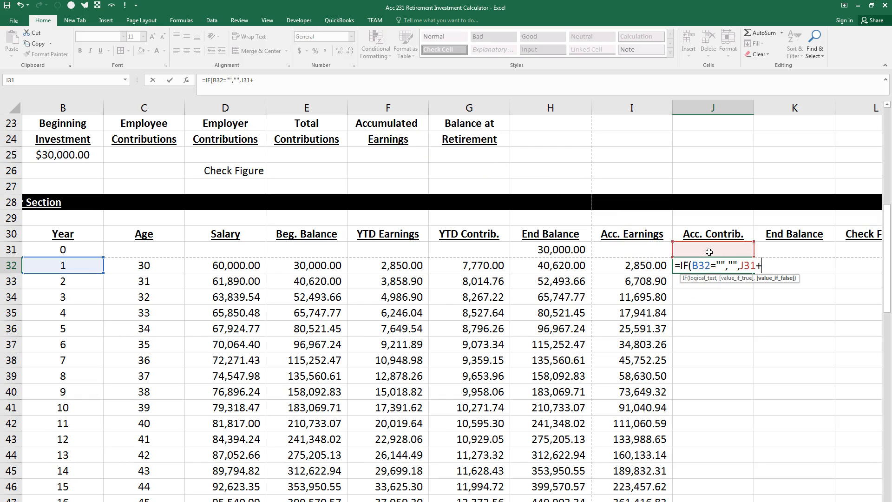
{"action": "type", "text": "+"}
{"action": "left_click", "coordinate": [488, 268]}
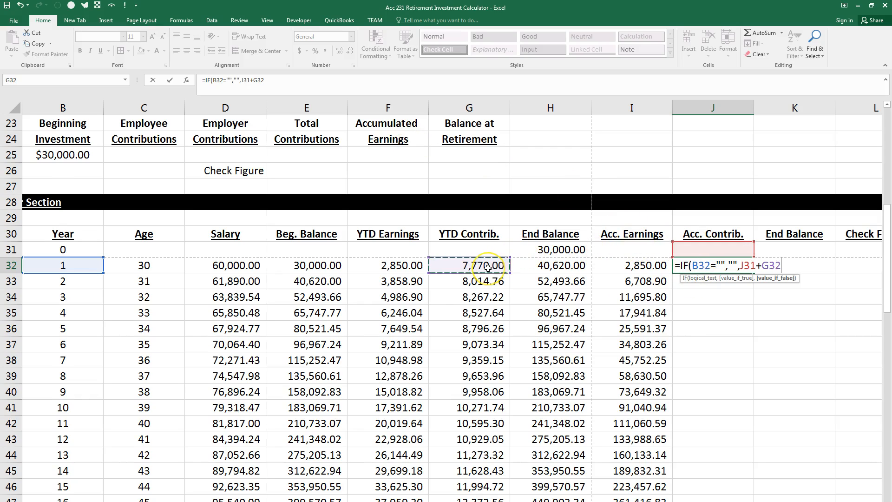
{"action": "type", "text": ")"}
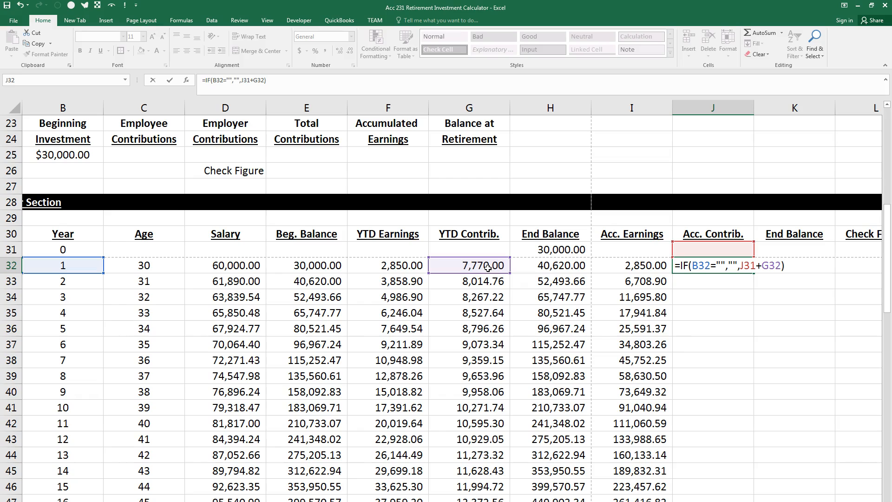
{"action": "key", "text": "Return"}
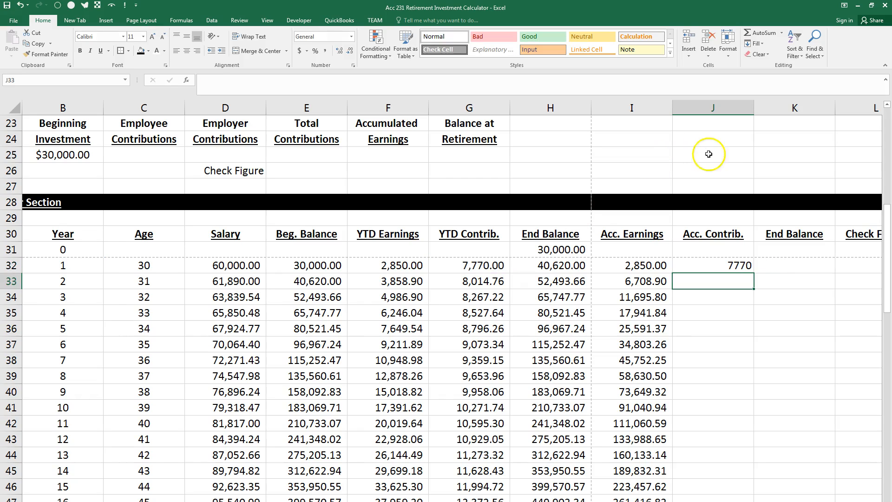
Format Acc. Contrib. cell J32 with the comma style and fill it down alongside all the years
{"action": "left_click", "coordinate": [706, 262]}
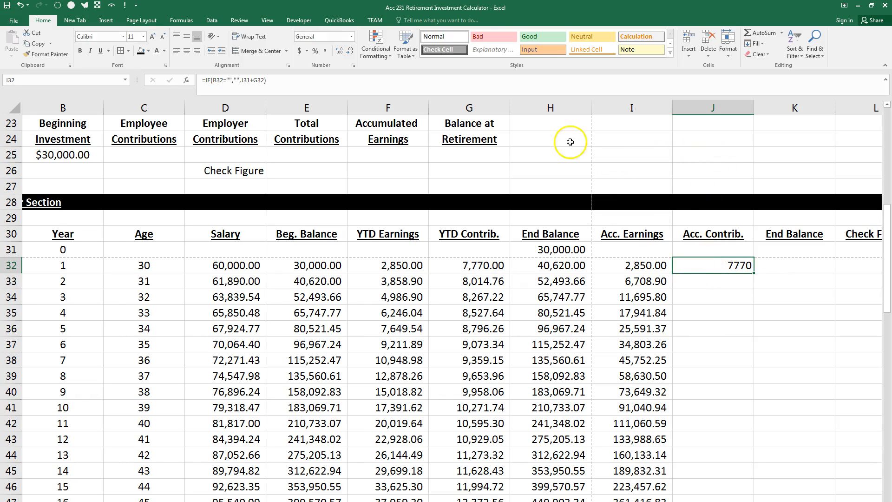
{"action": "left_click", "coordinate": [325, 51]}
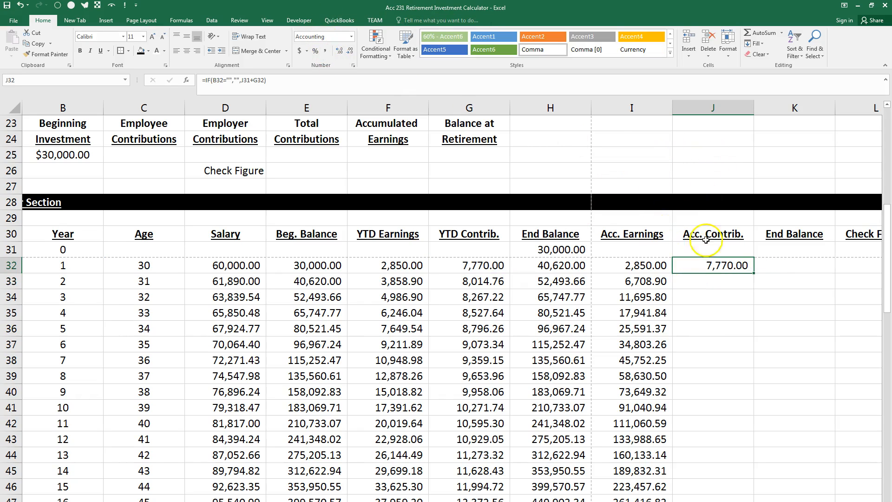
{"action": "double_click", "coordinate": [753, 272]}
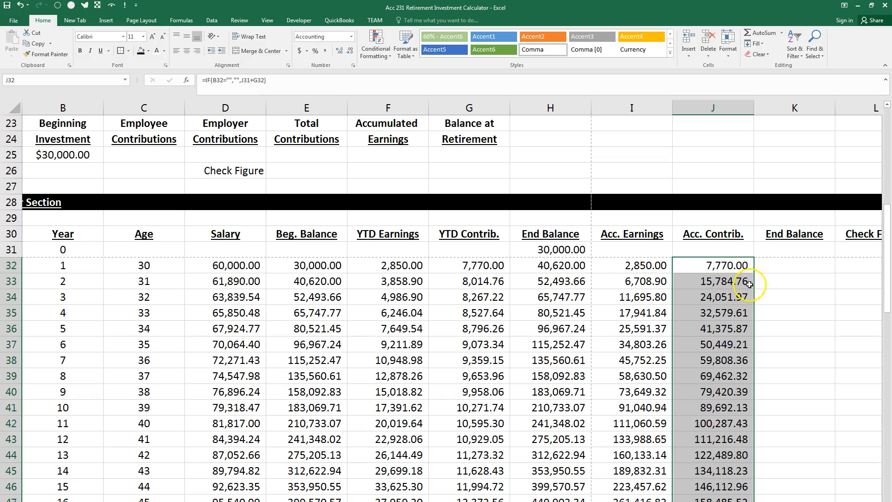
Enter =IF(B32="","",Original_Investment_Balance+I32+J32) in the second End Balance column's cell K32
{"action": "left_click", "coordinate": [780, 274]}
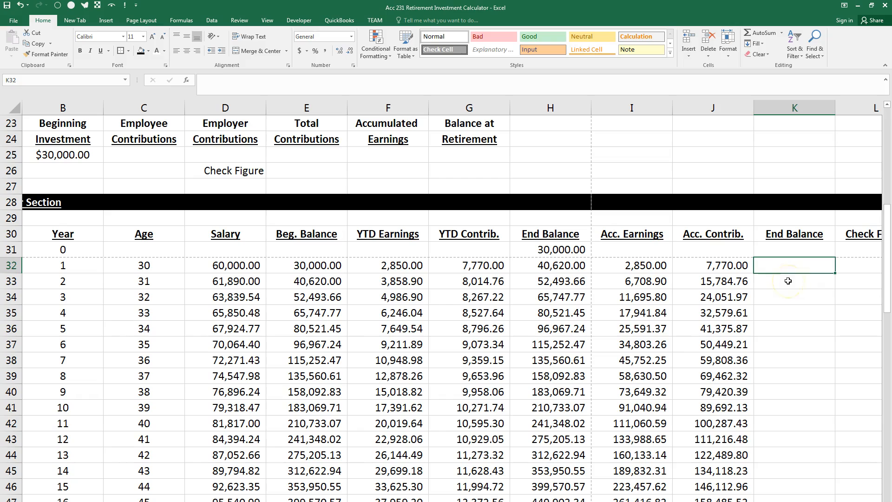
{"action": "type", "text": "IF"}
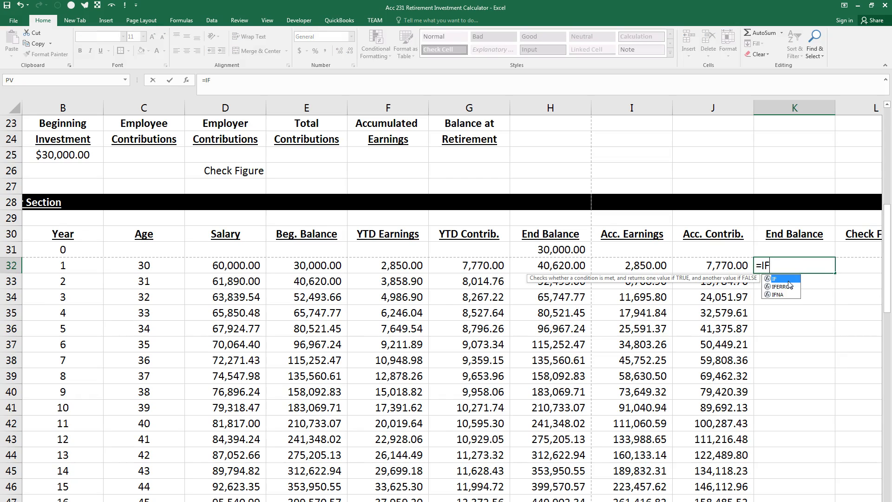
{"action": "type", "text": "("}
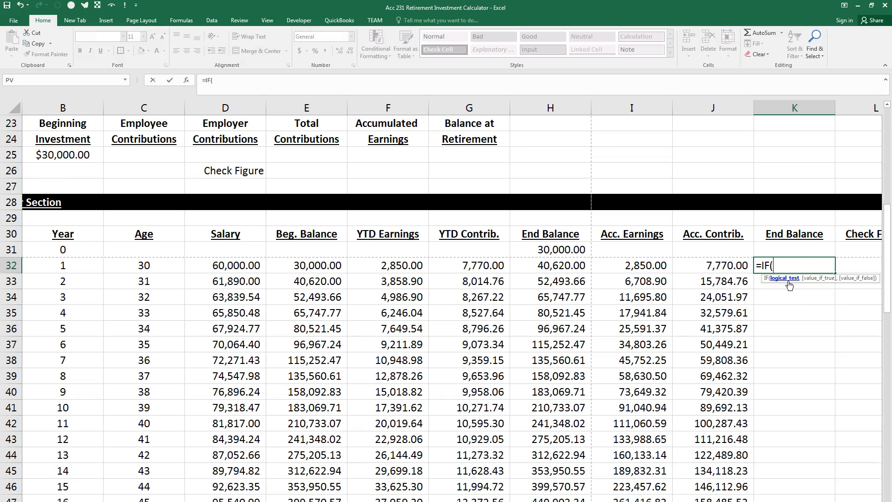
{"action": "left_click", "coordinate": [59, 266]}
{"action": "type", "text": "=\"\",\"\","}
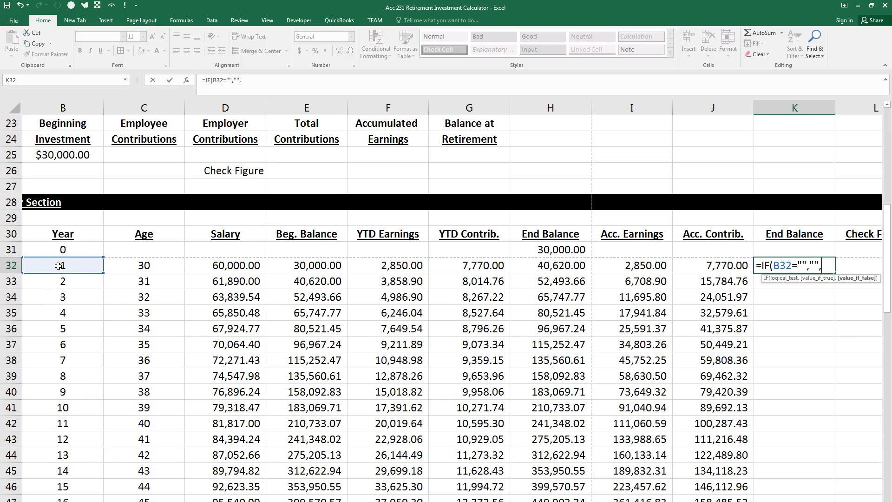
{"action": "scroll", "coordinate": [279, 209], "scroll_direction": "up", "scroll_amount": 3}
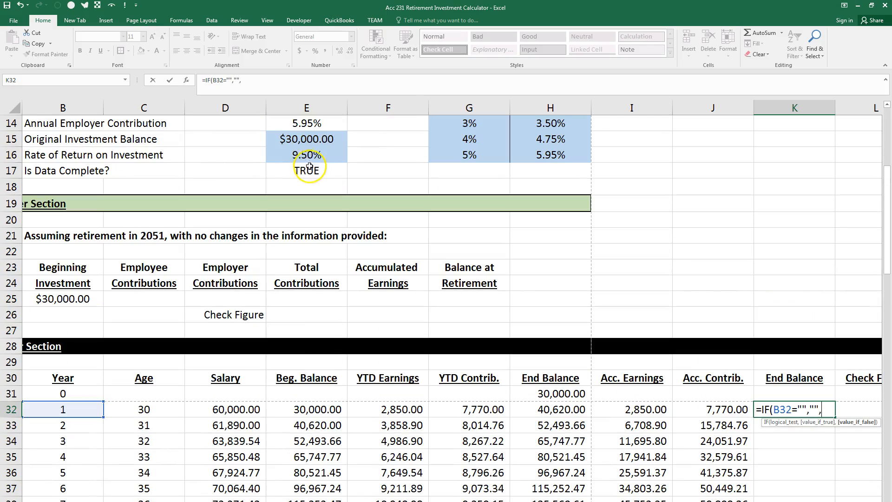
{"action": "left_click", "coordinate": [315, 142]}
{"action": "scroll", "coordinate": [374, 279], "scroll_direction": "down", "scroll_amount": 2}
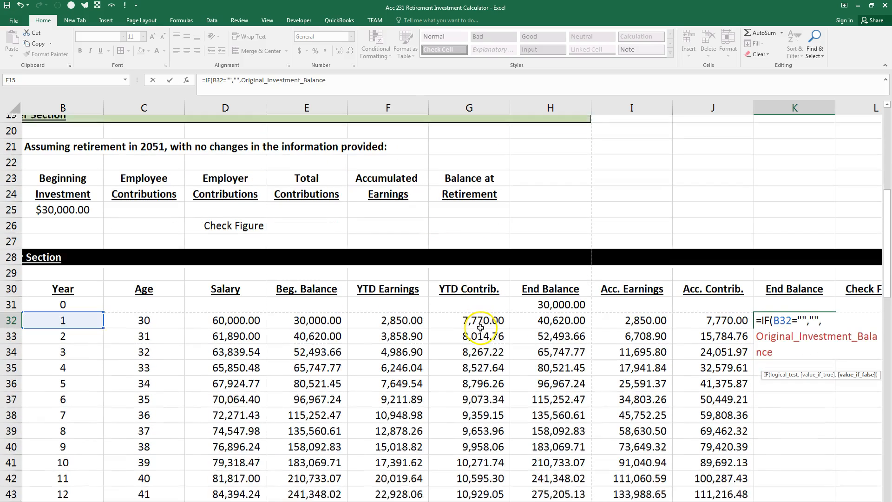
{"action": "type", "text": "+"}
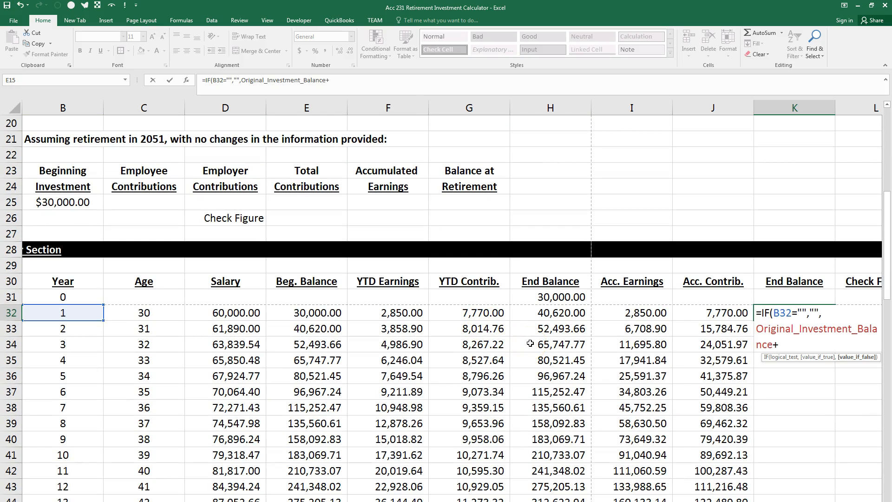
{"action": "left_click", "coordinate": [625, 316]}
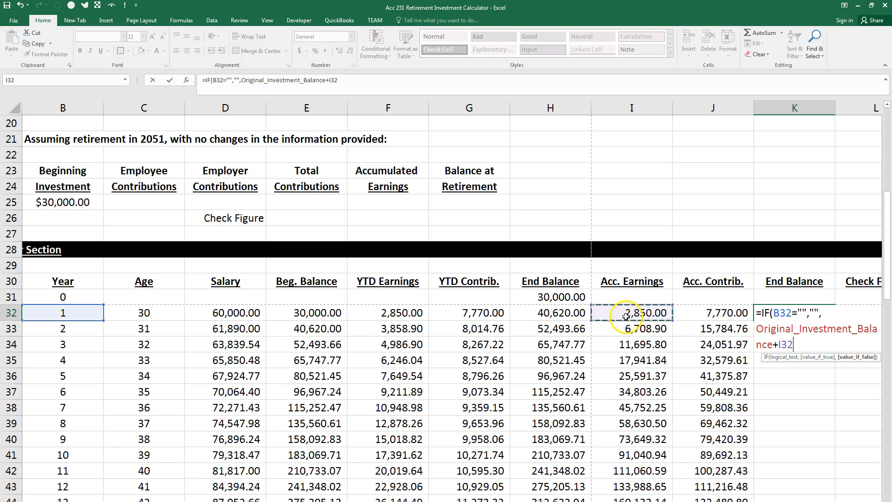
{"action": "type", "text": "+"}
{"action": "left_click", "coordinate": [718, 312]}
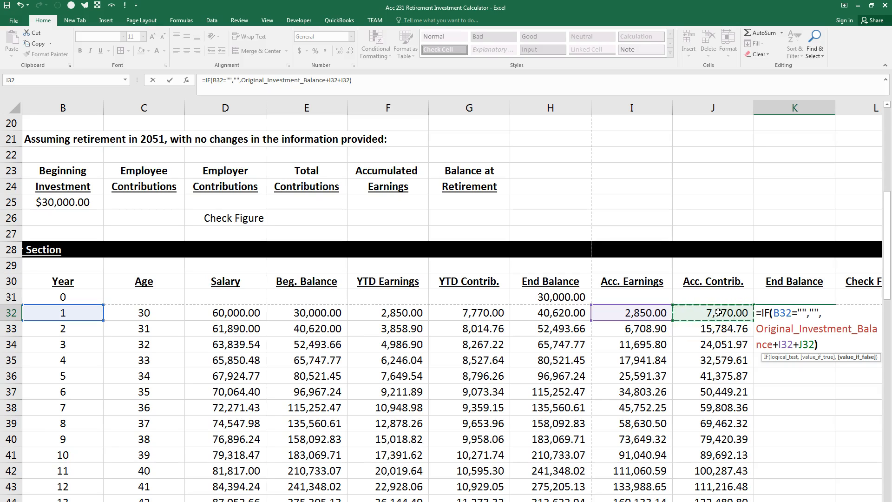
{"action": "key", "text": "Return"}
{"action": "left_click", "coordinate": [787, 313]}
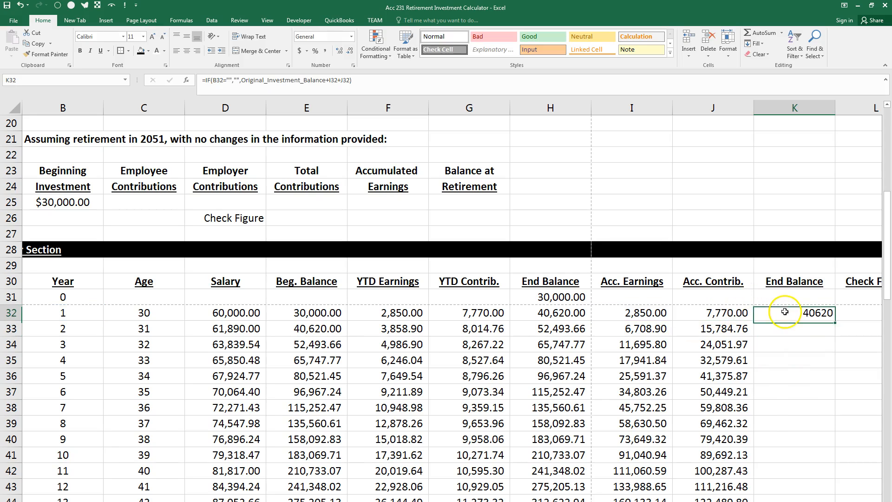
Format End Balance cell K32 with the comma style, fill it down alongside all the years and review its formula's references
{"action": "left_click", "coordinate": [327, 52]}
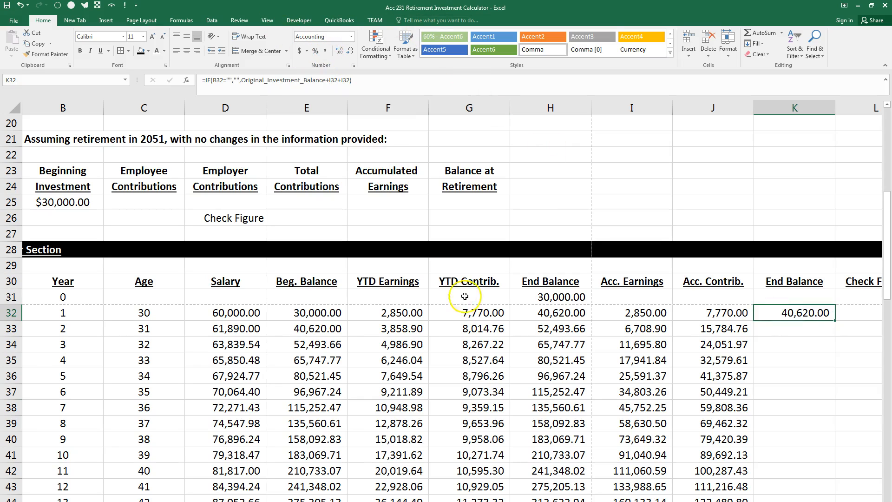
{"action": "left_click", "coordinate": [529, 313]}
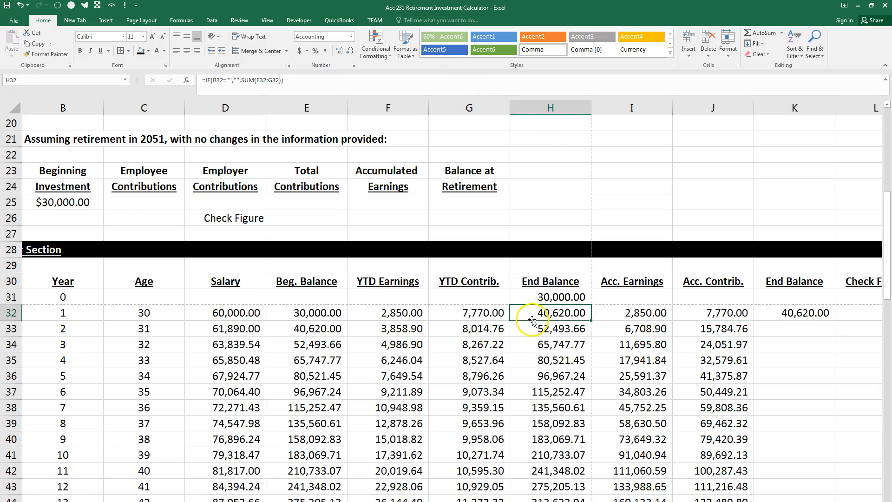
{"action": "left_click", "coordinate": [799, 313]}
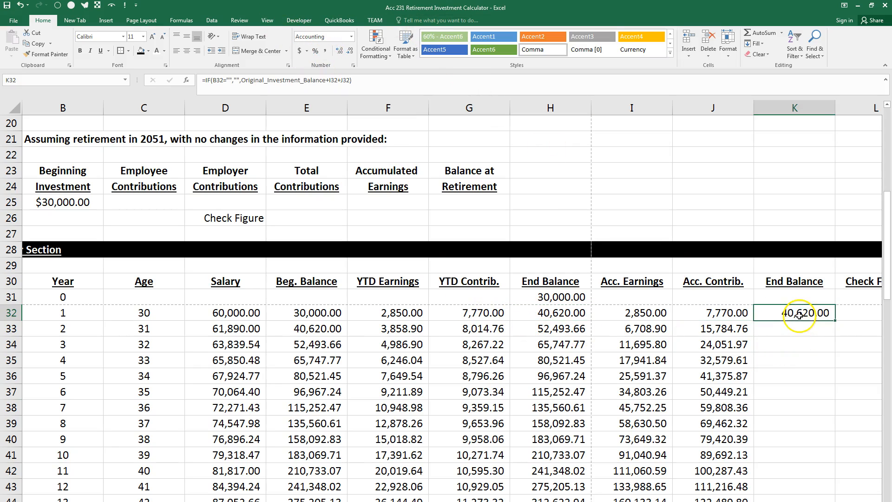
{"action": "double_click", "coordinate": [836, 320]}
{"action": "left_click", "coordinate": [810, 315]}
{"action": "key", "text": "F2"}
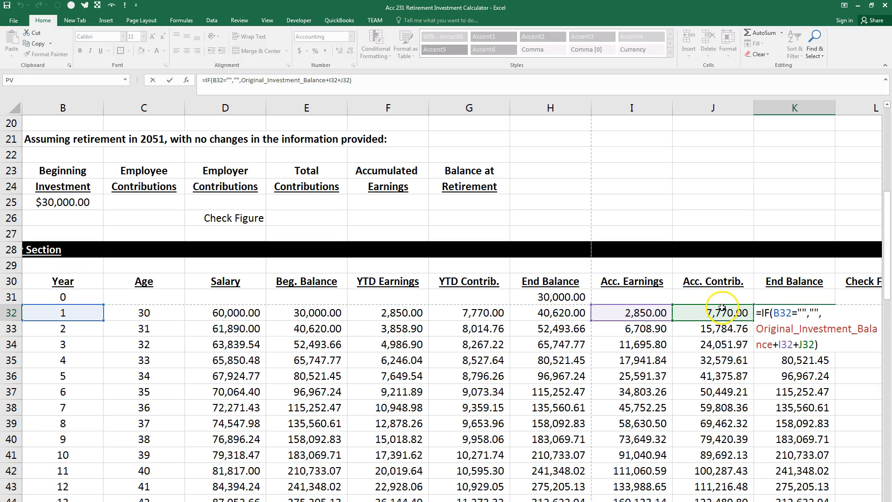
{"action": "key", "text": "Escape"}
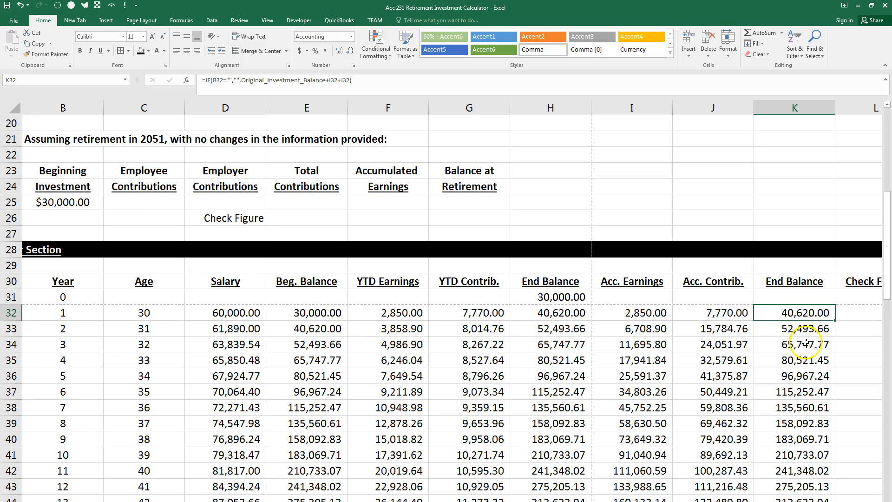
Enter =IF(B32="","",H32-K32) in Check Figure cell L32
{"action": "scroll", "coordinate": [451, 301], "scroll_direction": "right", "scroll_amount": 1}
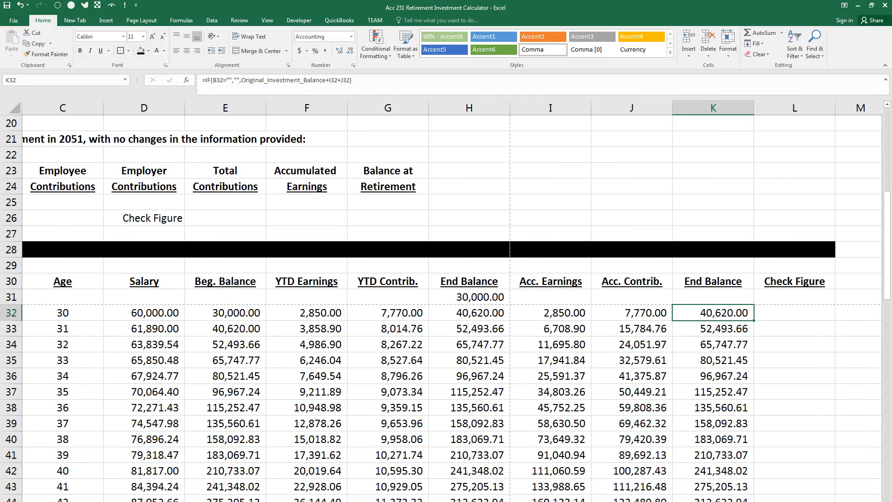
{"action": "left_click", "coordinate": [790, 317]}
{"action": "type", "text": "="}
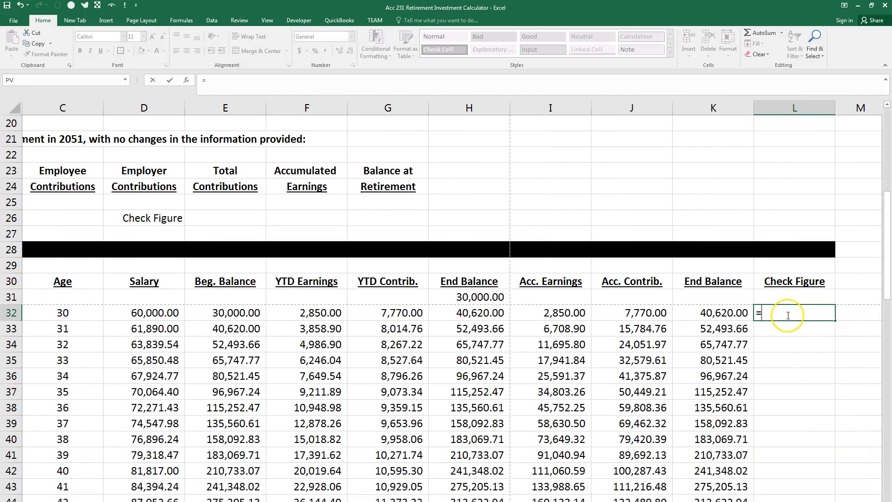
{"action": "type", "text": "IF("}
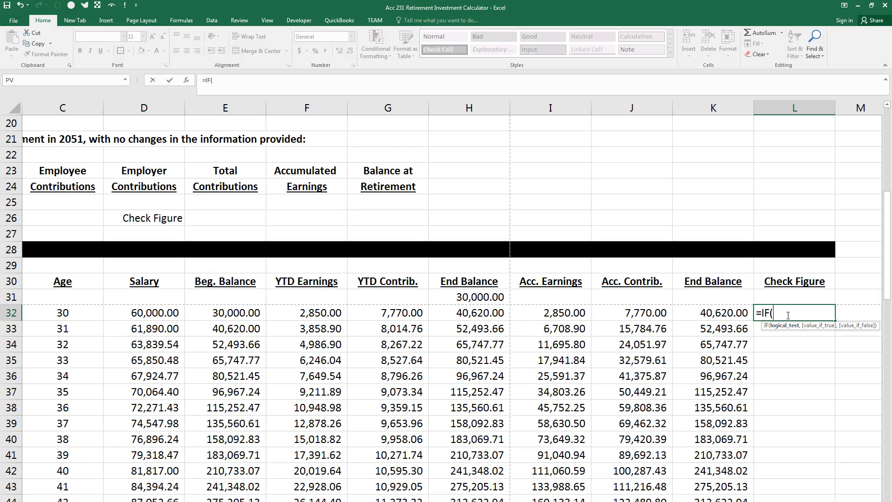
{"action": "type", "text": "B"}
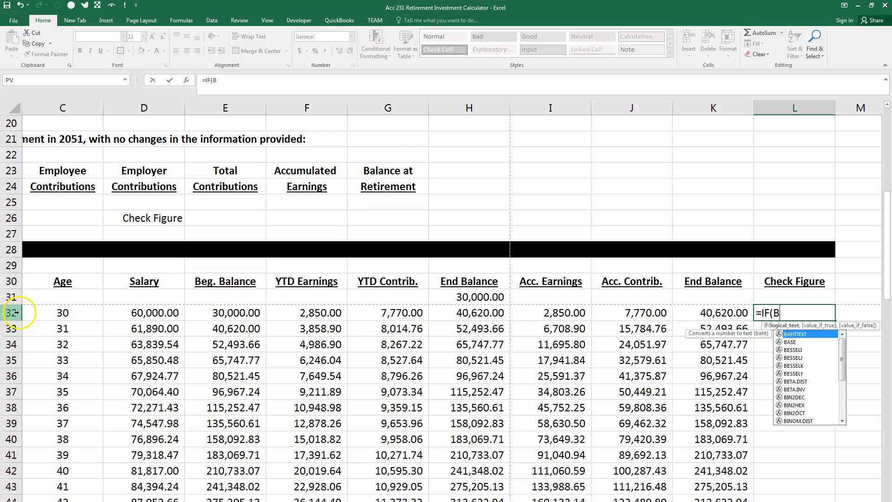
{"action": "type", "text": "3"}
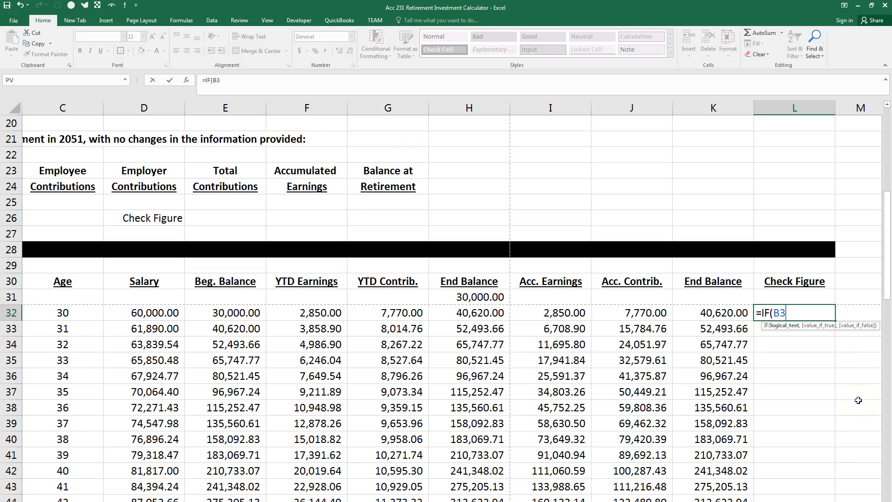
{"action": "type", "text": "2=\"\",\"\","}
{"action": "left_click", "coordinate": [481, 313]}
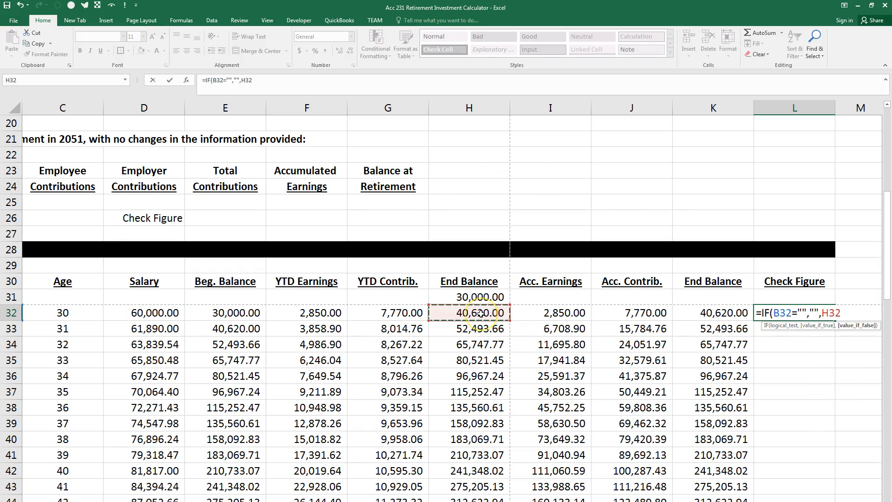
{"action": "type", "text": "-"}
{"action": "left_click", "coordinate": [712, 313]}
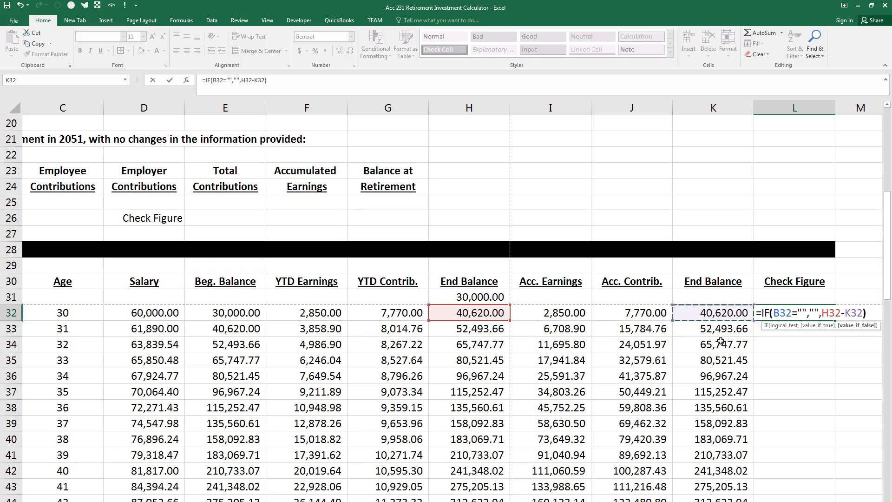
{"action": "type", "text": ")"}
{"action": "key", "text": "Return"}
Format Check Figure cell L32 with the comma style and fill it down alongside all the years
{"action": "left_click", "coordinate": [761, 313]}
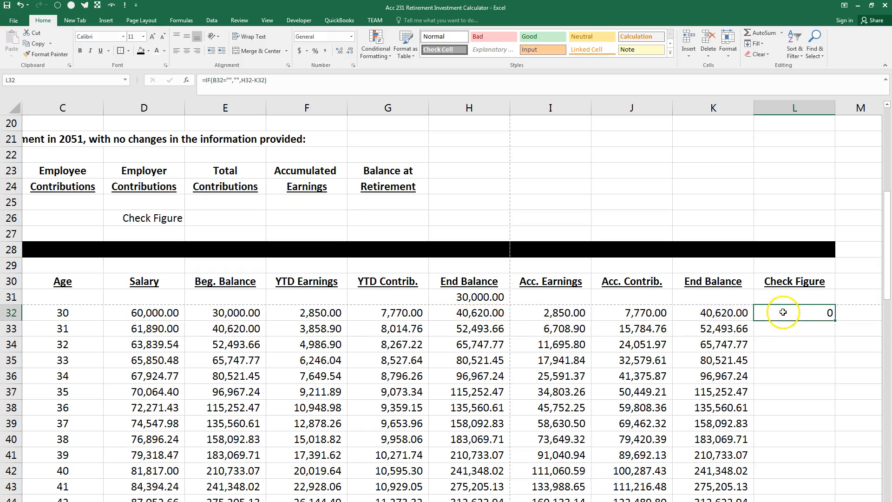
{"action": "left_click", "coordinate": [325, 55]}
{"action": "left_click", "coordinate": [837, 322]}
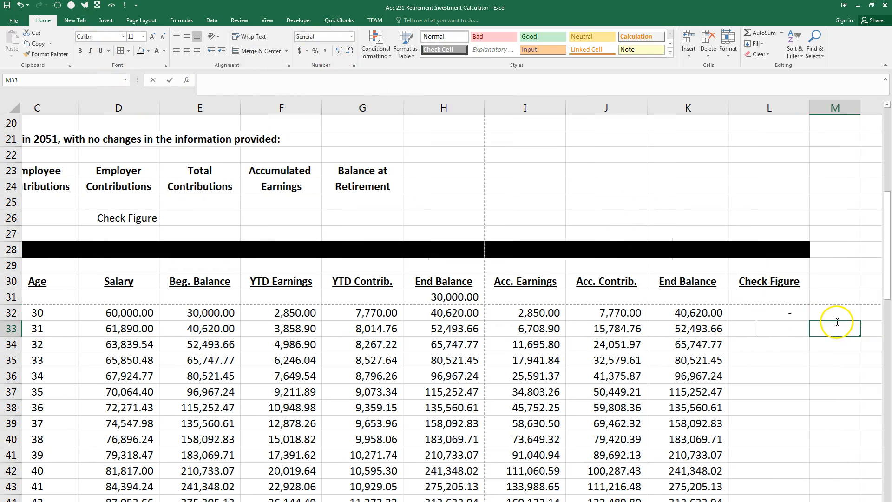
{"action": "left_click", "coordinate": [744, 310]}
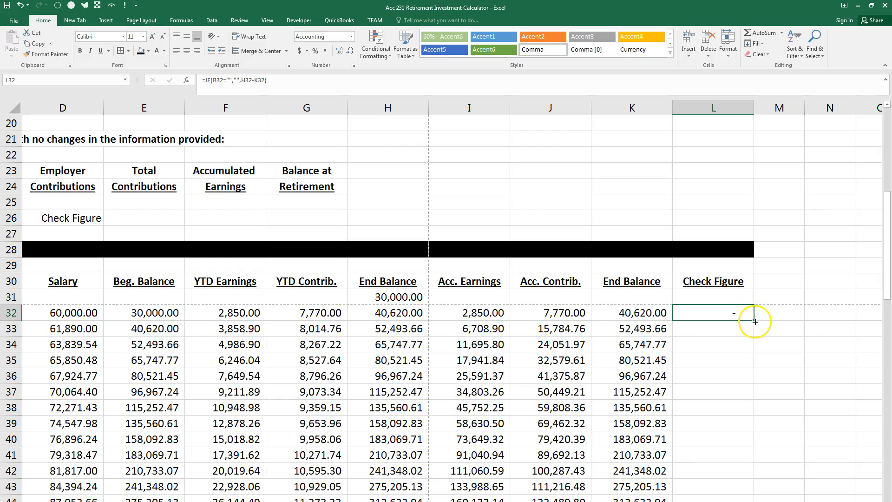
{"action": "double_click", "coordinate": [755, 321]}
{"action": "scroll", "coordinate": [722, 396], "scroll_direction": "down", "scroll_amount": 3}
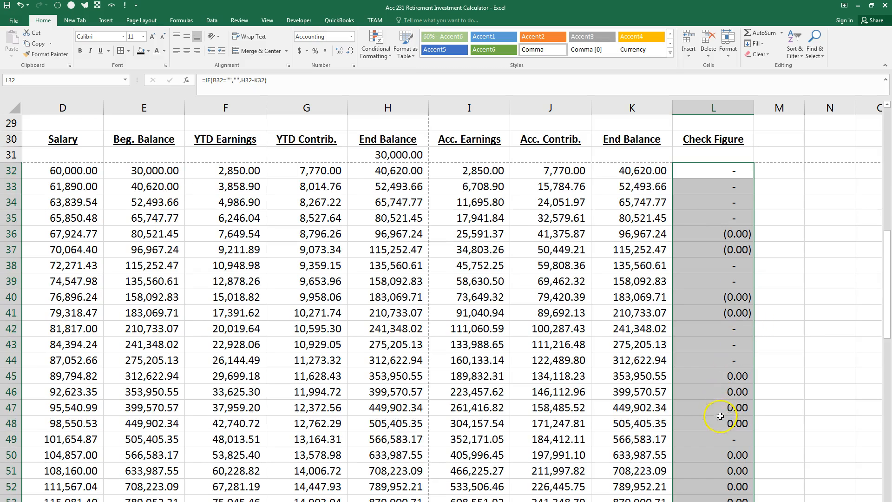
Switch Check Figure cells L36 and L45 to General format to inspect their unrounded differences, and restore the comma style
{"action": "left_click", "coordinate": [738, 234]}
{"action": "left_click", "coordinate": [351, 36]}
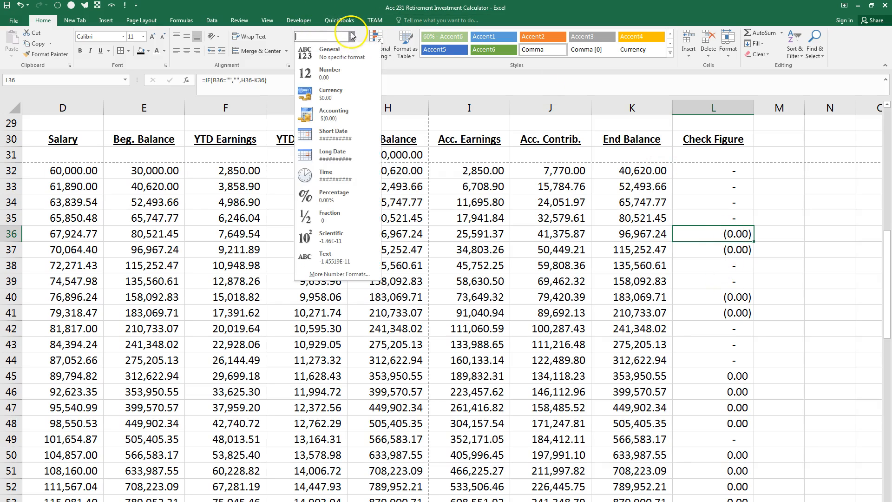
{"action": "left_click", "coordinate": [320, 55]}
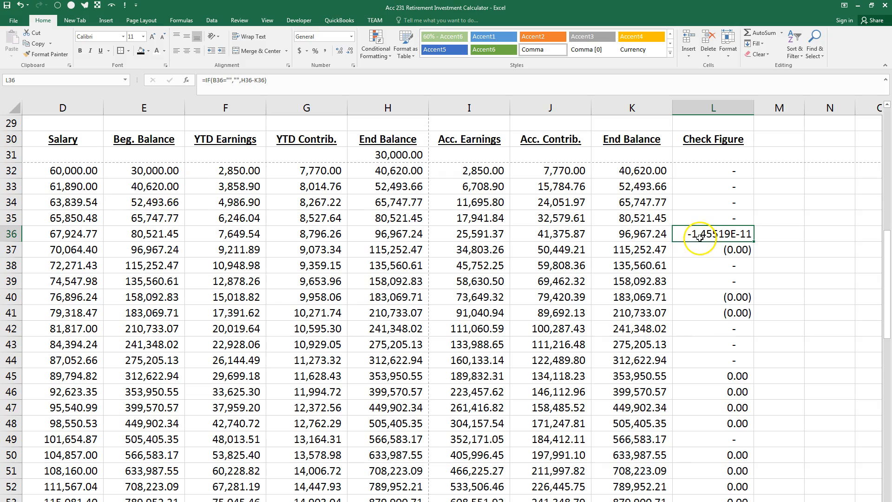
{"action": "left_click", "coordinate": [325, 52]}
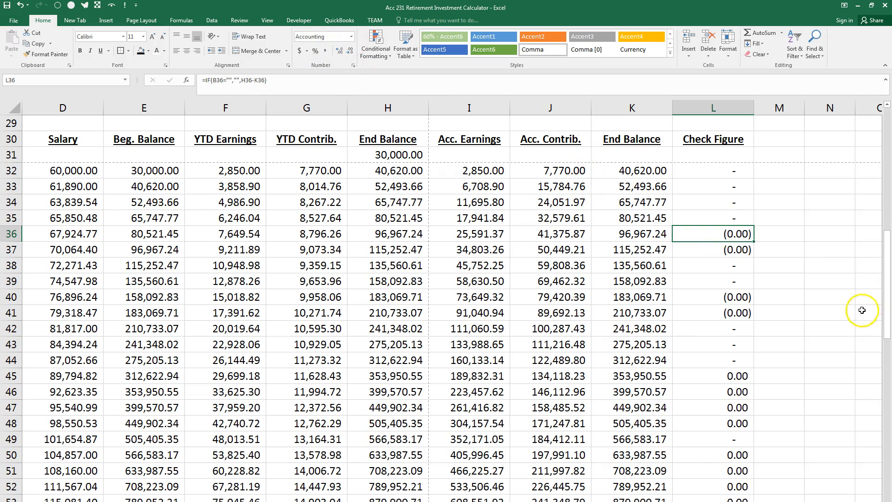
{"action": "left_click", "coordinate": [727, 374]}
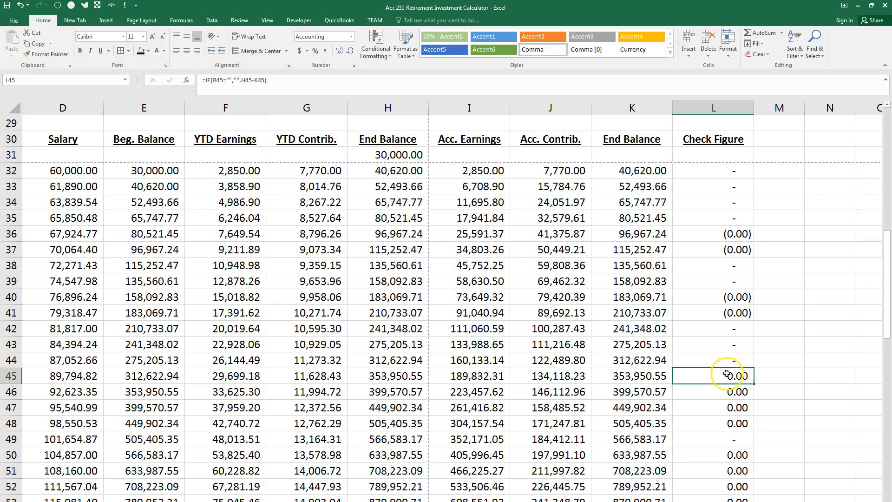
{"action": "left_click", "coordinate": [351, 36]}
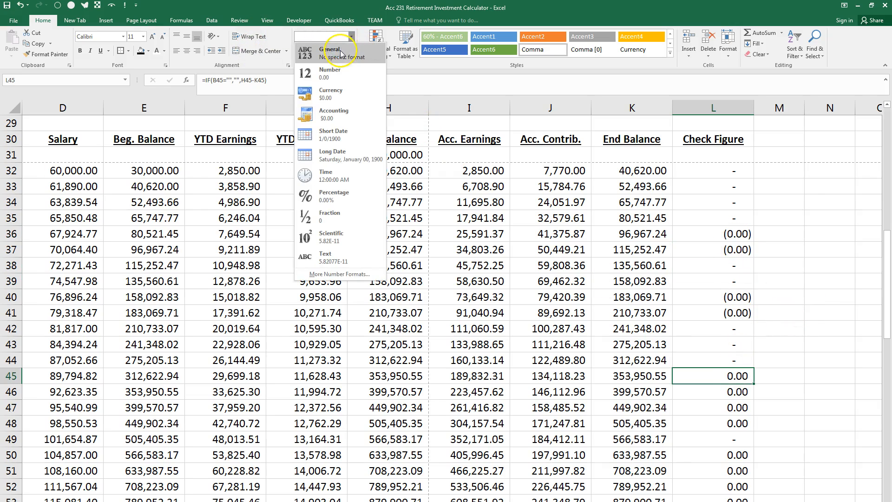
{"action": "left_click", "coordinate": [341, 53]}
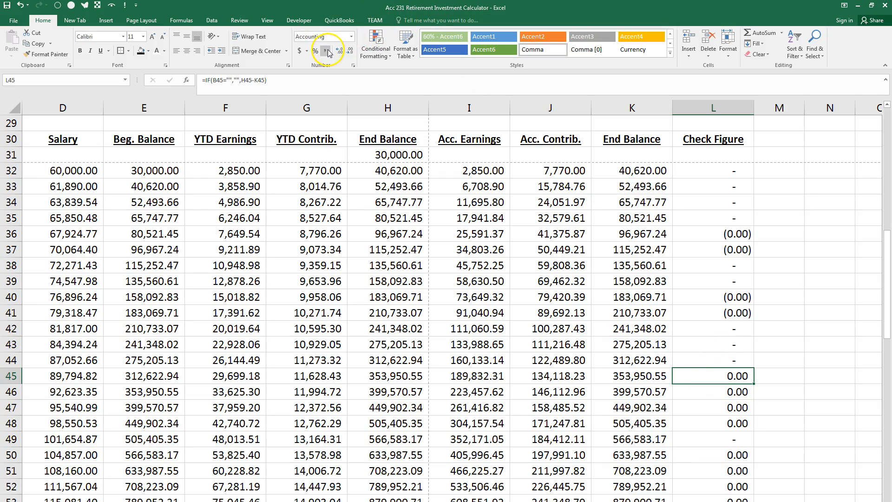
{"action": "scroll", "coordinate": [759, 201], "scroll_direction": "down", "scroll_amount": 6}
{"action": "scroll", "coordinate": [748, 362], "scroll_direction": "down", "scroll_amount": 1}
{"action": "scroll", "coordinate": [738, 354], "scroll_direction": "up", "scroll_amount": 7}
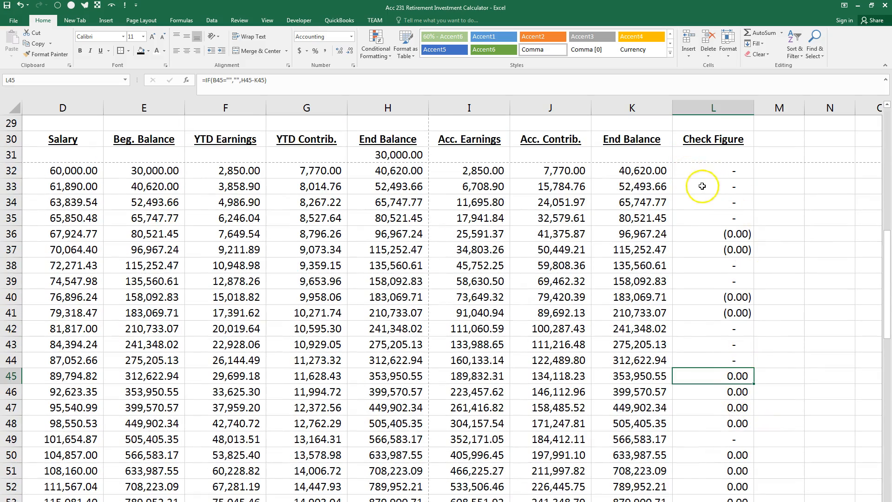
Test the Check Figure column by removing Original_Investment_Balance from the K32 formula, filling it down and tracing the difference to cell E15
{"action": "left_click", "coordinate": [642, 170]}
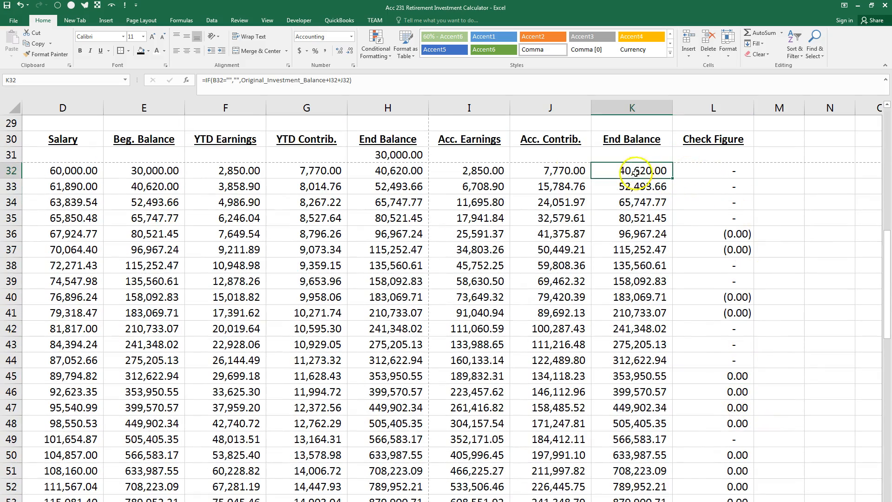
{"action": "double_click", "coordinate": [307, 80]}
{"action": "key", "text": "Delete"}
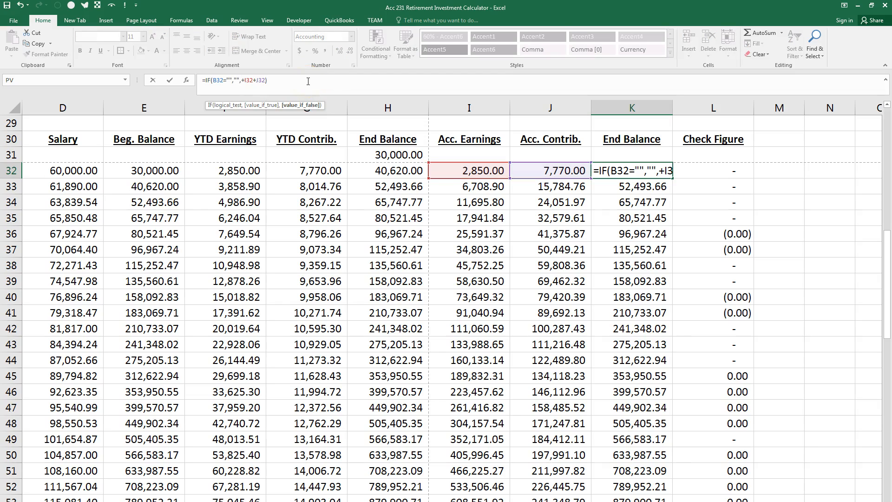
{"action": "key", "text": "Return"}
{"action": "left_click", "coordinate": [667, 174]}
{"action": "double_click", "coordinate": [672, 179]}
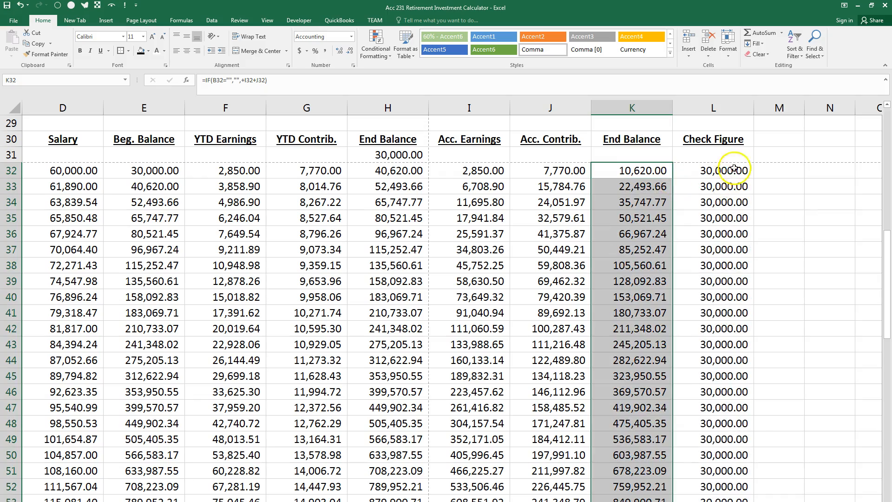
{"action": "scroll", "coordinate": [731, 187], "scroll_direction": "down", "scroll_amount": 9}
{"action": "scroll", "coordinate": [711, 461], "scroll_direction": "up", "scroll_amount": 8}
{"action": "scroll", "coordinate": [744, 215], "scroll_direction": "up", "scroll_amount": 7}
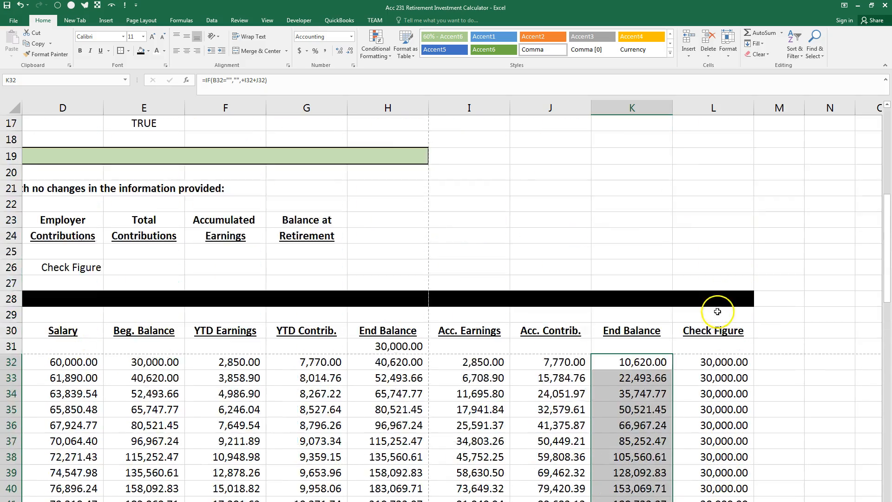
{"action": "left_click", "coordinate": [159, 187]}
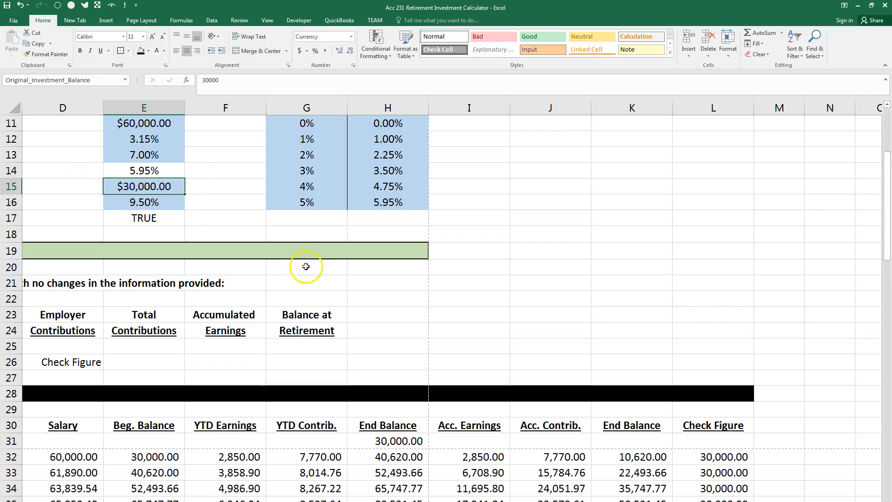
Restore Original_Investment_Balance in the K32 formula as =IF(B32="","",Original_Investment_Balance+I32+J32) and fill it down alongside all the years
{"action": "scroll", "coordinate": [297, 267], "scroll_direction": "down", "scroll_amount": 3}
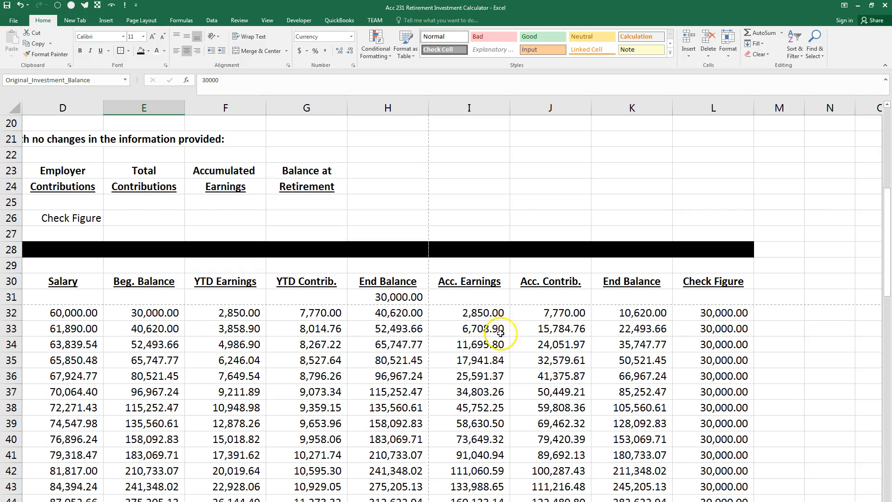
{"action": "left_click", "coordinate": [625, 313]}
{"action": "left_click", "coordinate": [237, 81]}
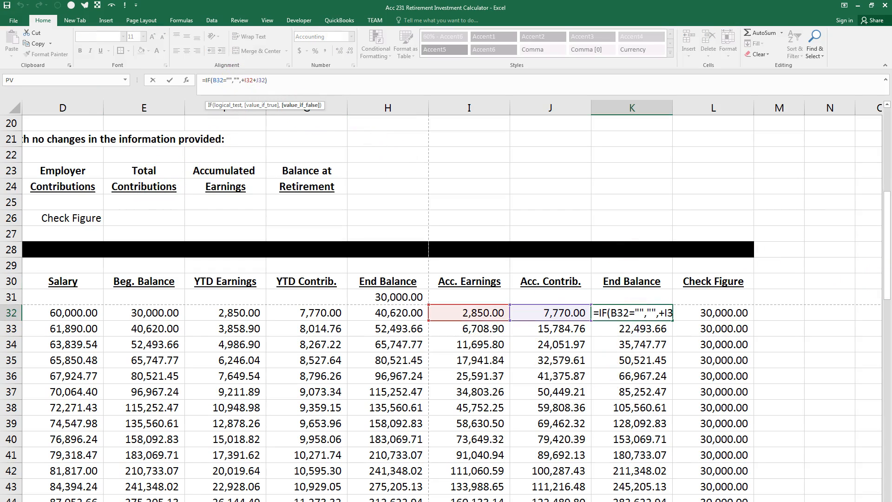
{"action": "scroll", "coordinate": [880, 194], "scroll_direction": "up", "scroll_amount": 3}
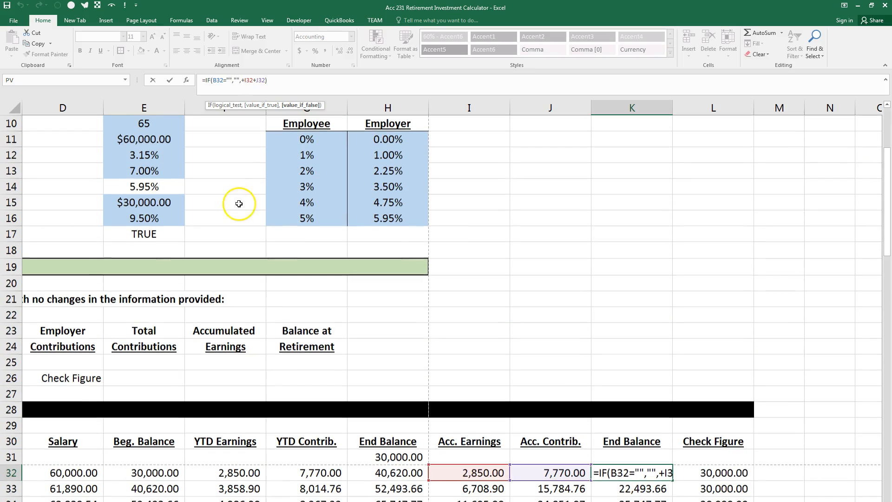
{"action": "left_click", "coordinate": [160, 203]}
{"action": "left_click", "coordinate": [382, 83]}
{"action": "key", "text": "Return"}
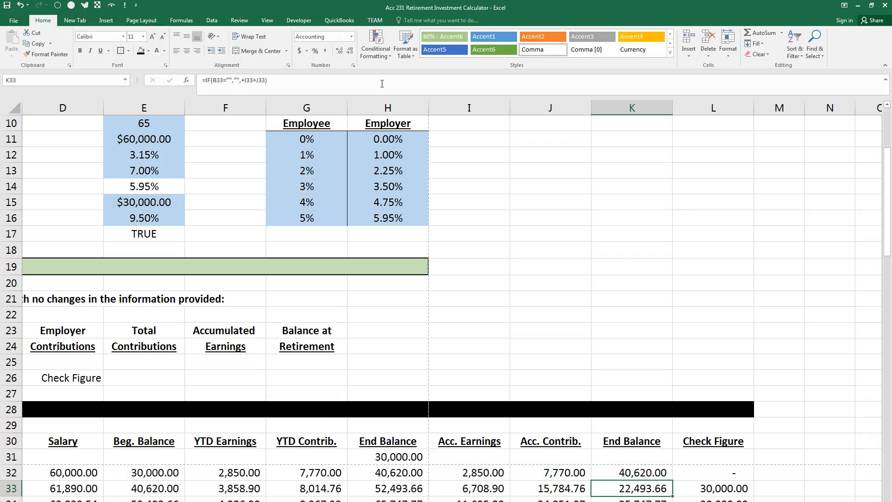
{"action": "scroll", "coordinate": [432, 362], "scroll_direction": "down", "scroll_amount": 2}
{"action": "left_click", "coordinate": [645, 378]}
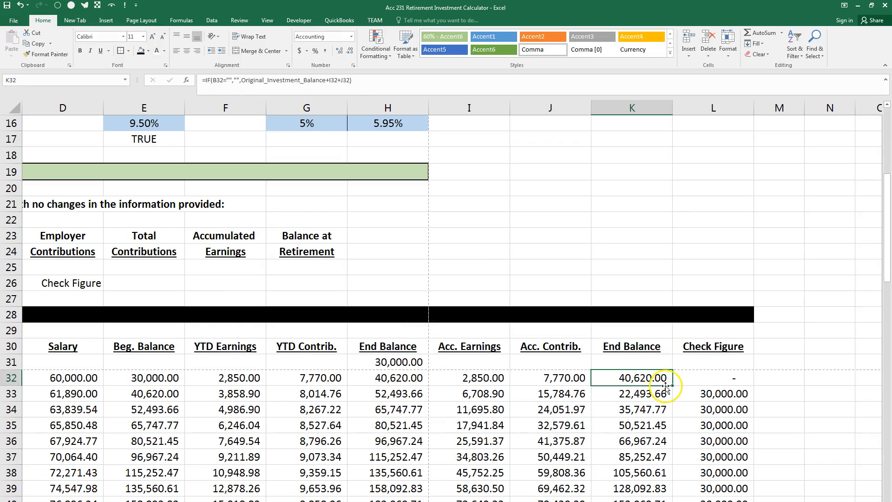
{"action": "double_click", "coordinate": [672, 385]}
{"action": "scroll", "coordinate": [667, 189], "scroll_direction": "down", "scroll_amount": 7}
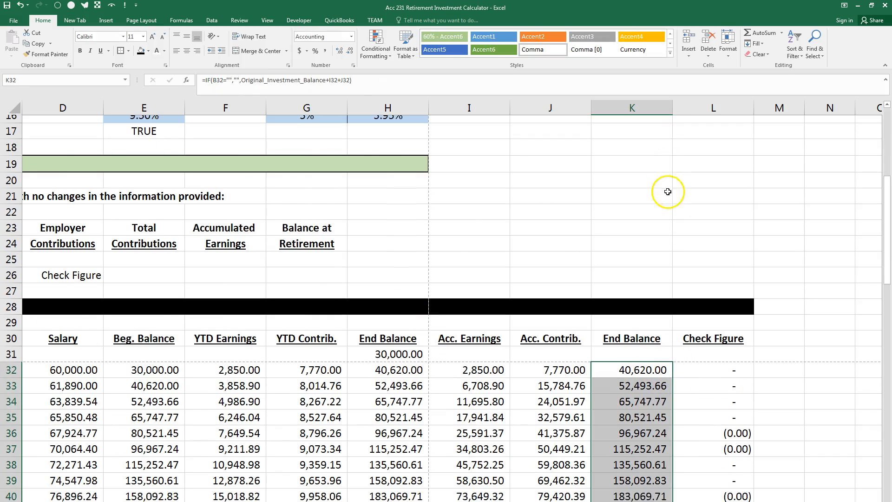
{"action": "scroll", "coordinate": [644, 359], "scroll_direction": "up", "scroll_amount": 4}
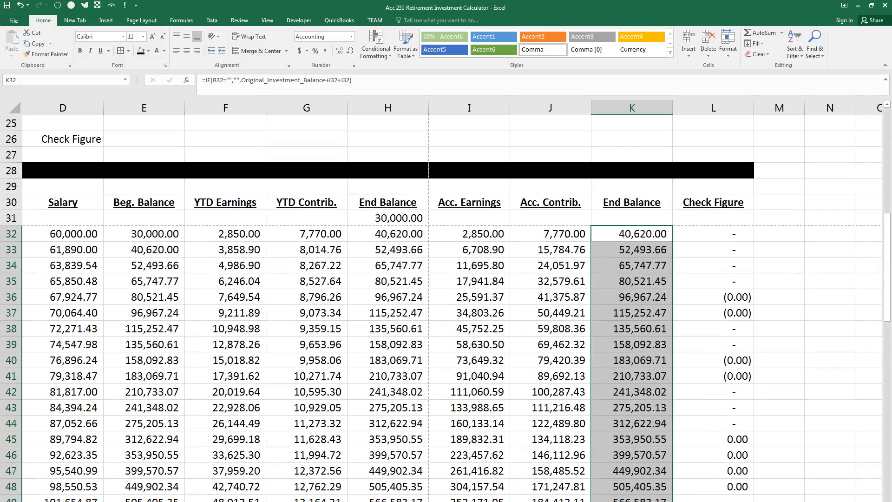
Review the yearly rows and Check Figure column alongside the Desired Retirement Age input in the Data Section
{"action": "scroll", "coordinate": [635, 350], "scroll_direction": "down", "scroll_amount": 3, "text": "ctrl"}
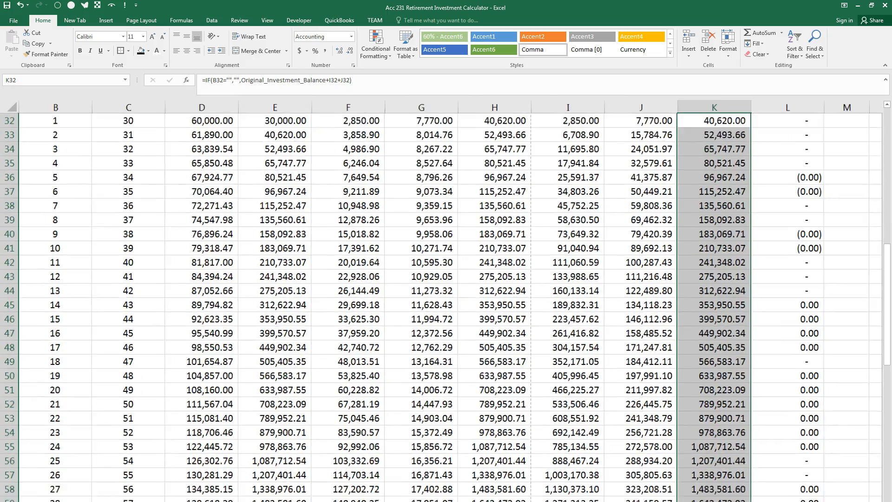
{"action": "scroll", "coordinate": [636, 350], "scroll_direction": "up", "scroll_amount": 2}
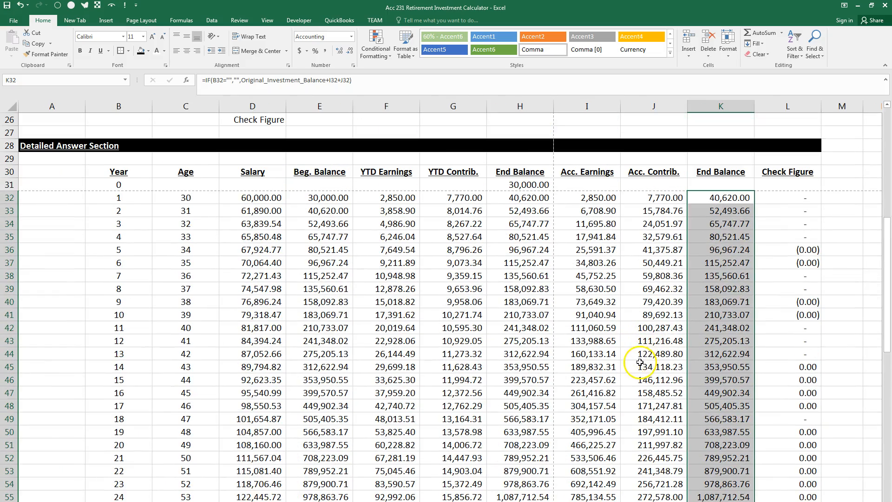
{"action": "scroll", "coordinate": [656, 293], "scroll_direction": "up", "scroll_amount": 1}
{"action": "left_click", "coordinate": [840, 237]}
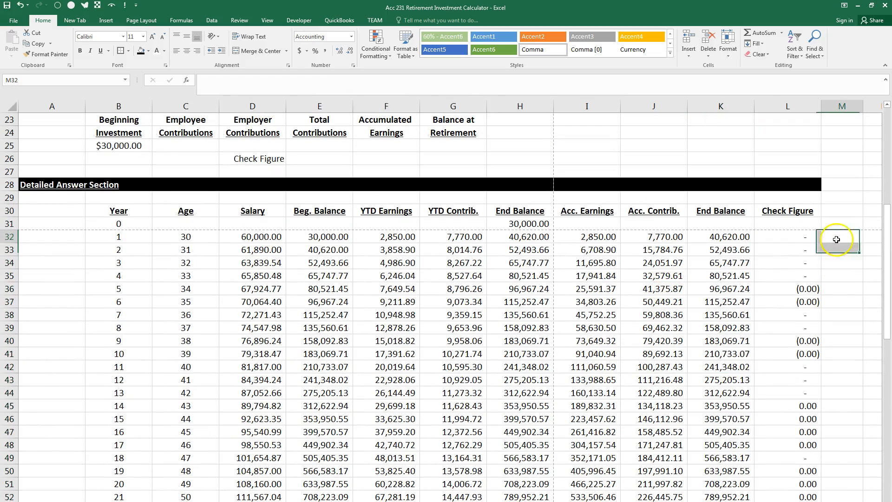
{"action": "scroll", "coordinate": [657, 267], "scroll_direction": "up", "scroll_amount": 4}
{"action": "scroll", "coordinate": [658, 267], "scroll_direction": "up", "scroll_amount": 3}
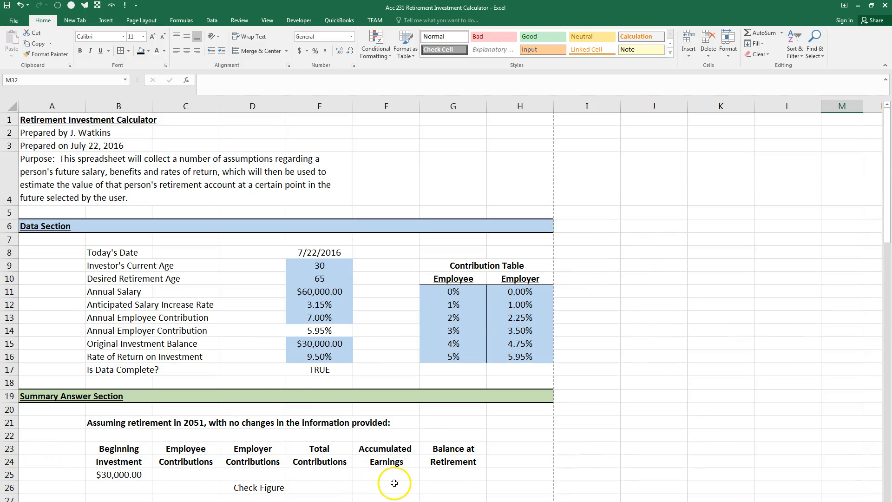
{"action": "left_click", "coordinate": [305, 279]}
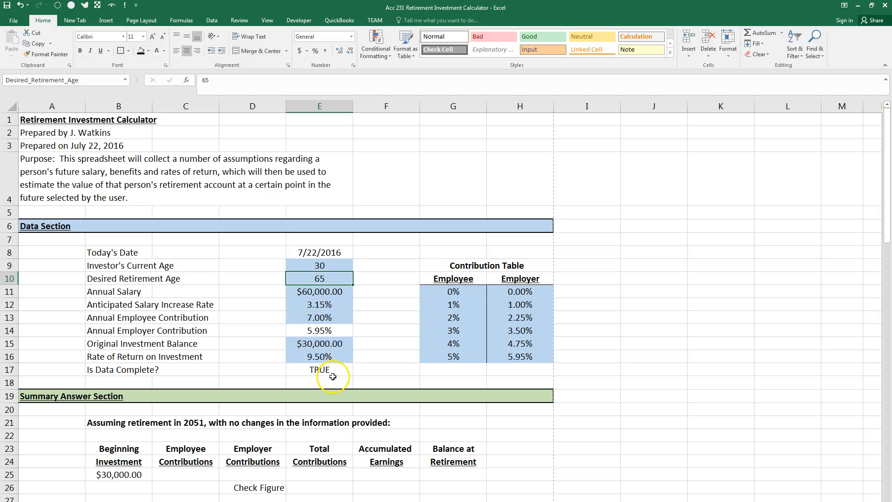
{"action": "scroll", "coordinate": [332, 378], "scroll_direction": "down", "scroll_amount": 7}
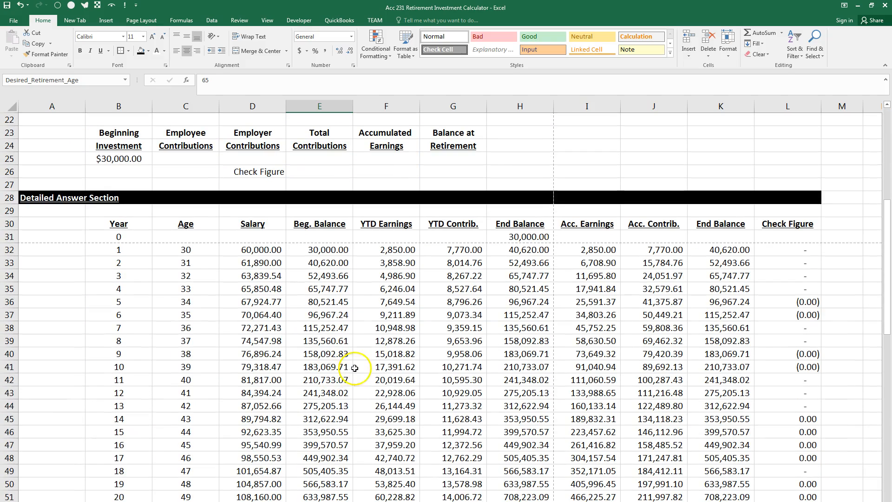
{"action": "scroll", "coordinate": [193, 366], "scroll_direction": "down", "scroll_amount": 5}
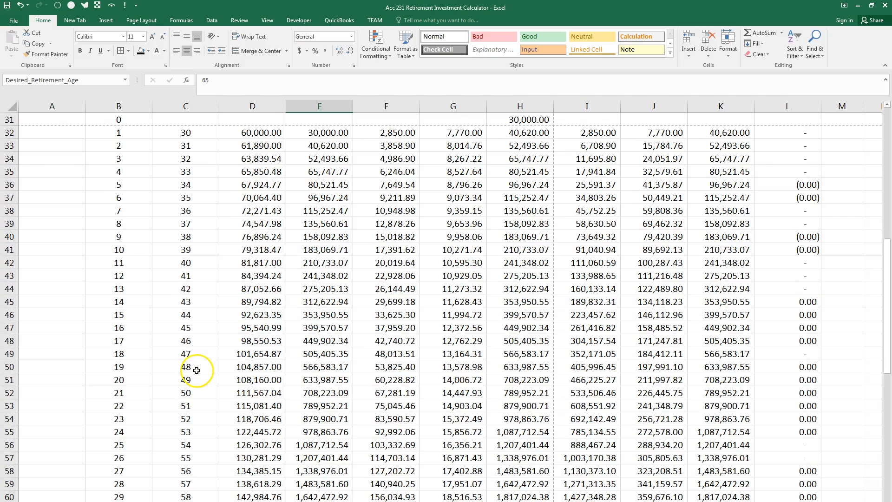
{"action": "scroll", "coordinate": [199, 423], "scroll_direction": "up", "scroll_amount": 7}
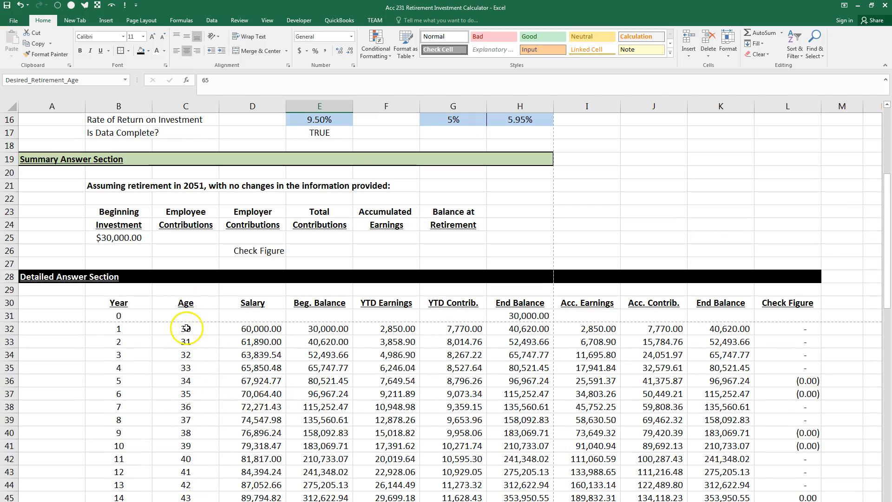
Define the workbook-scope name Retirement_Table for the range C32:K91, covering Age through the last End Balance column
{"action": "mouse_move", "coordinate": [183, 328]}
{"action": "left_mouse_down"}
{"action": "mouse_move", "coordinate": [188, 499]}
{"action": "mouse_move", "coordinate": [202, 492]}
{"action": "mouse_move", "coordinate": [785, 496]}
{"action": "mouse_move", "coordinate": [723, 496]}
{"action": "left_mouse_up"}
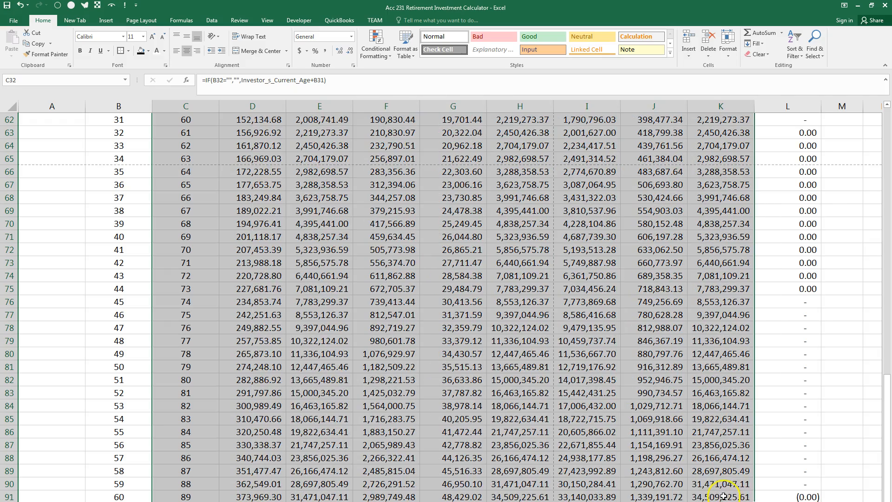
{"action": "scroll", "coordinate": [789, 367], "scroll_direction": "up", "scroll_amount": 13}
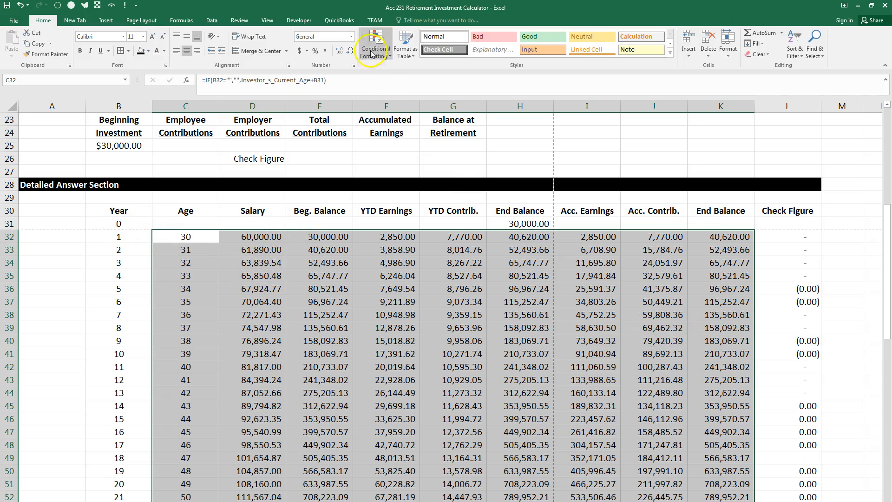
{"action": "left_click", "coordinate": [181, 20]}
{"action": "left_click", "coordinate": [296, 33]}
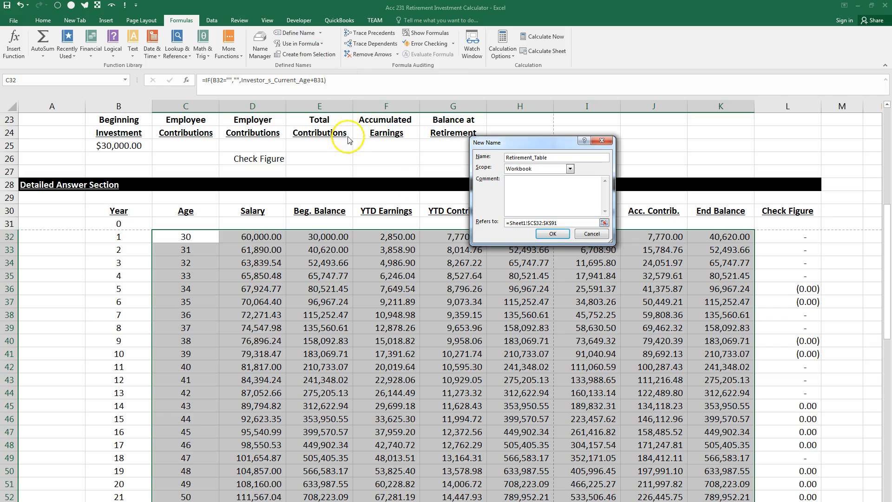
{"action": "left_click", "coordinate": [553, 235]}
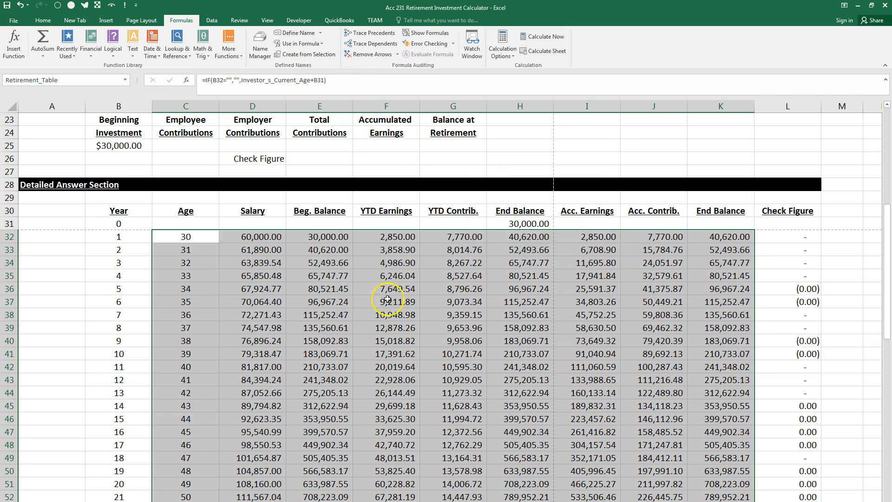
{"action": "left_click", "coordinate": [288, 328]}
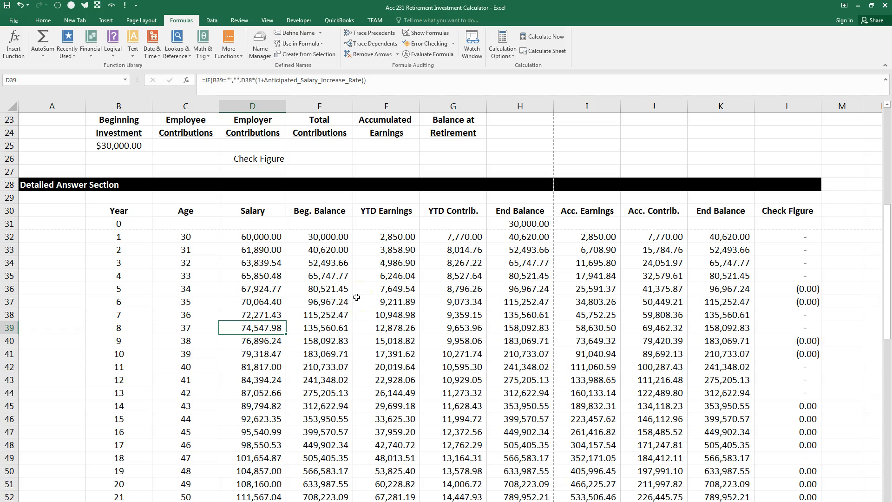
{"action": "scroll", "coordinate": [366, 293], "scroll_direction": "down", "scroll_amount": 6}
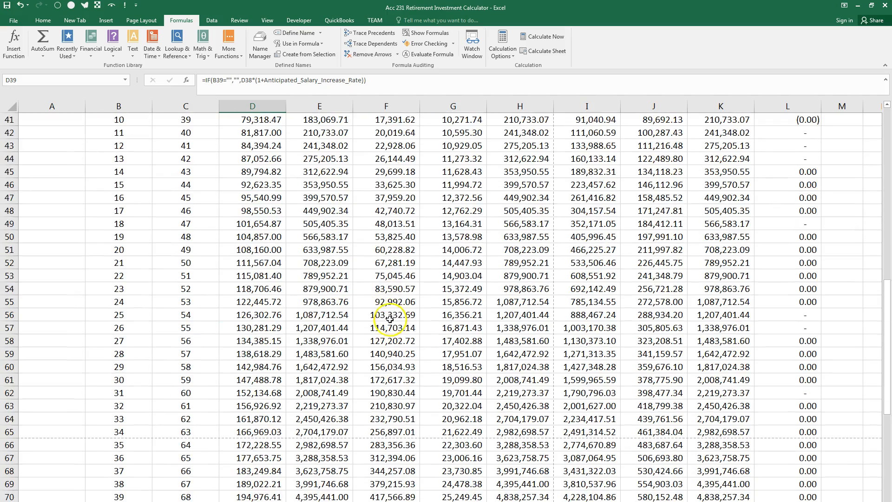
{"action": "scroll", "coordinate": [381, 320], "scroll_direction": "up", "scroll_amount": 6}
{"action": "left_click", "coordinate": [190, 254]}
{"action": "left_click", "coordinate": [184, 393]}
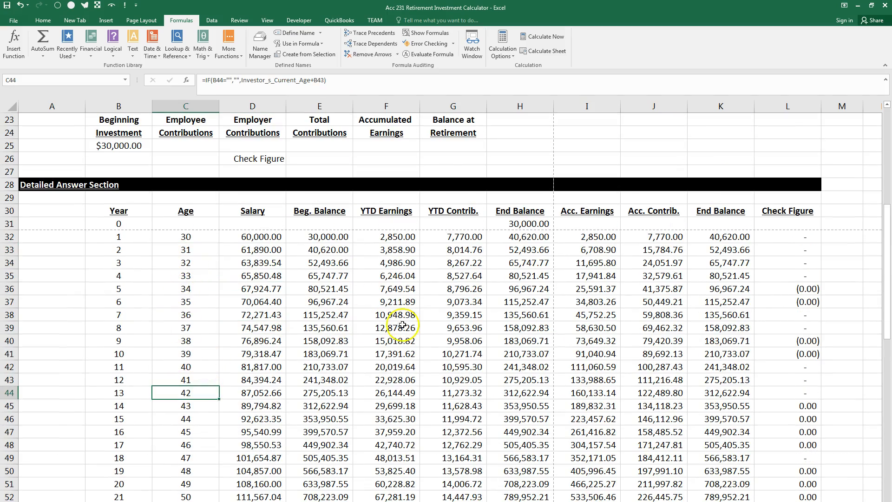
Start an IF formula in Total Contributions cell E25 with Is_Data_Complete? as its logical test
{"action": "scroll", "coordinate": [400, 326], "scroll_direction": "up", "scroll_amount": 2}
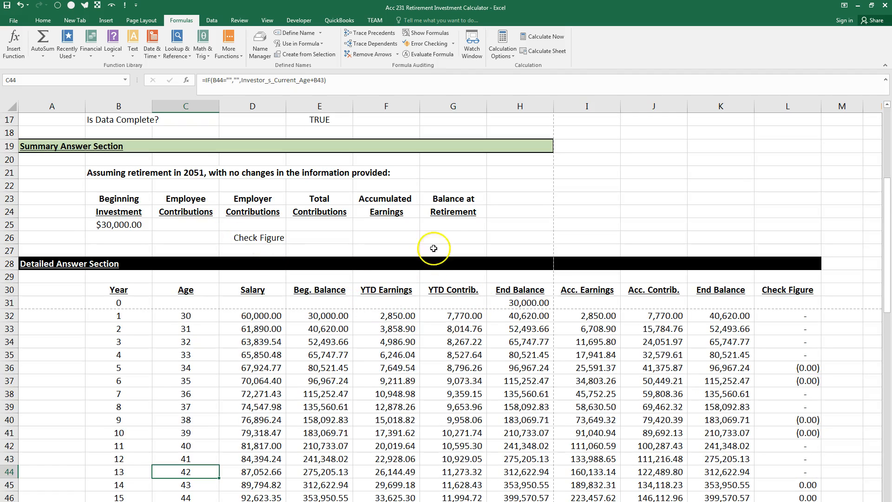
{"action": "left_click", "coordinate": [331, 226]}
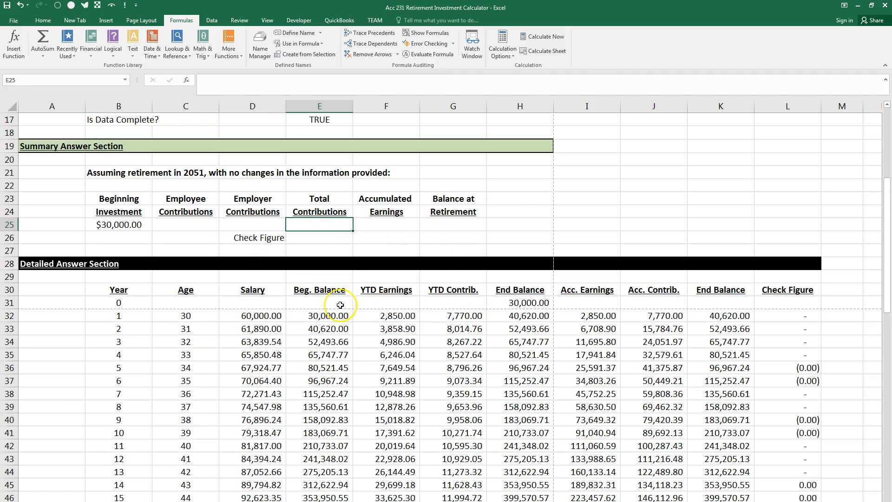
{"action": "type", "text": "=IF("}
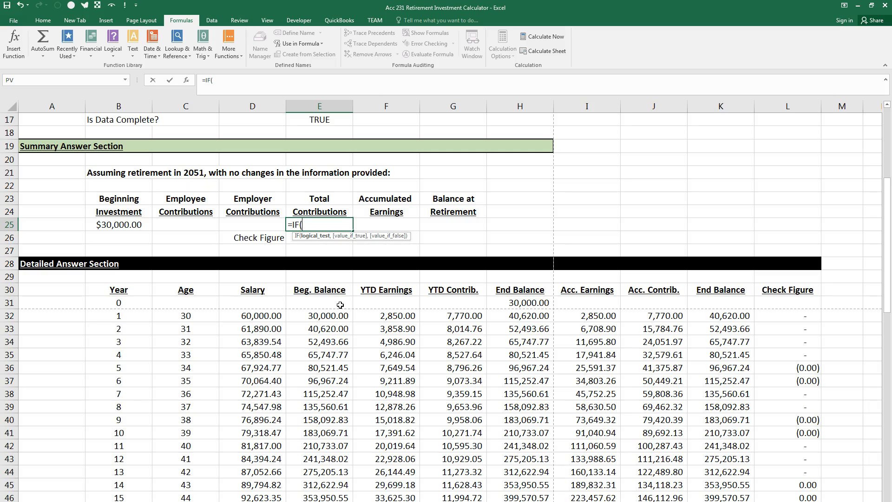
{"action": "left_click", "coordinate": [325, 120]}
{"action": "type", "text": ","}
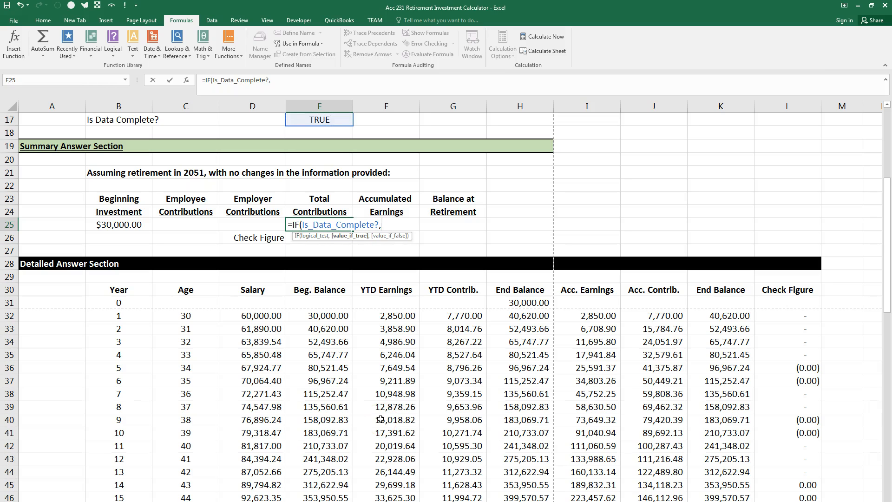
Complete the E25 formula with VLOOKUP(Desired_Retirement_Age,Retirement_Table,8,FALSE) as the true value and "" as the false value
{"action": "type", "text": "VL"}
{"action": "type", "text": "OOKUP("}
{"action": "scroll", "coordinate": [381, 419], "scroll_direction": "up", "scroll_amount": 3}
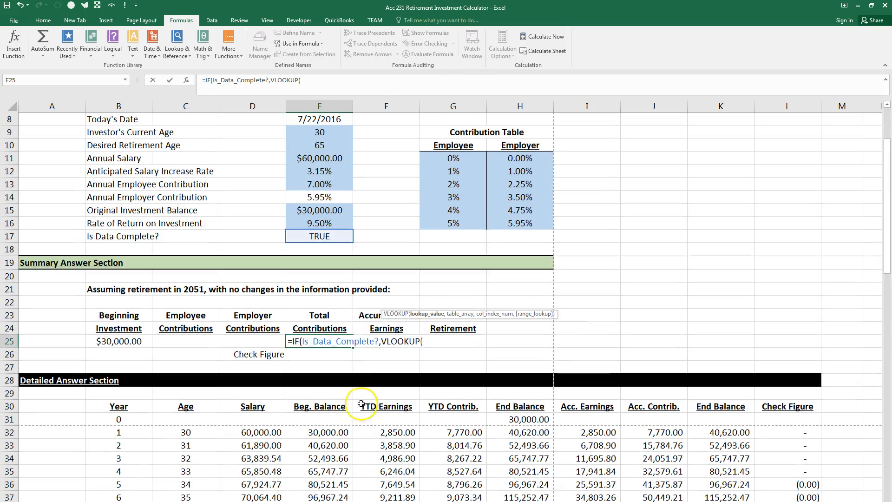
{"action": "left_click", "coordinate": [316, 147]}
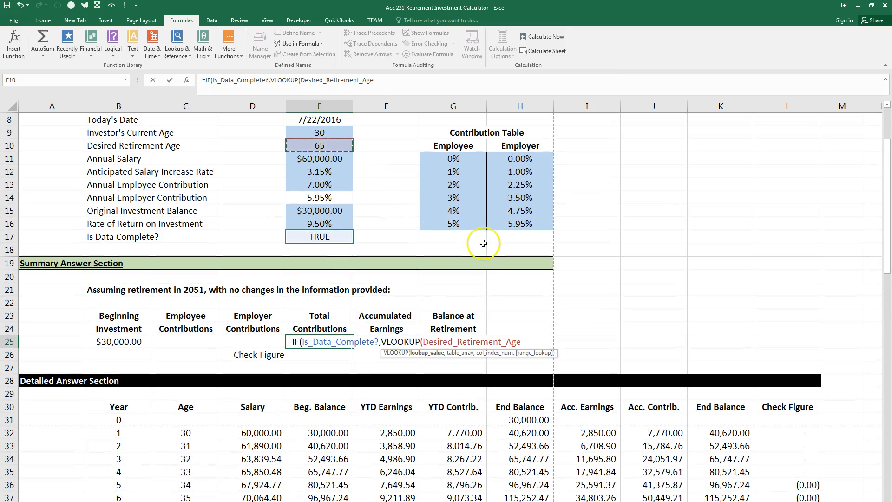
{"action": "type", "text": ",Retirement_Table"}
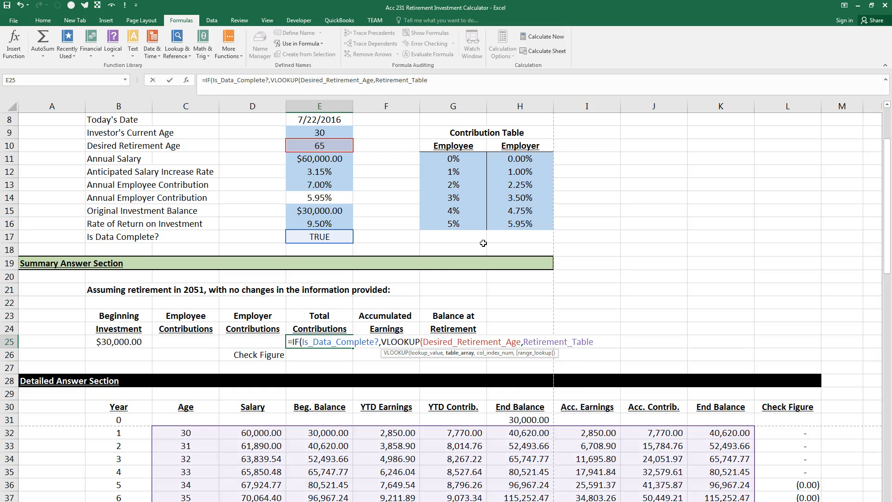
{"action": "scroll", "coordinate": [511, 237], "scroll_direction": "down", "scroll_amount": 2}
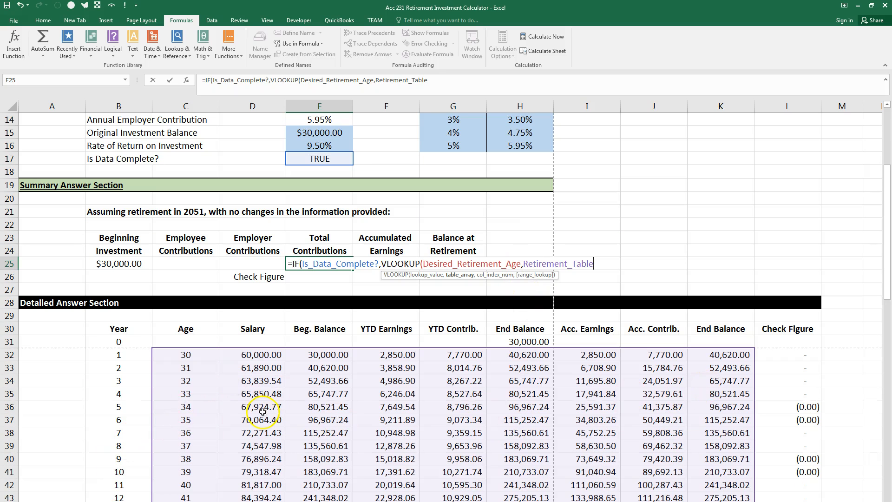
{"action": "type", "text": ",8"}
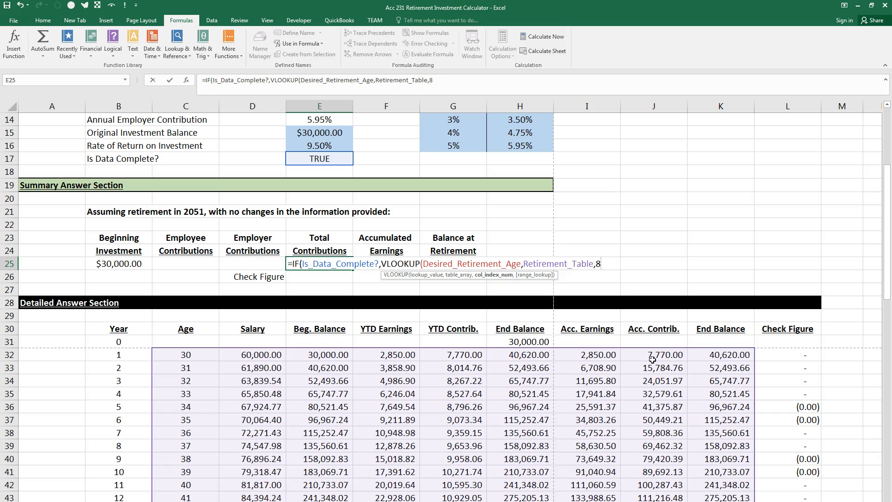
{"action": "type", "text": ","}
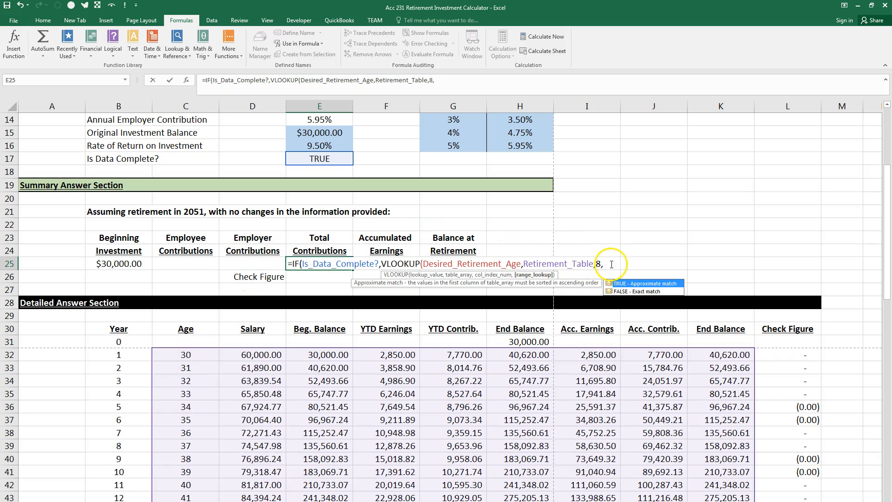
{"action": "left_click", "coordinate": [622, 291]}
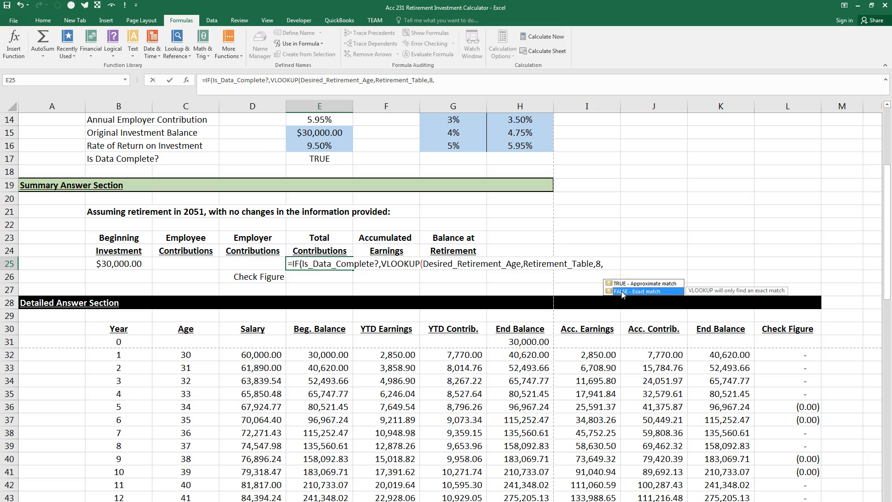
{"action": "double_click", "coordinate": [622, 292]}
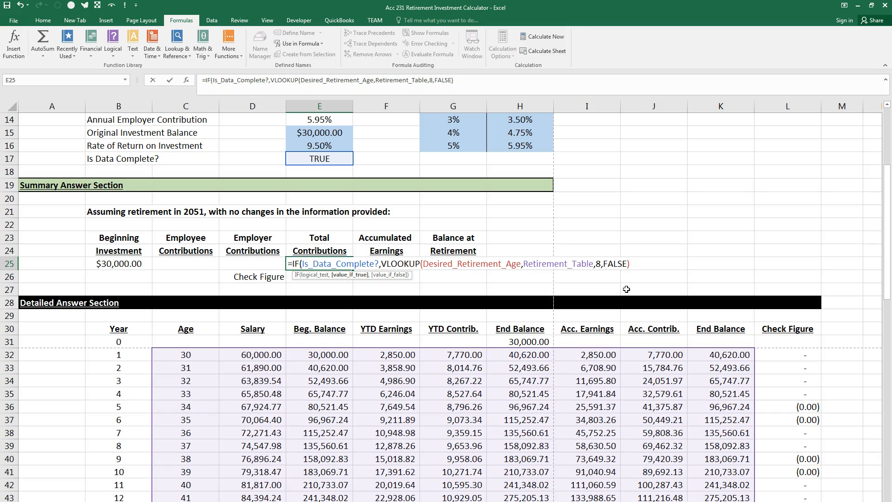
{"action": "type", "text": ","}
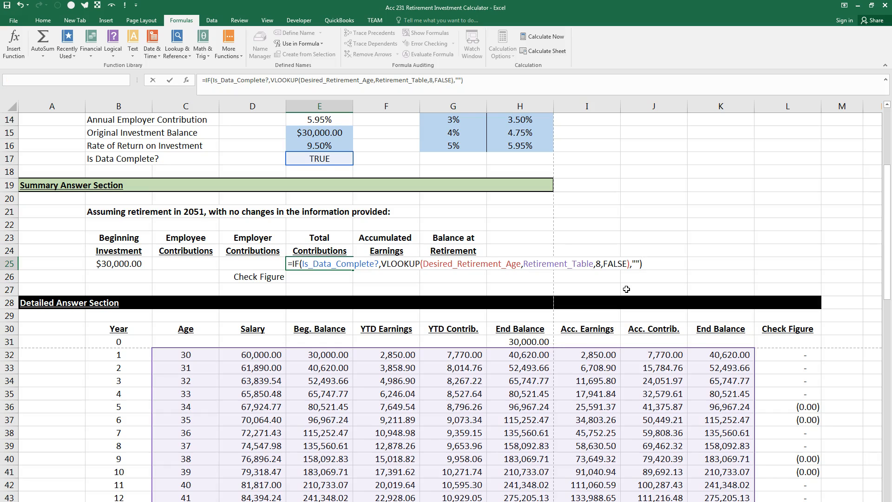
{"action": "key", "text": "Return"}
{"action": "key", "text": "Up"}
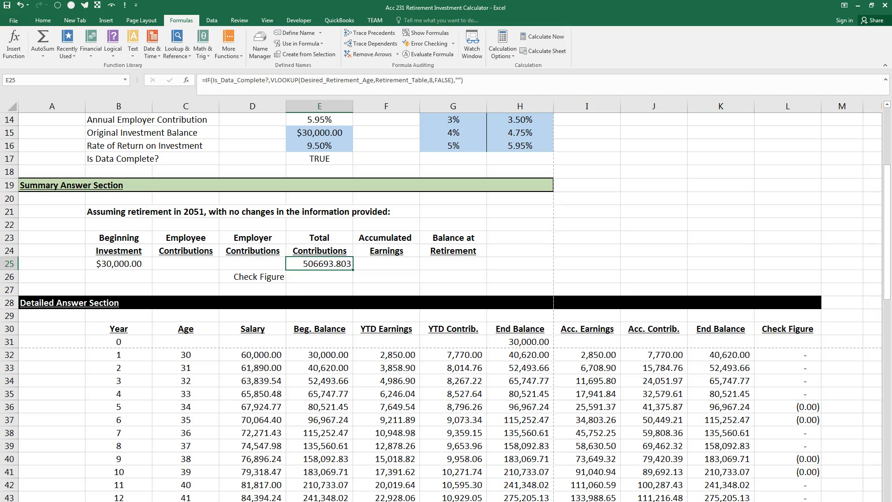
Format Total Contributions cell E25 as Currency and center it
{"action": "left_click", "coordinate": [42, 20]}
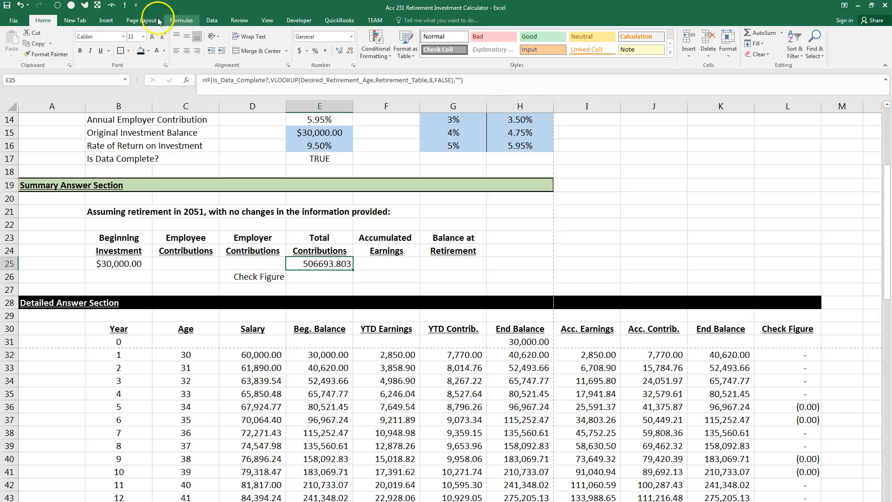
{"action": "left_click", "coordinate": [351, 37]}
{"action": "left_click", "coordinate": [333, 89]}
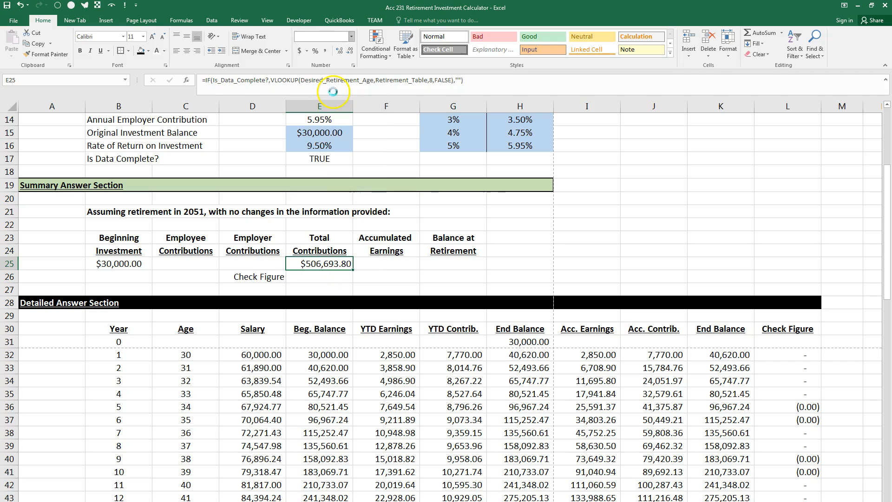
{"action": "left_click", "coordinate": [186, 50]}
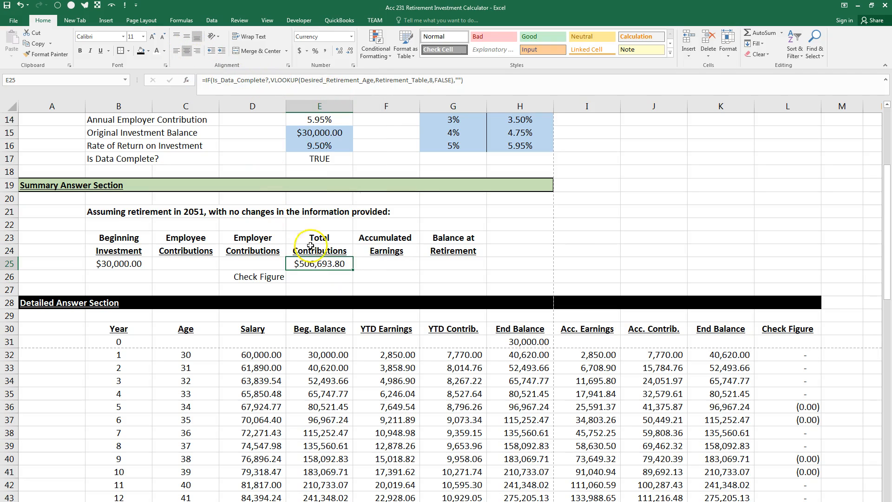
Start an IF formula in Accumulated Earnings cell F25 with Is_Data_Complete? as its logical test
{"action": "left_click", "coordinate": [385, 265]}
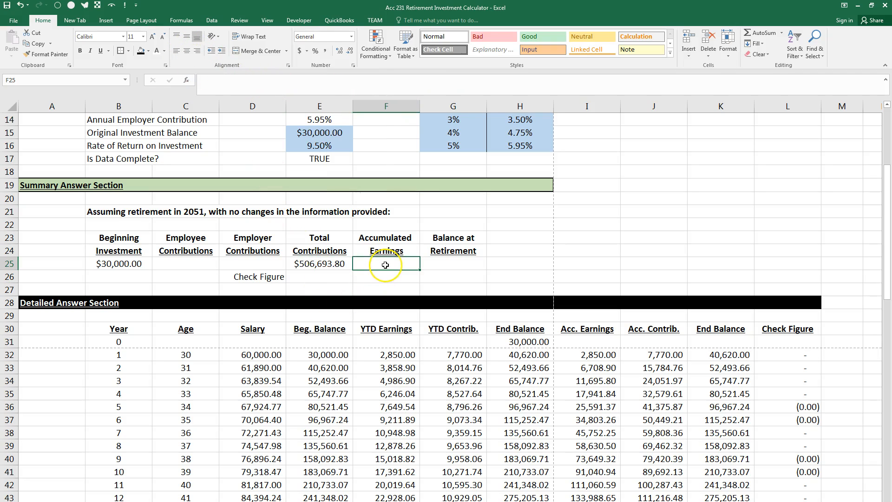
{"action": "type", "text": "="}
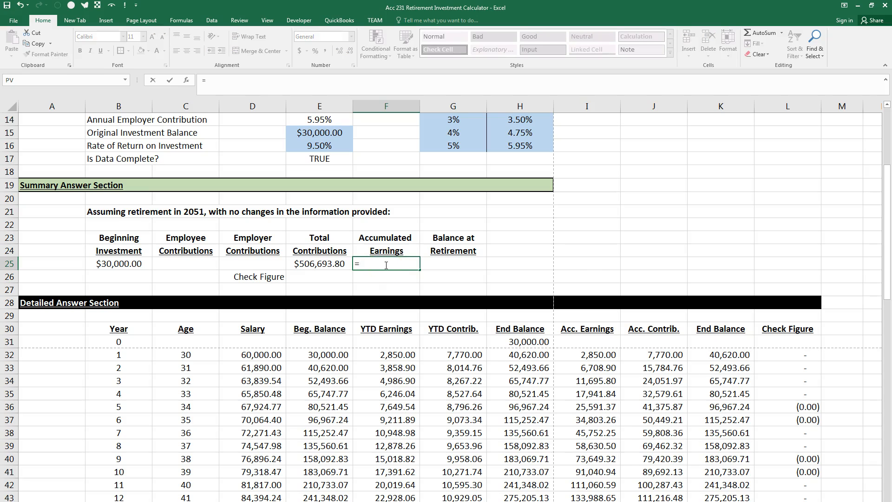
{"action": "type", "text": "if"}
{"action": "key", "text": "Tab"}
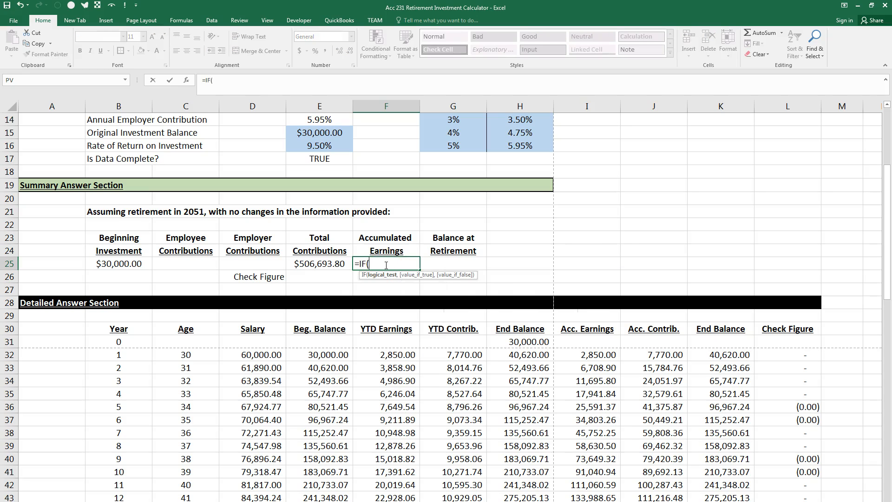
{"action": "type", "text": "is"}
{"action": "key", "text": "Tab"}
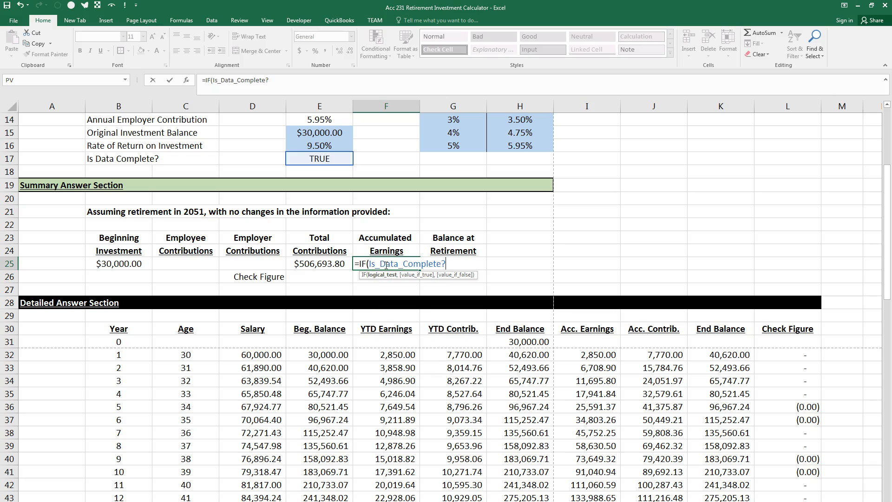
Add a VLOOKUP as the true value of the F25 formula, with Desired_Retirement_Age as its lookup value
{"action": "type", "text": ",VLOOKUP(RETIREME"}
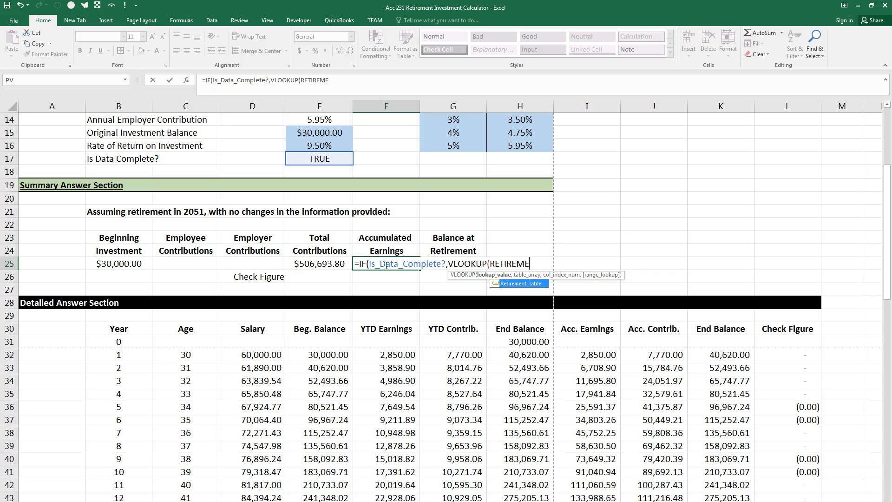
{"action": "type", "text": "N"}
{"action": "key", "text": "BackSpace"}
{"action": "key", "text": "BackSpace"}
{"action": "key", "text": "BackSpace"}
{"action": "key", "text": "BackSpace"}
{"action": "key", "text": "BackSpace"}
{"action": "key", "text": "BackSpace"}
{"action": "key", "text": "BackSpace"}
{"action": "key", "text": "BackSpace"}
{"action": "key", "text": "BackSpace"}
{"action": "type", "text": "DES"}
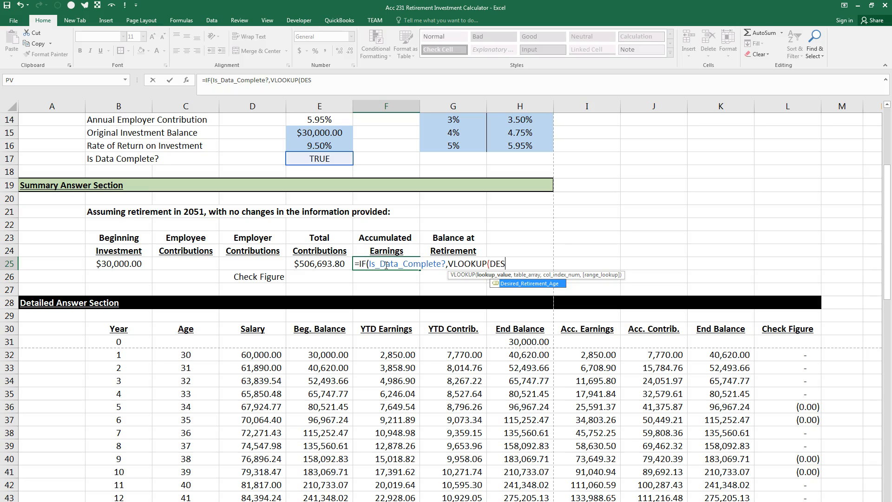
{"action": "key", "text": "Tab"}
Complete the F25 formula with Retirement_Table, column 7 and FALSE in the VLOOKUP, and "" as the IF's false value
{"action": "type", "text": ",RE"}
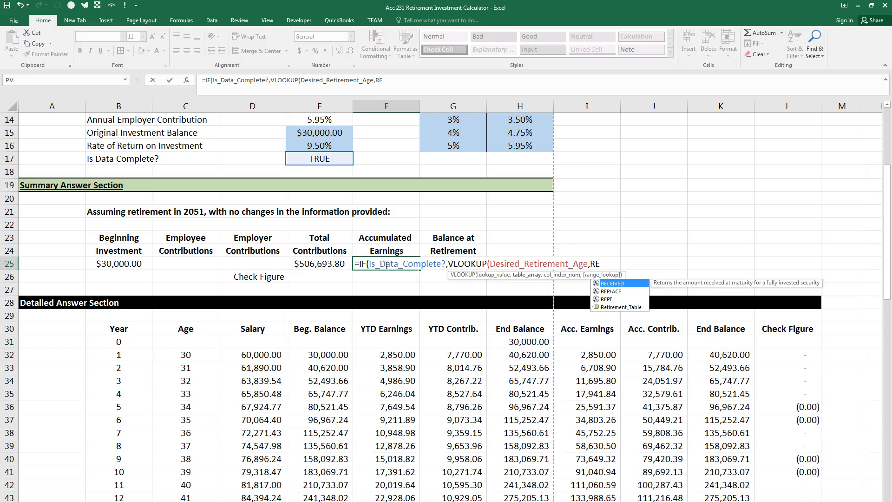
{"action": "key", "text": "Down"}
{"action": "key", "text": "Down"}
{"action": "key", "text": "Down"}
{"action": "key", "text": "Tab"}
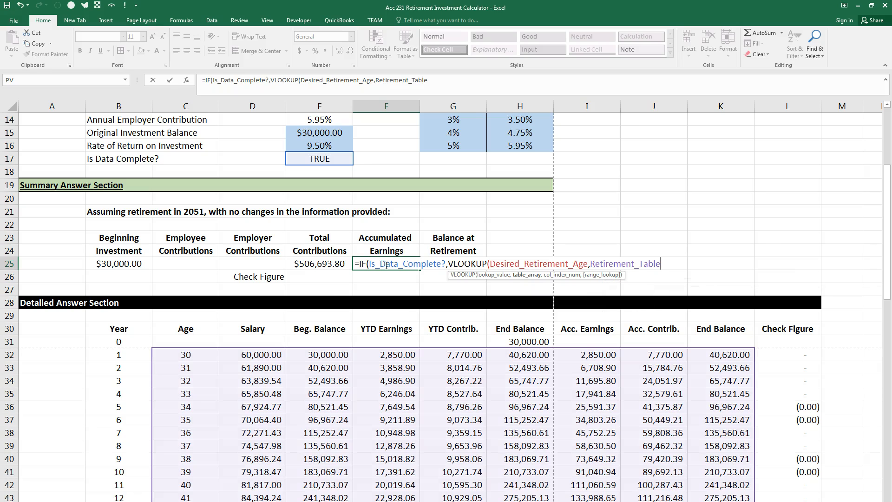
{"action": "type", "text": ","}
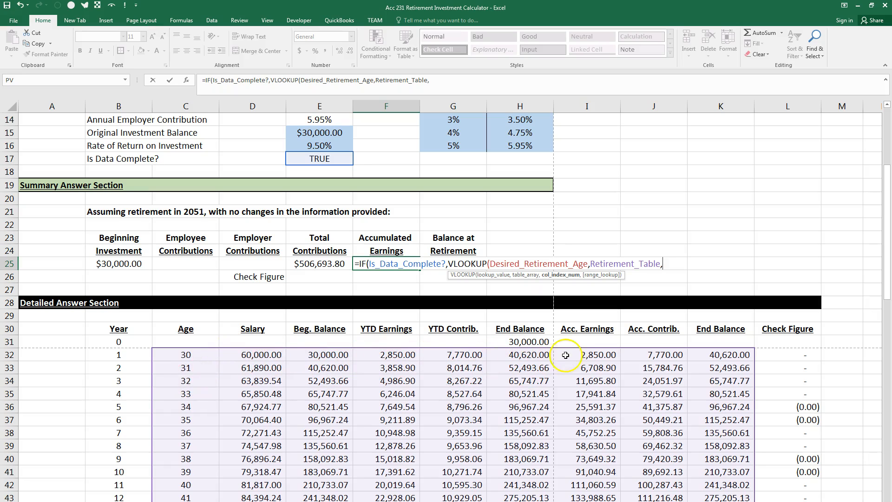
{"action": "type", "text": ","}
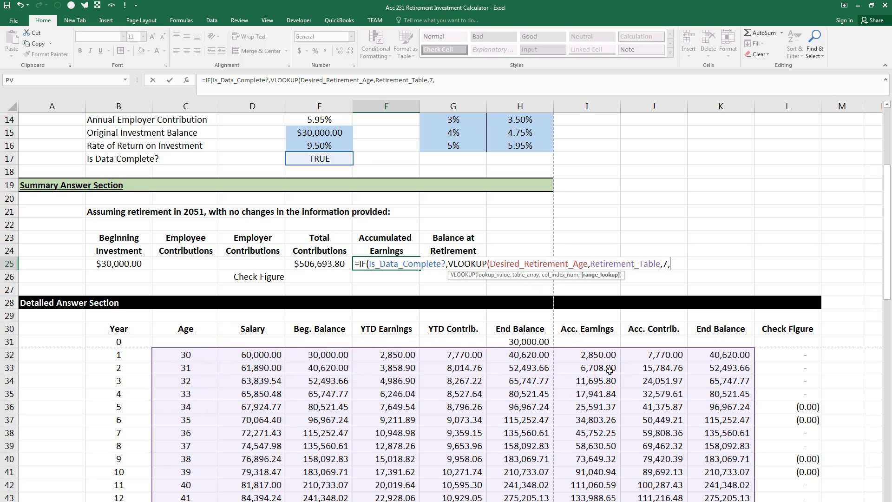
{"action": "key", "text": "Down"}
{"action": "key", "text": "Tab"}
{"action": "type", "text": "),"}
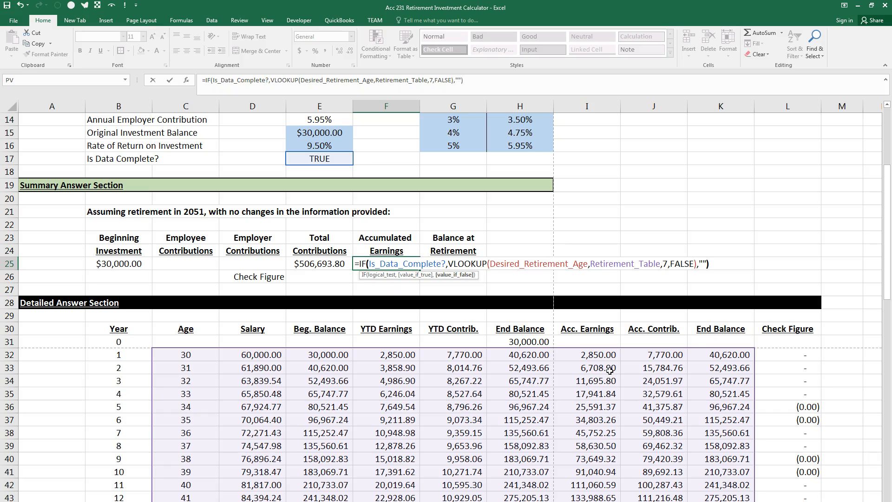
{"action": "key", "text": "ctrl+Return"}
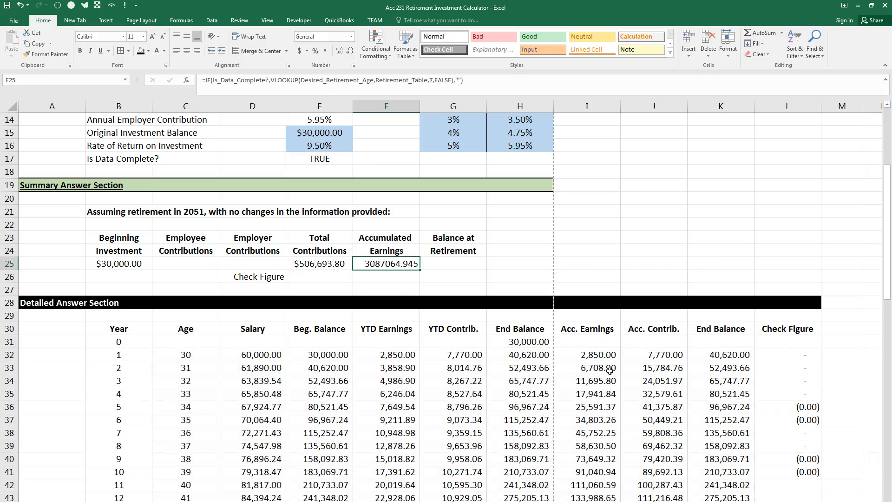
Format Accumulated Earnings cell F25 as Currency and center it
{"action": "left_click", "coordinate": [351, 37]}
{"action": "left_click", "coordinate": [332, 93]}
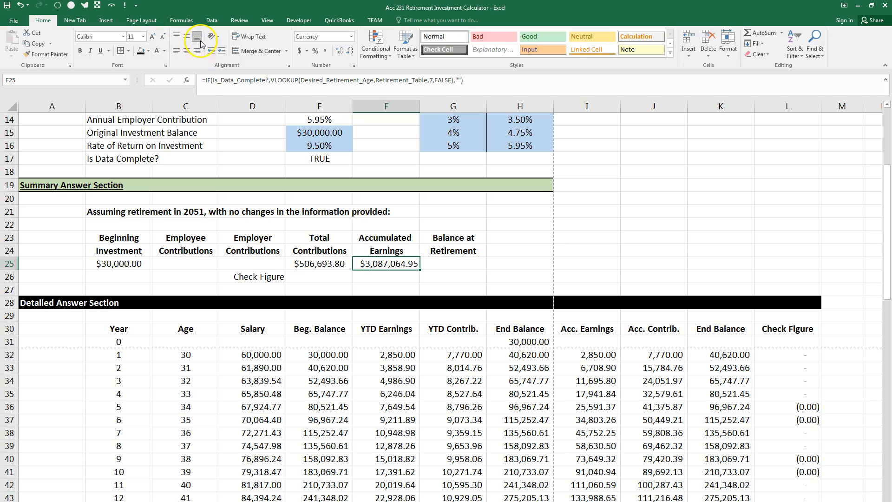
{"action": "left_click", "coordinate": [186, 51]}
Start an IF formula in Balance at Retirement cell G25 with Is_Data_Complete? as its logical test
{"action": "left_click", "coordinate": [459, 278]}
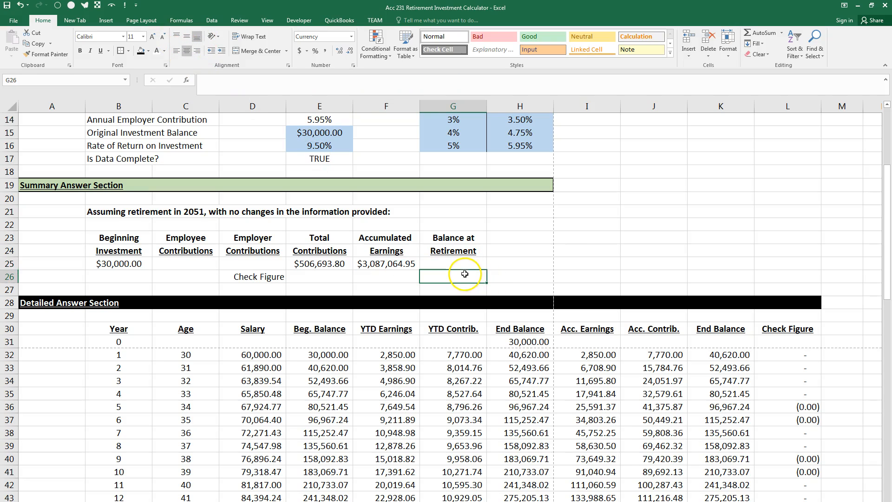
{"action": "left_click", "coordinate": [119, 263]}
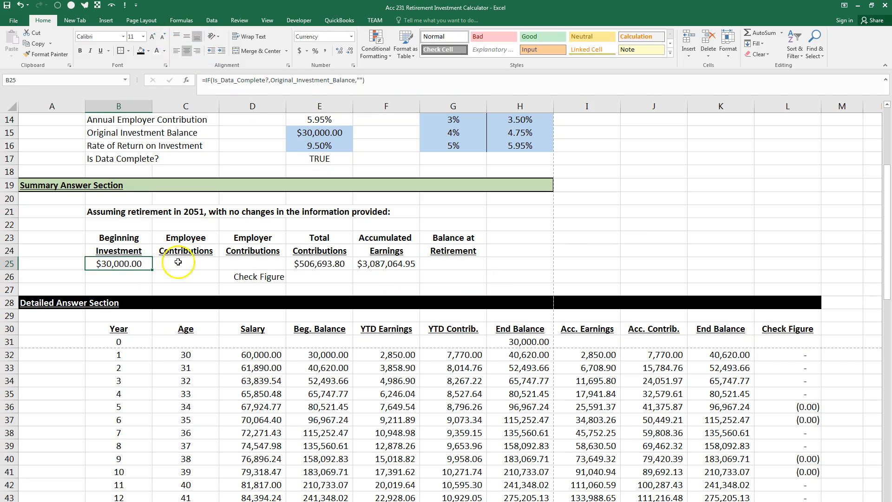
{"action": "left_click", "coordinate": [316, 263]}
{"action": "left_click", "coordinate": [378, 266]}
{"action": "left_click", "coordinate": [451, 264]}
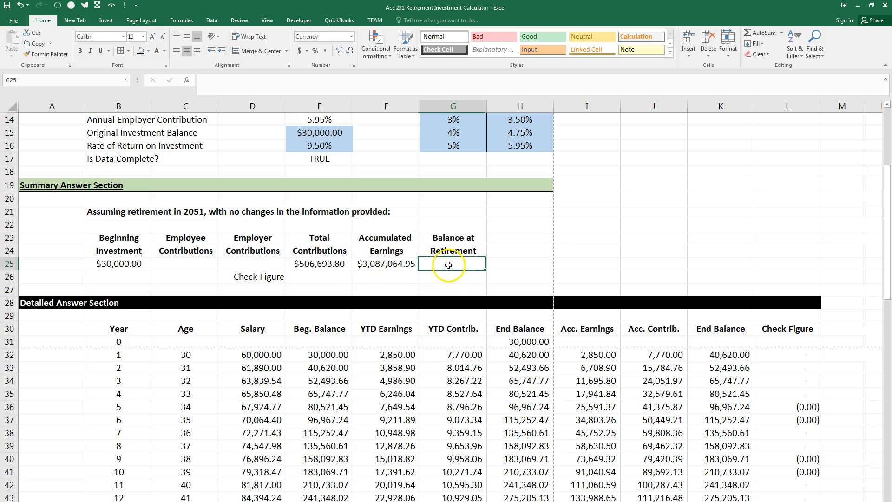
{"action": "type", "text": "=if"}
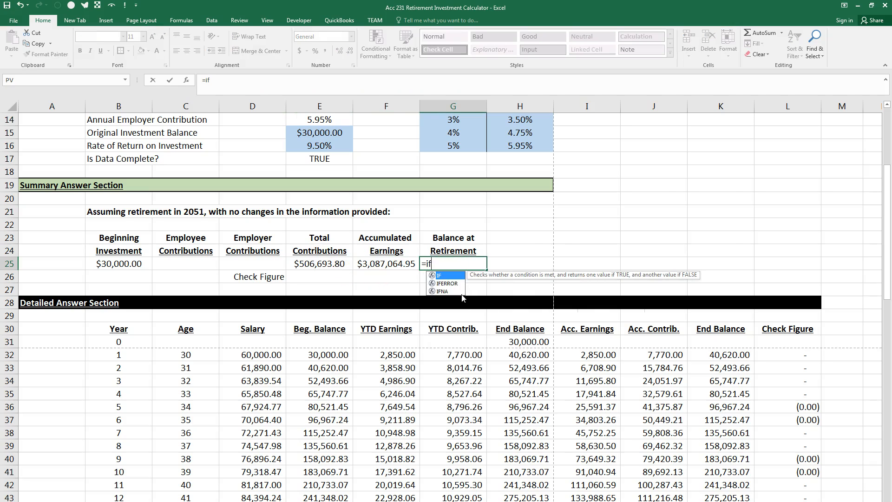
{"action": "type", "text": "(Is_"}
{"action": "key", "text": "Tab"}
{"action": "type", "text": ","}
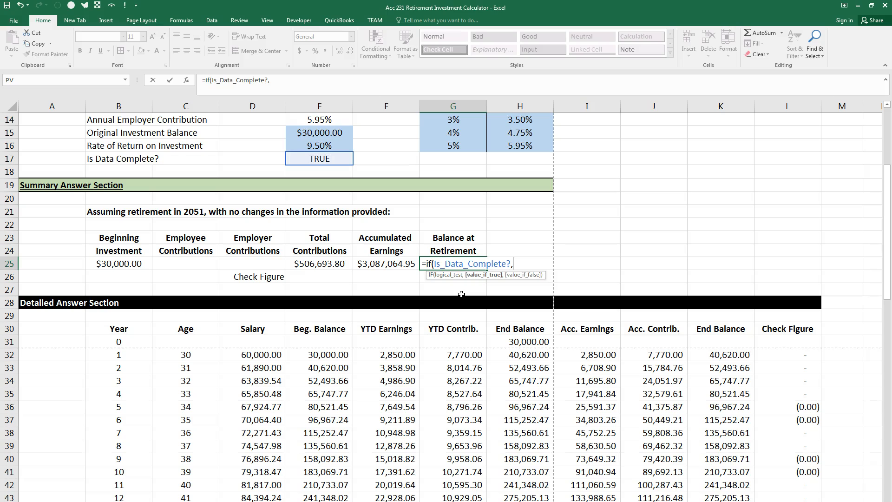
Complete the G25 formula with B25+E25+F25 as the true value and "" as the false value
{"action": "left_click", "coordinate": [112, 263]}
{"action": "type", "text": "+"}
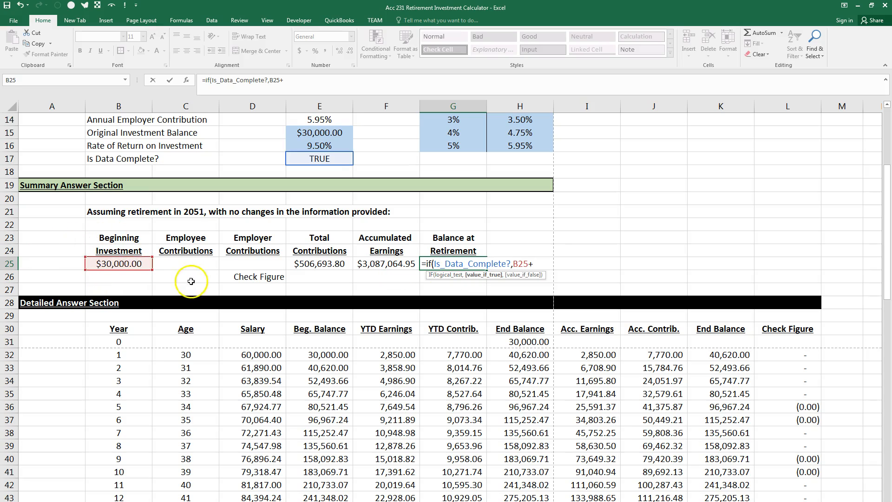
{"action": "left_click", "coordinate": [304, 263]}
{"action": "type", "text": "+"}
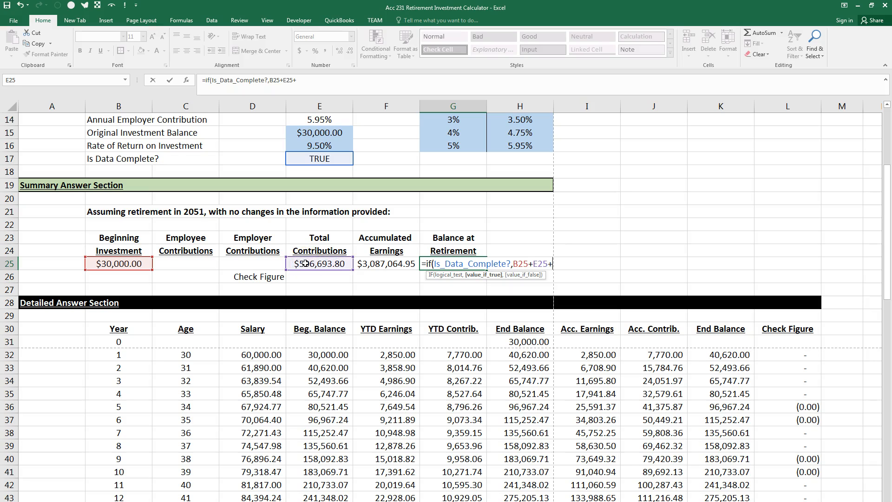
{"action": "left_click", "coordinate": [384, 265]}
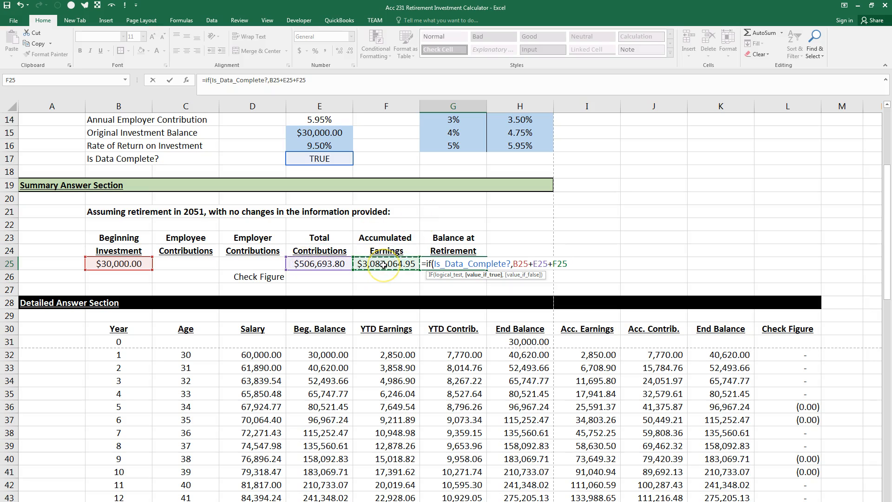
{"action": "type", "text": ","}
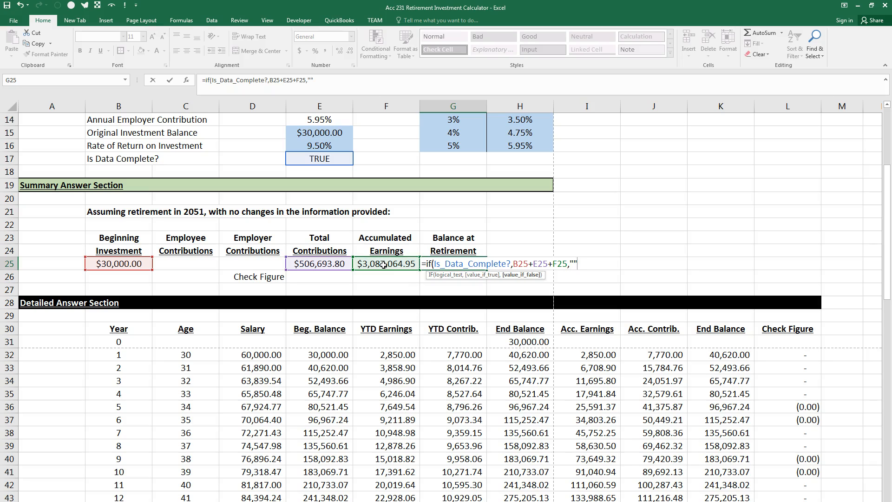
{"action": "key", "text": "Return"}
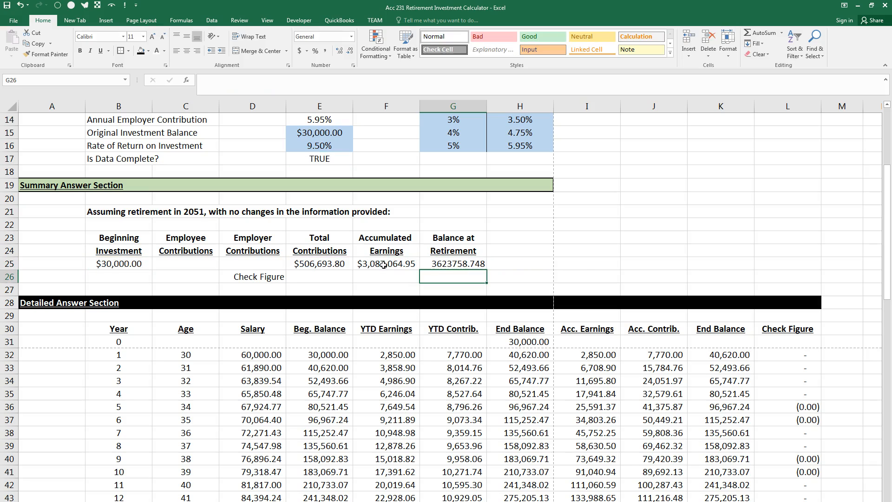
Format Balance at Retirement cell G25 as Currency and center it
{"action": "left_click", "coordinate": [440, 261]}
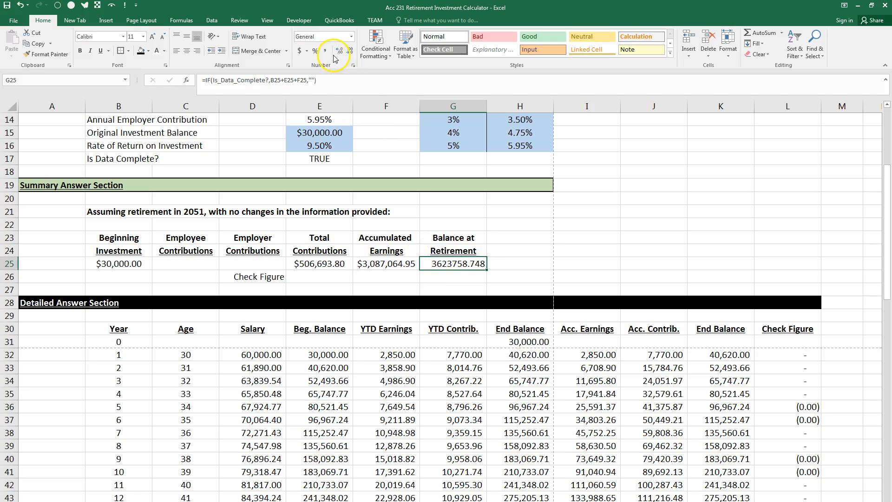
{"action": "left_click", "coordinate": [350, 38]}
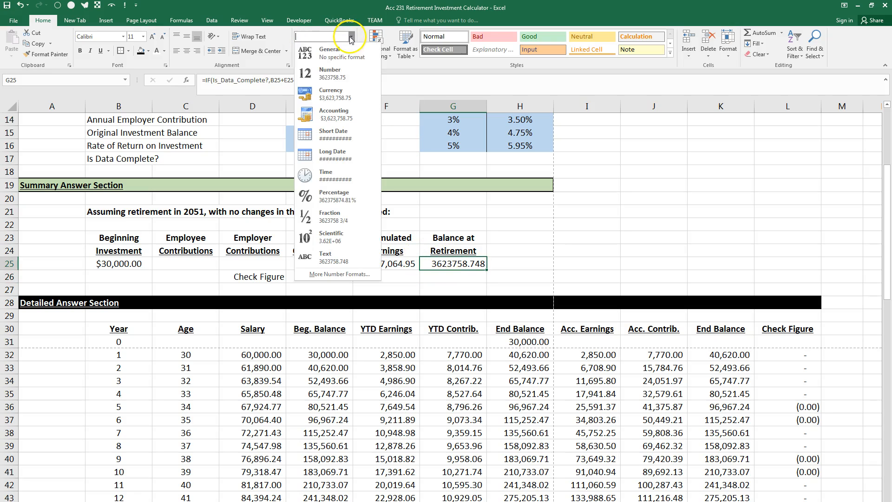
{"action": "left_click", "coordinate": [330, 95]}
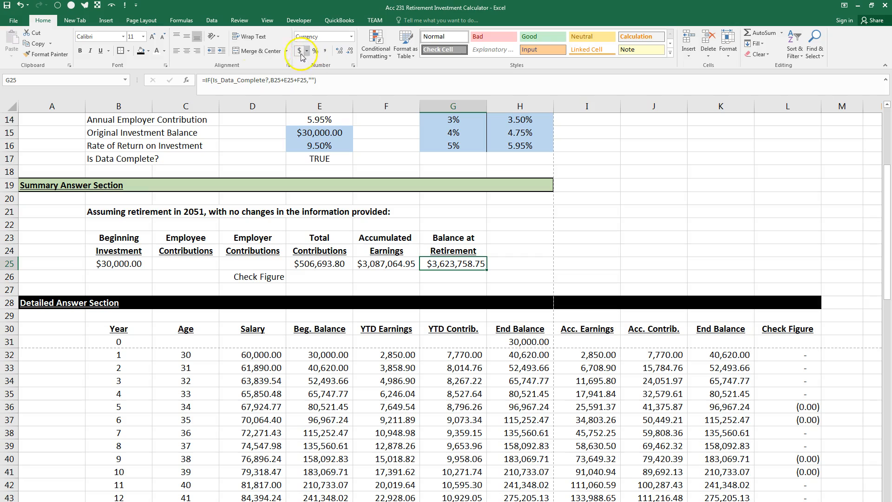
{"action": "left_click", "coordinate": [188, 51]}
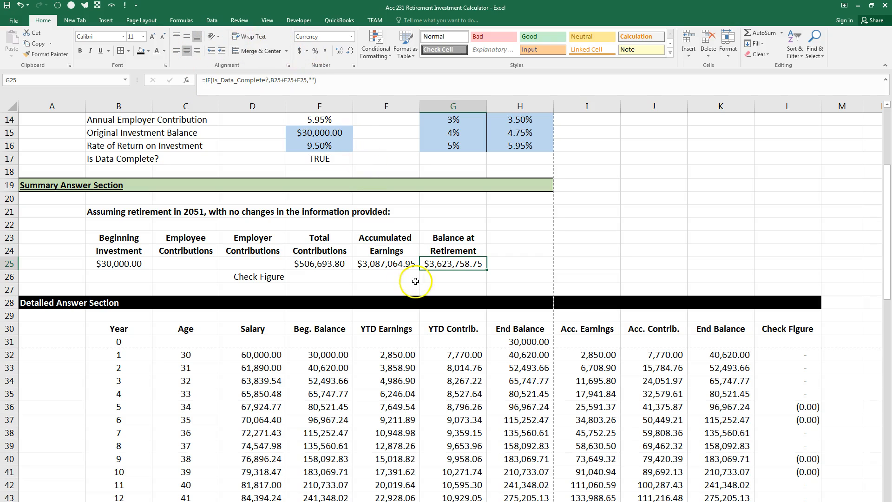
Start a Check Figure formula in G26 as IF(Is_Data_Complete?,VLOOKUP( with Desired_Retirement_Age as the lookup value
{"action": "left_click", "coordinate": [444, 276]}
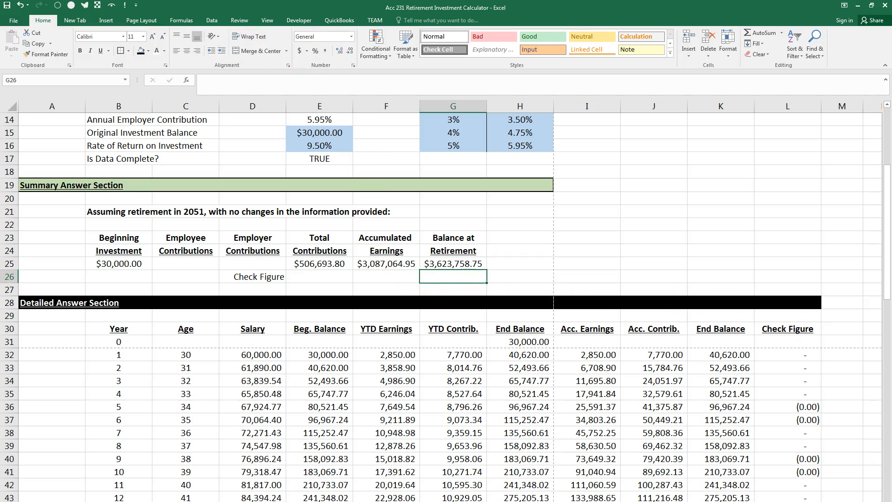
{"action": "type", "text": "=if"}
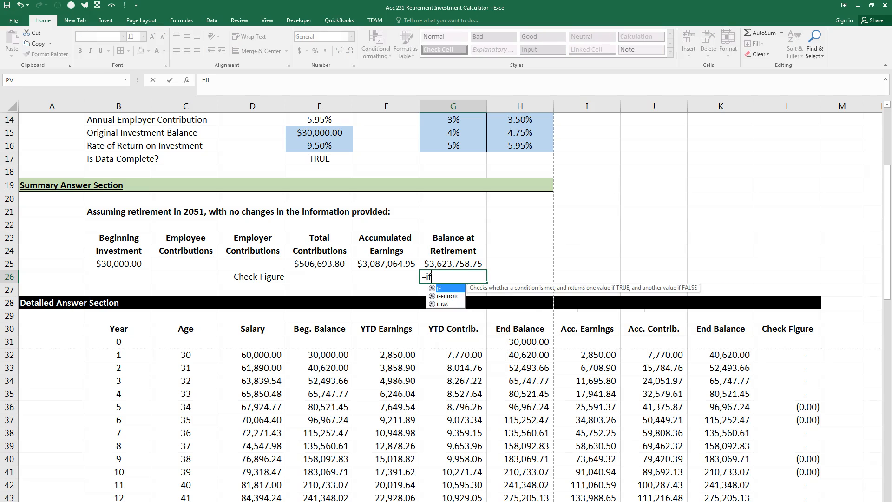
{"action": "type", "text": "(Is_Data_Complete?,"}
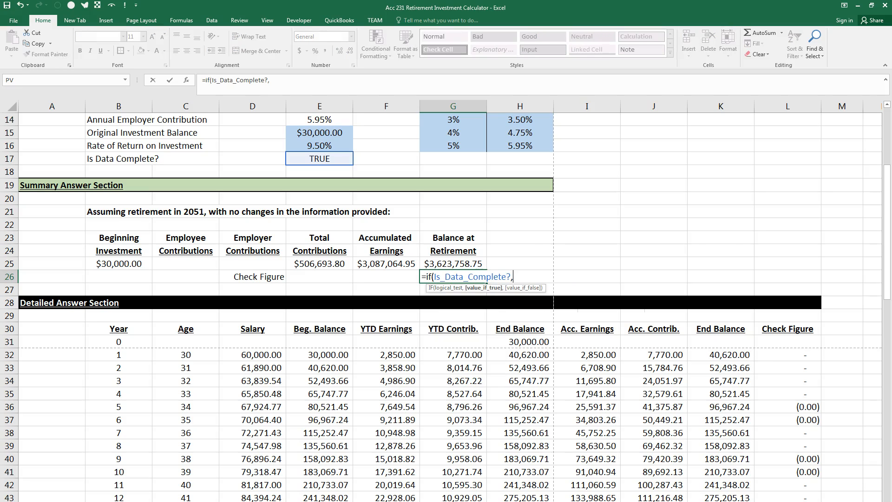
{"action": "type", "text": "VLOOKUP"}
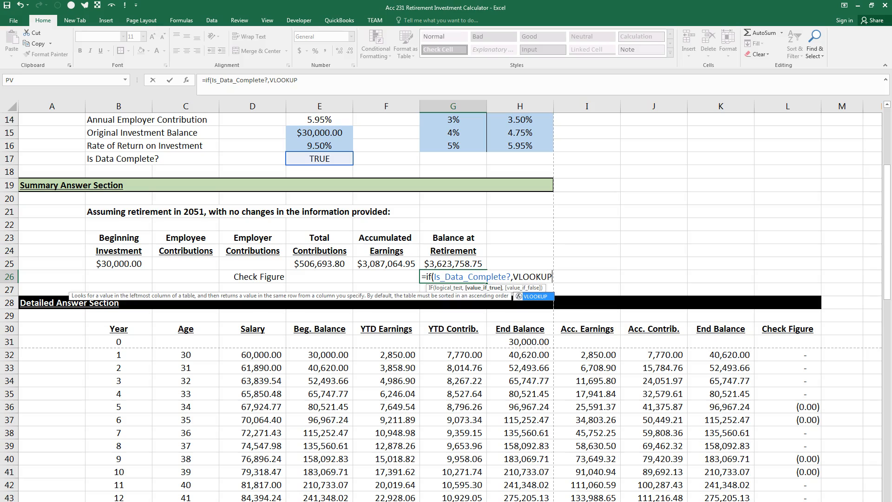
{"action": "type", "text": "(des"}
{"action": "key", "text": "Tab"}
{"action": "type", "text": ","}
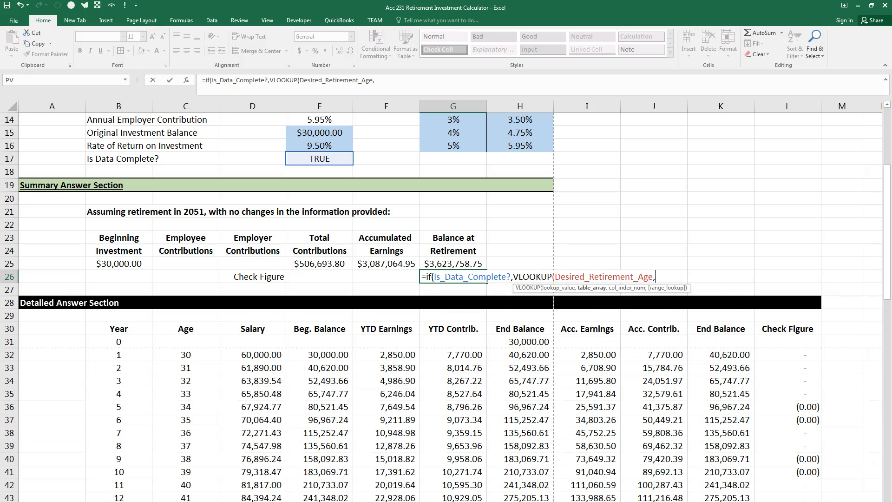
Complete the VLOOKUP in G26 with Retirement_Table as the table array, column index 6 and FALSE for an exact match
{"action": "type", "text": "RE"}
{"action": "key", "text": "Down"}
{"action": "key", "text": "Down"}
{"action": "key", "text": "Down"}
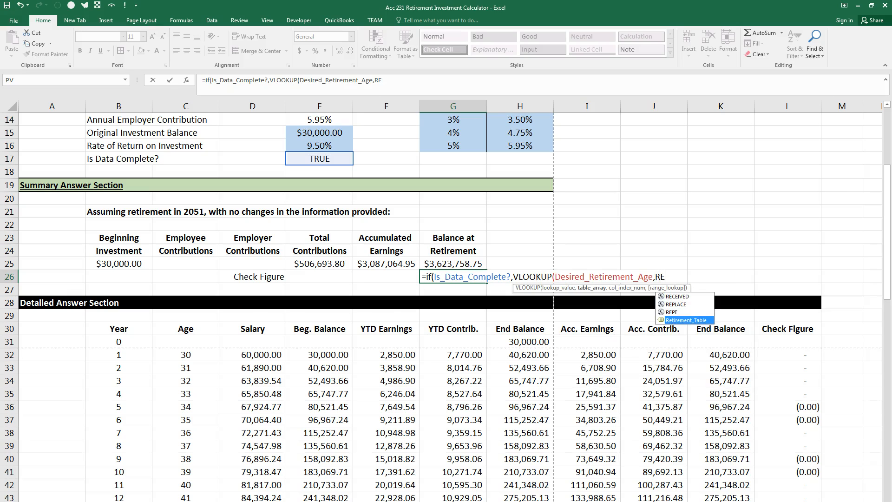
{"action": "key", "text": "Tab"}
{"action": "type", "text": ","}
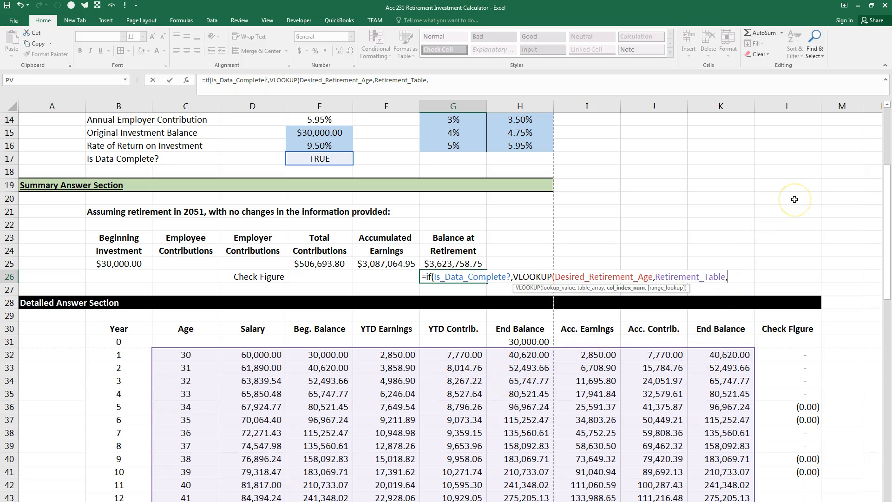
{"action": "type", "text": "6,"}
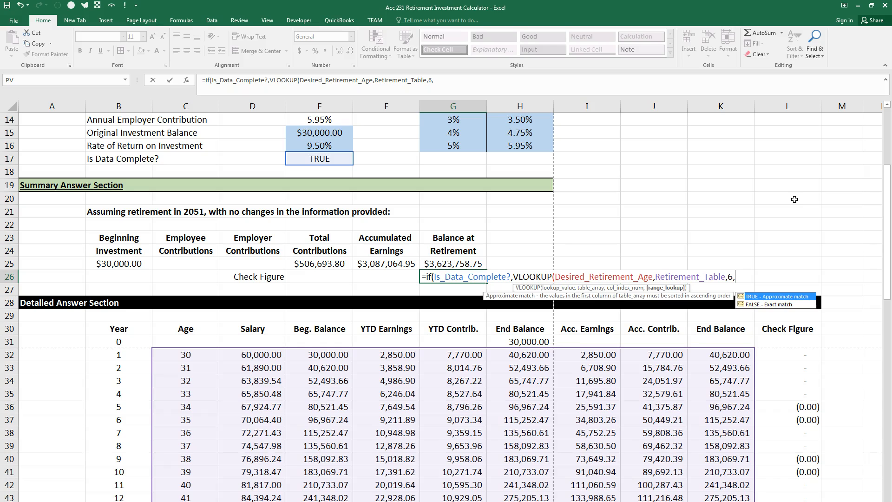
{"action": "type", "text": "FALSE)"}
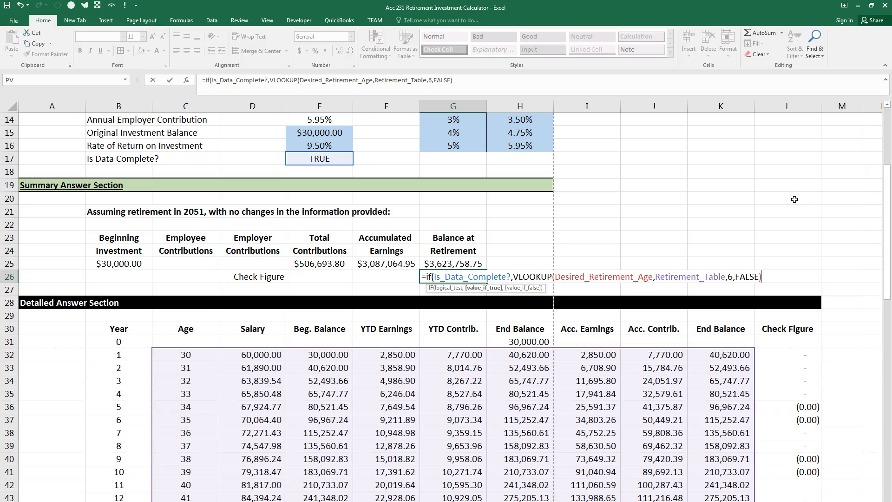
Subtract G25 from the VLOOKUP in G26, use "" as the false value, and apply the comma number style
{"action": "type", "text": "-"}
{"action": "left_click", "coordinate": [444, 269]}
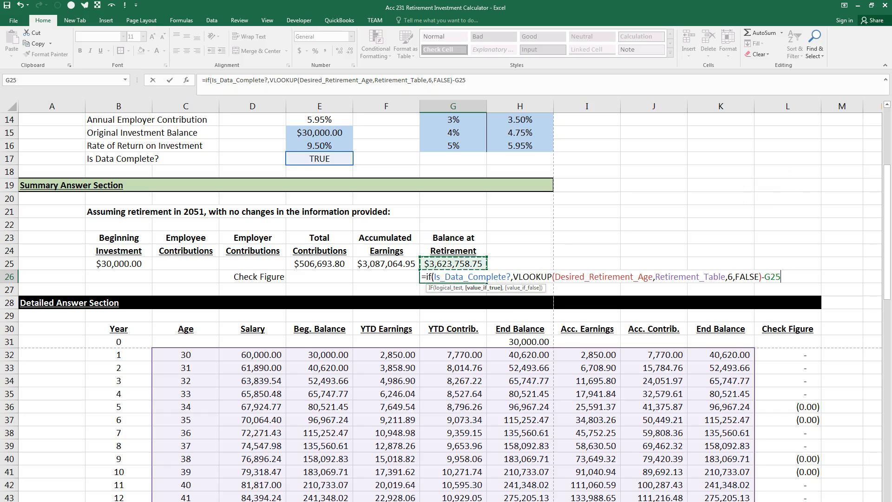
{"action": "type", "text": ","}
{"action": "key", "text": "ctrl+Return"}
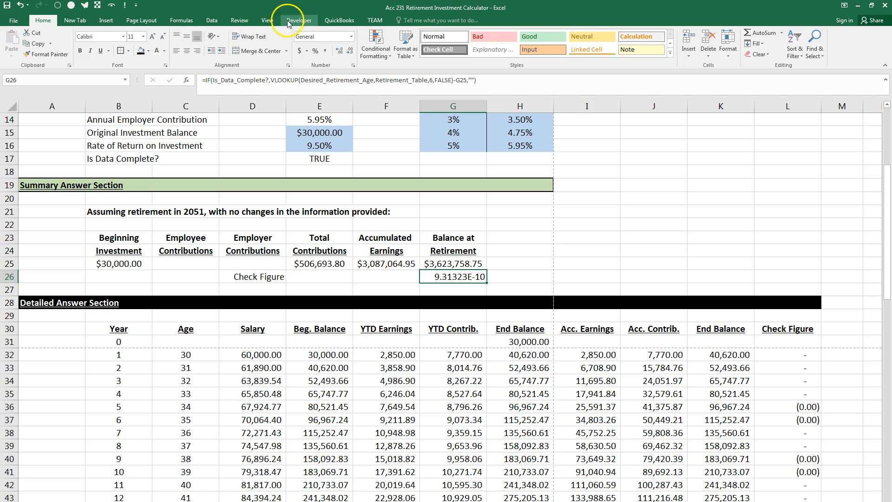
{"action": "left_click", "coordinate": [326, 51]}
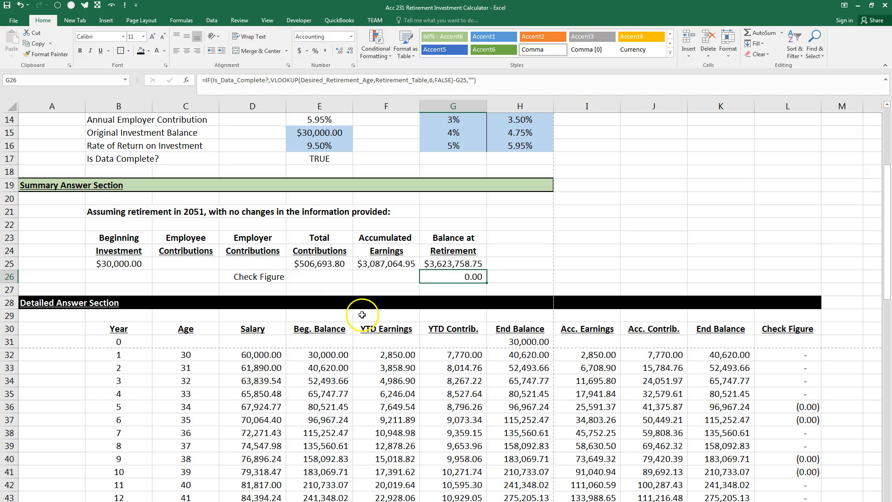
Name the Total Contributions cell E25 Total_contributions
{"action": "left_click", "coordinate": [316, 264]}
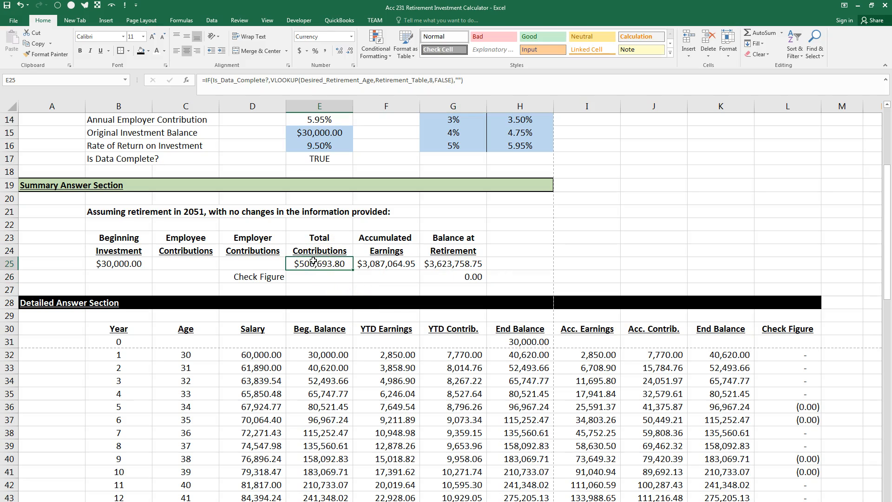
{"action": "scroll", "coordinate": [313, 261], "scroll_direction": "up", "scroll_amount": 1}
{"action": "left_click", "coordinate": [310, 146]}
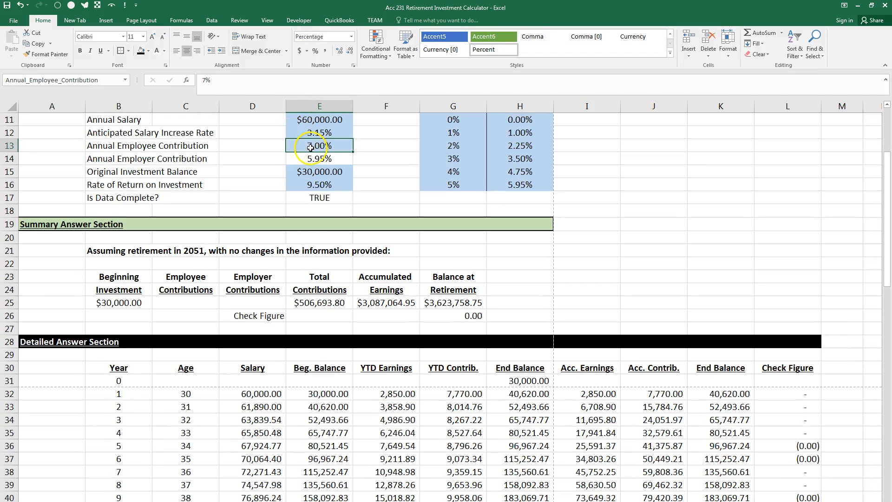
{"action": "left_click", "coordinate": [313, 159]}
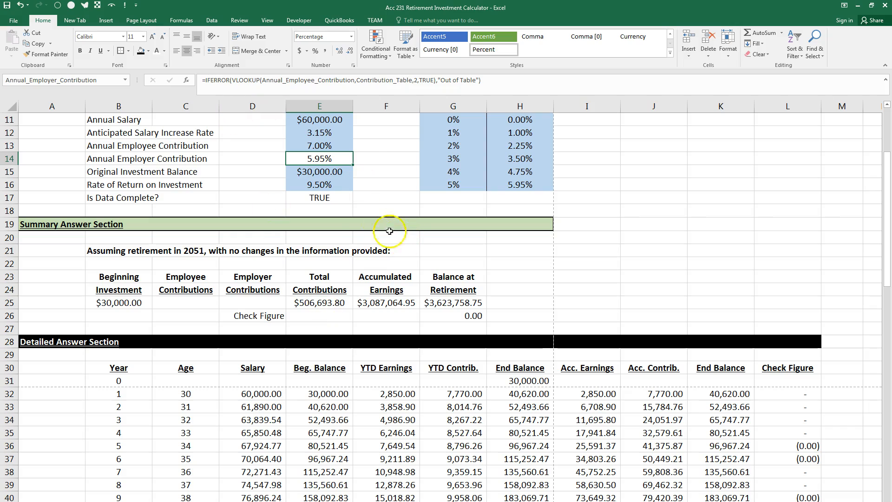
{"action": "left_click", "coordinate": [319, 301]}
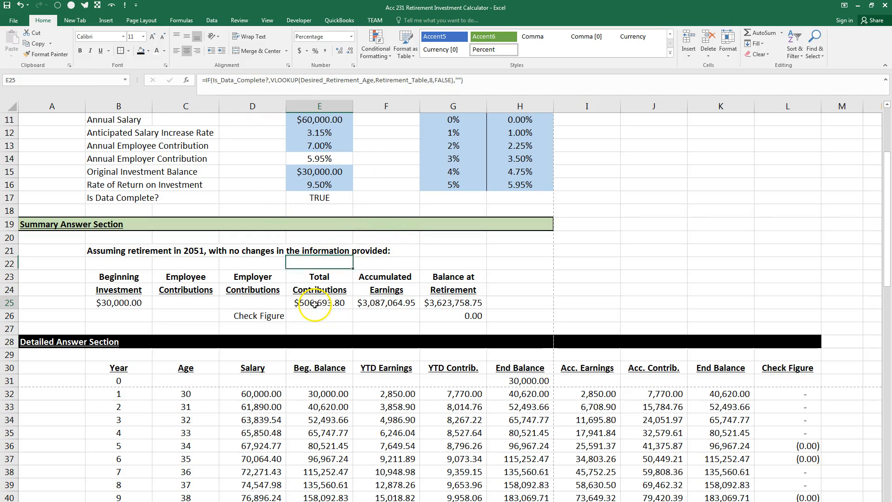
{"action": "left_click", "coordinate": [72, 79]}
{"action": "type", "text": "tot"}
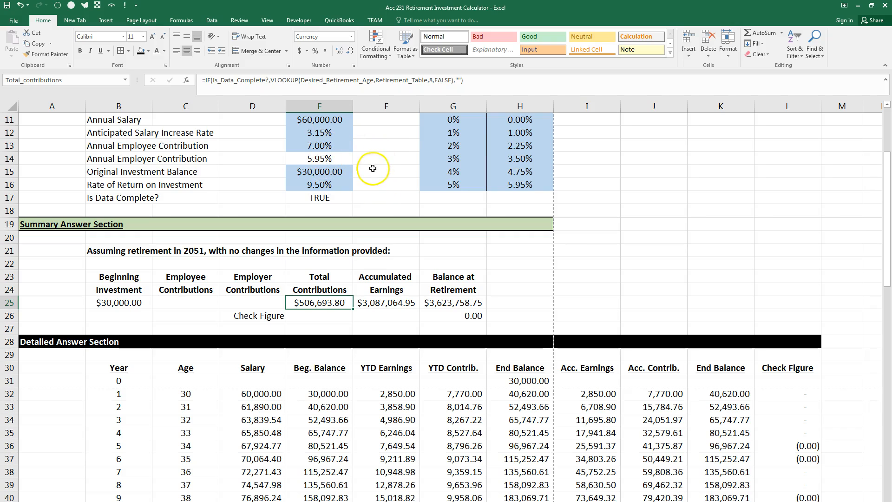
{"action": "left_click", "coordinate": [323, 146]}
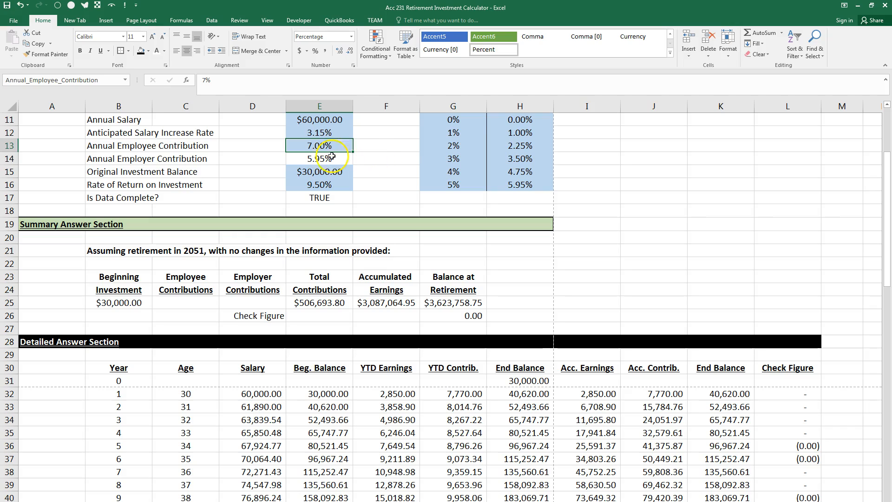
{"action": "left_click", "coordinate": [131, 146]}
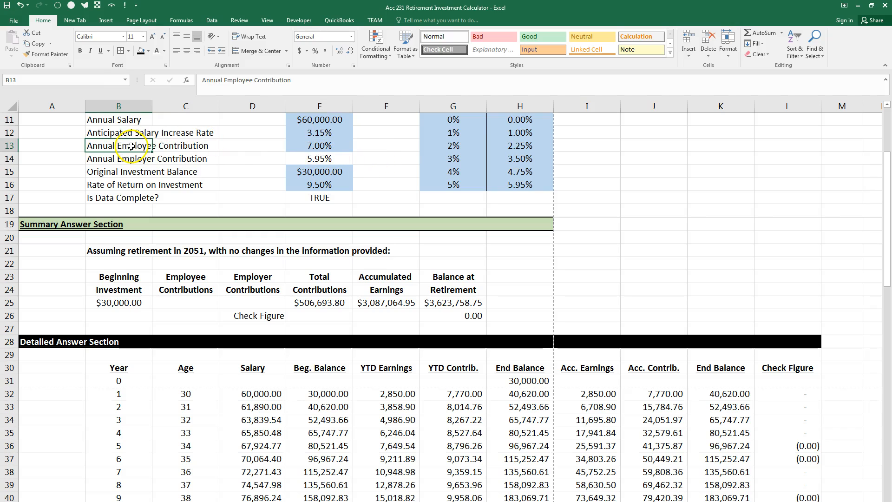
{"action": "left_click", "coordinate": [309, 161]}
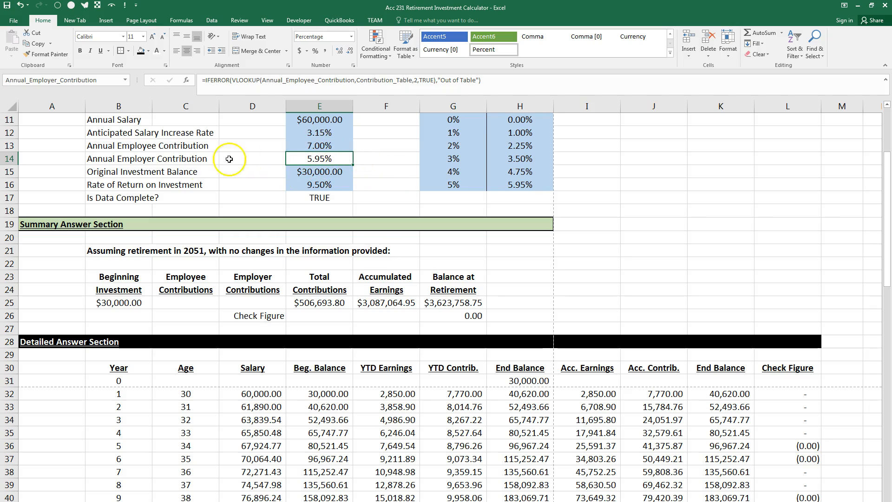
{"action": "left_click", "coordinate": [150, 161]}
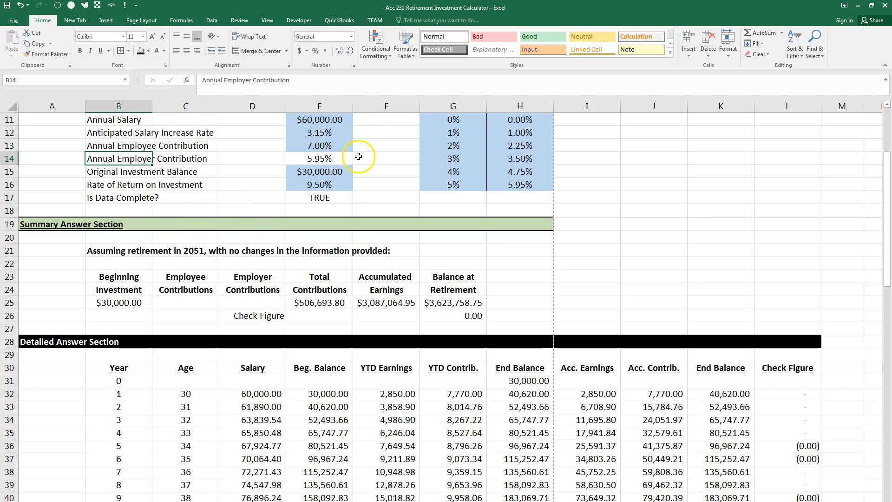
Start an IF formula in Employee Contributions cell C25 with Is_Data_Complete? as the logical test and Total_contributions*( opening the true value
{"action": "left_click", "coordinate": [186, 299]}
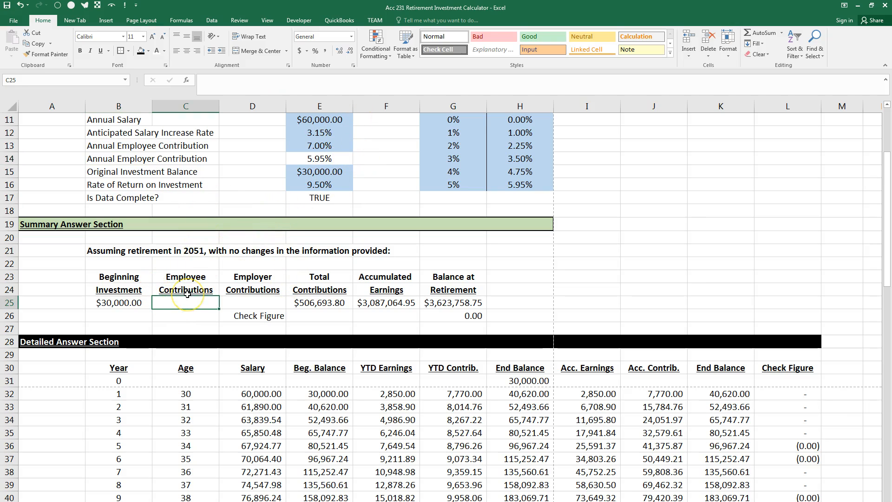
{"action": "type", "text": "=IF(is"}
{"action": "key", "text": "Tab"}
{"action": "type", "text": ","}
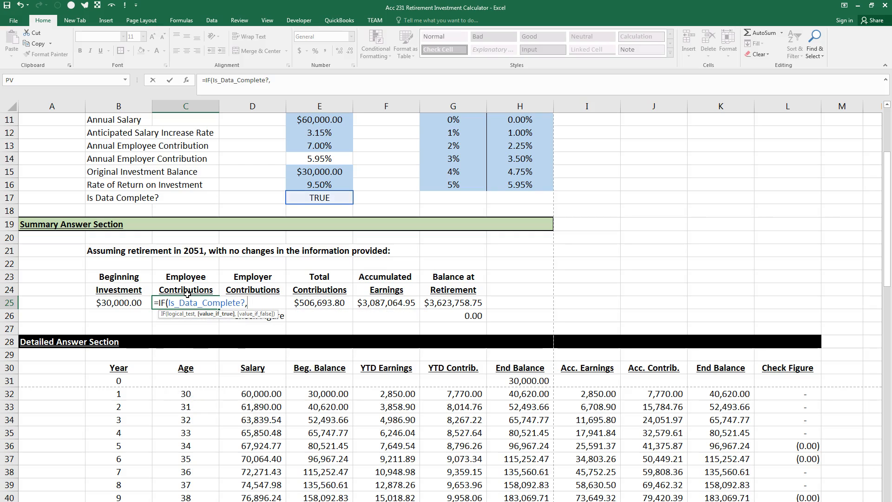
{"action": "left_click", "coordinate": [319, 302]}
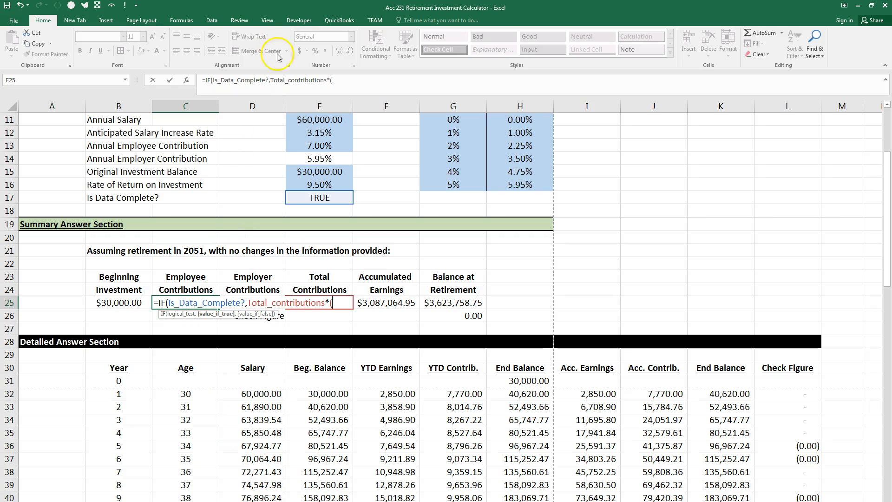
Complete the C25 formula with Annual_Employee_Contribution/(Annual_Employee_Contribution+Annual_Employer_Contribution) as the multiplier and "" as the false value
{"action": "left_click", "coordinate": [310, 146]}
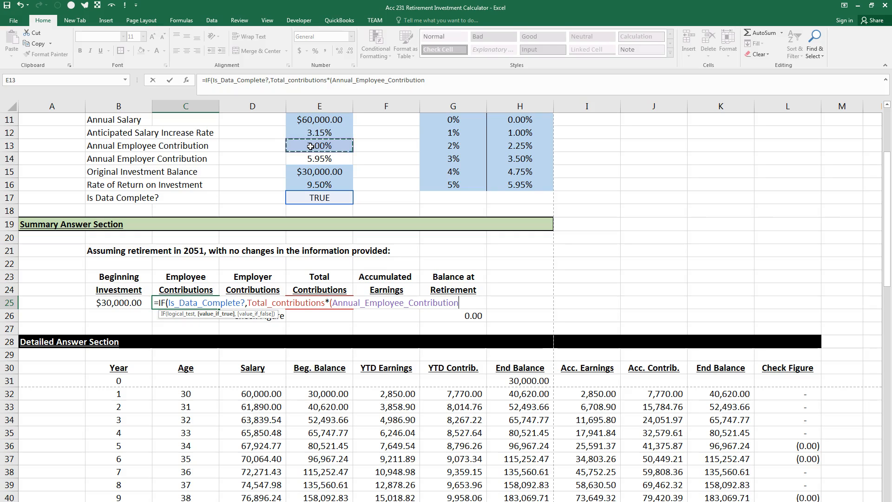
{"action": "type", "text": "/("}
{"action": "left_click", "coordinate": [310, 146]}
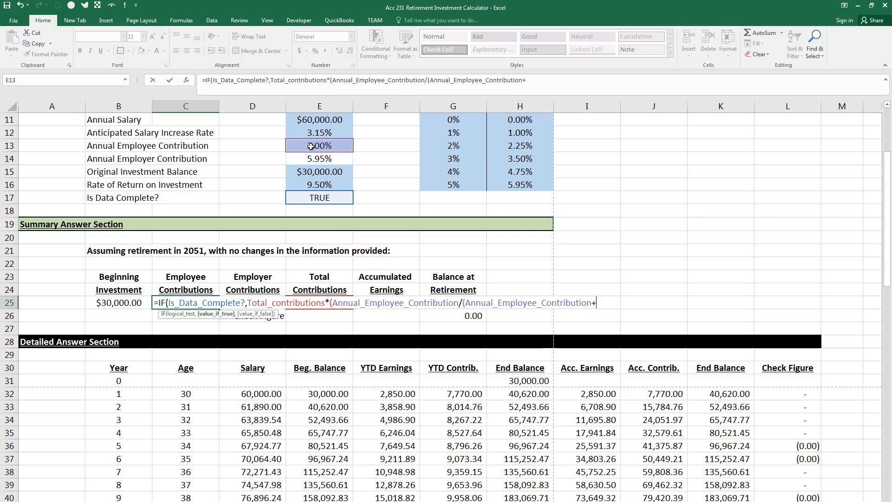
{"action": "left_click", "coordinate": [308, 159]}
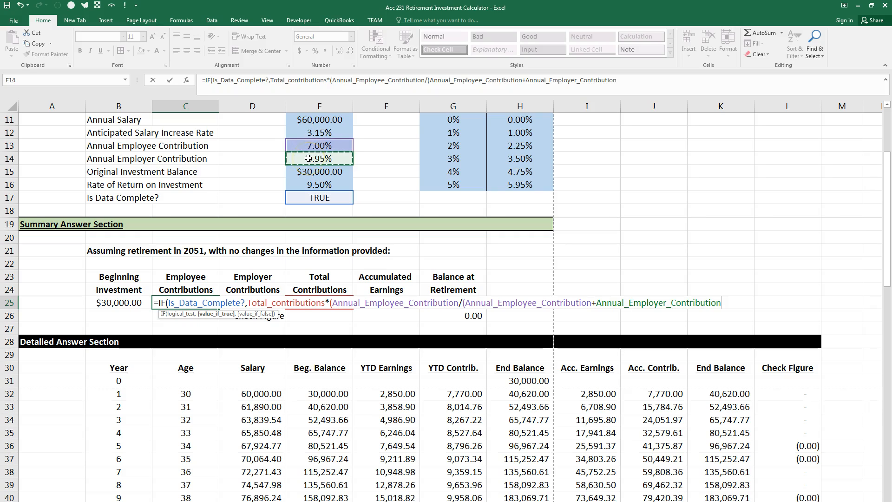
{"action": "type", "text": ")),"}
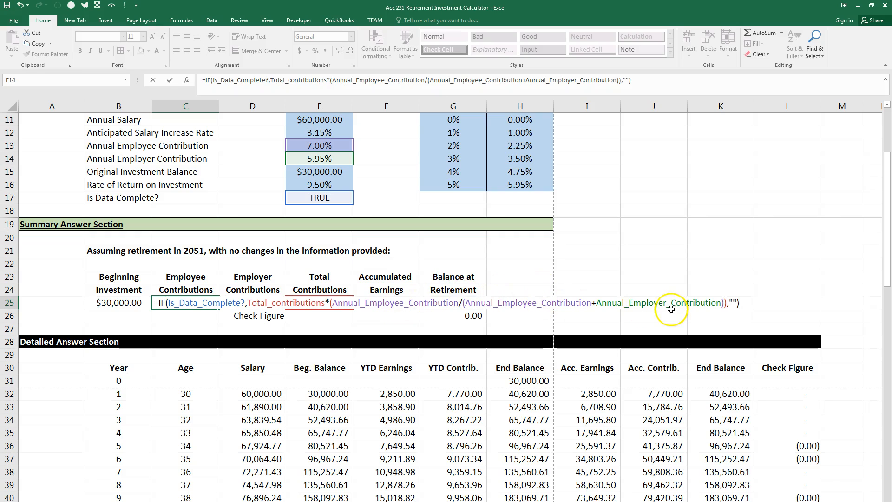
{"action": "key", "text": "Return"}
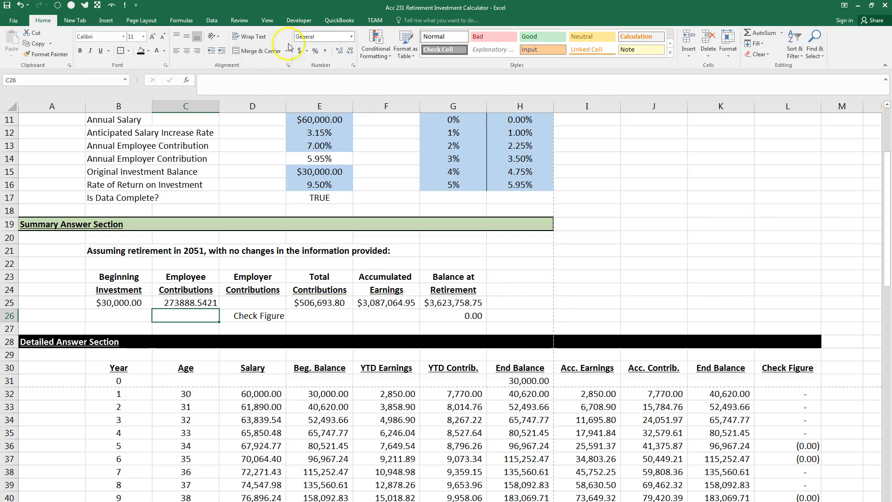
Format Employee Contributions cell C25 as Currency and center it
{"action": "left_click", "coordinate": [207, 301]}
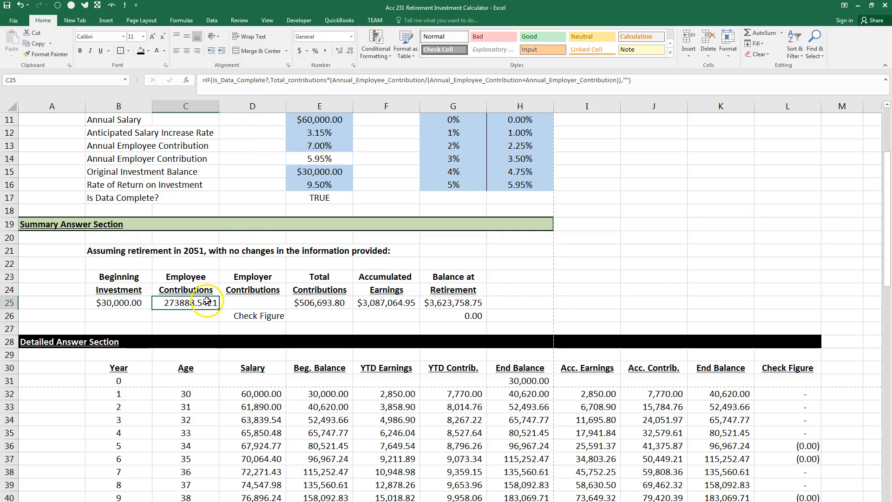
{"action": "left_click", "coordinate": [351, 36]}
{"action": "left_click", "coordinate": [330, 93]}
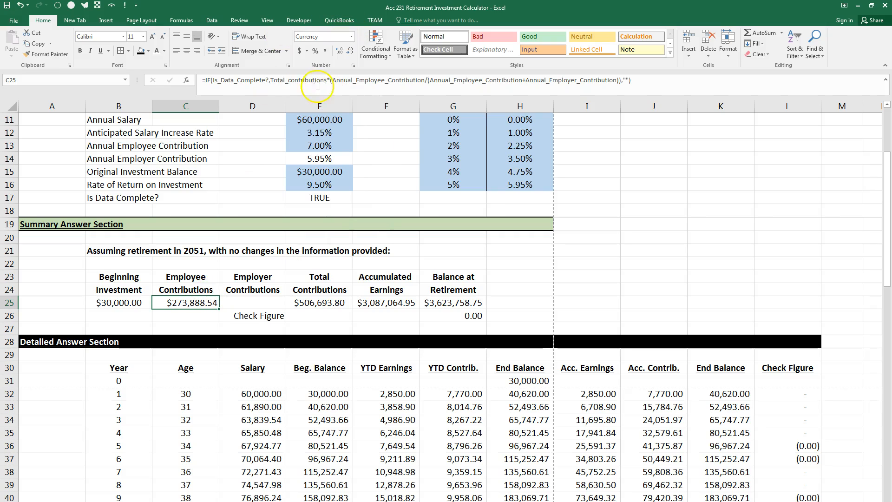
{"action": "left_click", "coordinate": [187, 51]}
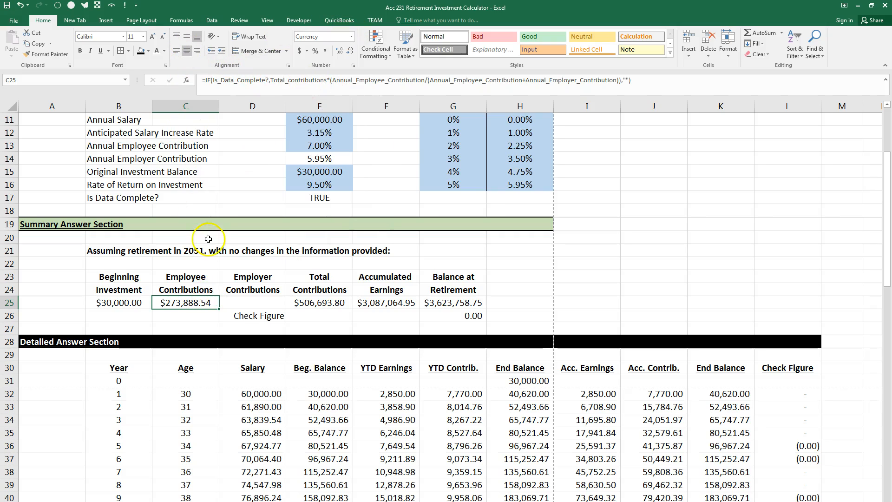
Copy the Employee Contributions formula from C25 into Employer Contributions cell D25
{"action": "double_click", "coordinate": [204, 301]}
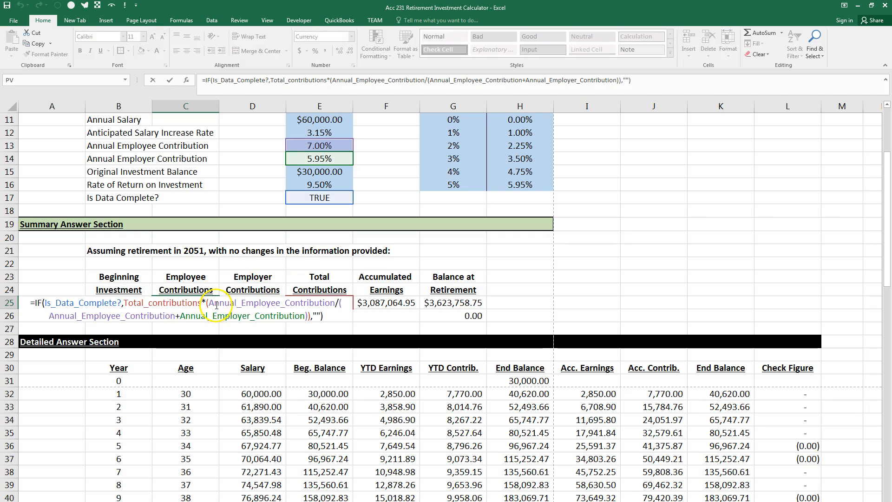
{"action": "key", "text": "Escape"}
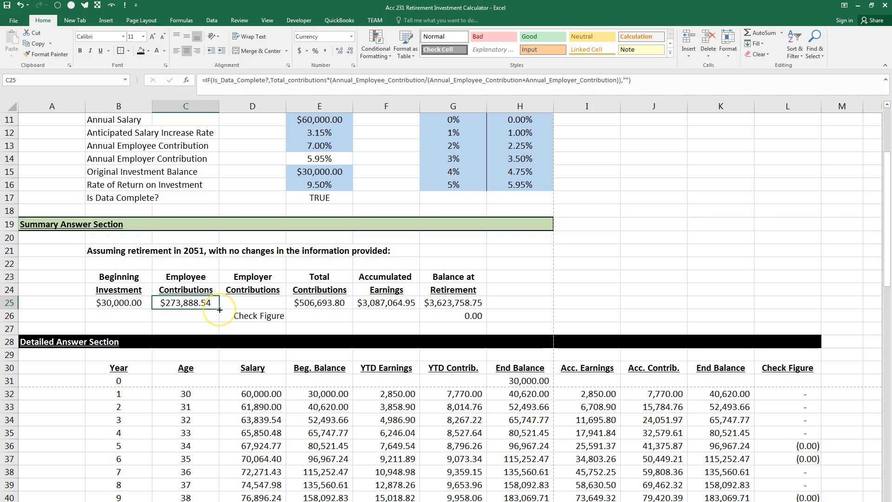
{"action": "left_click_drag", "start_coordinate": [220, 308], "coordinate": [276, 308]}
{"action": "left_click", "coordinate": [260, 304]}
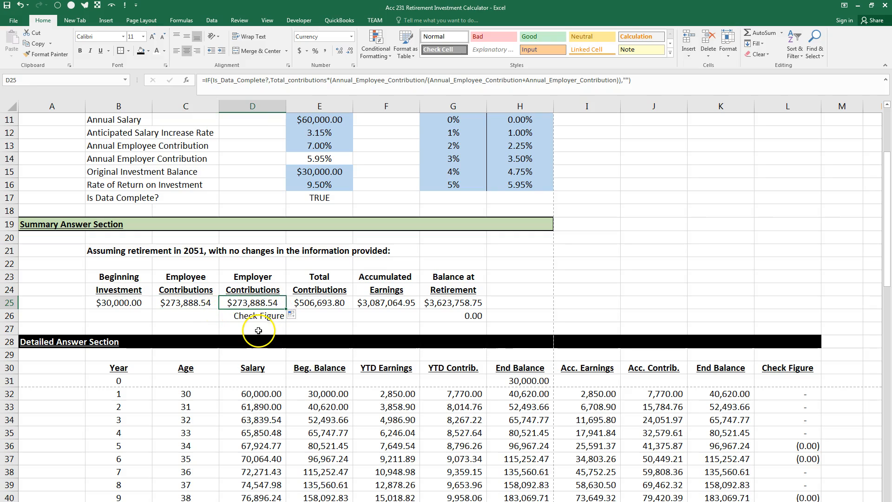
Replace the numerator Annual_Employee_Contribution in the D25 formula with Annual_Employer_Contribution
{"action": "key", "text": "F2"}
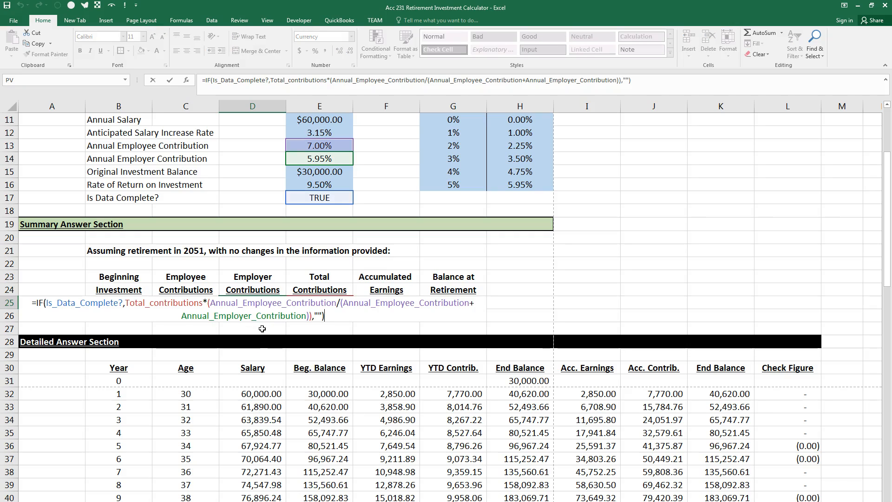
{"action": "double_click", "coordinate": [277, 303]}
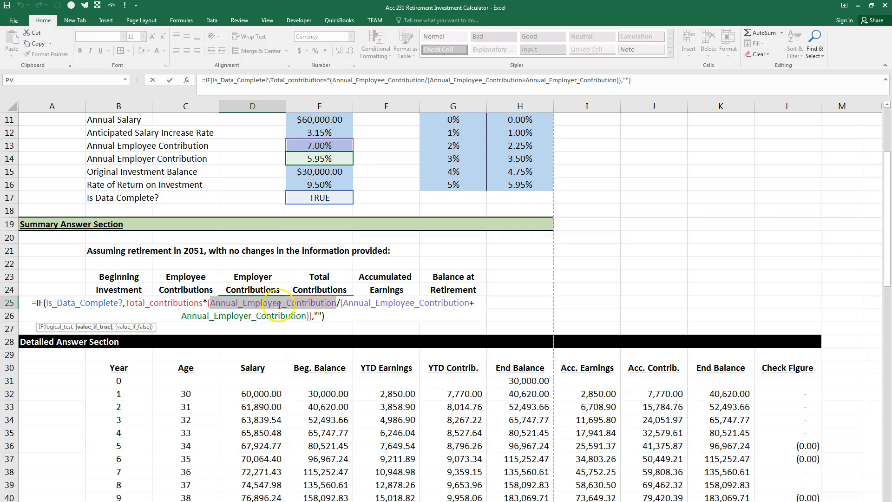
{"action": "left_click", "coordinate": [315, 159]}
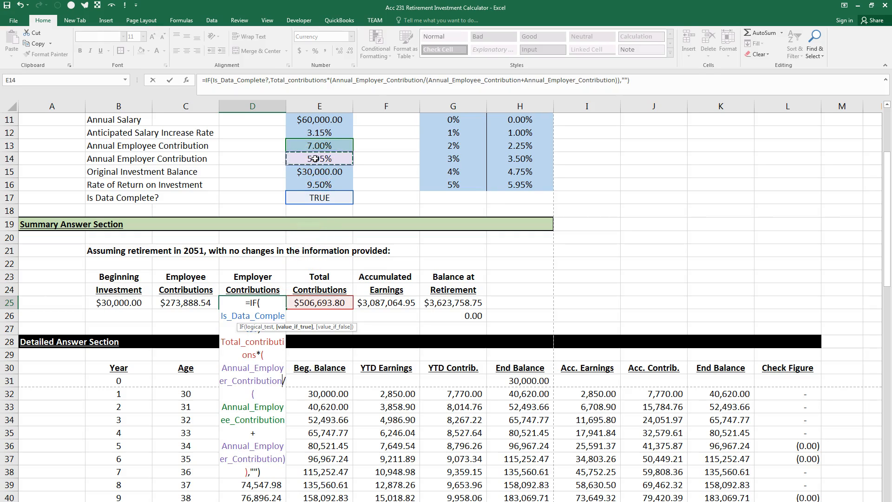
{"action": "scroll", "coordinate": [629, 265], "scroll_direction": "down", "scroll_amount": 1}
{"action": "scroll", "coordinate": [631, 265], "scroll_direction": "up", "scroll_amount": 2}
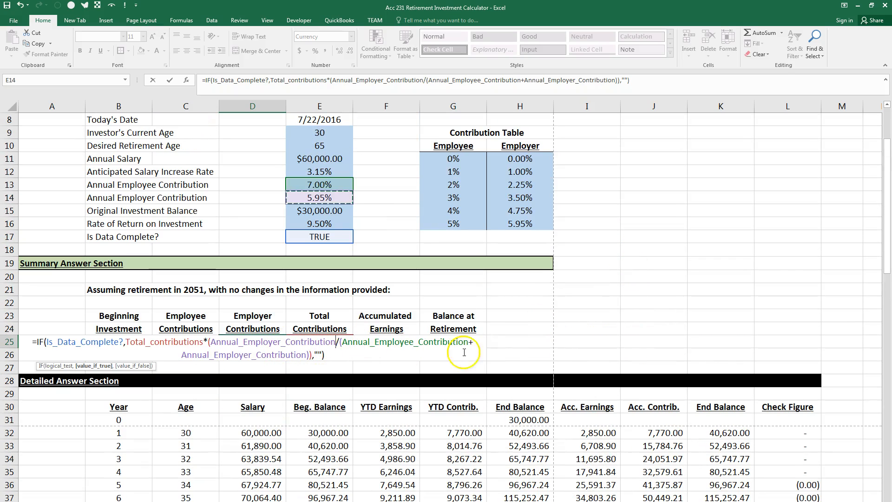
{"action": "key", "text": "Return"}
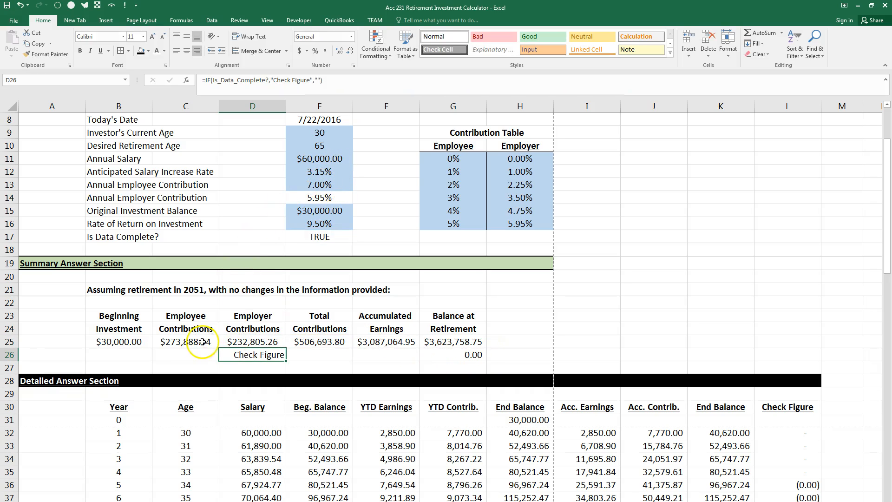
Start an IF formula in cell E26, beside the Check Figure label, with Is_Data_Complete? as the logical test
{"action": "left_click", "coordinate": [253, 342]}
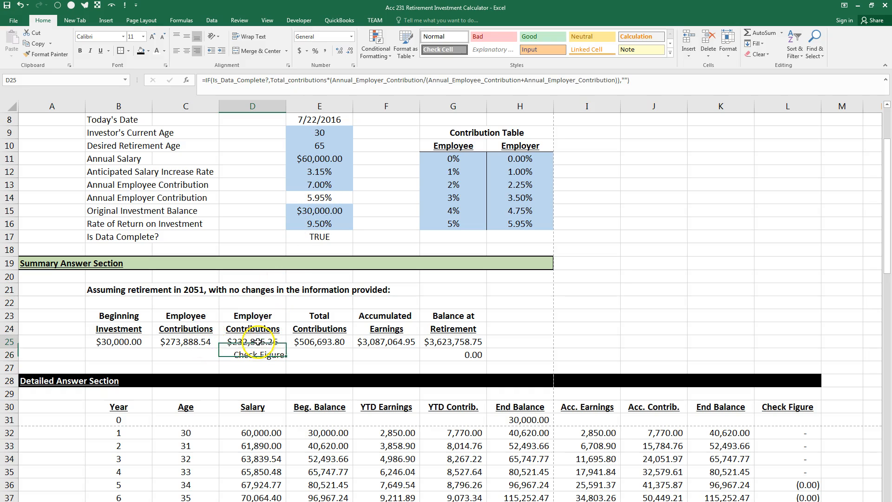
{"action": "left_click", "coordinate": [215, 342]}
{"action": "left_click", "coordinate": [236, 343]}
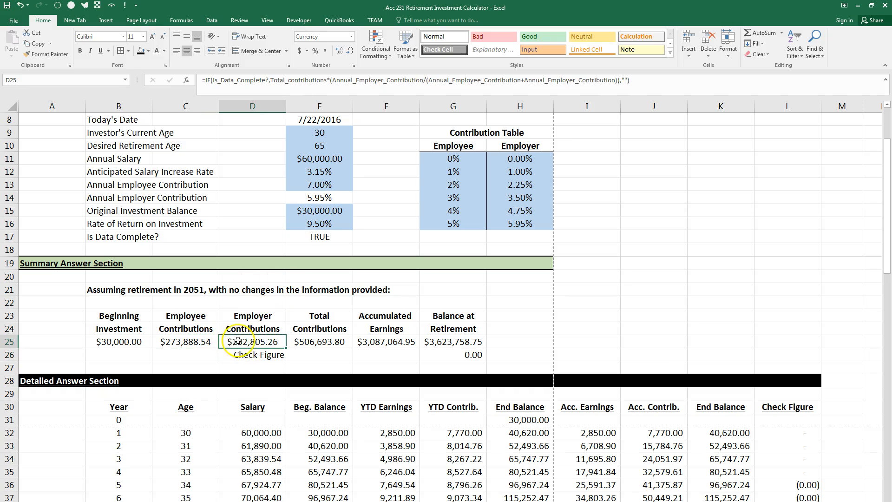
{"action": "left_click", "coordinate": [311, 355]}
{"action": "type", "text": "="}
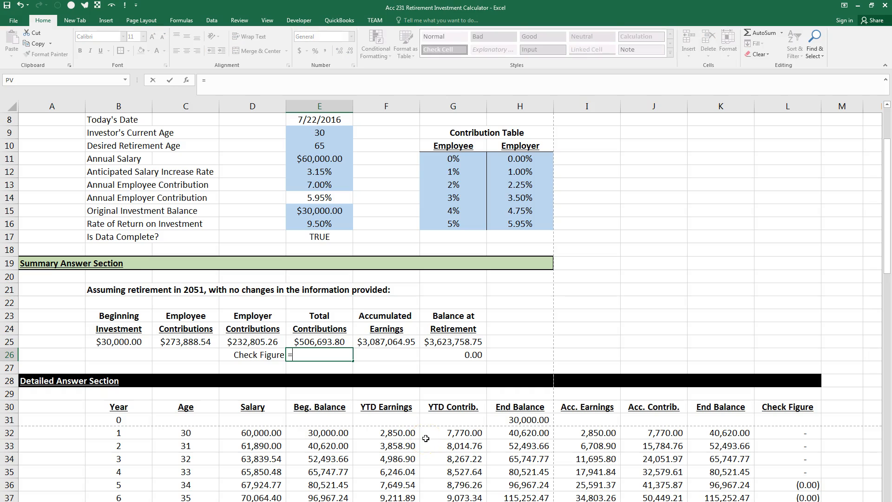
{"action": "type", "text": "IF(I"}
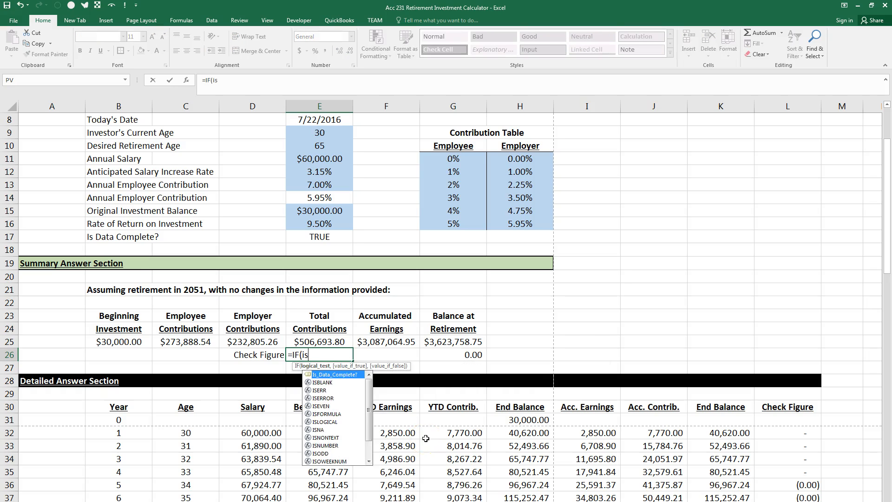
{"action": "key", "text": "Tab"}
{"action": "type", "text": ","}
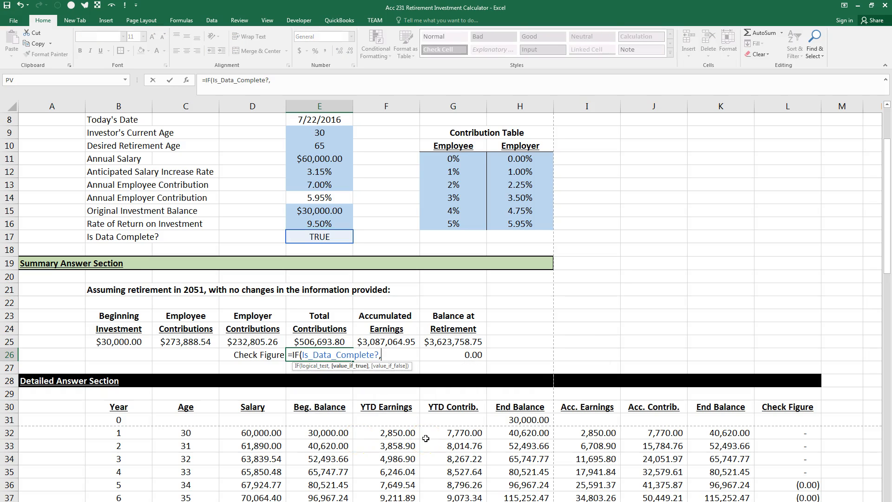
Complete the E26 formula with Total_contributions-D25-C25 as the true value and "" as the false value, and apply Comma Style
{"action": "left_click", "coordinate": [315, 342]}
{"action": "type", "text": "-"}
{"action": "left_click", "coordinate": [256, 342]}
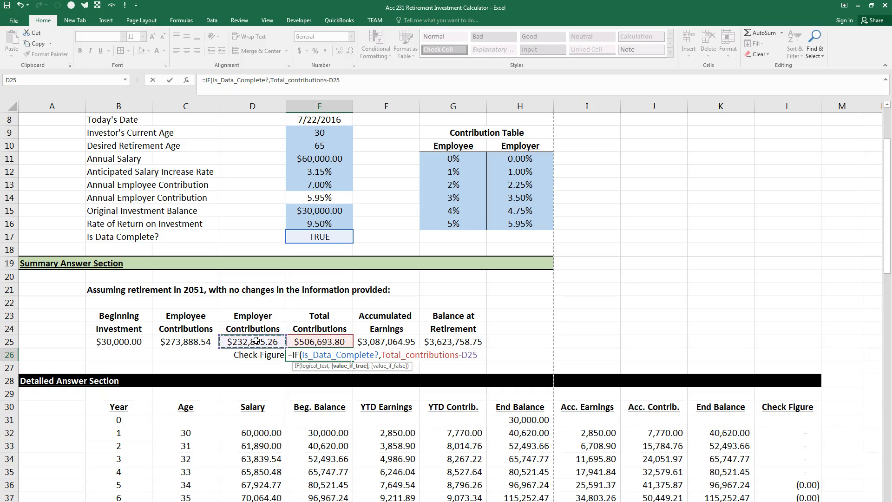
{"action": "type", "text": "-"}
{"action": "left_click", "coordinate": [176, 342]}
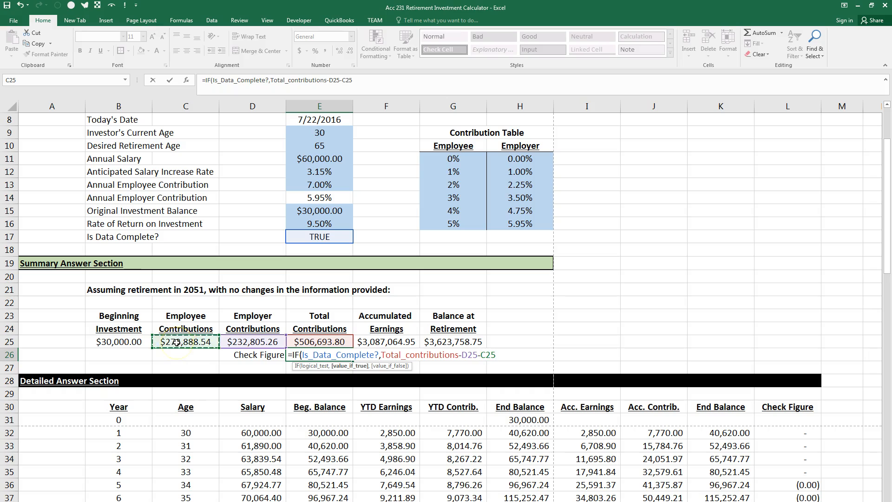
{"action": "type", "text": ",\"\")"}
{"action": "key", "text": "Return"}
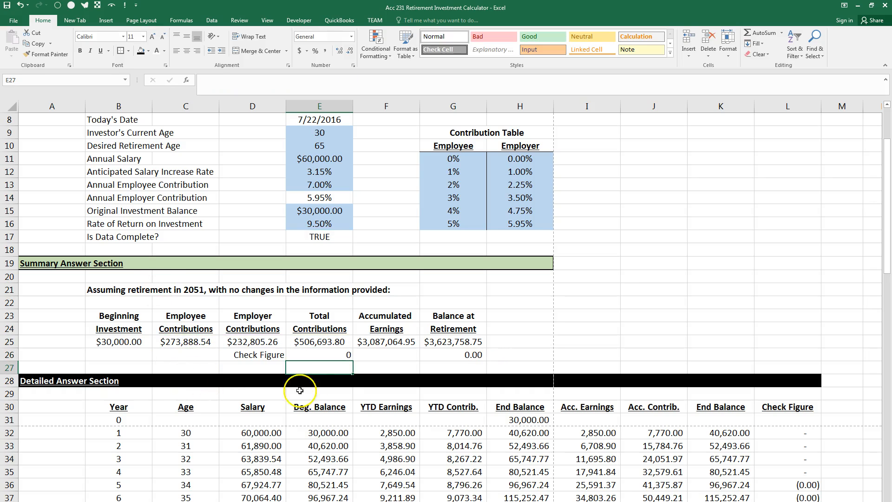
{"action": "left_click", "coordinate": [317, 355]}
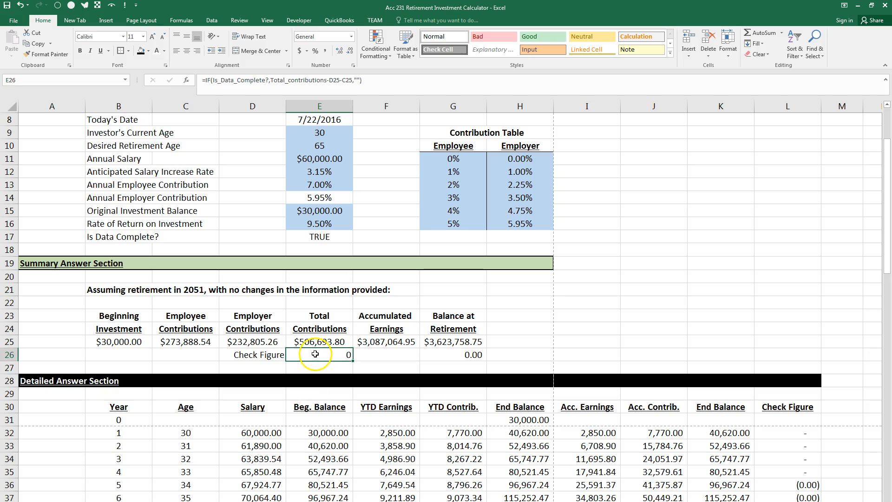
{"action": "left_click", "coordinate": [325, 50]}
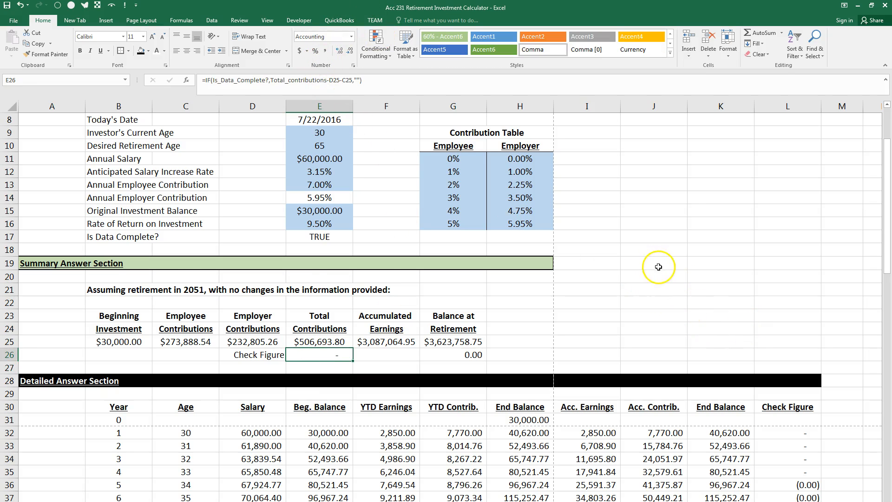
Test the incomplete-data display by clearing the Annual Employee Contribution in E13, and undo the deletion
{"action": "scroll", "coordinate": [657, 265], "scroll_direction": "down", "scroll_amount": 1}
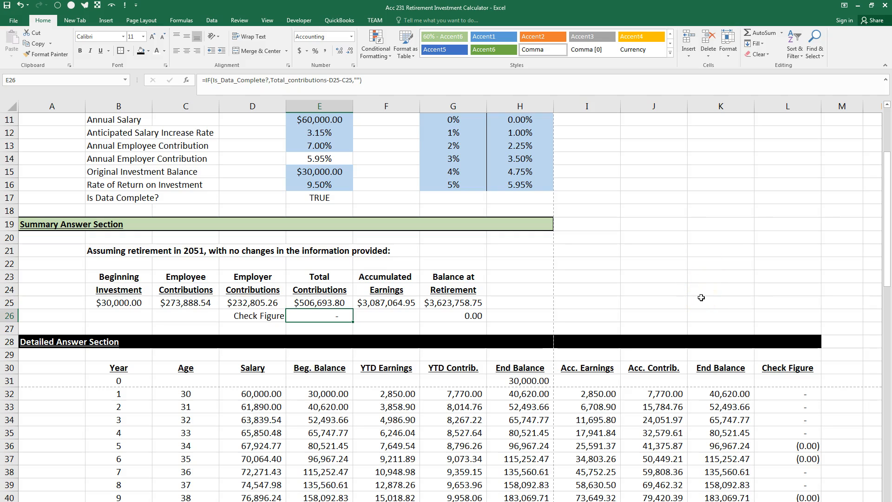
{"action": "left_click", "coordinate": [321, 145]}
{"action": "key", "text": "BackSpace"}
{"action": "key", "text": "Return"}
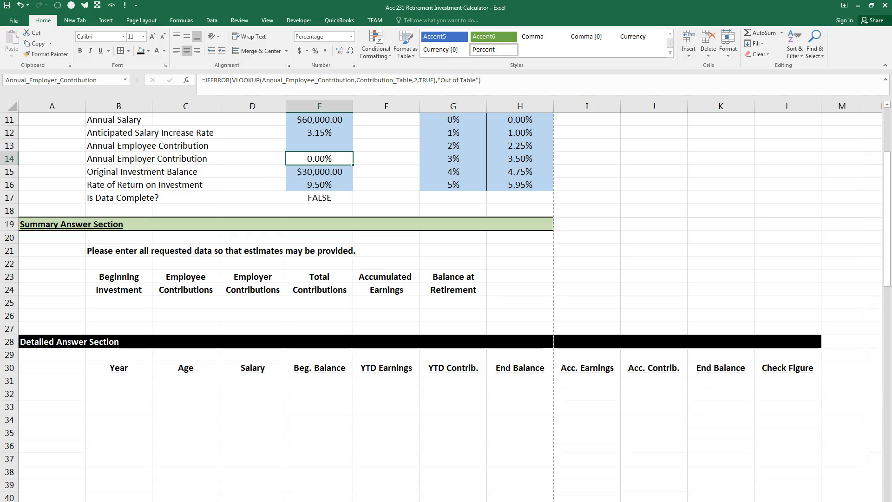
{"action": "left_click", "coordinate": [21, 5]}
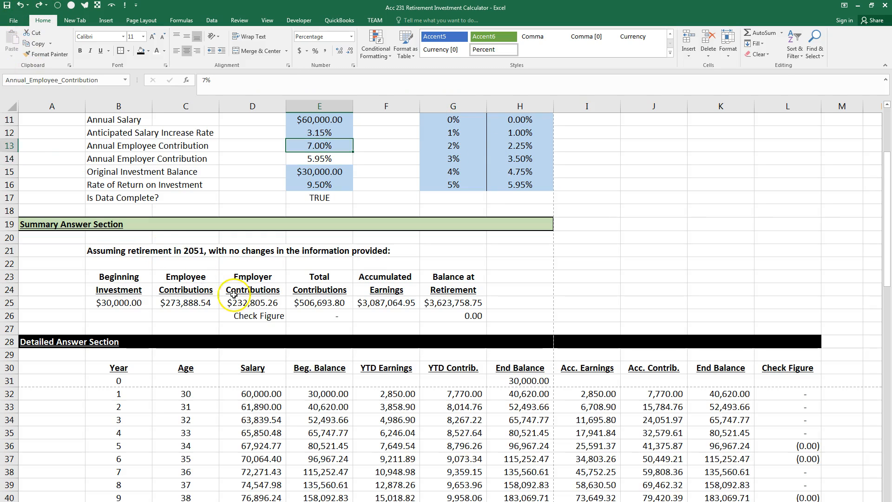
Remove the "" false value from the Total Contributions IF formula in E25
{"action": "left_click", "coordinate": [316, 300]}
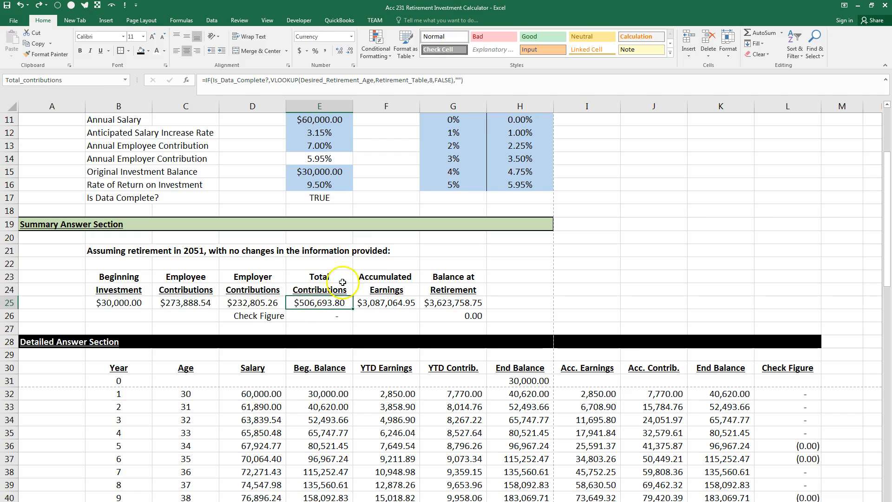
{"action": "left_click", "coordinate": [466, 81]}
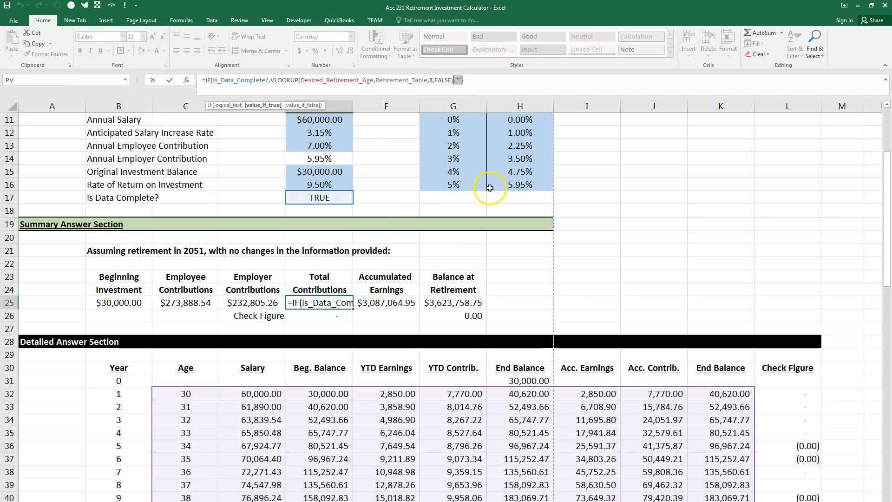
{"action": "key", "text": "Return"}
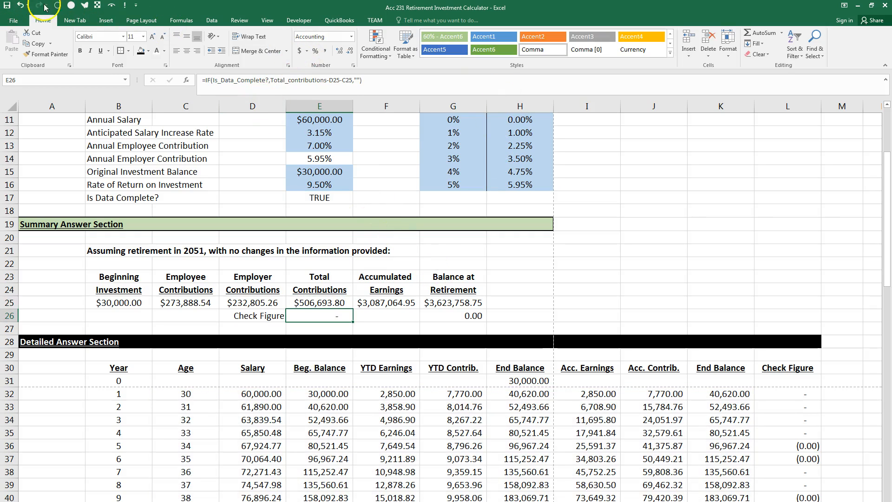
Clear the Anticipated Salary Increase Rate in E12 to test E25 without its false value
{"action": "left_click", "coordinate": [321, 131]}
{"action": "key", "text": "BackSpace"}
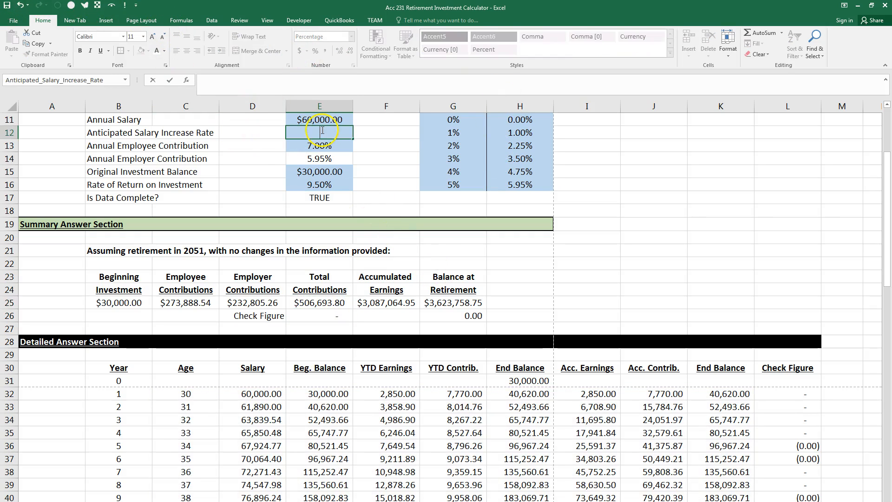
{"action": "key", "text": "Return"}
{"action": "left_click", "coordinate": [323, 302]}
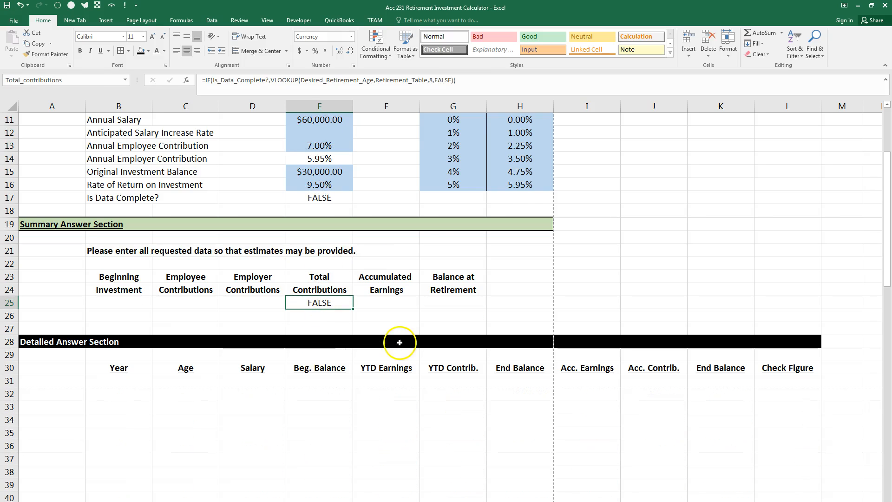
{"action": "left_click", "coordinate": [460, 80]}
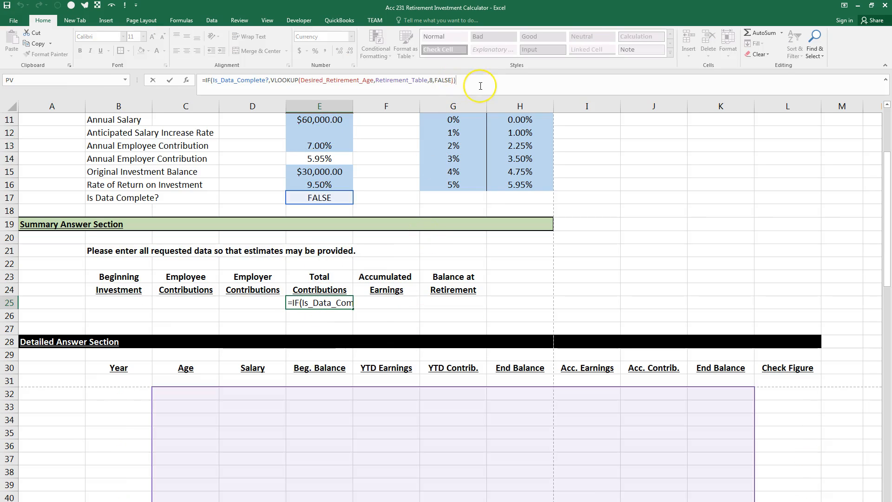
{"action": "key", "text": "BackSpace"}
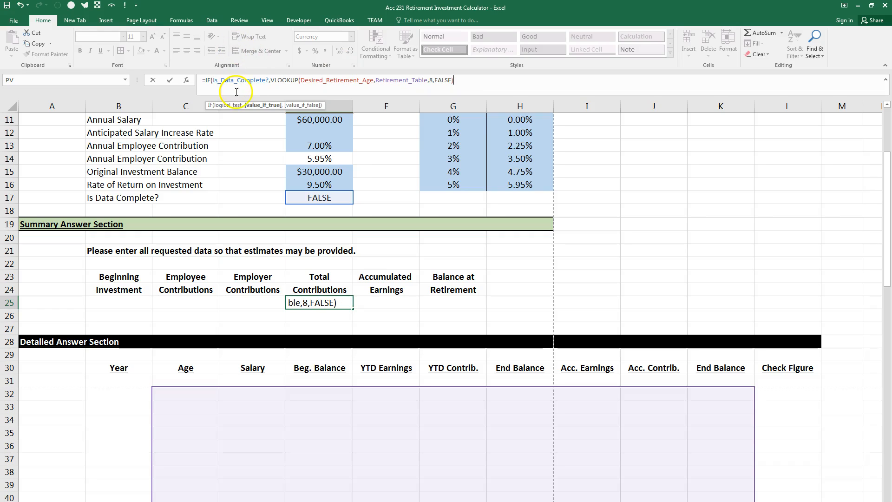
{"action": "left_click", "coordinate": [263, 105]}
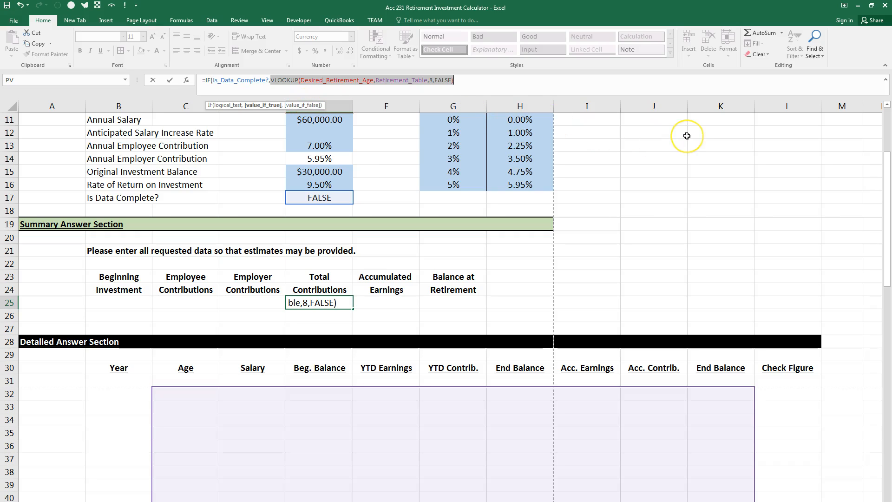
{"action": "type", "text": ",,"}
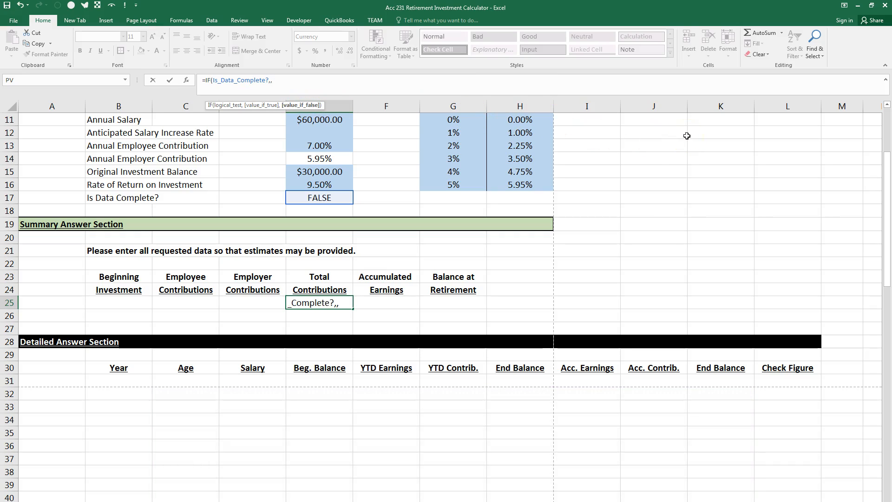
{"action": "key", "text": "Escape"}
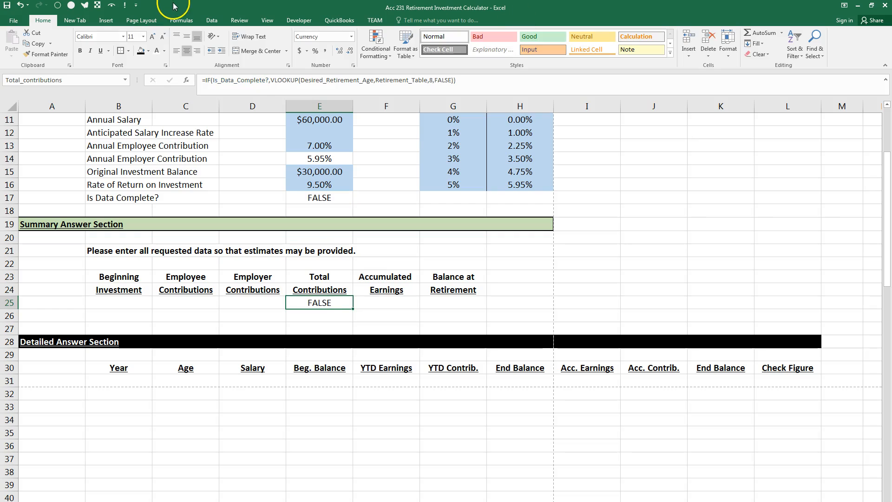
Add "" as the false value at the end of the Total Contributions IF formula in E25
{"action": "left_click", "coordinate": [467, 80]}
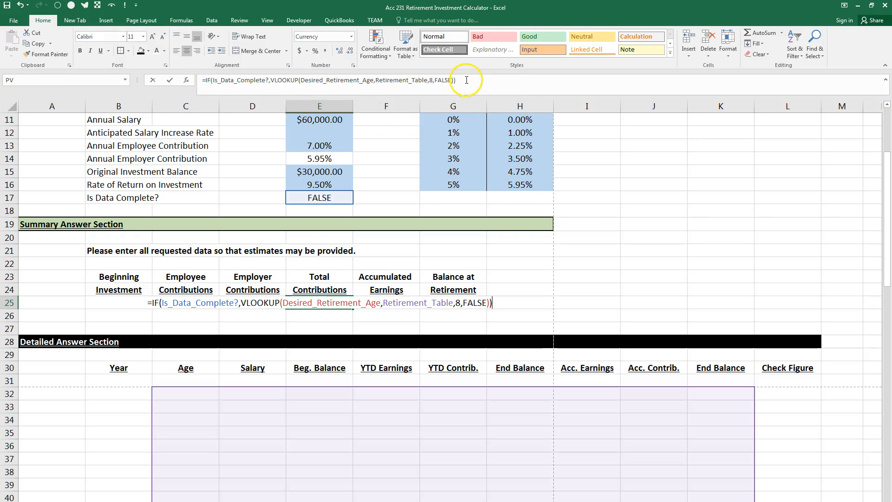
{"action": "key", "text": "BackSpace"}
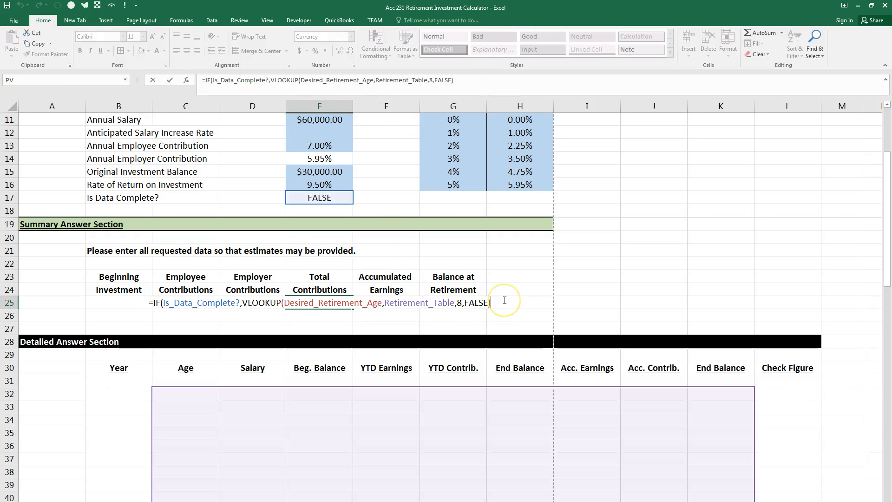
{"action": "type", "text": ","}
{"action": "type", "text": "\"\""}
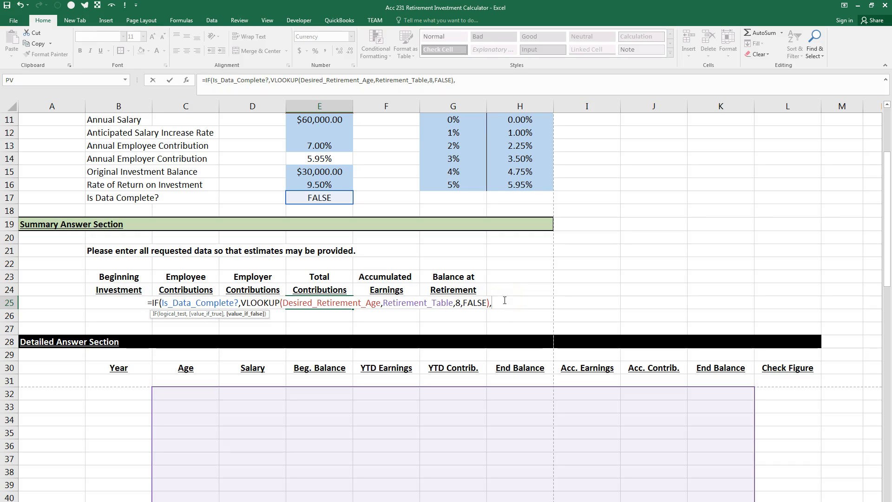
{"action": "type", "text": ")"}
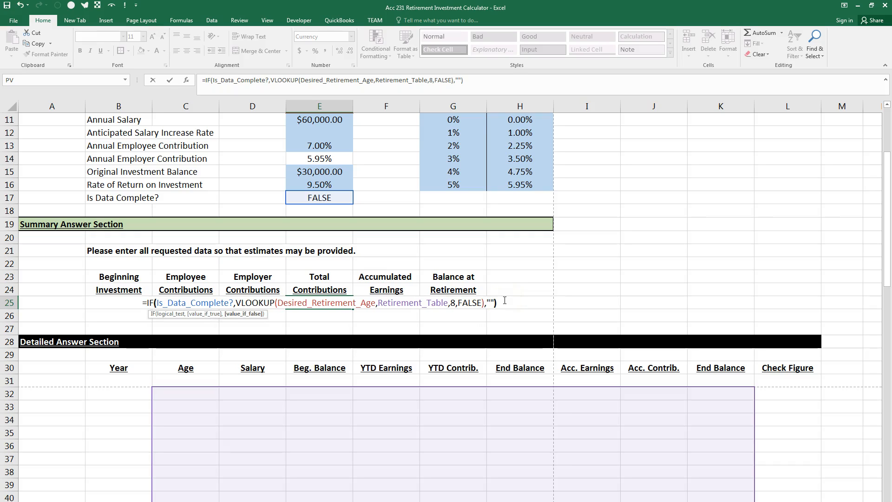
{"action": "key", "text": "Return"}
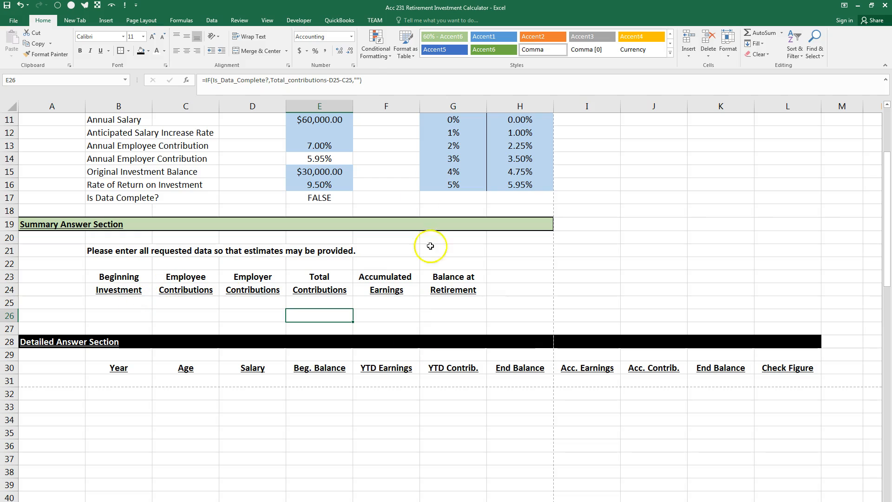
Set the Anticipated Salary Increase Rate in E12 to .0315
{"action": "left_click", "coordinate": [321, 131]}
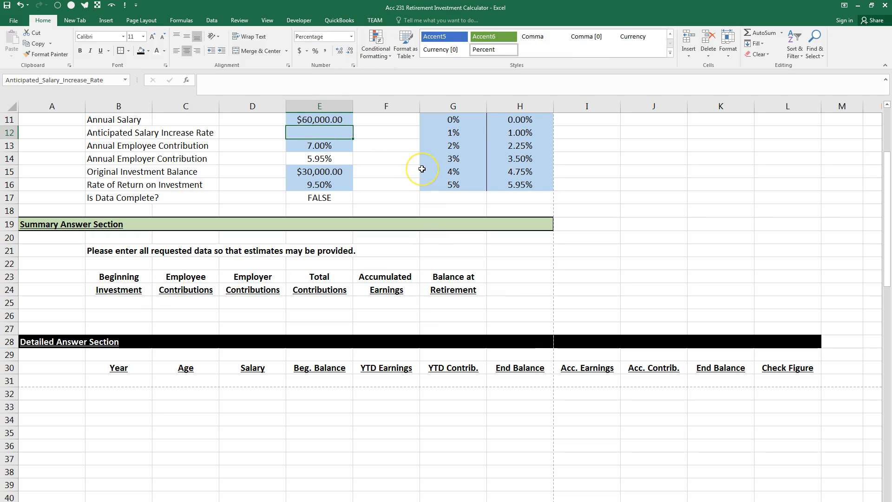
{"action": "type", "text": ".0315"}
{"action": "key", "text": "Return"}
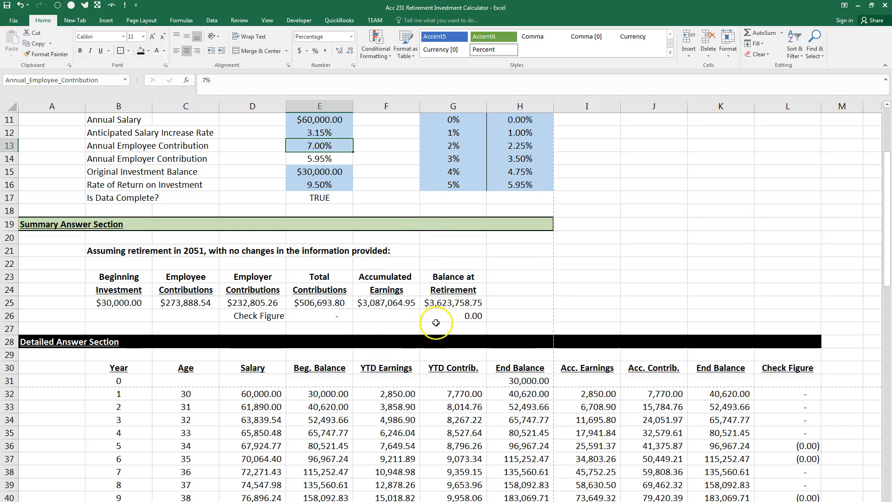
{"action": "left_click", "coordinate": [453, 303]}
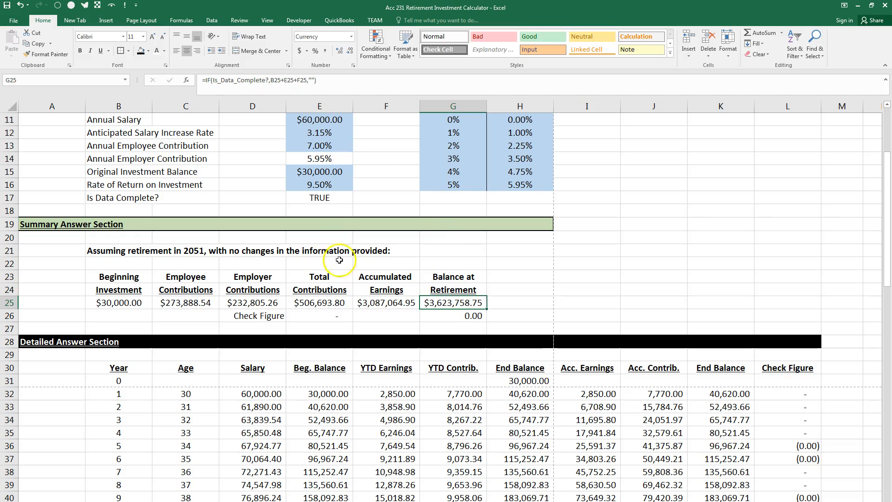
{"action": "left_click", "coordinate": [393, 304]}
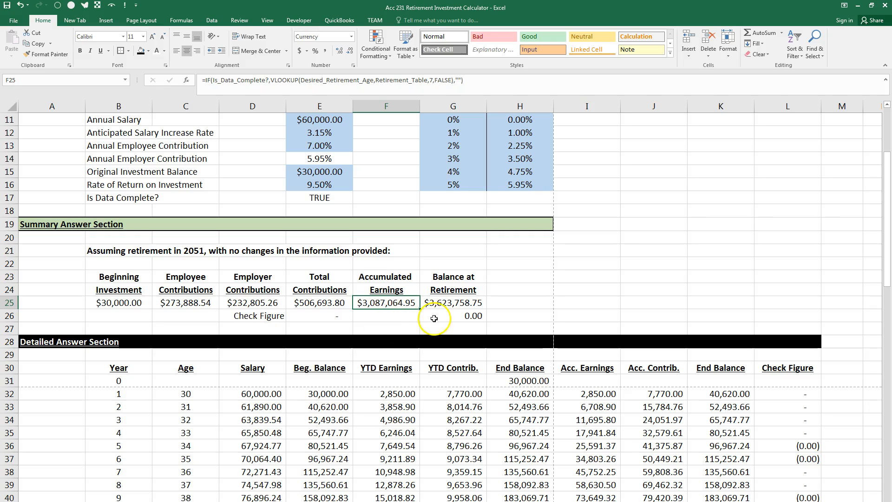
Add the file path to the right section of a custom page footer
{"action": "left_click", "coordinate": [152, 20]}
{"action": "left_click", "coordinate": [222, 47]}
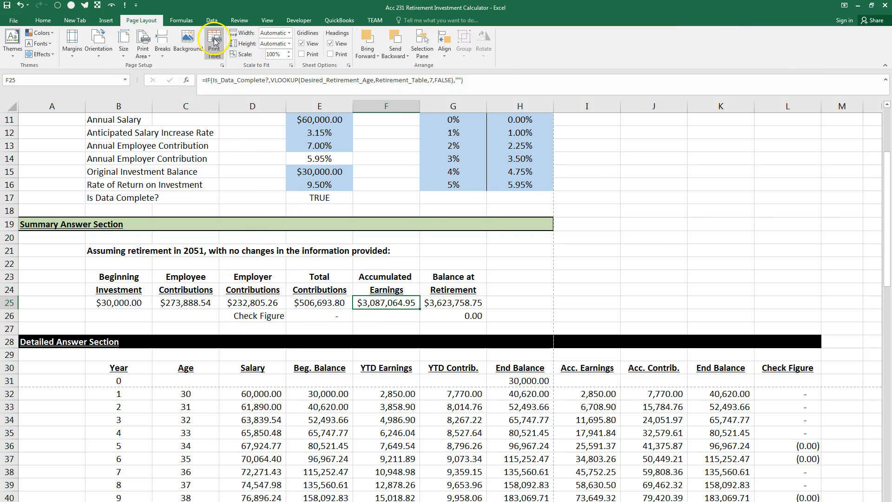
{"action": "left_click", "coordinate": [495, 108]}
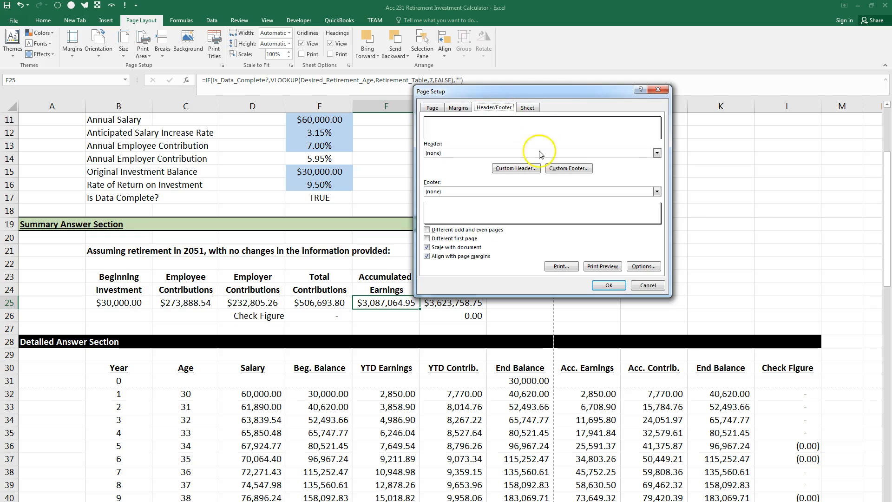
{"action": "left_click", "coordinate": [569, 168]}
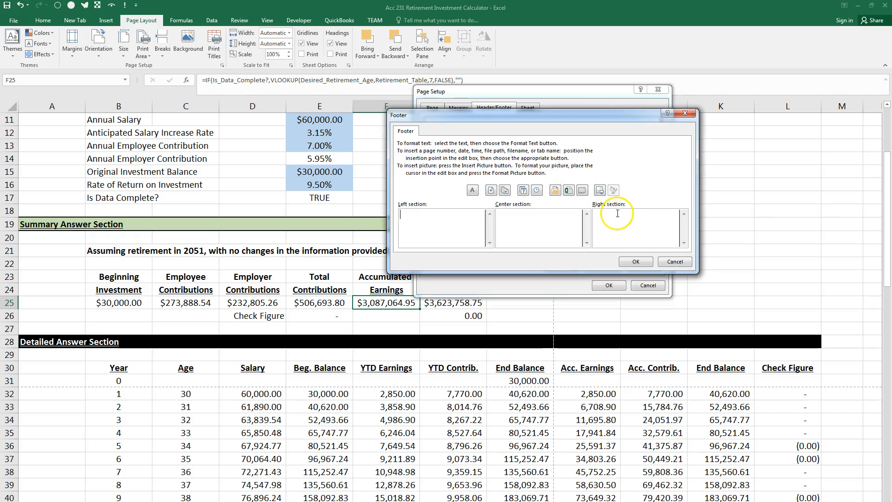
{"action": "left_click", "coordinate": [606, 227]}
{"action": "left_click", "coordinate": [555, 192]}
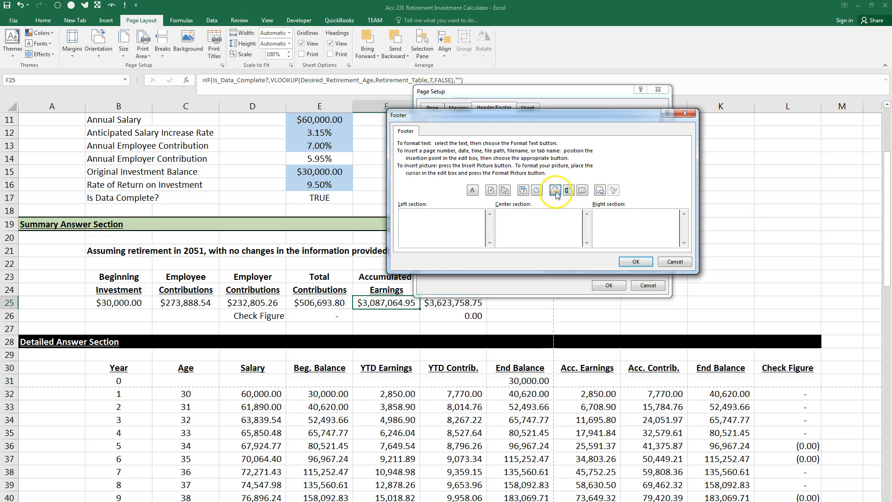
{"action": "left_click", "coordinate": [634, 262]}
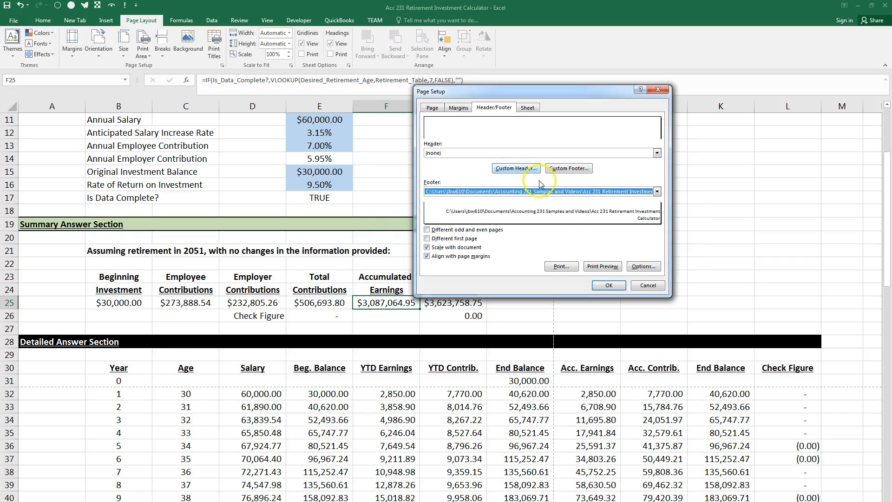
{"action": "left_click", "coordinate": [608, 285]}
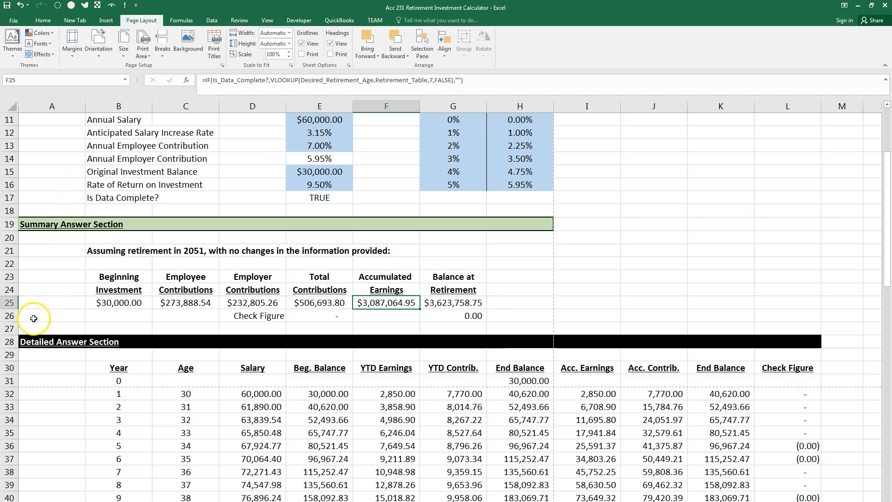
Insert a page break above row 27, just before the Detailed Answer Section
{"action": "left_click", "coordinate": [47, 325]}
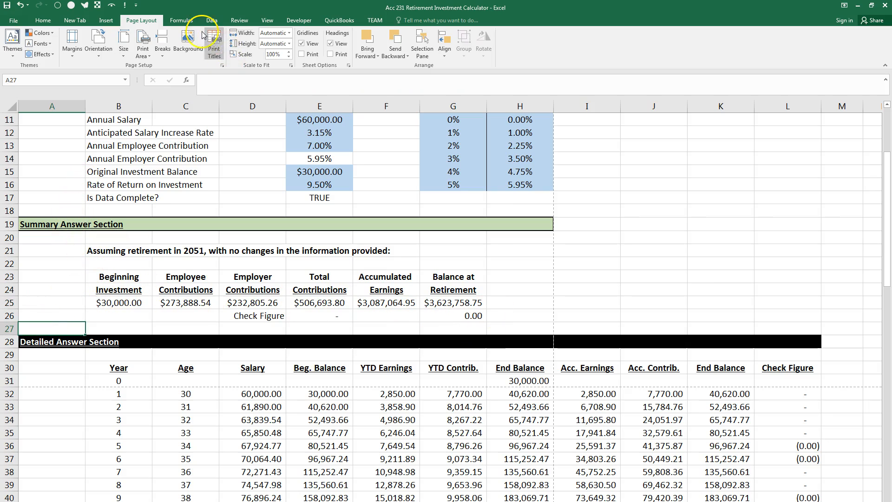
{"action": "left_click", "coordinate": [162, 46]}
{"action": "left_click", "coordinate": [182, 66]}
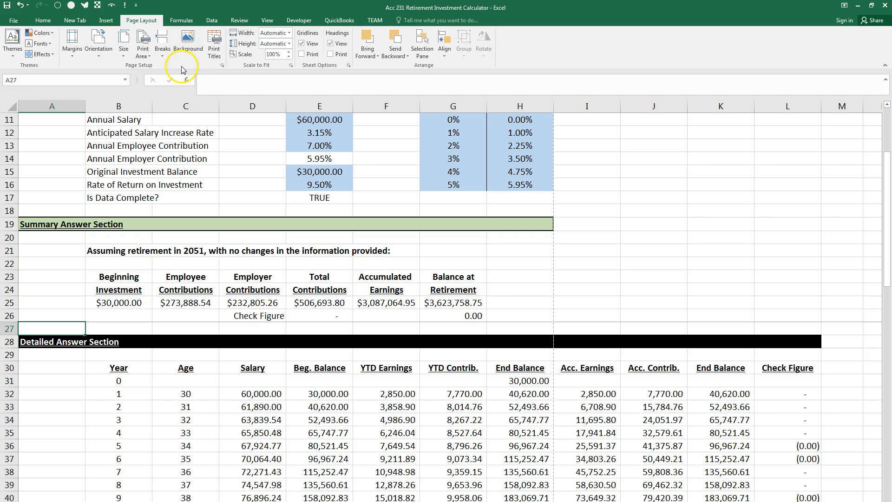
Preview the worksheet's printed pages to examine the page break and the footer
{"action": "left_click", "coordinate": [13, 20]}
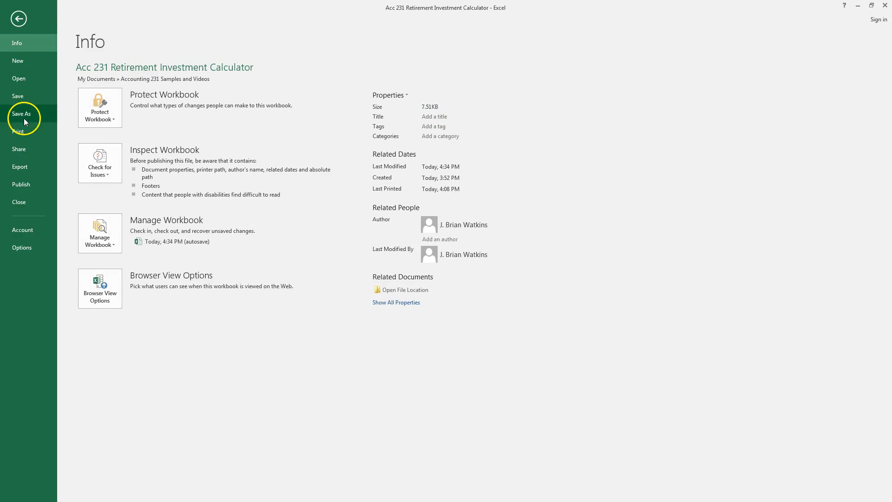
{"action": "left_click", "coordinate": [22, 131]}
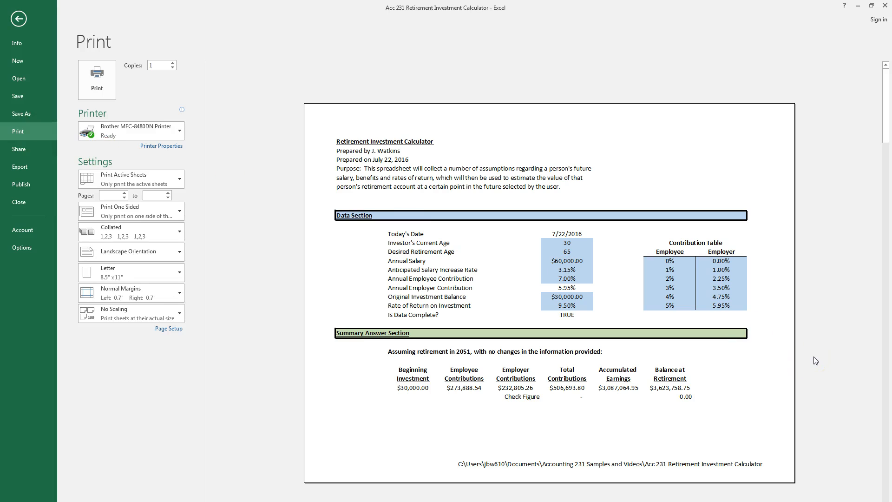
{"action": "scroll", "coordinate": [808, 362], "scroll_direction": "down", "scroll_amount": 4}
{"action": "scroll", "coordinate": [804, 361], "scroll_direction": "up", "scroll_amount": 4}
Bring the Word test instructions into view, review the required data, and move the document back out of the way
{"action": "left_click_drag", "start_coordinate": [891, 50], "coordinate": [587, 118]}
{"action": "scroll", "coordinate": [633, 310], "scroll_direction": "up", "scroll_amount": 2}
{"action": "scroll", "coordinate": [633, 309], "scroll_direction": "up", "scroll_amount": 12}
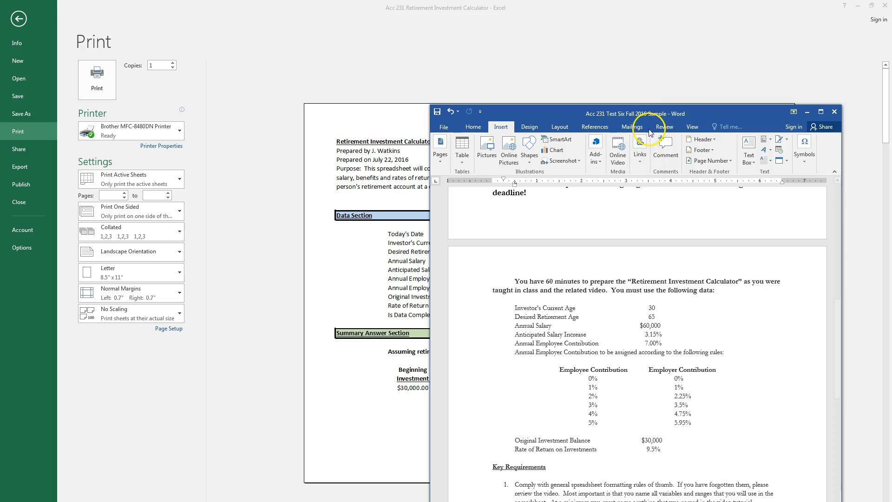
{"action": "left_click_drag", "start_coordinate": [645, 115], "coordinate": [891, 51]}
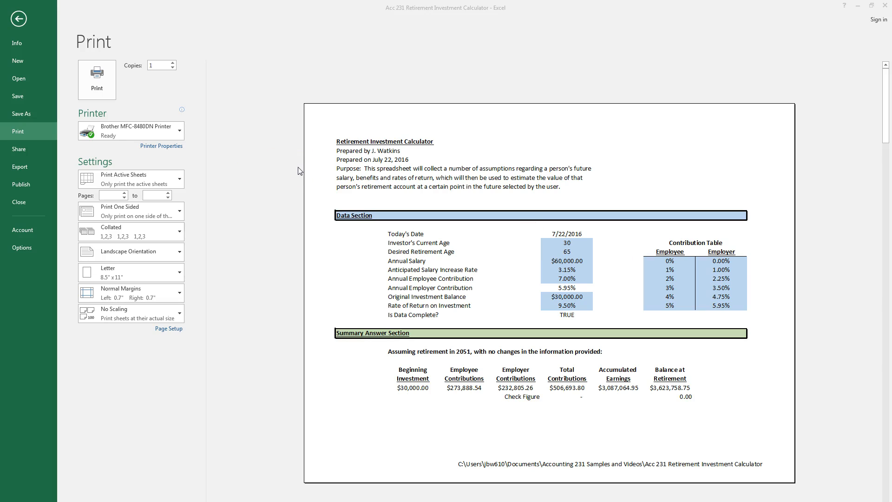
Leave the print preview and save the workbook
{"action": "left_click", "coordinate": [20, 19]}
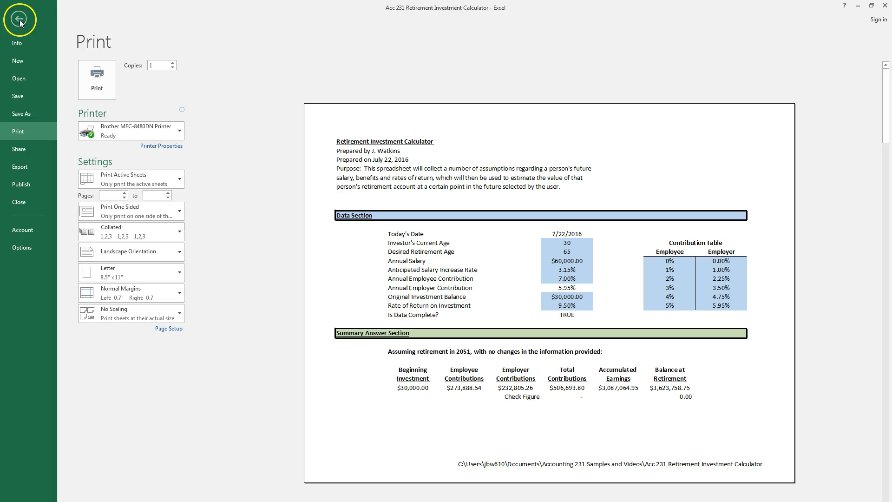
{"action": "left_click", "coordinate": [25, 18]}
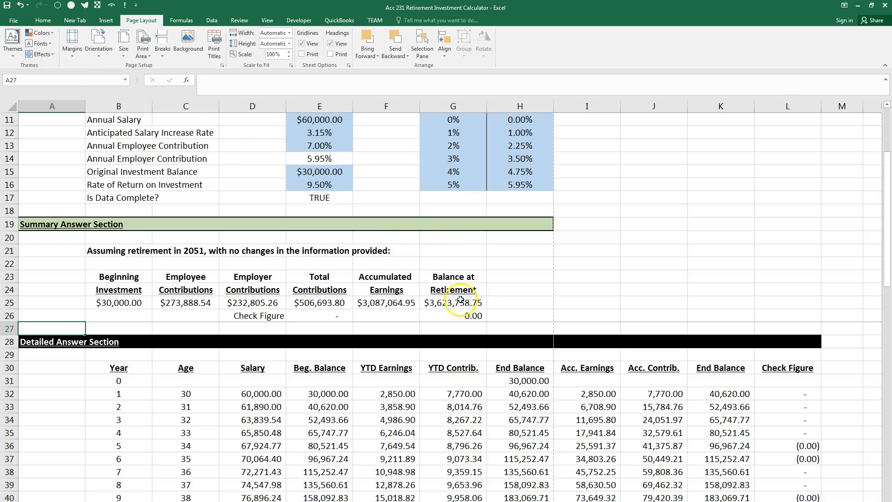
{"action": "left_click", "coordinate": [14, 20]}
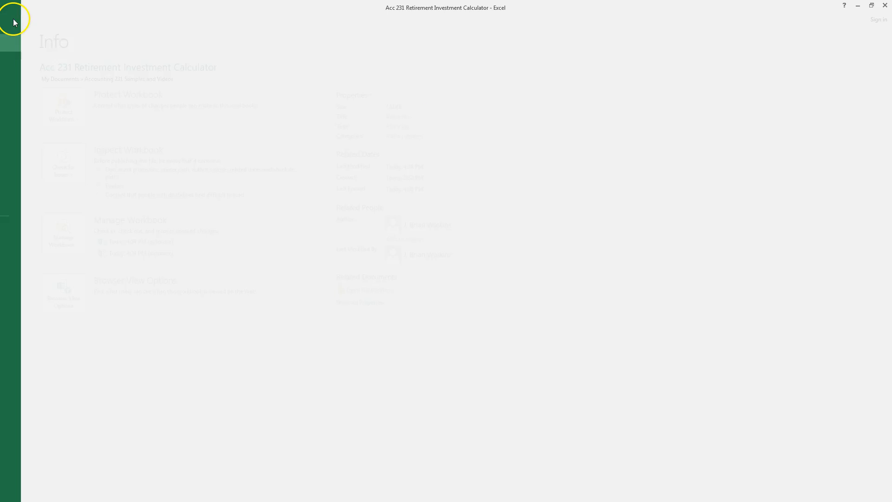
{"action": "left_click", "coordinate": [20, 96]}
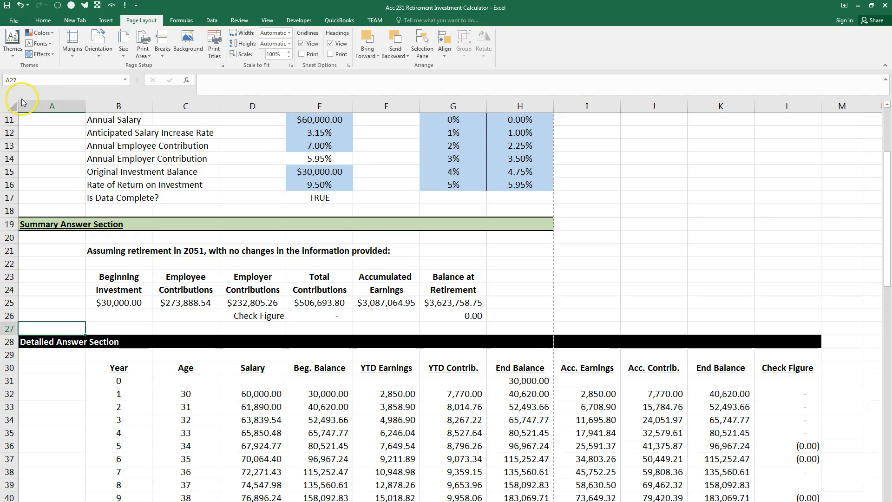
Read the extra credit requirement in the Word test instructions about blanking detail rows beyond the retirement age
{"action": "left_click", "coordinate": [507, 301]}
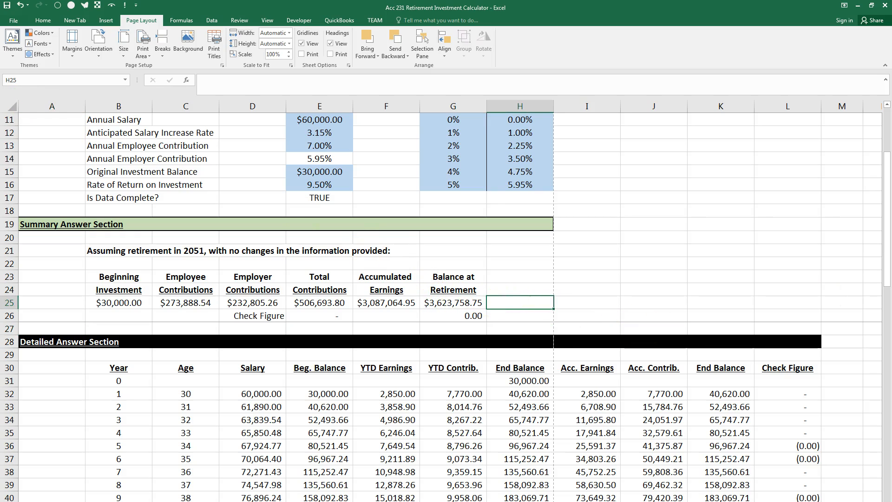
{"action": "left_click_drag", "start_coordinate": [398, 113], "coordinate": [582, 90]}
{"action": "scroll", "coordinate": [624, 277], "scroll_direction": "down", "scroll_amount": 15}
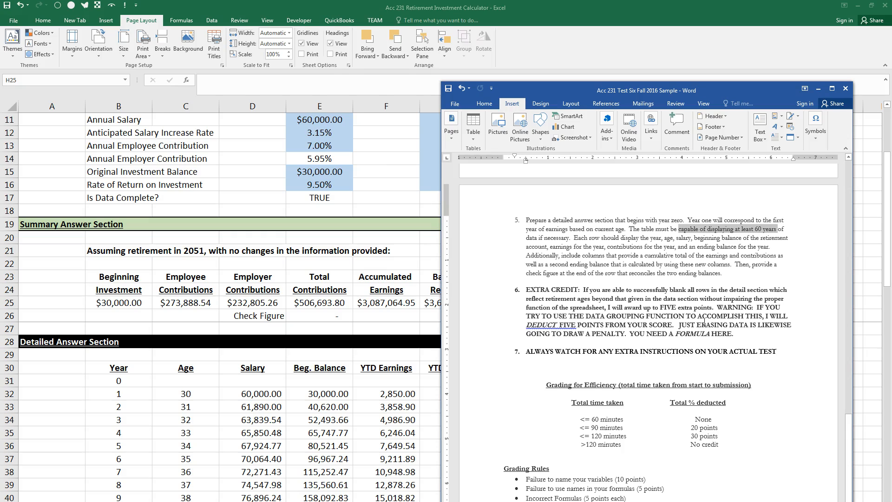
{"action": "left_click_drag", "start_coordinate": [659, 92], "coordinate": [891, 141]}
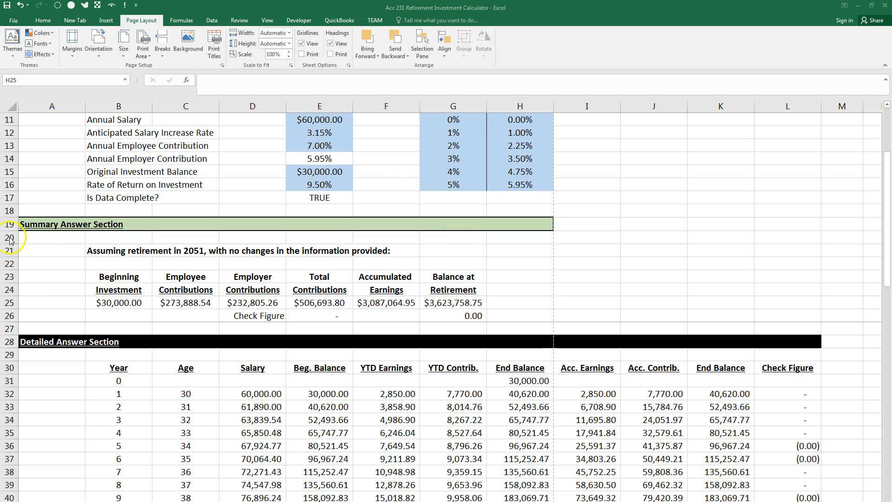
Set the Desired Retirement Age in E10 to 35 and select the detail rows after age 35, starting at row 38
{"action": "scroll", "coordinate": [365, 227], "scroll_direction": "up", "scroll_amount": 3}
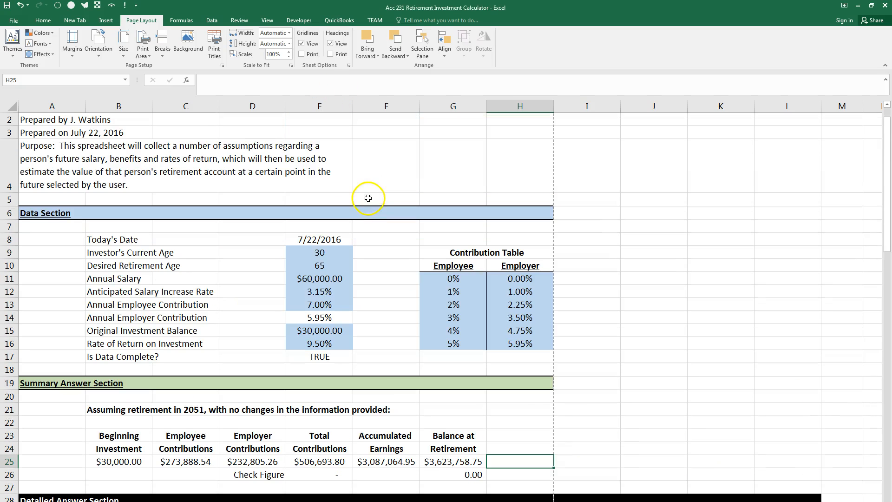
{"action": "left_click", "coordinate": [322, 267]}
{"action": "type", "text": "35"}
{"action": "key", "text": "Return"}
{"action": "scroll", "coordinate": [487, 322], "scroll_direction": "down", "scroll_amount": 5}
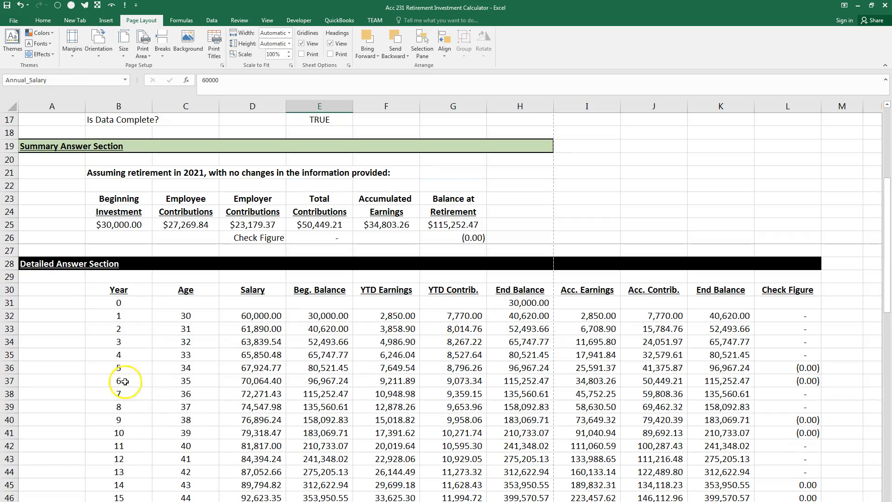
{"action": "left_click_drag", "start_coordinate": [74, 392], "coordinate": [859, 501]}
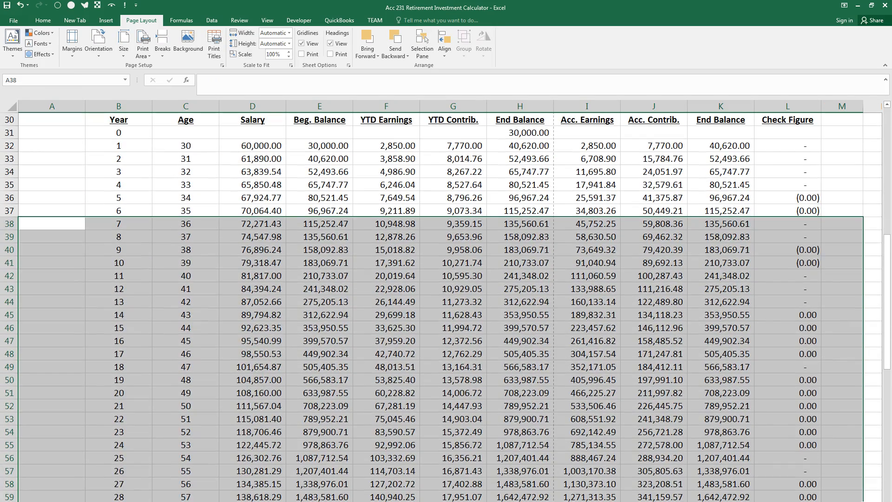
{"action": "scroll", "coordinate": [601, 287], "scroll_direction": "up", "scroll_amount": 7}
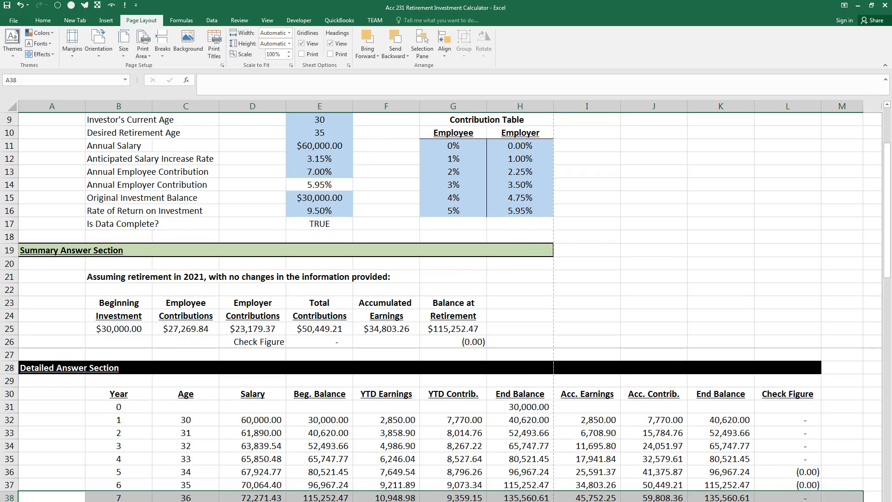
Clear the Desired Retirement Age in E10 to check how the answer sections behave with incomplete data
{"action": "scroll", "coordinate": [601, 287], "scroll_direction": "up", "scroll_amount": 2}
{"action": "left_click", "coordinate": [348, 252]}
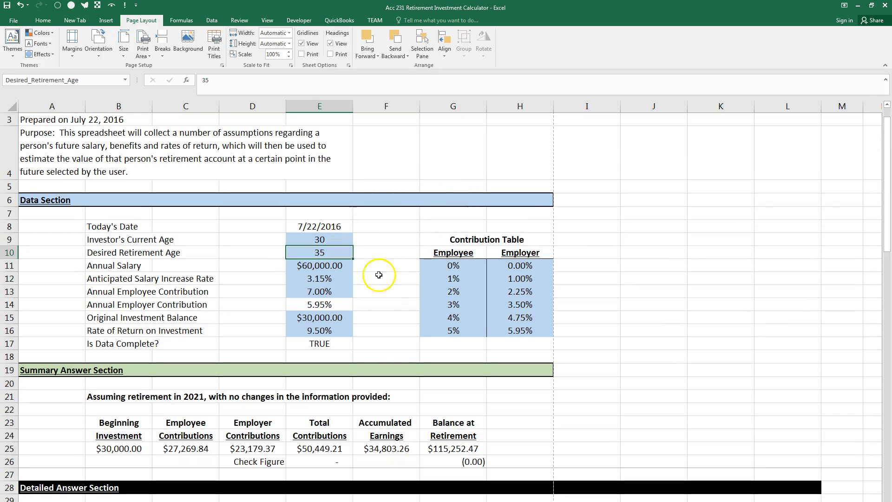
{"action": "key", "text": "BackSpace"}
{"action": "key", "text": "Return"}
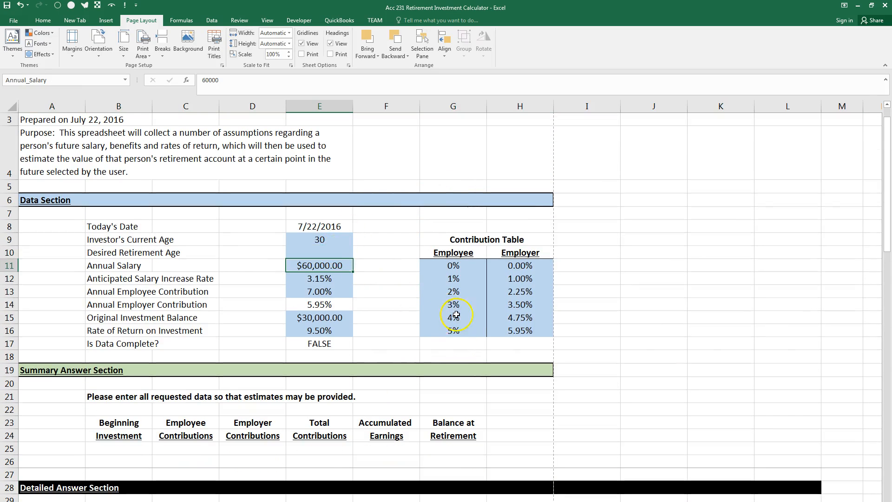
{"action": "scroll", "coordinate": [456, 314], "scroll_direction": "down", "scroll_amount": 3}
{"action": "scroll", "coordinate": [455, 323], "scroll_direction": "up", "scroll_amount": 2}
Set the Desired Retirement Age in E10 back to 65
{"action": "left_click", "coordinate": [311, 172]}
{"action": "type", "text": "65"}
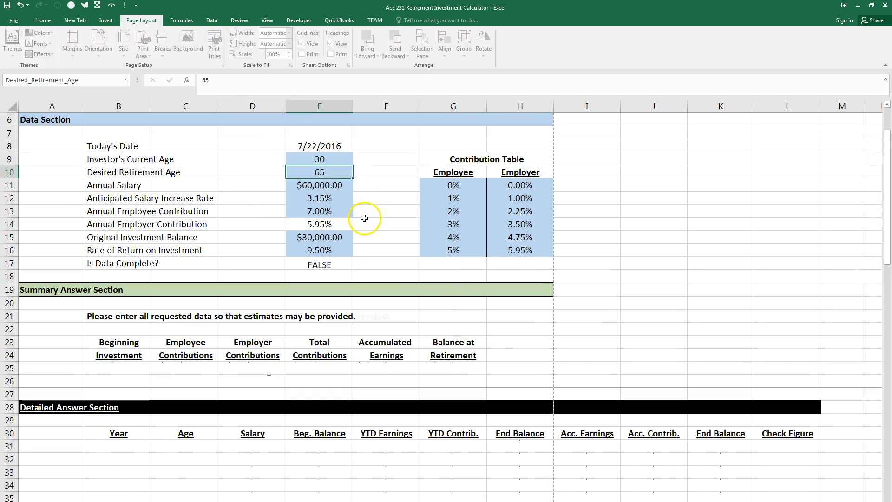
{"action": "key", "text": "Return"}
{"action": "scroll", "coordinate": [364, 215], "scroll_direction": "down", "scroll_amount": 3}
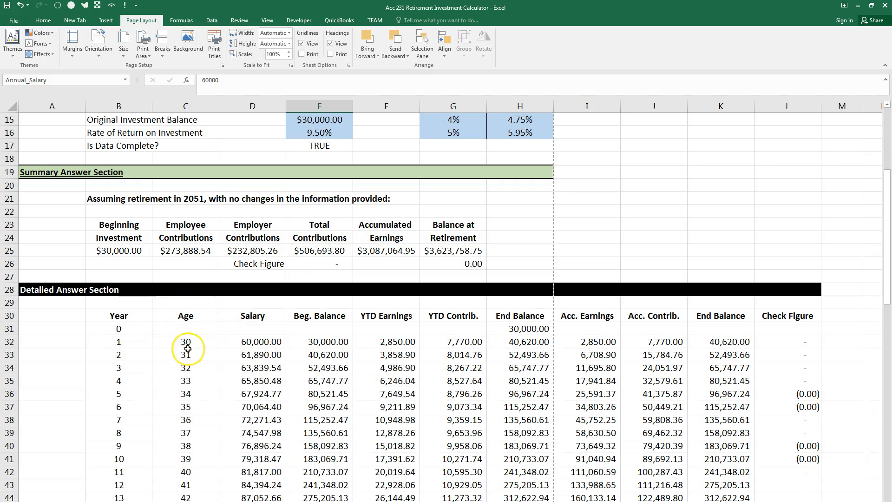
{"action": "left_click", "coordinate": [117, 367]}
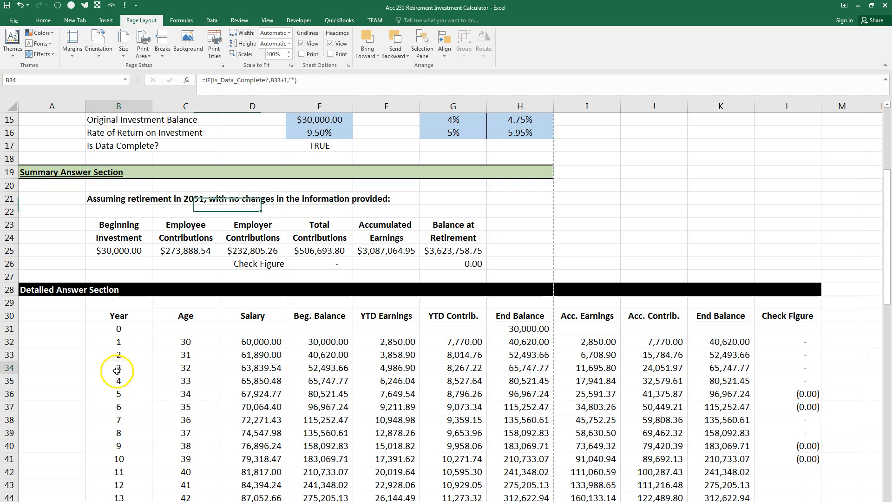
{"action": "key", "text": "F2"}
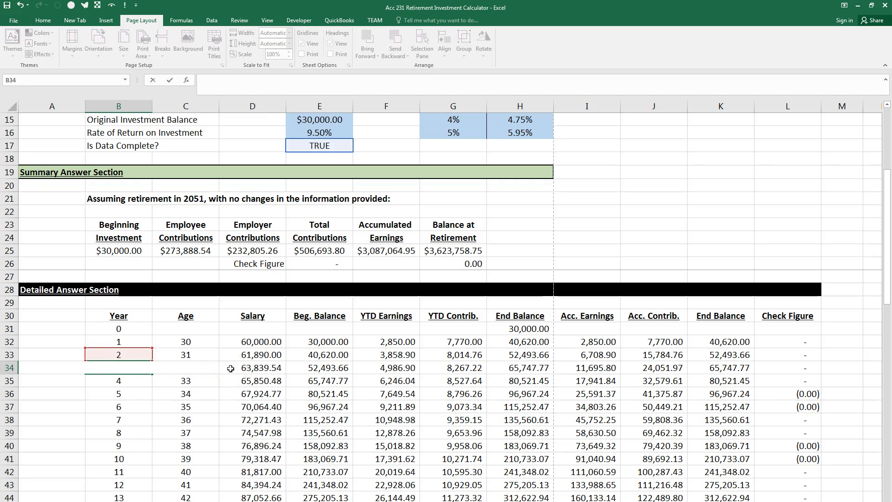
{"action": "key", "text": "Return"}
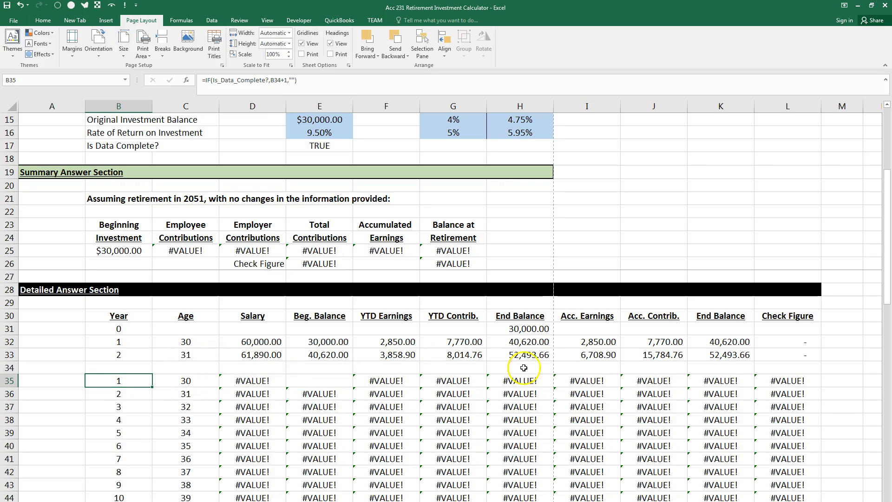
{"action": "left_click", "coordinate": [21, 6]}
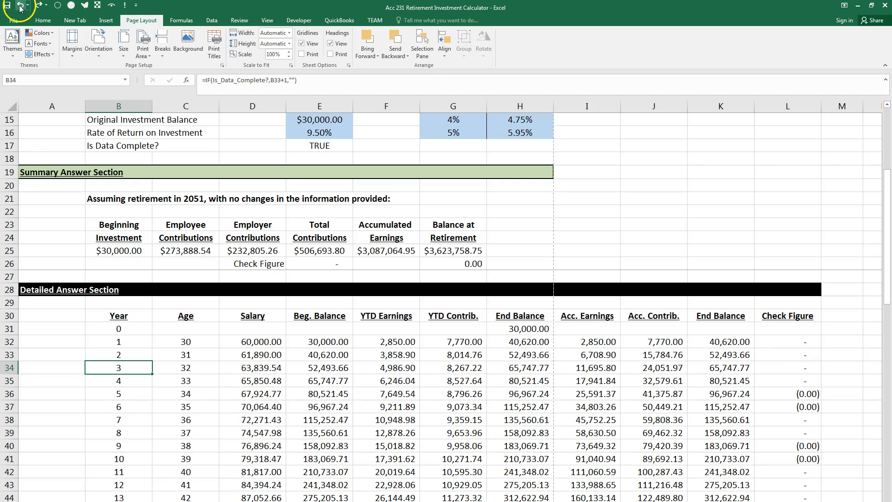
Insert a nested IF into the B32 Year formula after Is_Data_Complete?, with the logical test C31>=Desired_Retirement_Age
{"action": "left_click", "coordinate": [121, 341]}
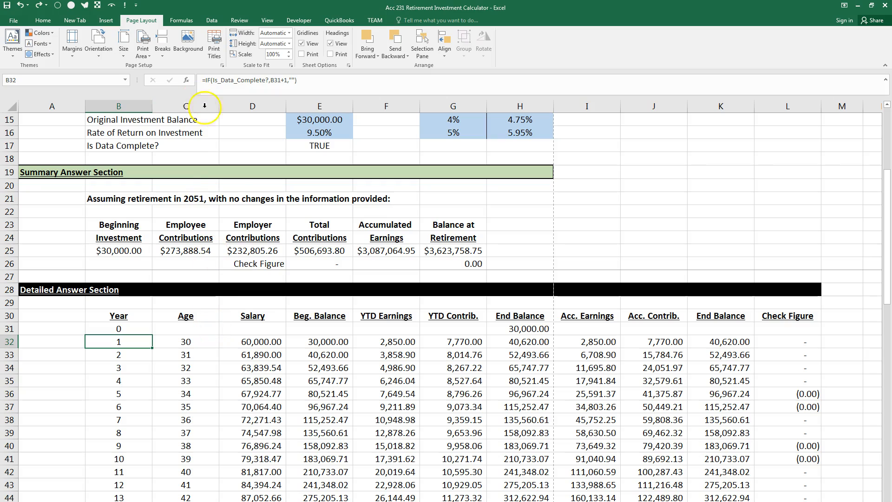
{"action": "key", "text": "F2"}
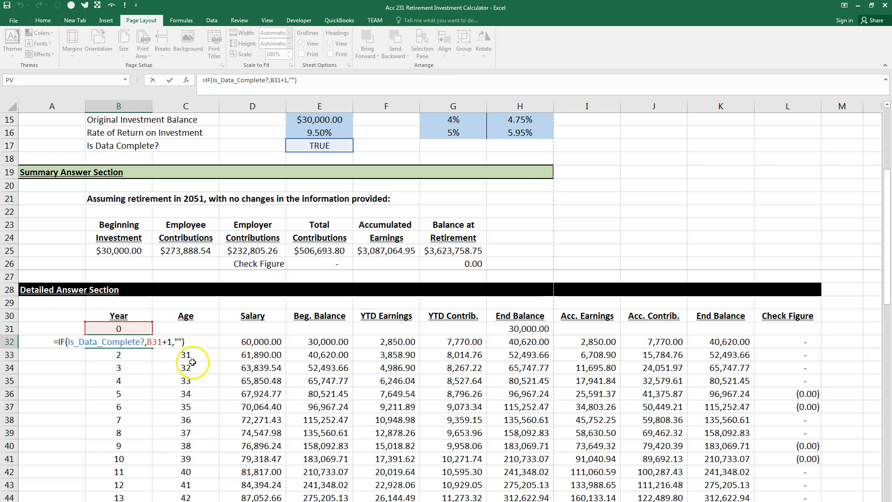
{"action": "left_click", "coordinate": [148, 342]}
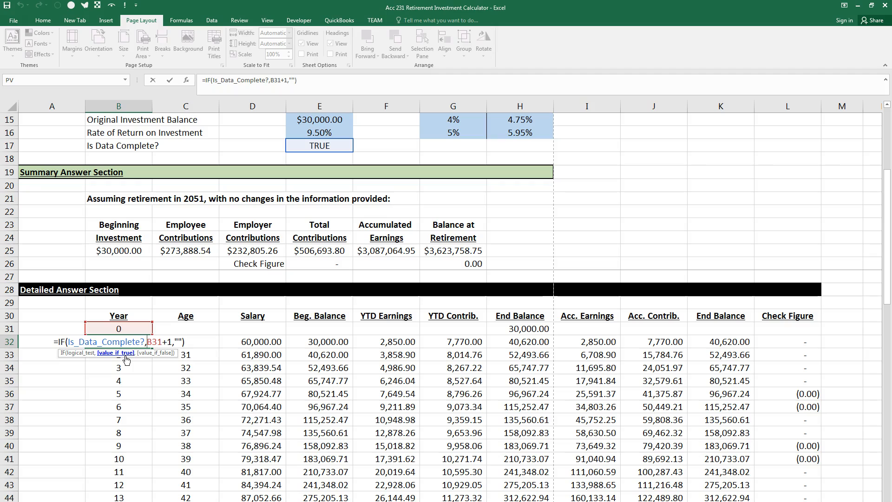
{"action": "type", "text": "IF("}
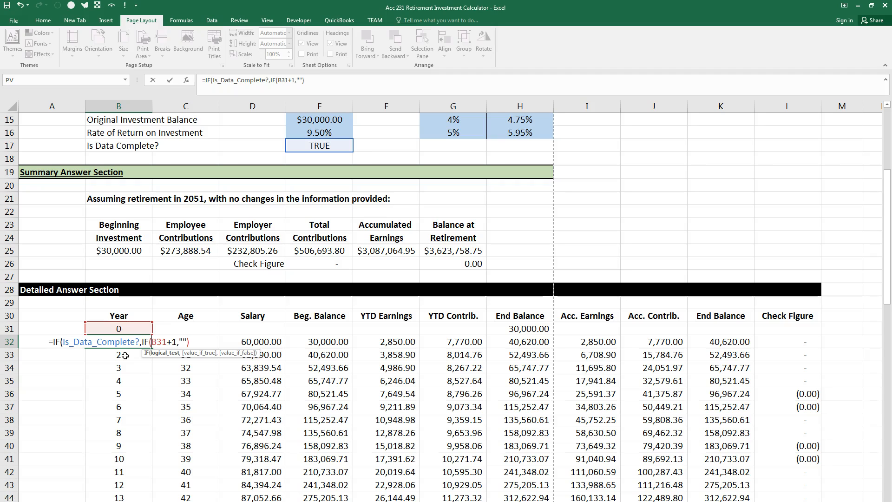
{"action": "scroll", "coordinate": [201, 380], "scroll_direction": "down", "scroll_amount": 1}
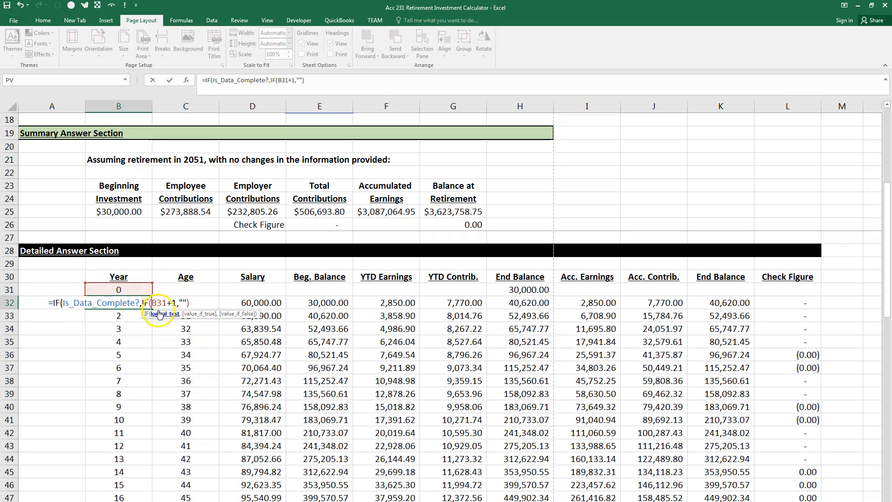
{"action": "left_click", "coordinate": [185, 290]}
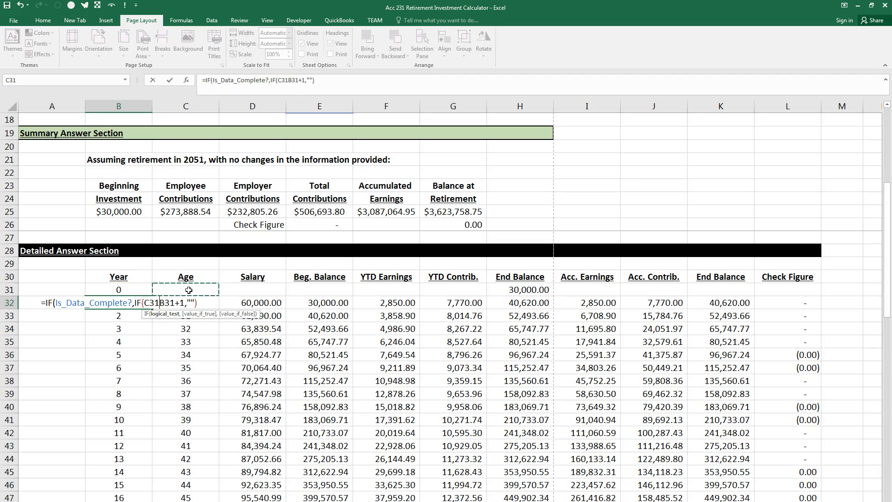
{"action": "type", "text": ">-="}
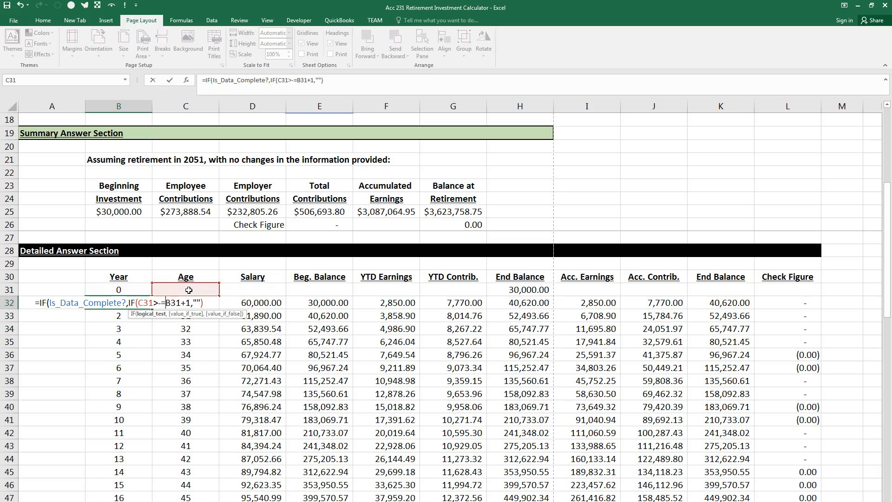
{"action": "key", "text": "BackSpace"}
{"action": "key", "text": "BackSpace"}
{"action": "type", "text": "="}
{"action": "scroll", "coordinate": [189, 290], "scroll_direction": "up", "scroll_amount": 4}
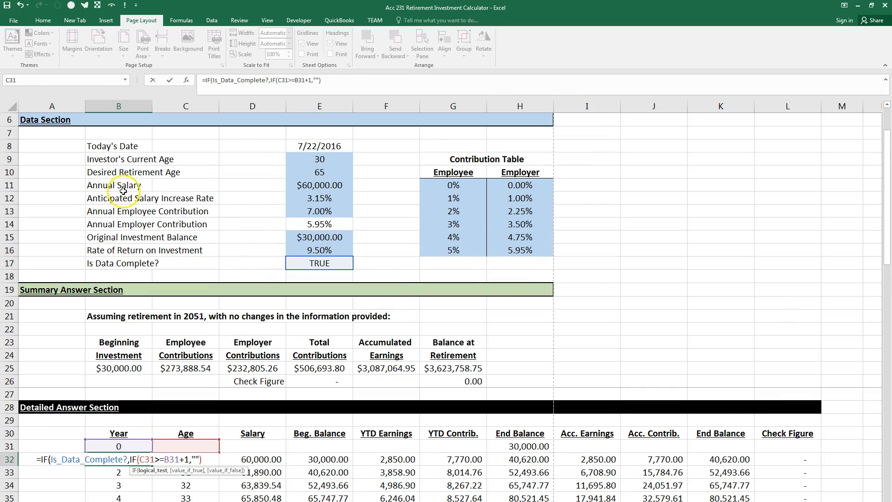
{"action": "left_click", "coordinate": [322, 176]}
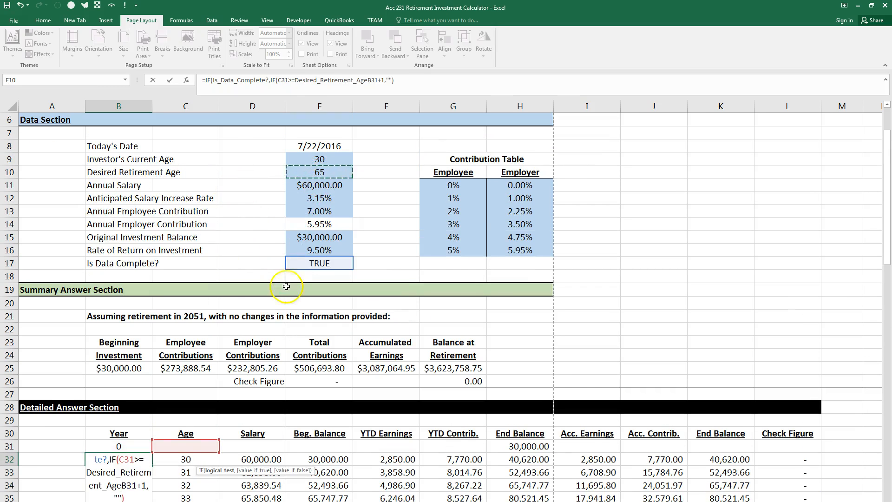
Complete the nested IF in B32 with "" as the true value and B31+1 as the false value, closing its parenthesis
{"action": "scroll", "coordinate": [287, 298], "scroll_direction": "down", "scroll_amount": 2}
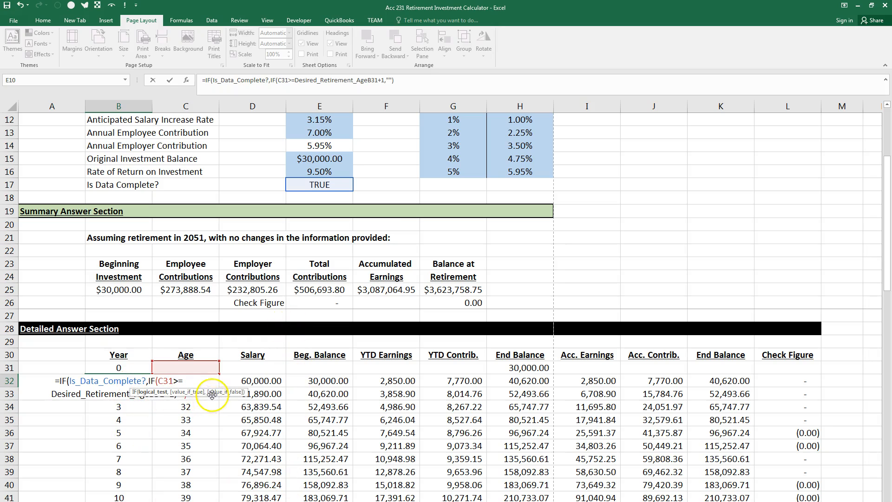
{"action": "left_click_drag", "start_coordinate": [214, 387], "coordinate": [239, 324]}
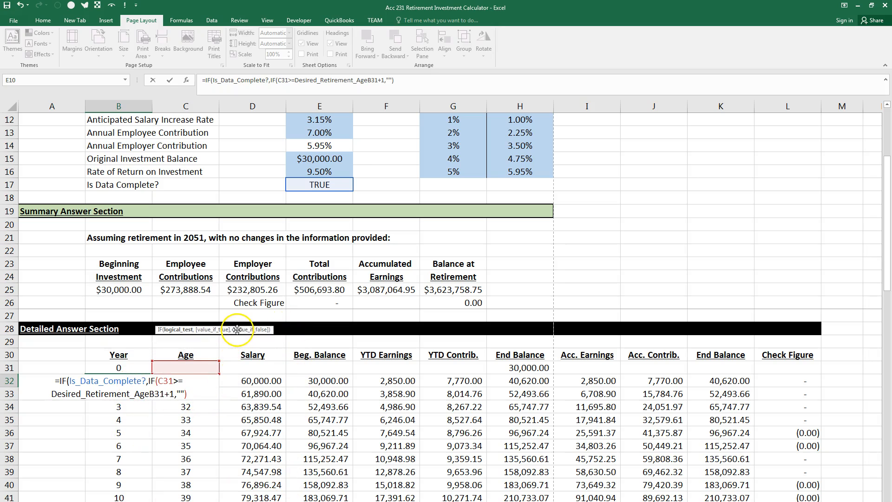
{"action": "left_click", "coordinate": [171, 380]}
{"action": "type", "text": ",\"\""}
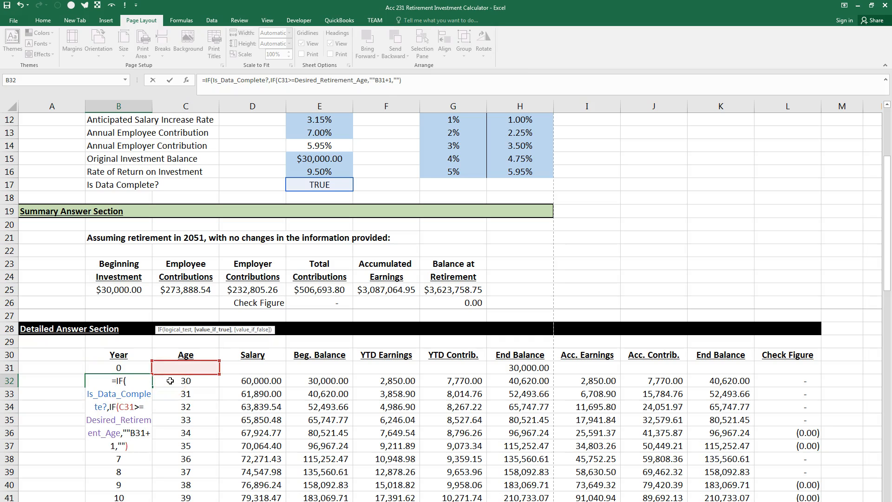
{"action": "type", "text": ","}
{"action": "left_click", "coordinate": [115, 446]}
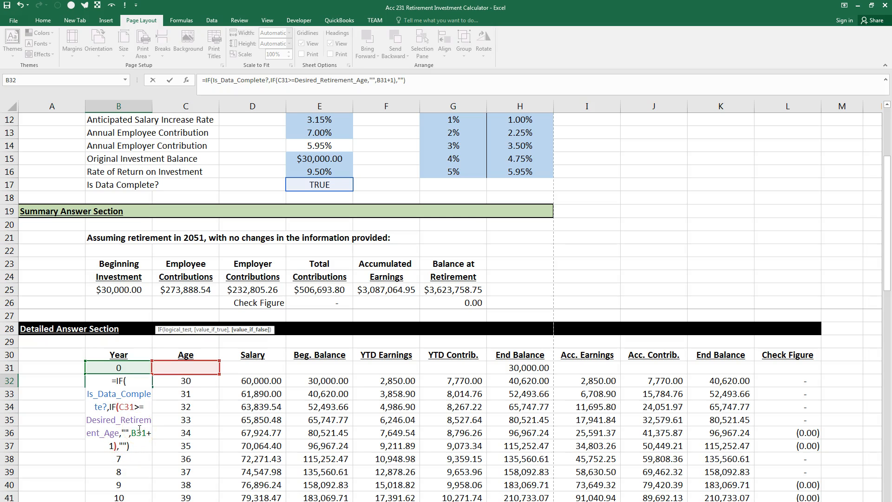
{"action": "key", "text": "Right"}
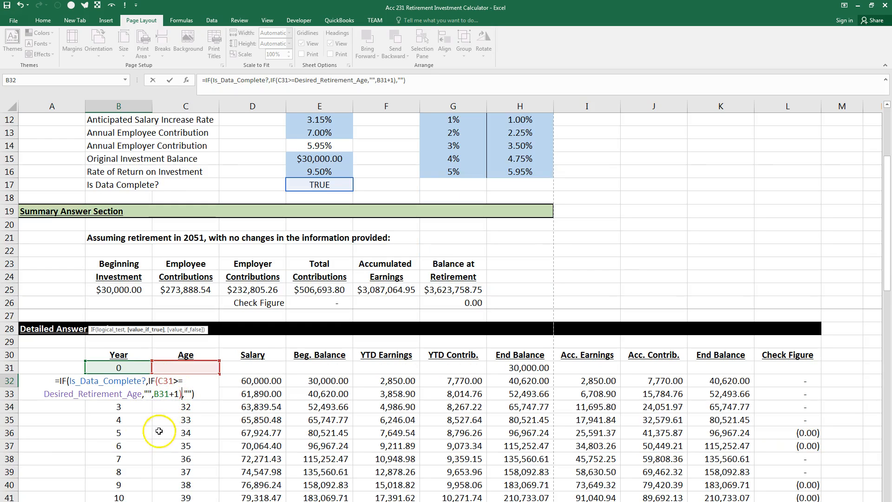
Examine the logical test, true value and false value of both the outer and the nested IF in B32
{"action": "left_click", "coordinate": [95, 381]}
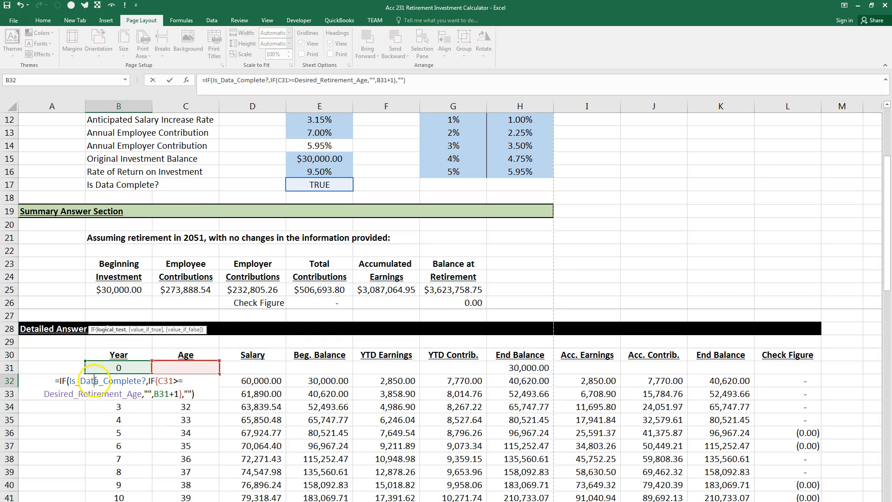
{"action": "left_click", "coordinate": [110, 331]}
{"action": "left_click", "coordinate": [144, 330]}
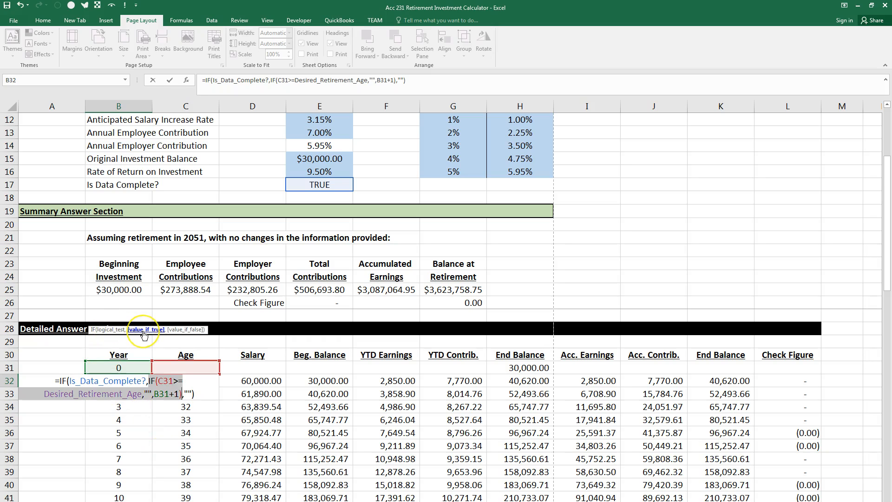
{"action": "left_click", "coordinate": [186, 329]}
{"action": "left_click", "coordinate": [168, 381]}
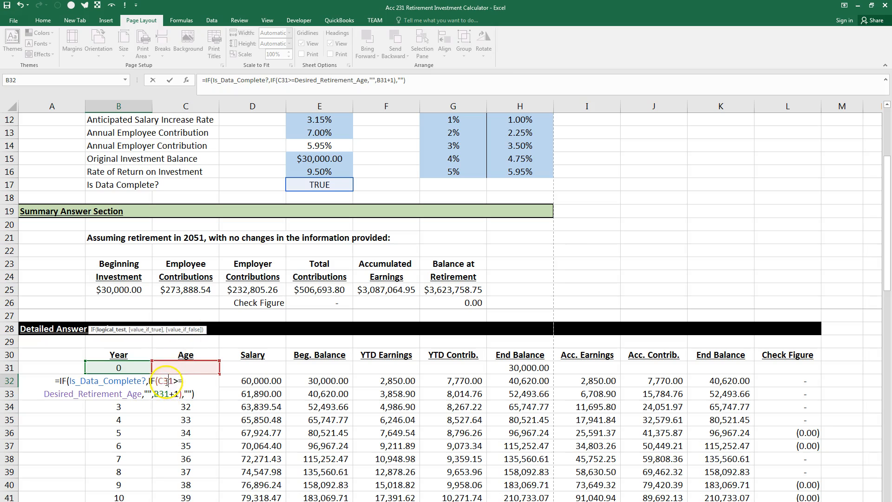
{"action": "left_click", "coordinate": [124, 331]}
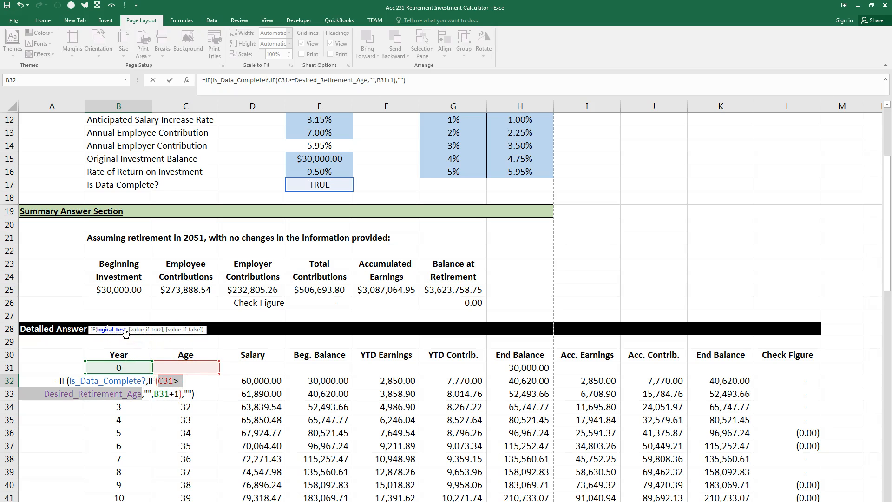
{"action": "left_click", "coordinate": [142, 331]}
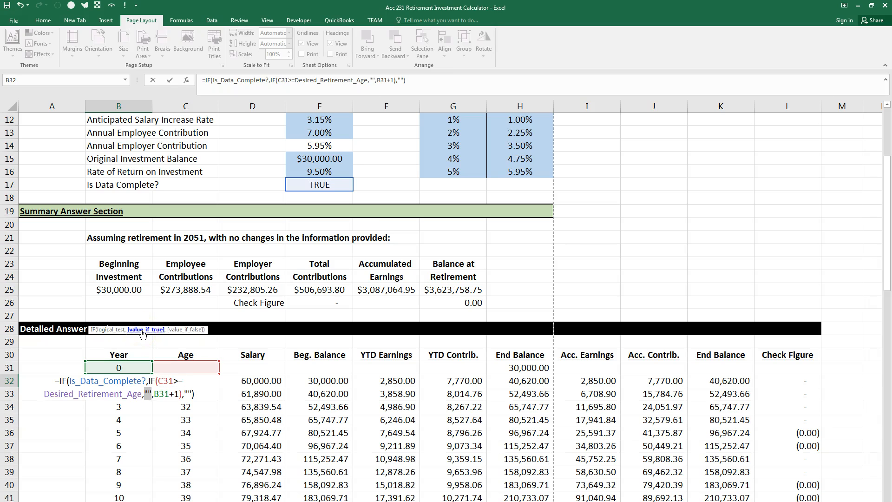
{"action": "left_click", "coordinate": [174, 330]}
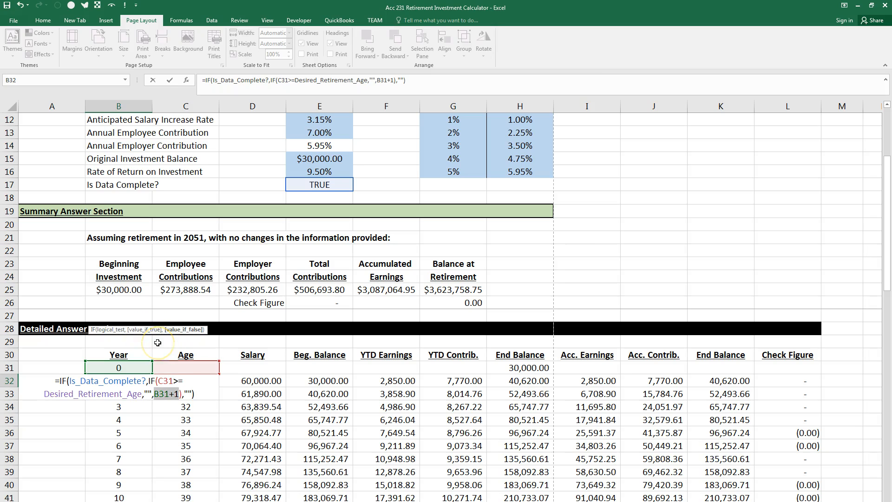
Commit the nested IF formula in B32 and fill it down the Year column
{"action": "key", "text": "Return"}
{"action": "left_click", "coordinate": [110, 381]}
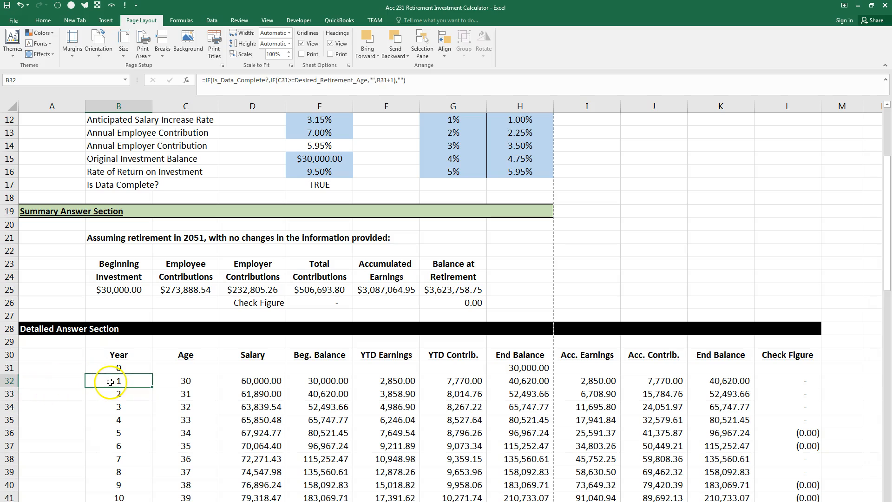
{"action": "double_click", "coordinate": [152, 386]}
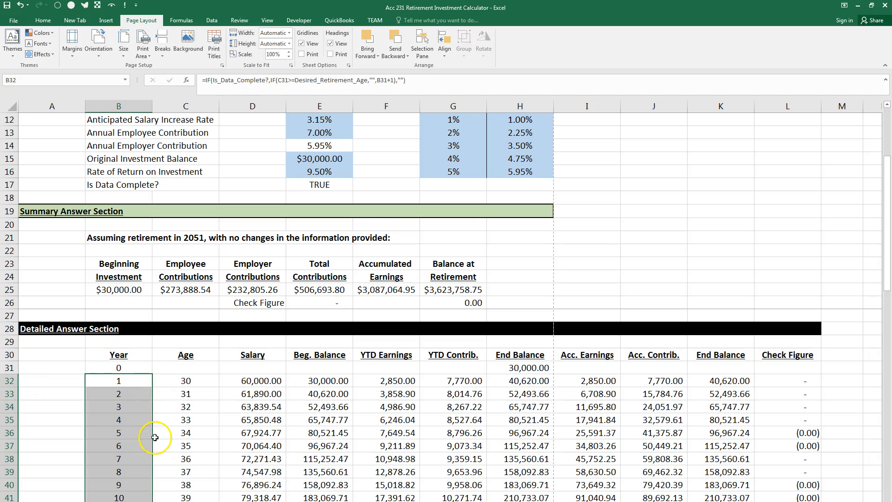
Set the Desired Retirement Age in E10 to 40
{"action": "scroll", "coordinate": [213, 454], "scroll_direction": "up", "scroll_amount": 4}
{"action": "left_click", "coordinate": [316, 278]}
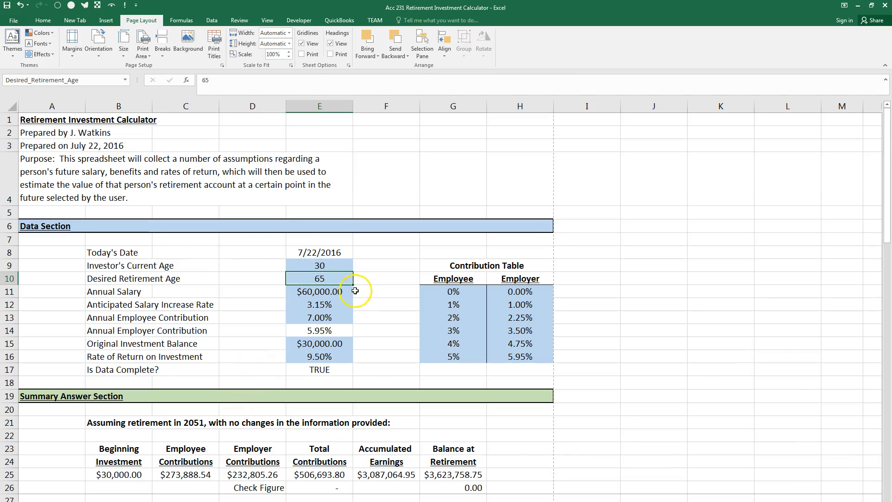
{"action": "type", "text": "40"}
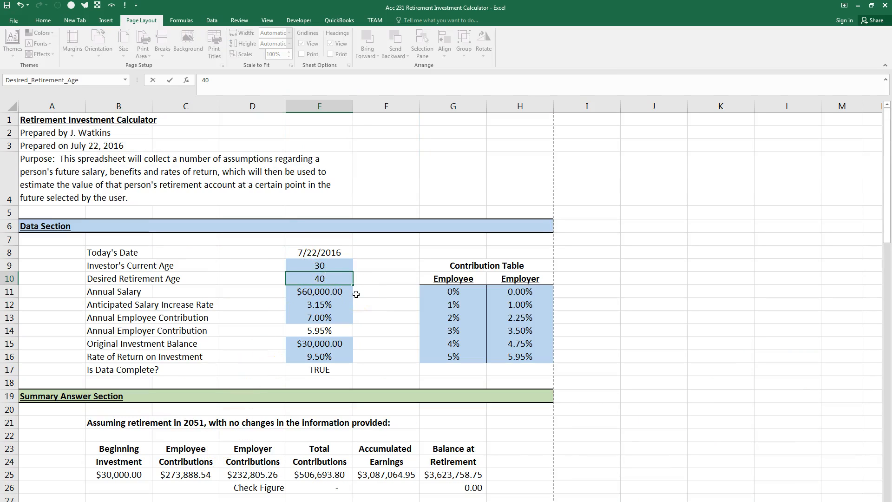
{"action": "key", "text": "Return"}
Check the detail rows beyond age 40 and inspect the Year formula in B43
{"action": "scroll", "coordinate": [368, 286], "scroll_direction": "down", "scroll_amount": 5}
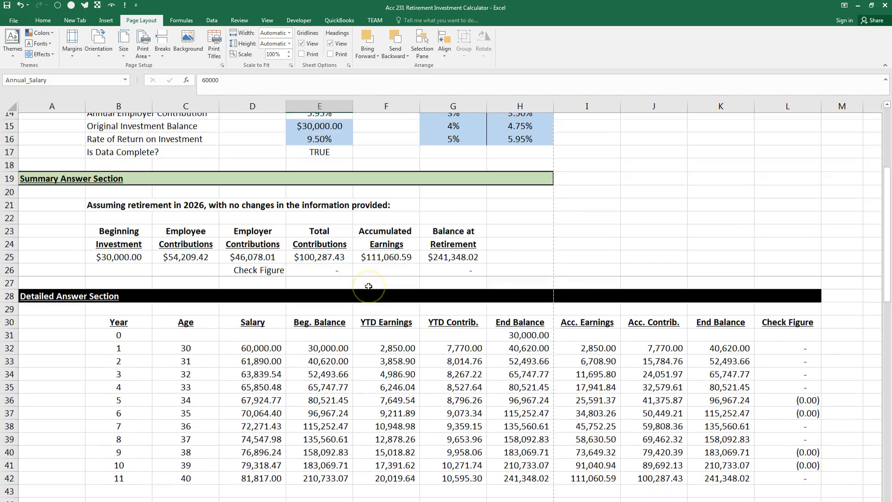
{"action": "scroll", "coordinate": [369, 286], "scroll_direction": "down", "scroll_amount": 3}
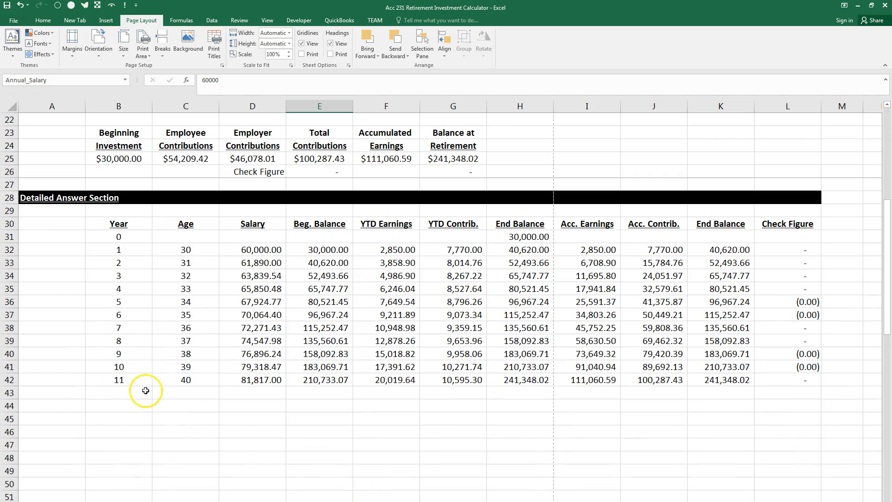
{"action": "left_click", "coordinate": [130, 394]}
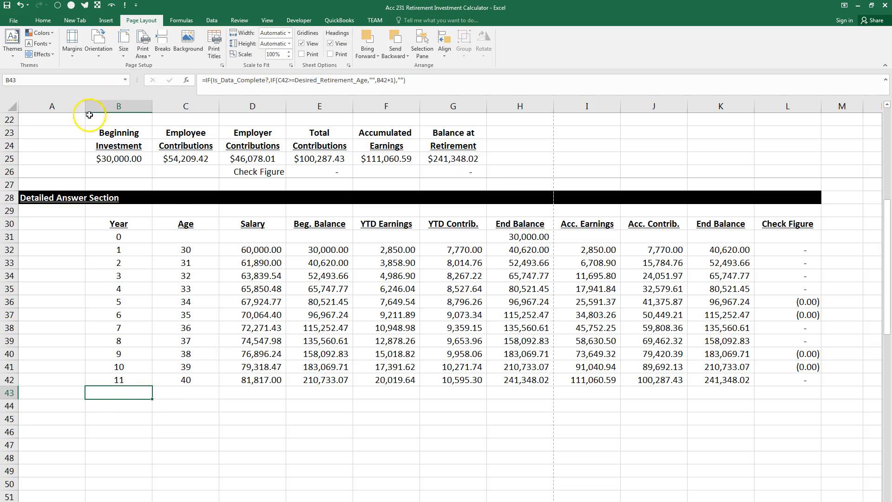
{"action": "key", "text": "F2"}
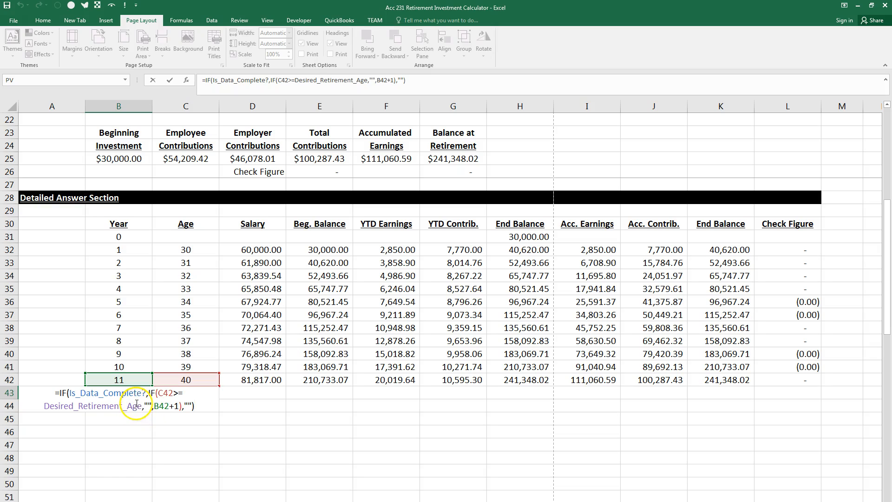
{"action": "key", "text": "Escape"}
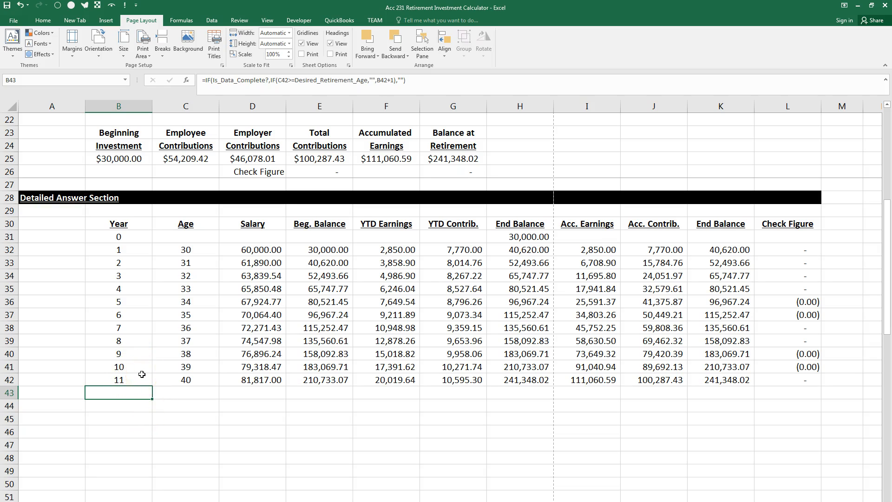
Review the IFERROR and VLOOKUP formula for the Annual Employer Contribution in E14 without changing it, then return to the detail section
{"action": "scroll", "coordinate": [149, 391], "scroll_direction": "up", "scroll_amount": 7}
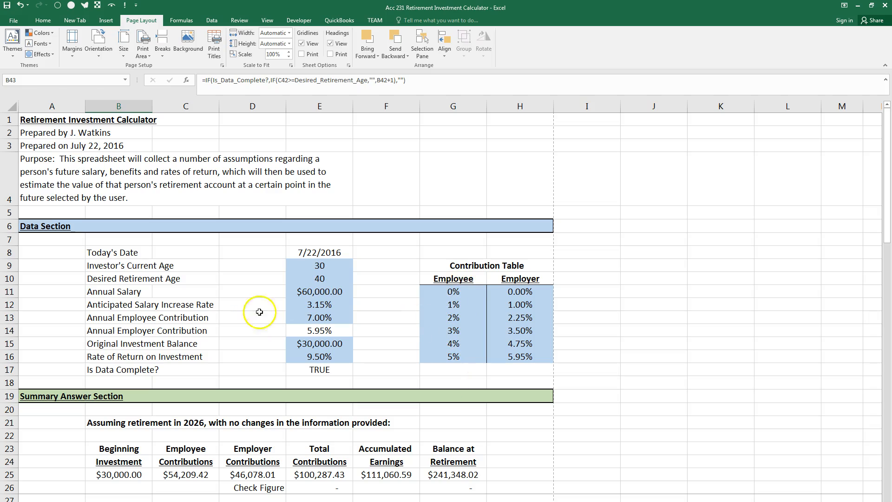
{"action": "left_click", "coordinate": [293, 330]}
{"action": "key", "text": "F2"}
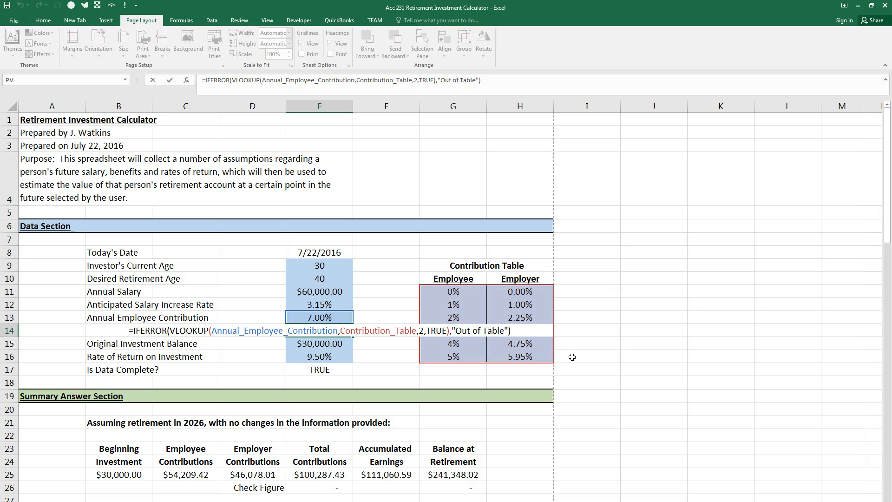
{"action": "key", "text": "Escape"}
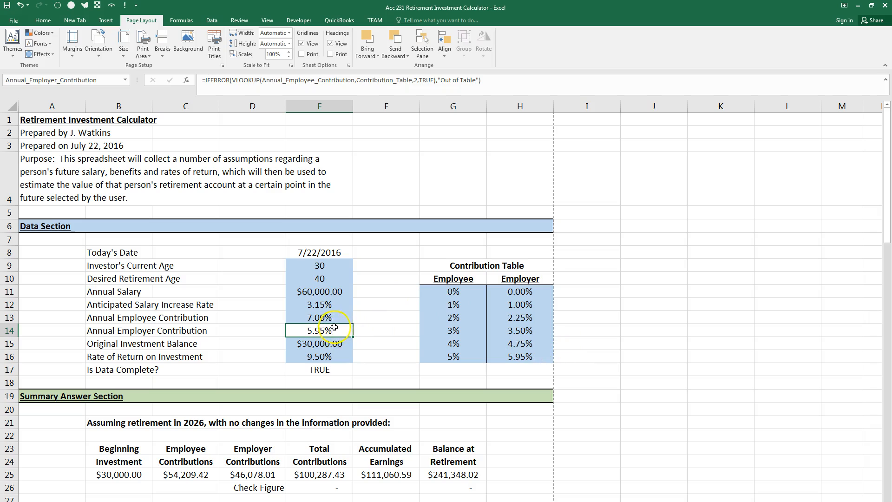
{"action": "key", "text": "F2"}
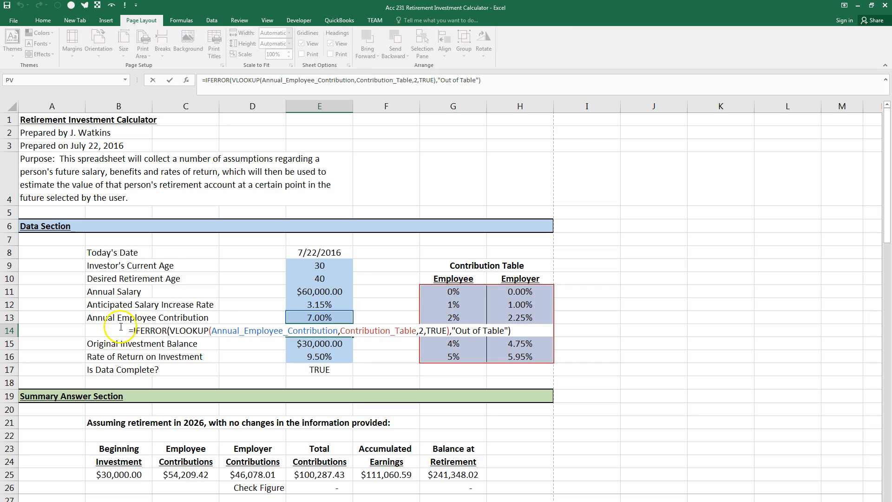
{"action": "left_click_drag", "start_coordinate": [134, 331], "coordinate": [167, 332]}
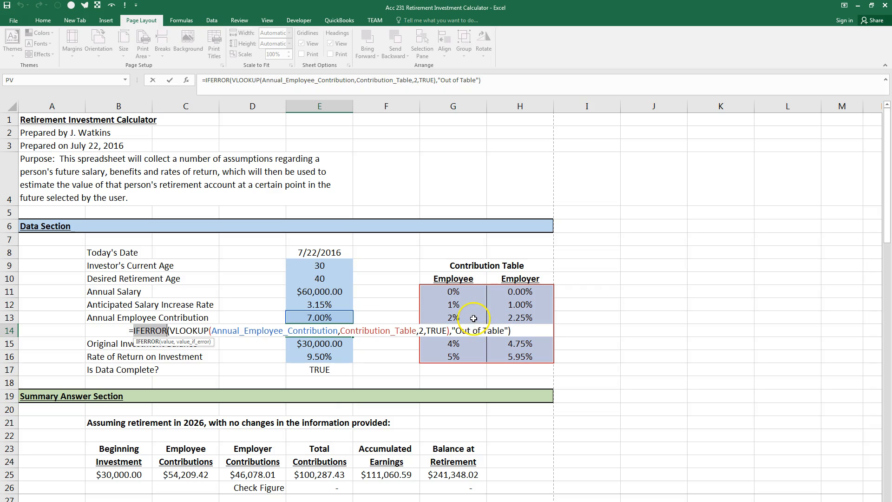
{"action": "key", "text": "ctrl+Return"}
{"action": "scroll", "coordinate": [310, 406], "scroll_direction": "down", "scroll_amount": 5}
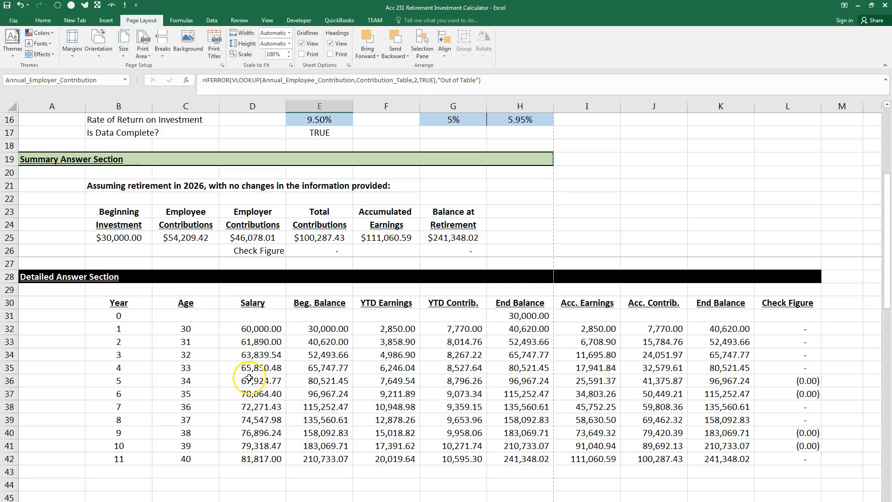
Inspect the Total Contributions formula in E25 and review the data inputs against the detailed yearly rows
{"action": "left_click", "coordinate": [316, 231]}
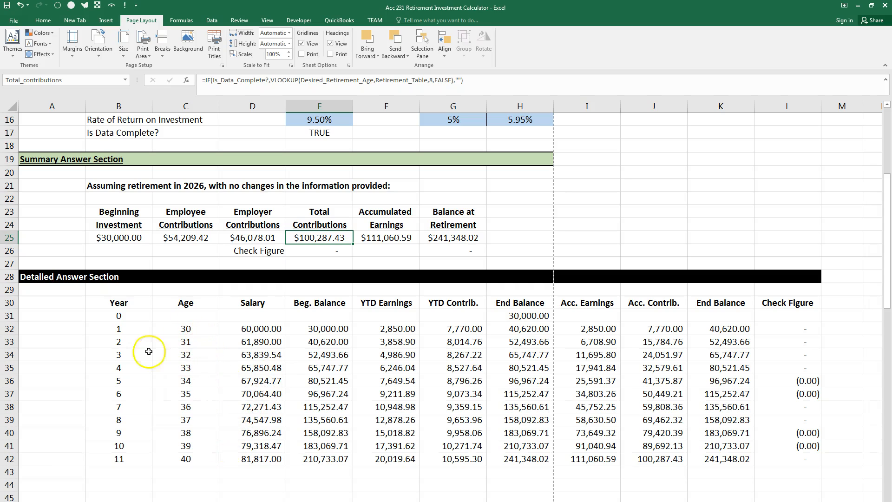
{"action": "scroll", "coordinate": [153, 348], "scroll_direction": "up", "scroll_amount": 5}
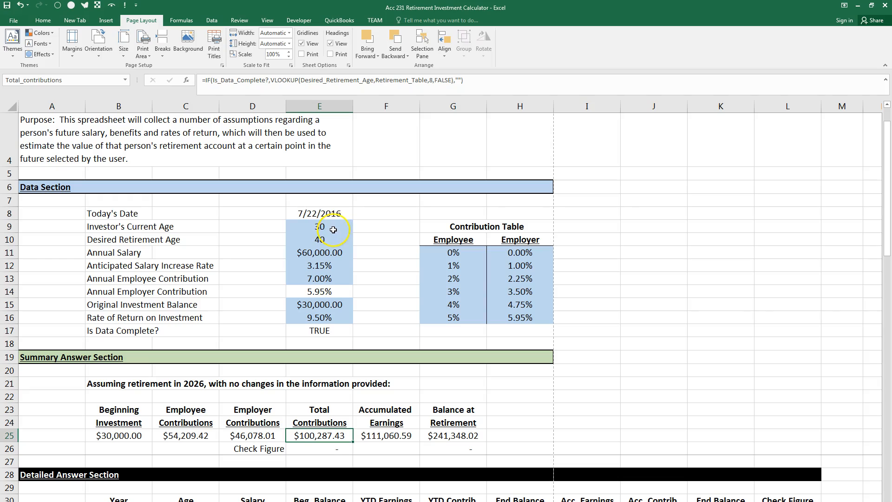
{"action": "scroll", "coordinate": [330, 353], "scroll_direction": "down", "scroll_amount": 6}
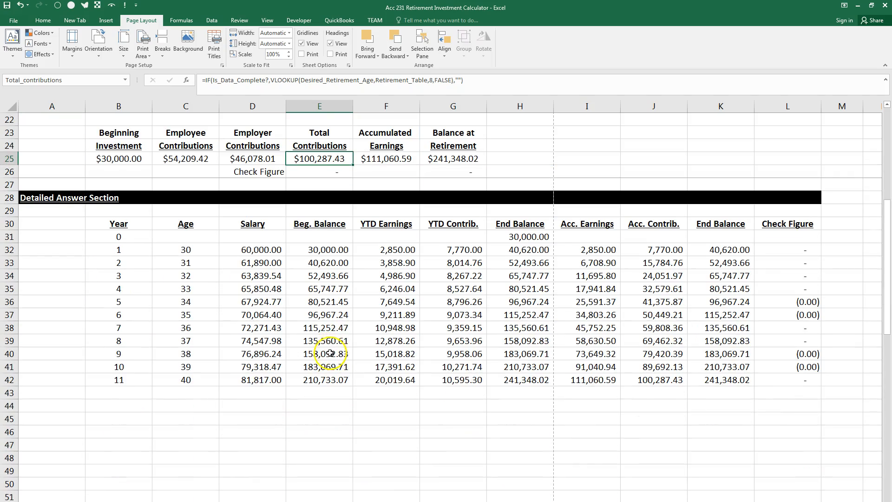
{"action": "scroll", "coordinate": [330, 353], "scroll_direction": "up", "scroll_amount": 3}
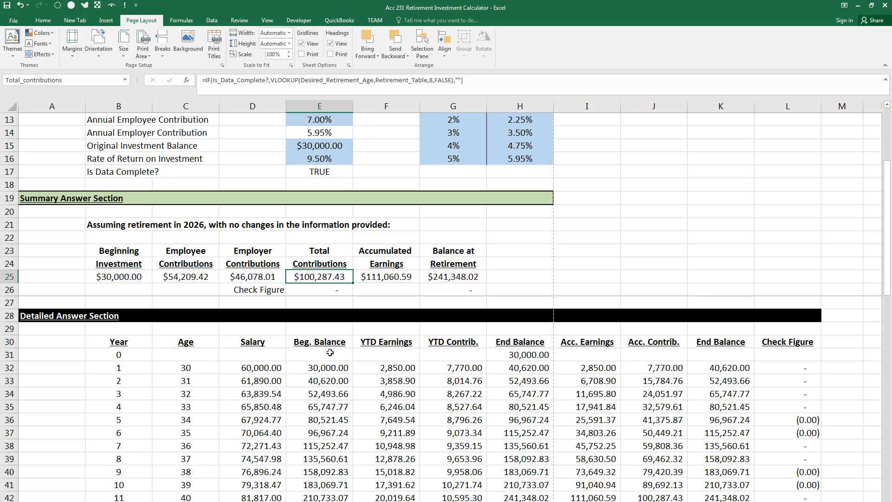
Clear the Desired Retirement Age in E10 and check how the summary and detail sections respond to incomplete data
{"action": "scroll", "coordinate": [330, 354], "scroll_direction": "up", "scroll_amount": 4}
{"action": "left_click", "coordinate": [336, 238]}
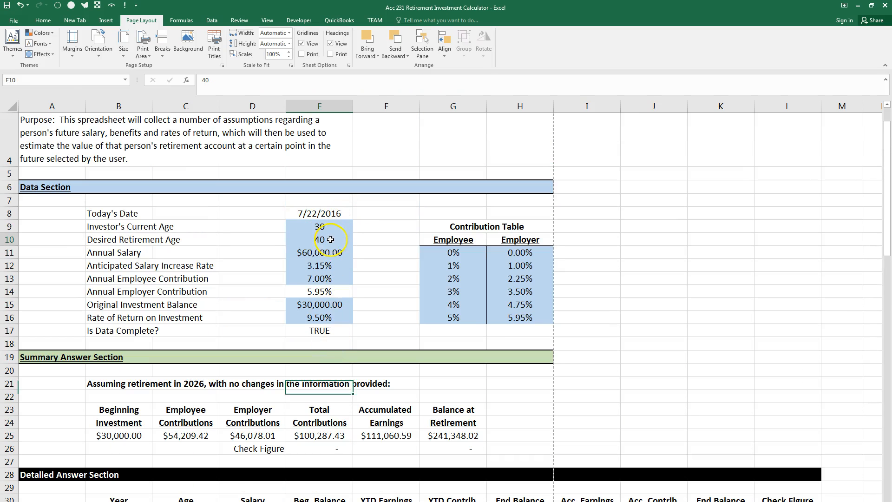
{"action": "key", "text": "BackSpace"}
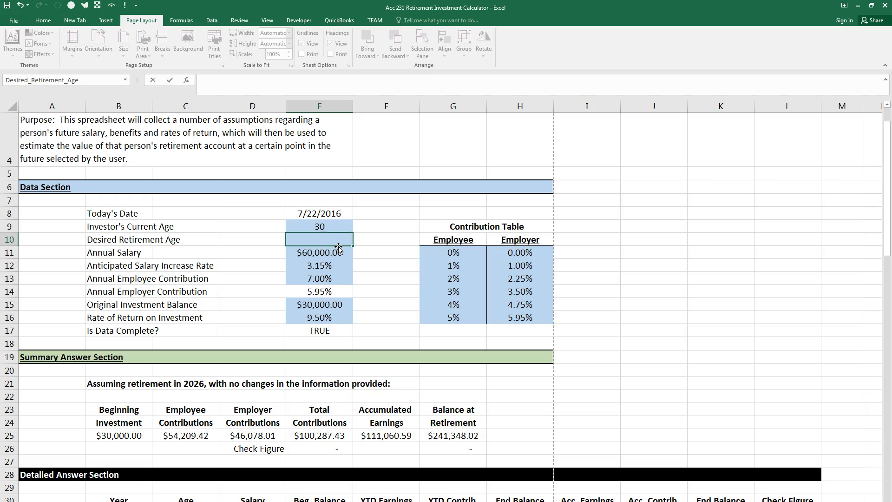
{"action": "key", "text": "Return"}
{"action": "scroll", "coordinate": [339, 257], "scroll_direction": "down", "scroll_amount": 3}
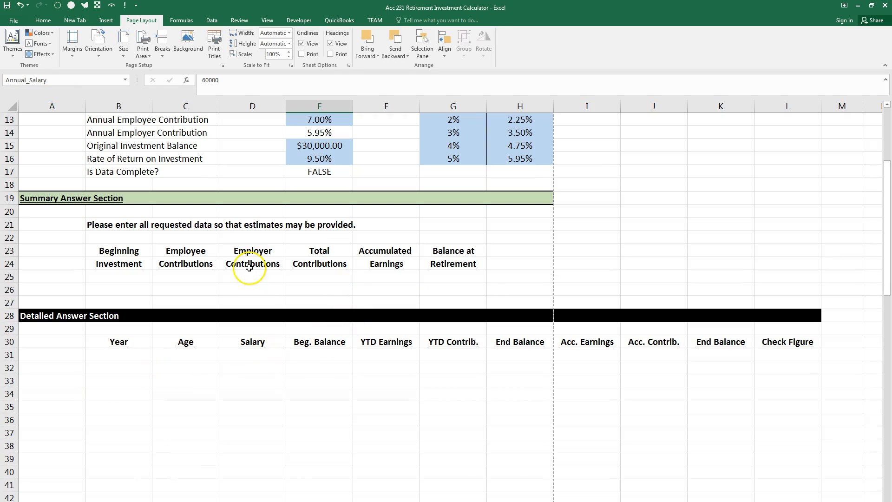
Set the Desired Retirement Age in E10 to 65 and return to the beginning of the sheet
{"action": "scroll", "coordinate": [251, 276], "scroll_direction": "up", "scroll_amount": 2}
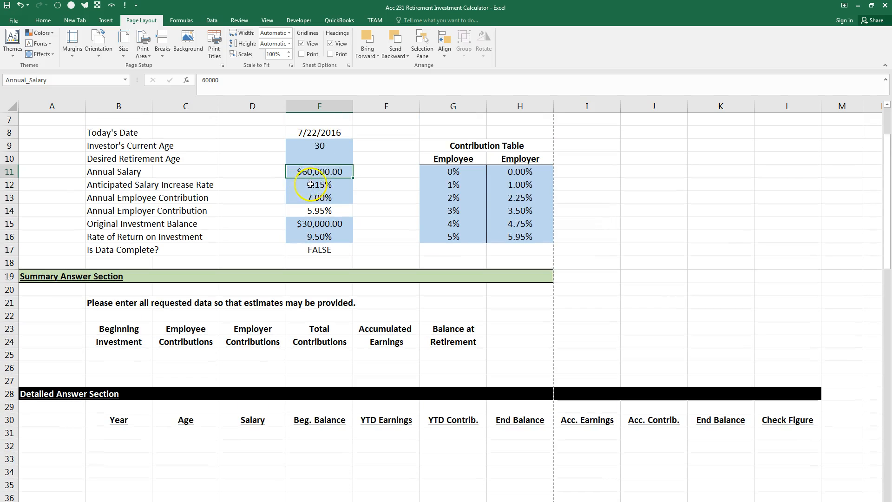
{"action": "left_click", "coordinate": [320, 158]}
{"action": "type", "text": "6"}
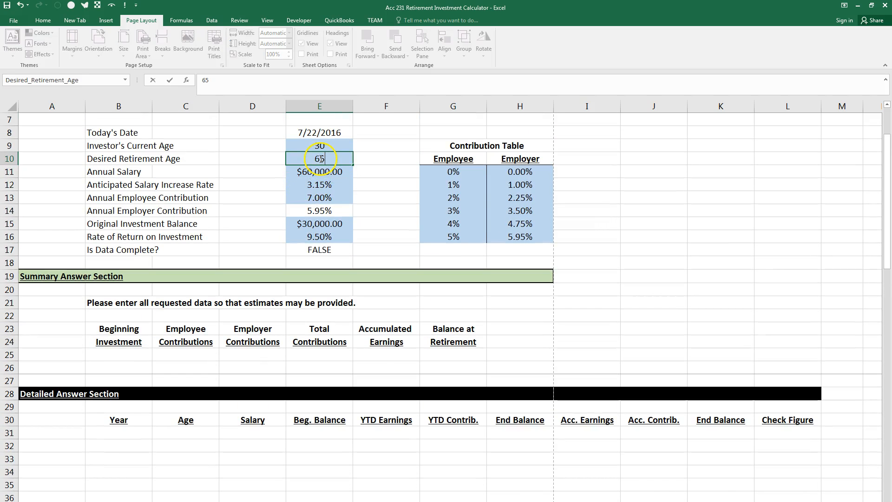
{"action": "type", "text": "5"}
{"action": "key", "text": "Return"}
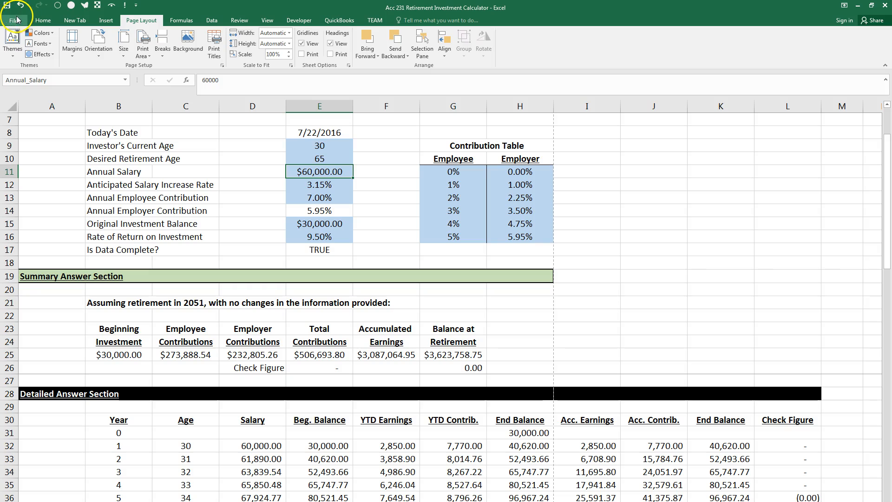
{"action": "scroll", "coordinate": [451, 228], "scroll_direction": "up", "scroll_amount": 2}
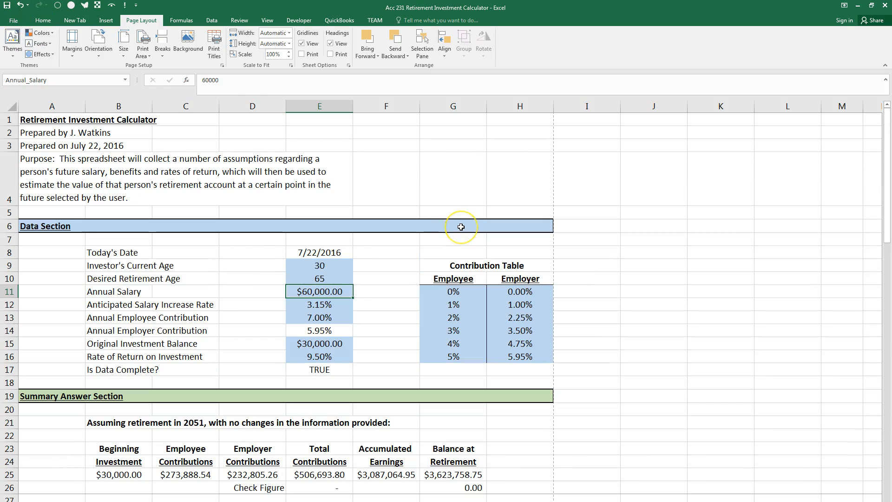